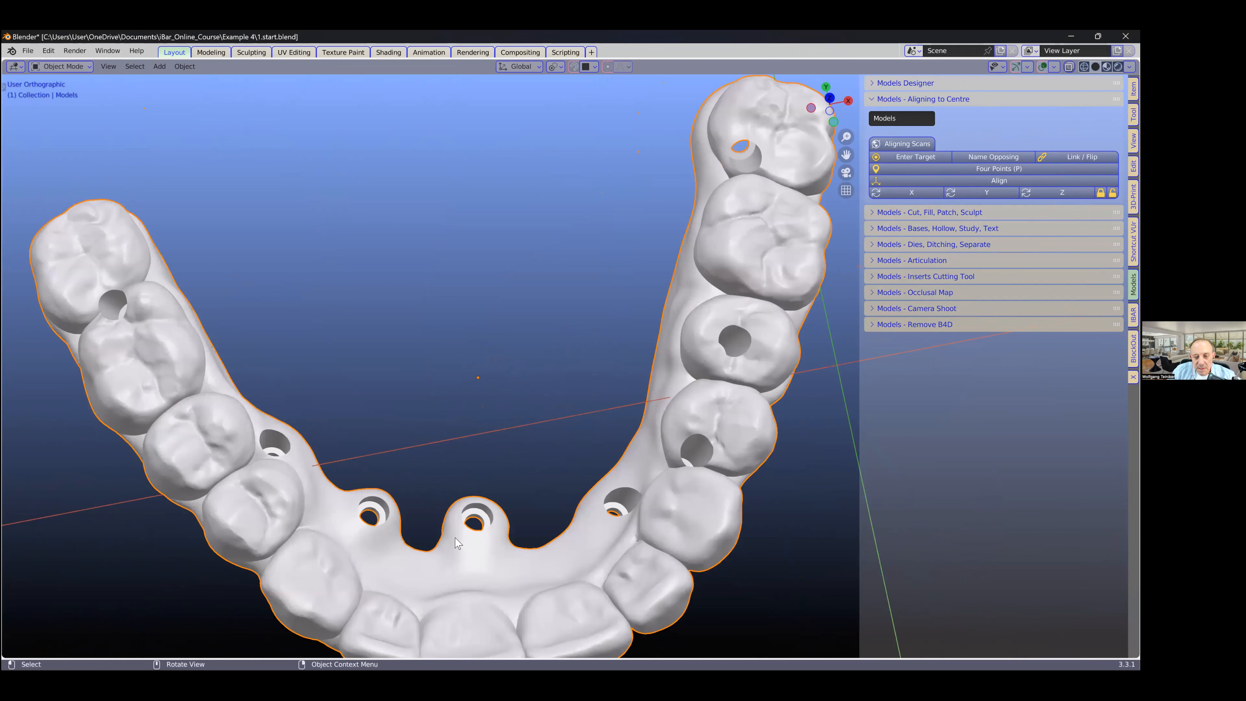
Step: Examine the dental arch model and its screw access holes from the palatal, occlusal and front sides
middle_click_drag(468, 540, 513, 449)
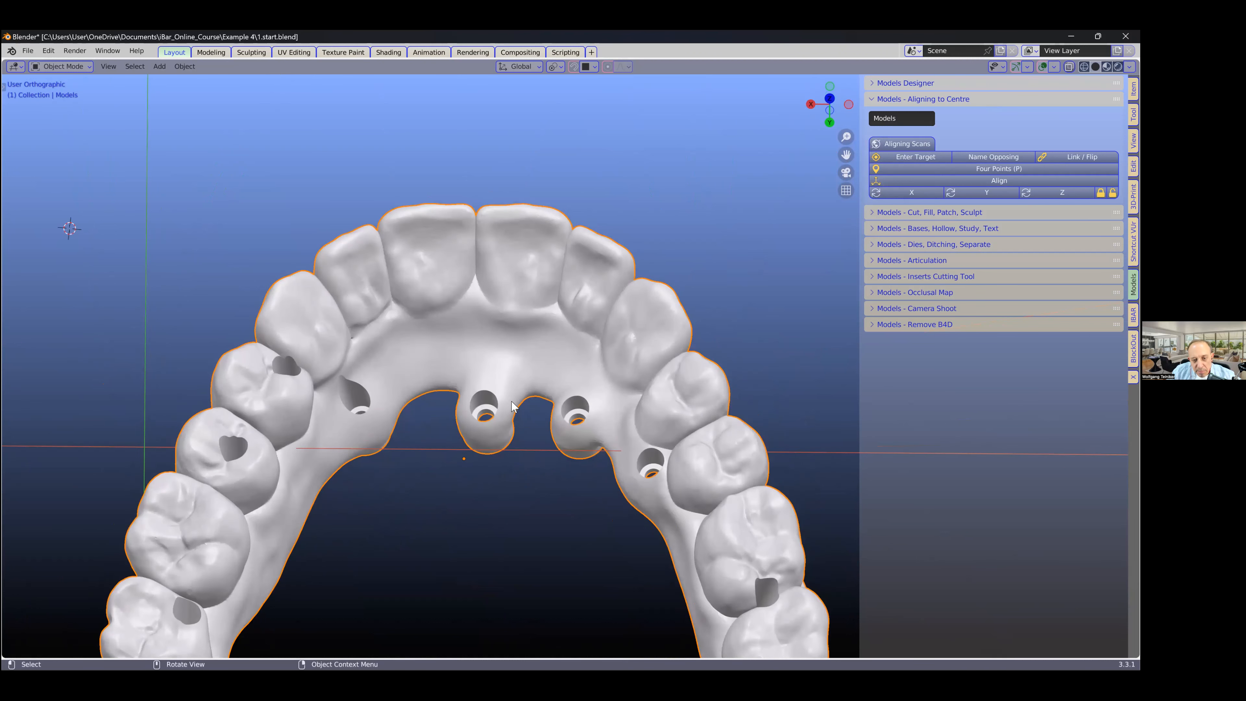
scroll(513, 398, "up", 3)
middle_click_drag(430, 521, 429, 490)
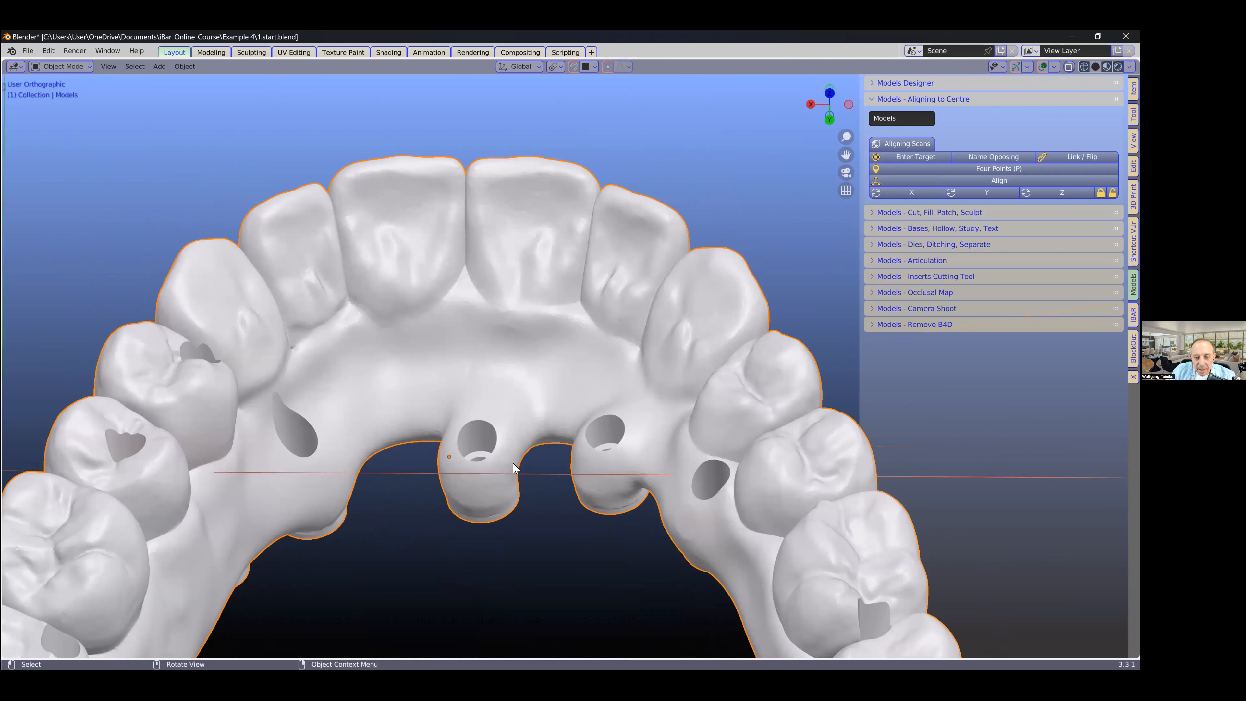
middle_click_drag(513, 466, 512, 465)
scroll(513, 466, "down", 3)
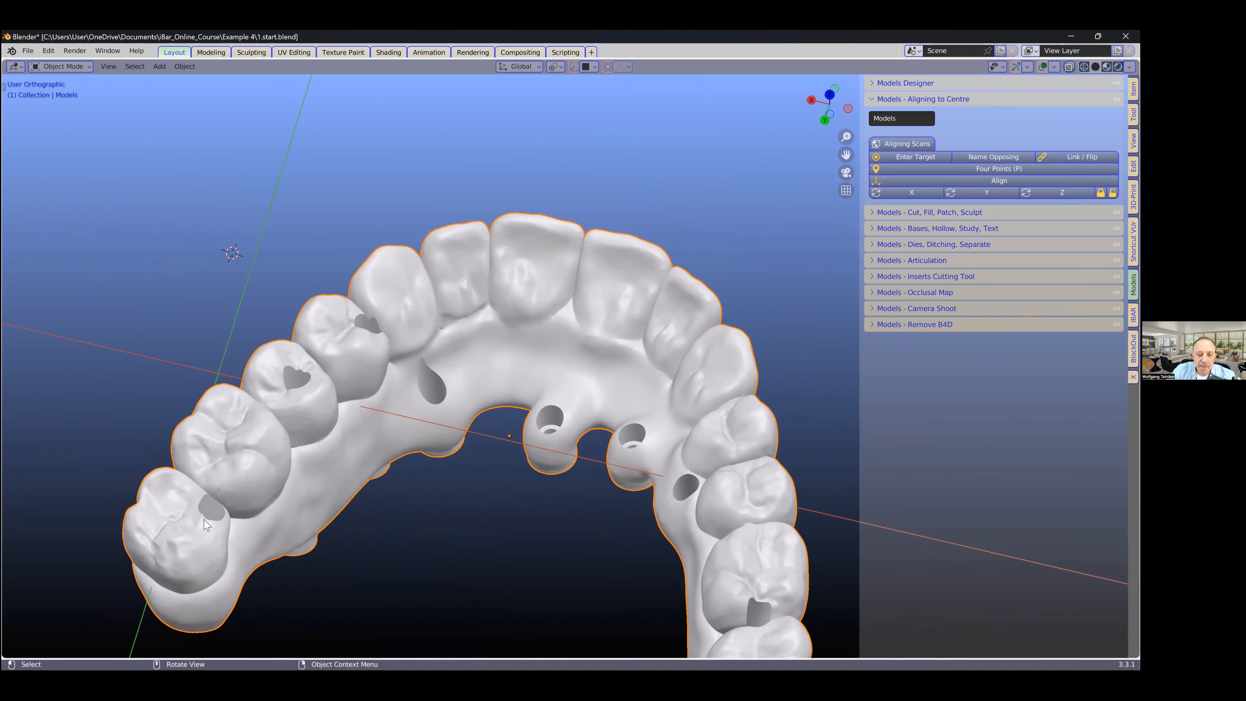
scroll(206, 524, "up", 1)
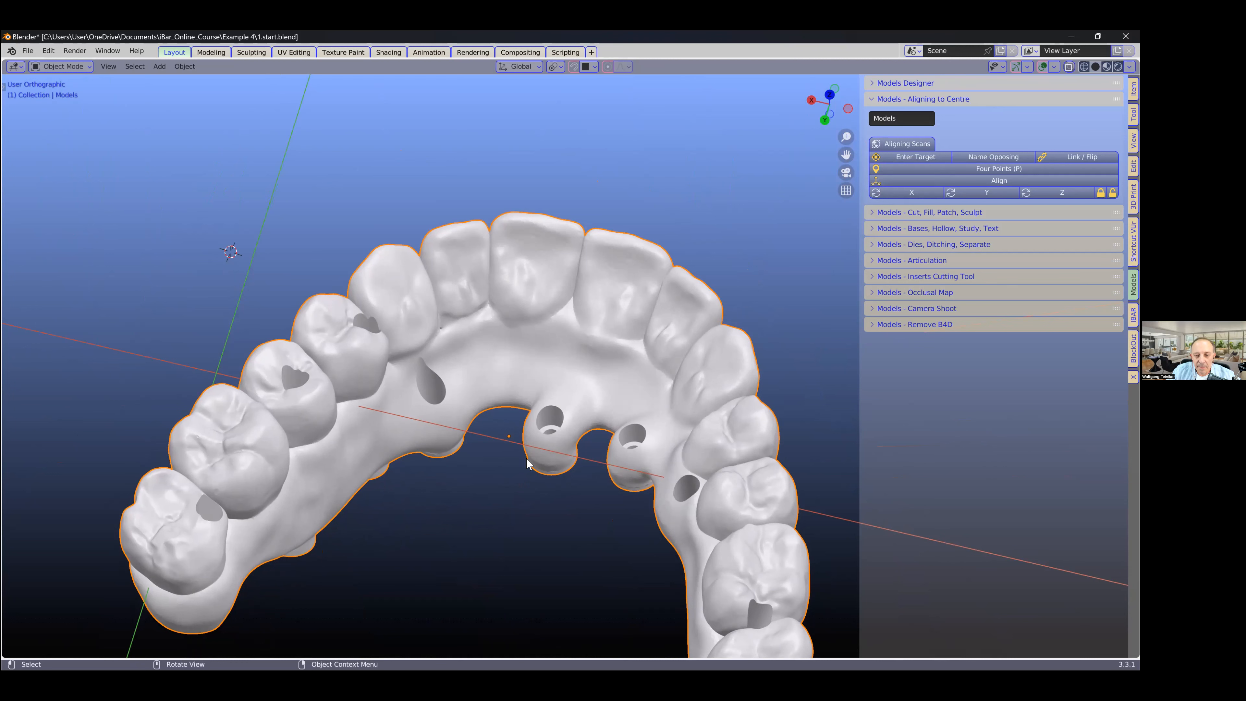
scroll(530, 464, "up", 2)
middle_click_drag(499, 557, 618, 520)
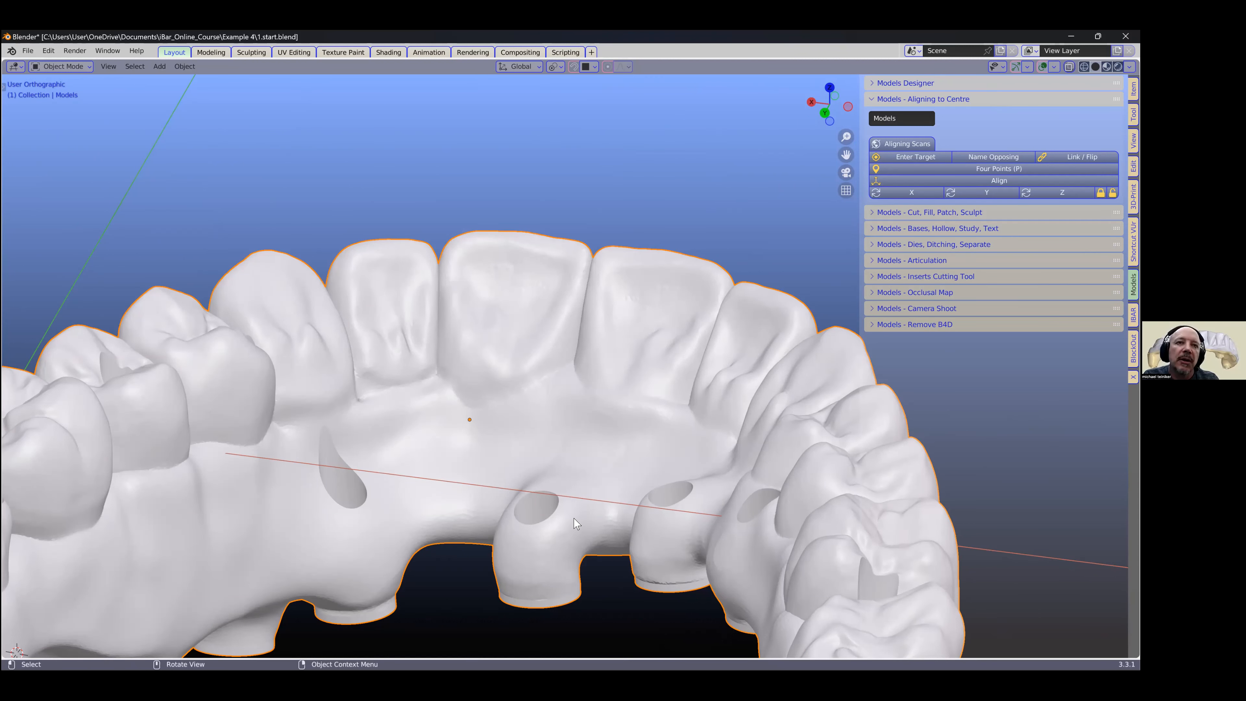
middle_click_drag(730, 492, 556, 334)
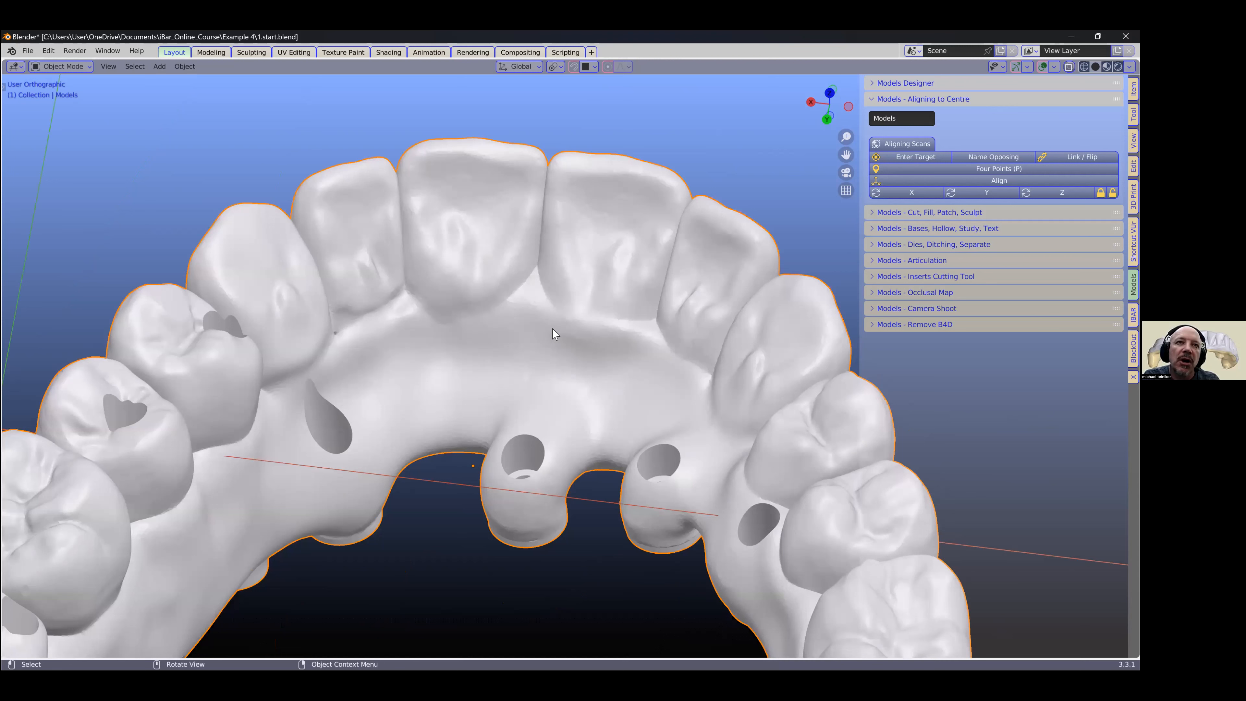
middle_click_drag(399, 324, 538, 303)
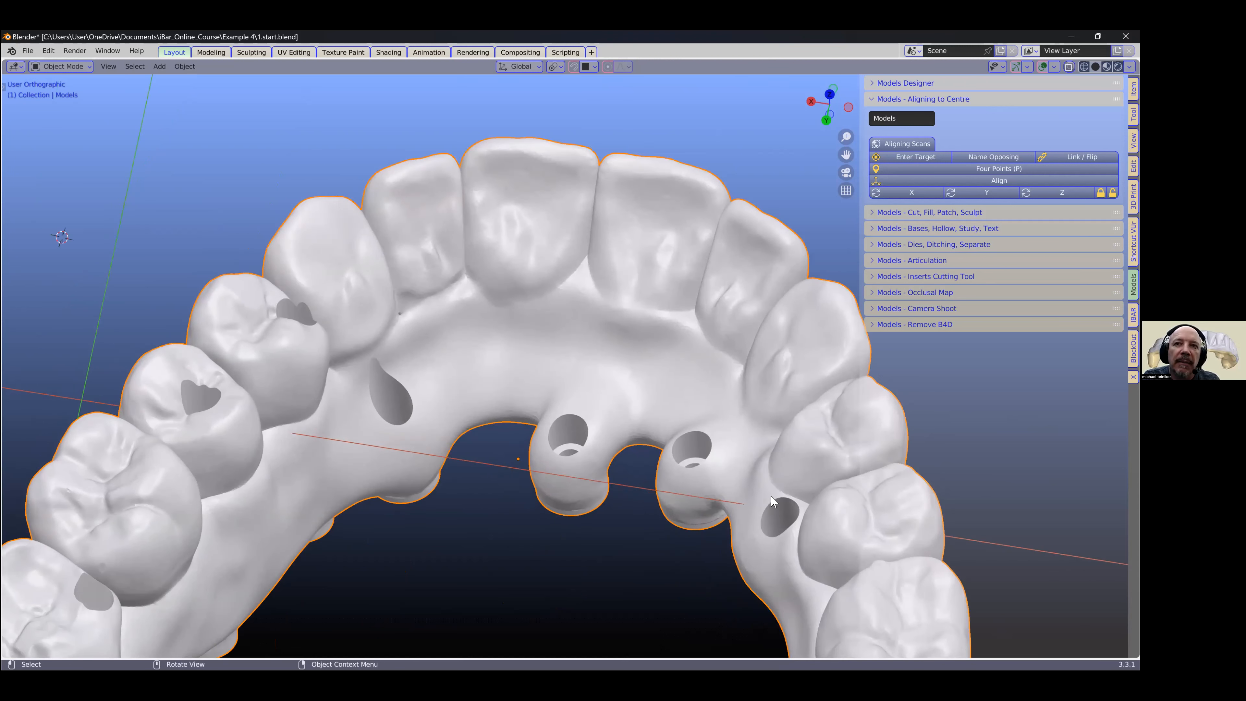
middle_click_drag(664, 411, 693, 368)
scroll(650, 441, "down", 3)
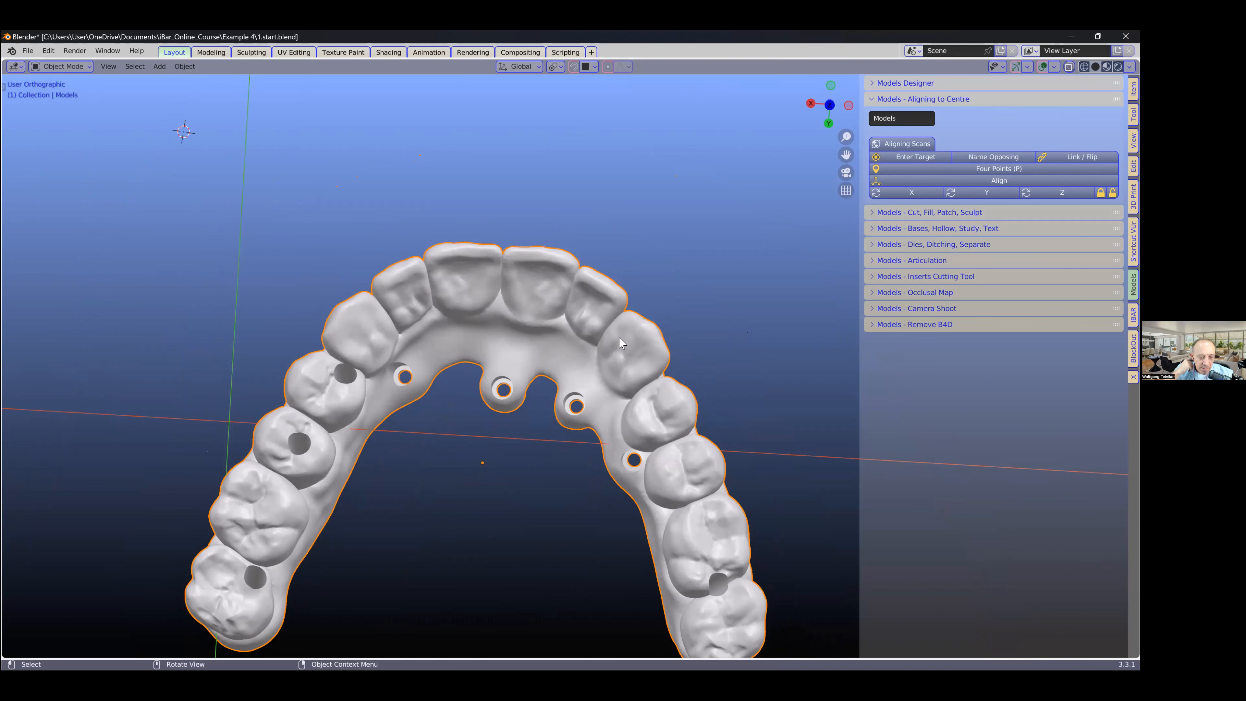
middle_click_drag(620, 338, 693, 376)
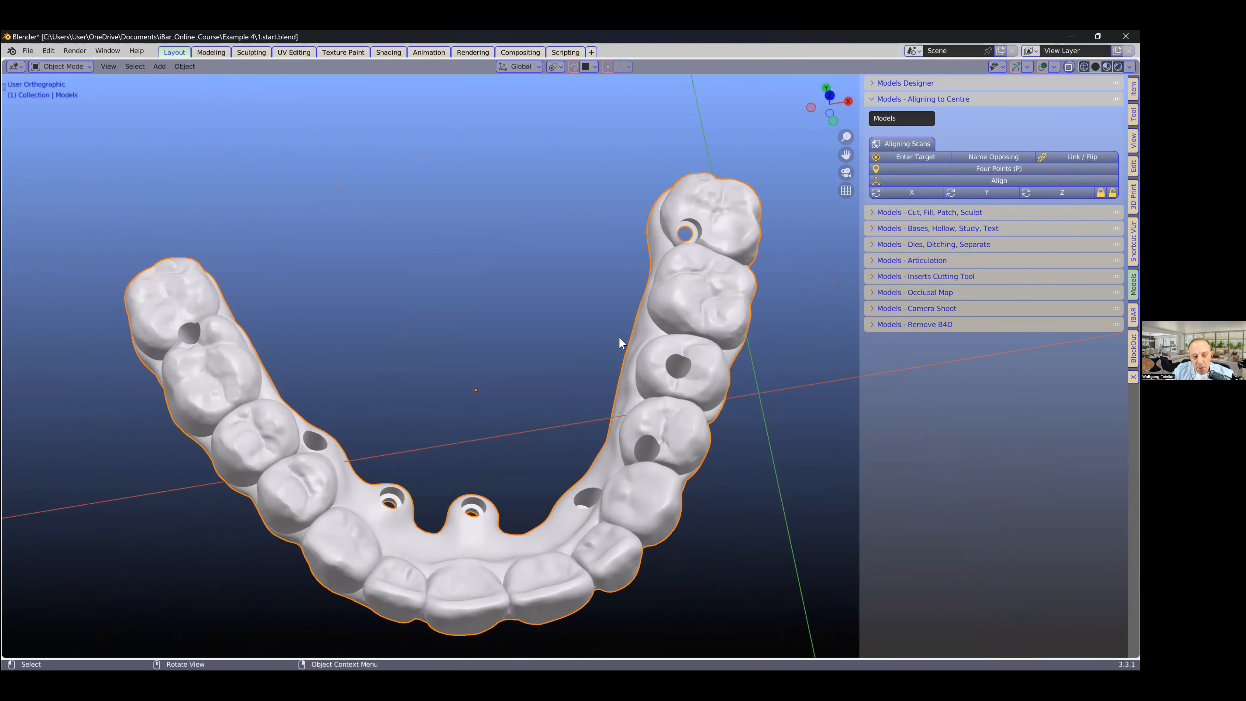
middle_click_drag(621, 343, 643, 303)
scroll(616, 322, "up", 1)
scroll(643, 303, "down", 1)
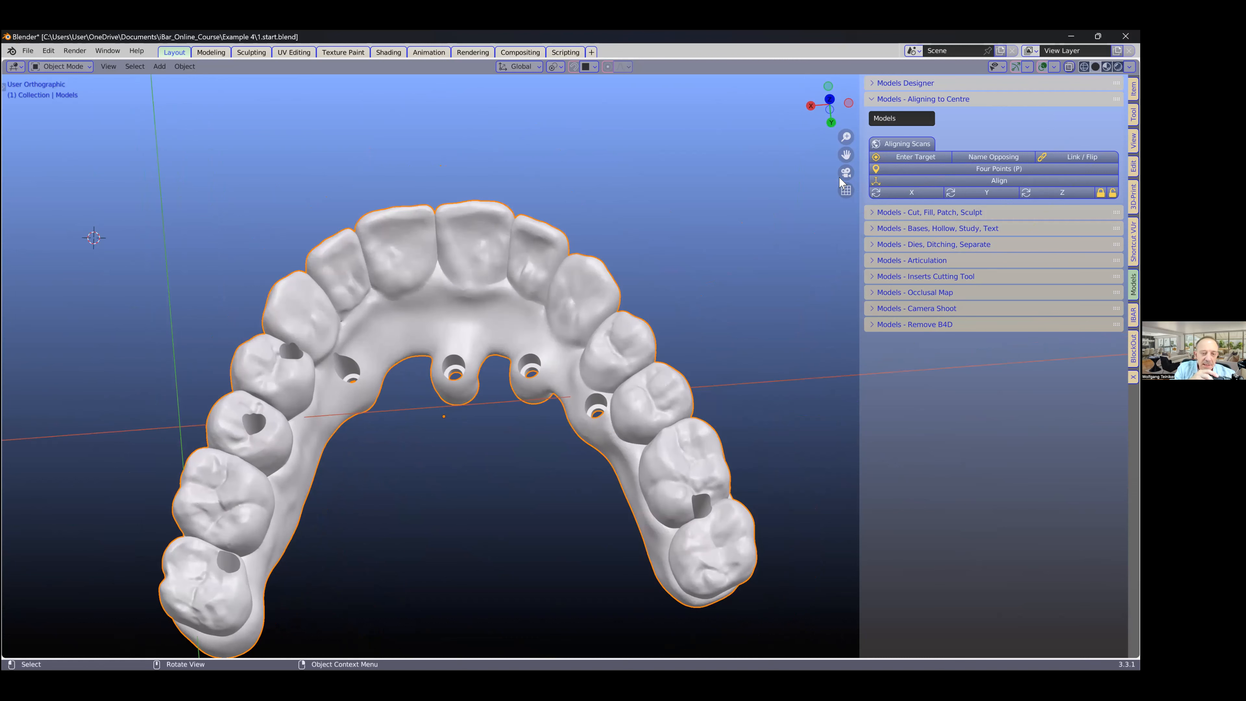
Step: Set the arch model as the alignment target and place the first alignment point on the outer cusp of the first molar
left_click(908, 161)
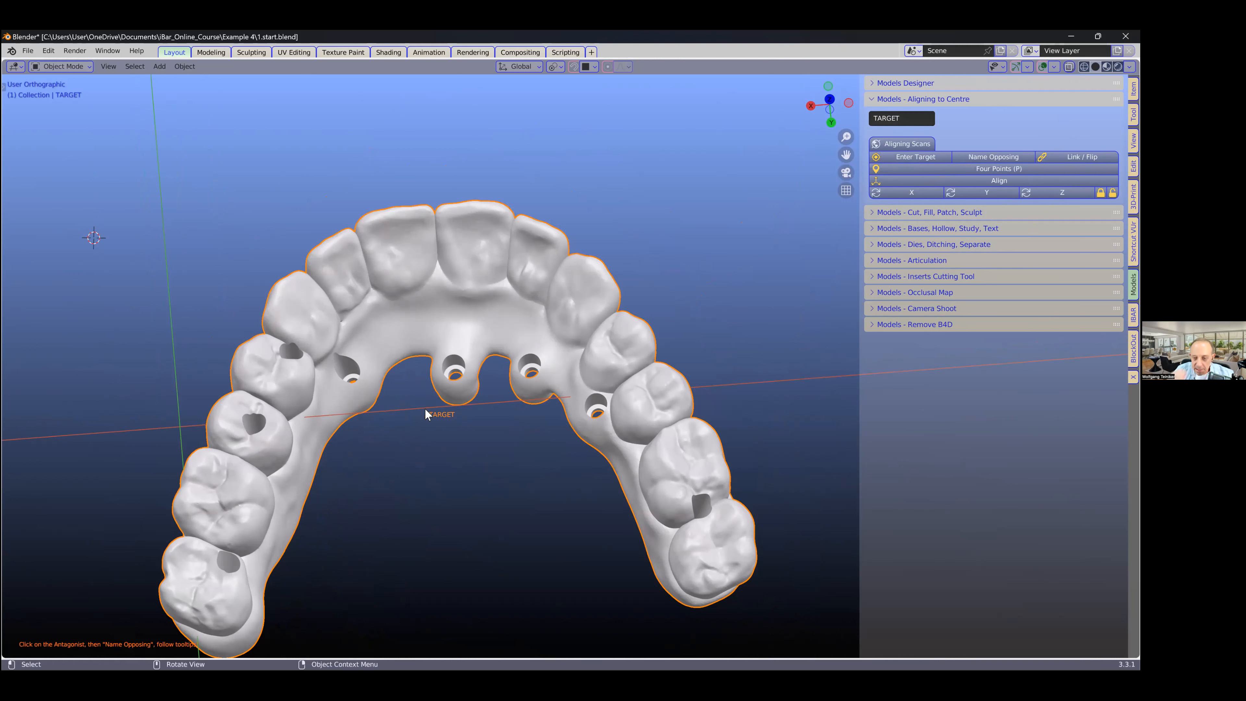
middle_click_drag(416, 440, 418, 432)
middle_click_drag(473, 397, 495, 362, "shift")
middle_click_drag(296, 438, 275, 409, "shift")
right_click(271, 408, "shift")
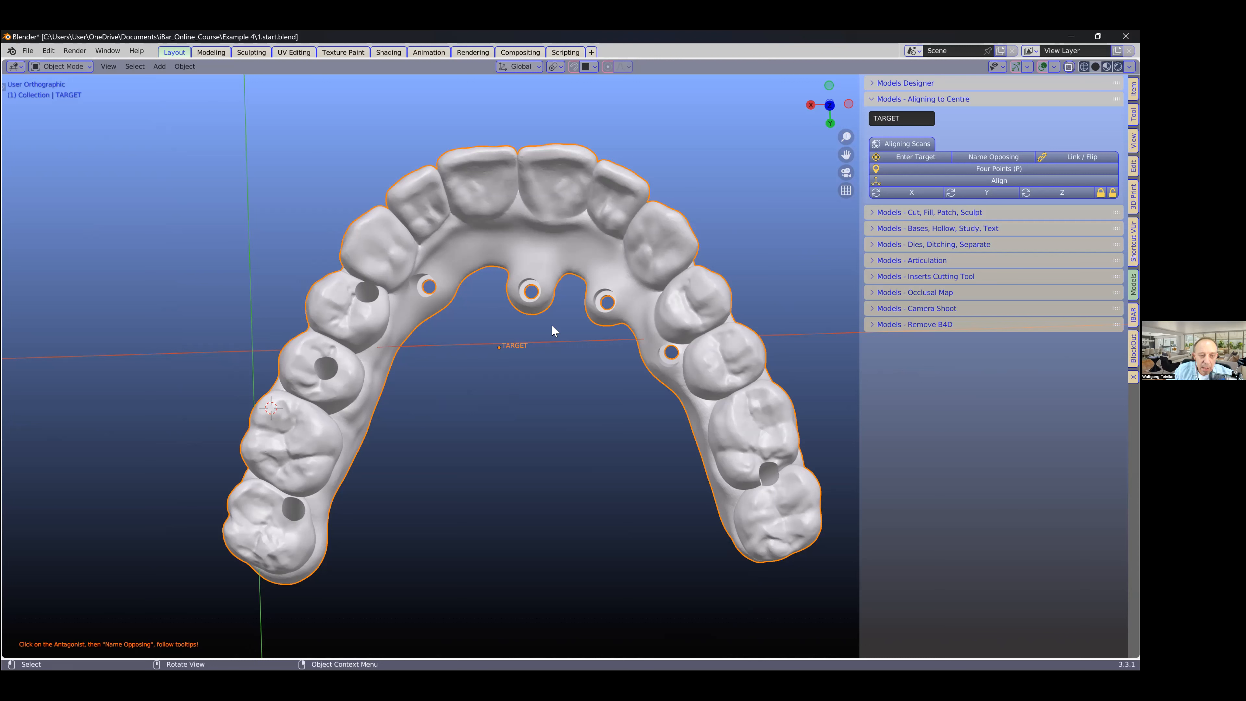
left_click(909, 172)
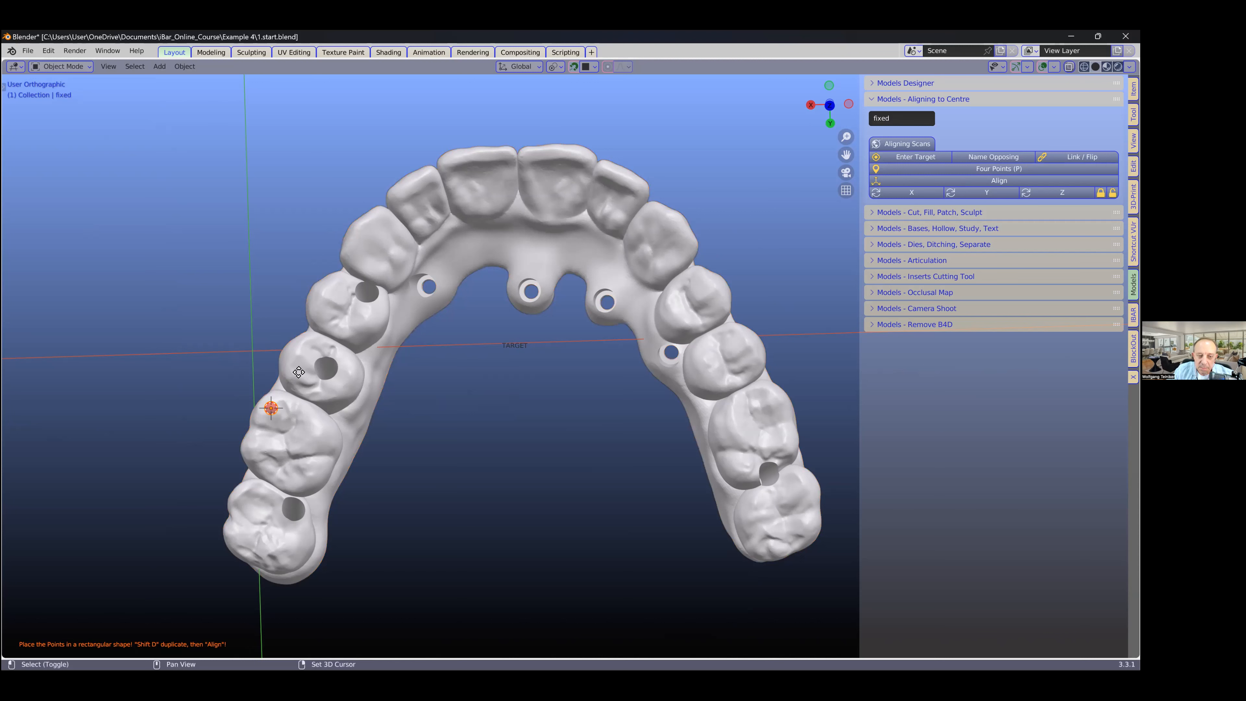
Step: Duplicate the alignment point three times, placing copies on both canines and on the first molar of the opposite side
key("shift+d")
left_click(360, 223)
key("shift+d")
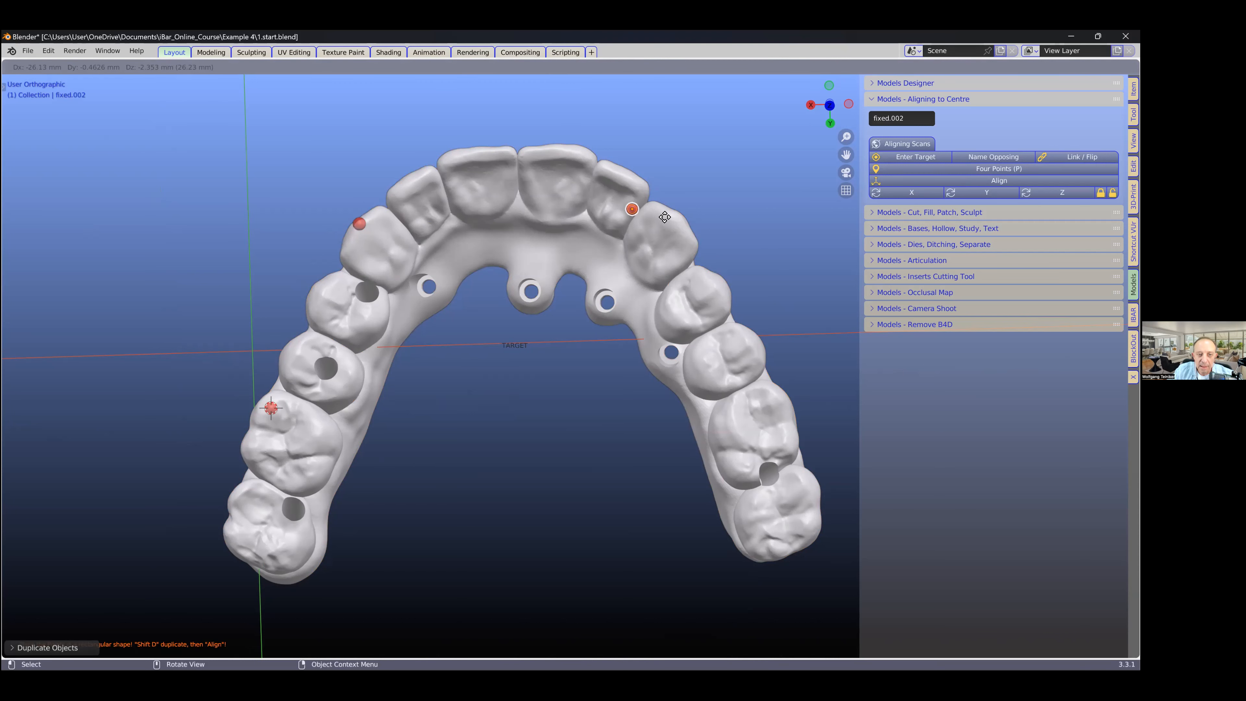
left_click(670, 218)
key("shift+d")
left_click(775, 398)
Step: Annotate a four-sided outline through the alignment points, a midline from the central incisors, and a small circle on that midline
middle_click_drag(640, 392, 627, 410, "shift")
key("t")
left_click(18, 220)
left_click_drag(251, 442, 317, 277)
mouse_move(343, 225)
left_mouse_down()
mouse_move(645, 221)
mouse_move(792, 425)
mouse_move(677, 432)
left_mouse_up()
left_click_drag(365, 419, 297, 424)
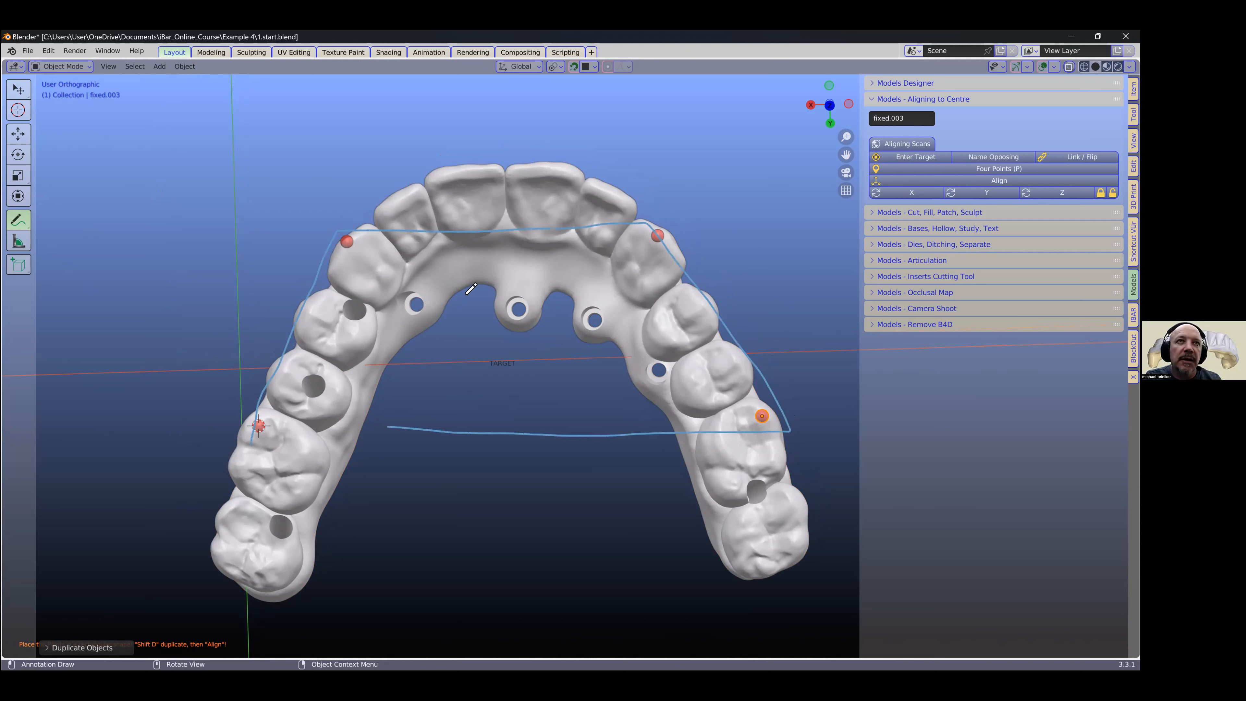
left_click_drag(505, 170, 530, 523)
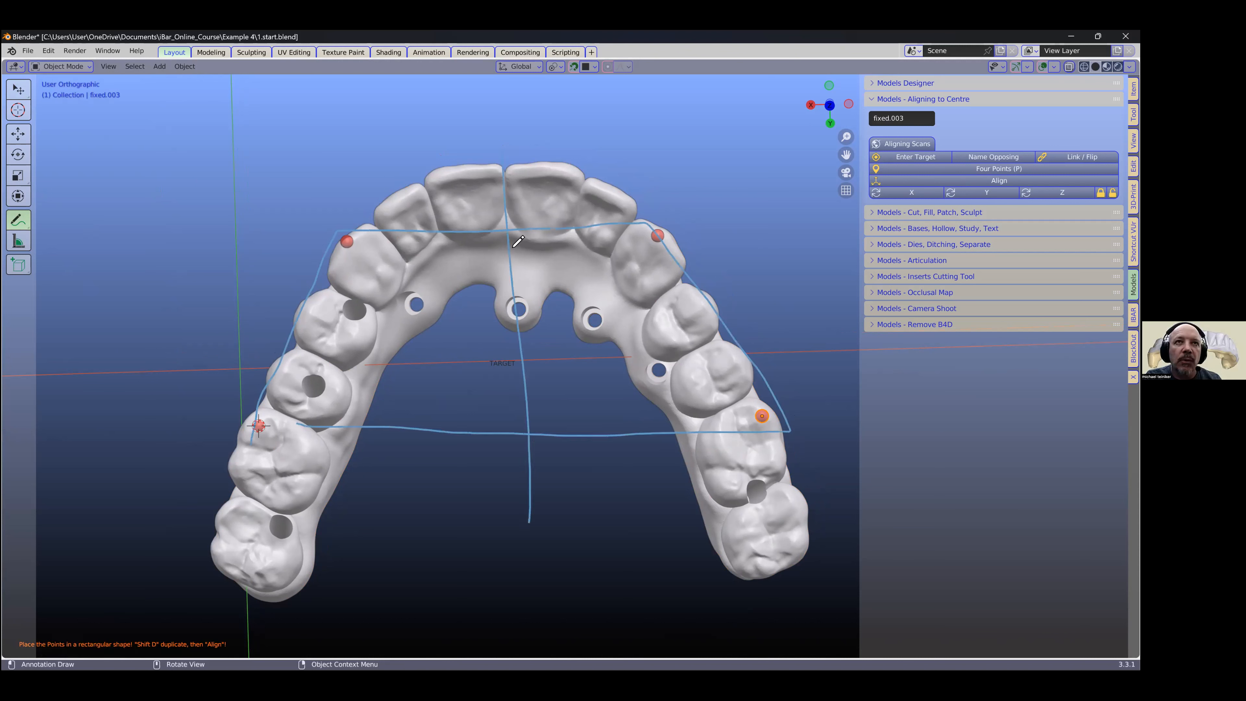
left_click_drag(515, 323, 519, 323)
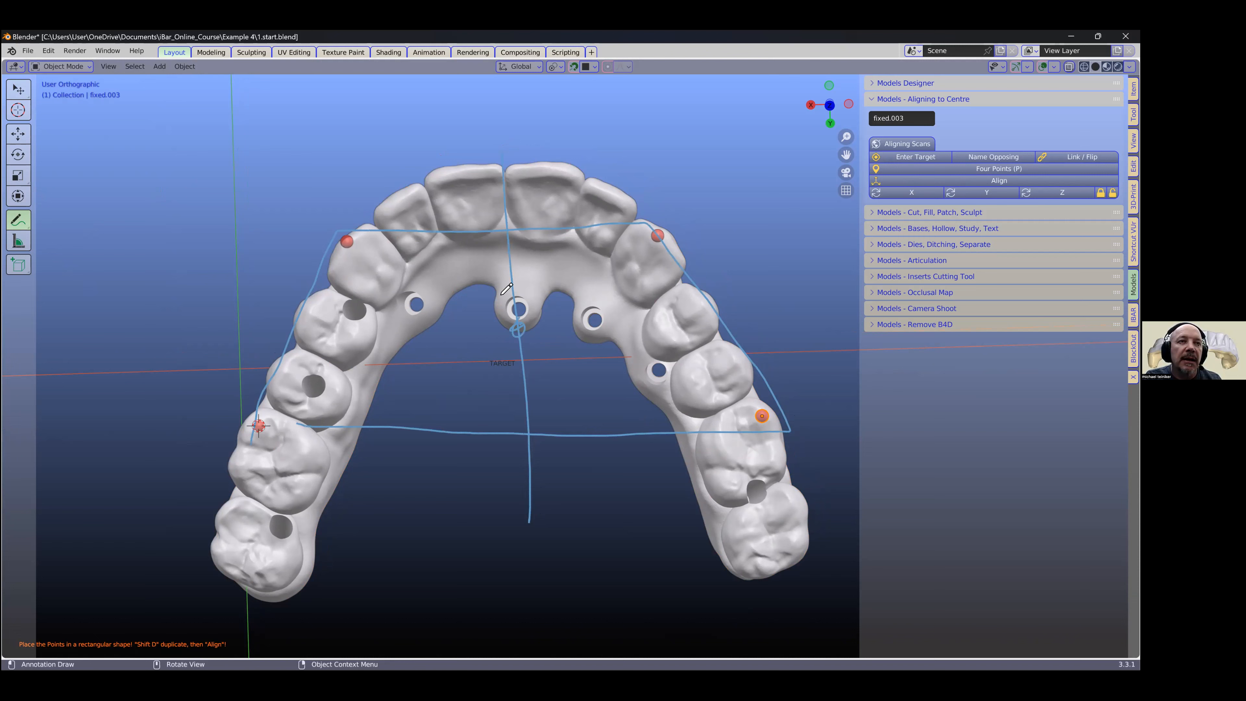
Step: Draw a second freehand annotation of a four-sided outline overlapping one side of the arch
scroll(325, 331, "down", 3)
left_click_drag(365, 311, 261, 300)
mouse_move(218, 377)
left_mouse_down()
mouse_move(209, 431)
mouse_move(264, 487)
mouse_move(525, 472)
mouse_move(446, 383)
left_mouse_up()
left_click_drag(369, 317, 365, 312)
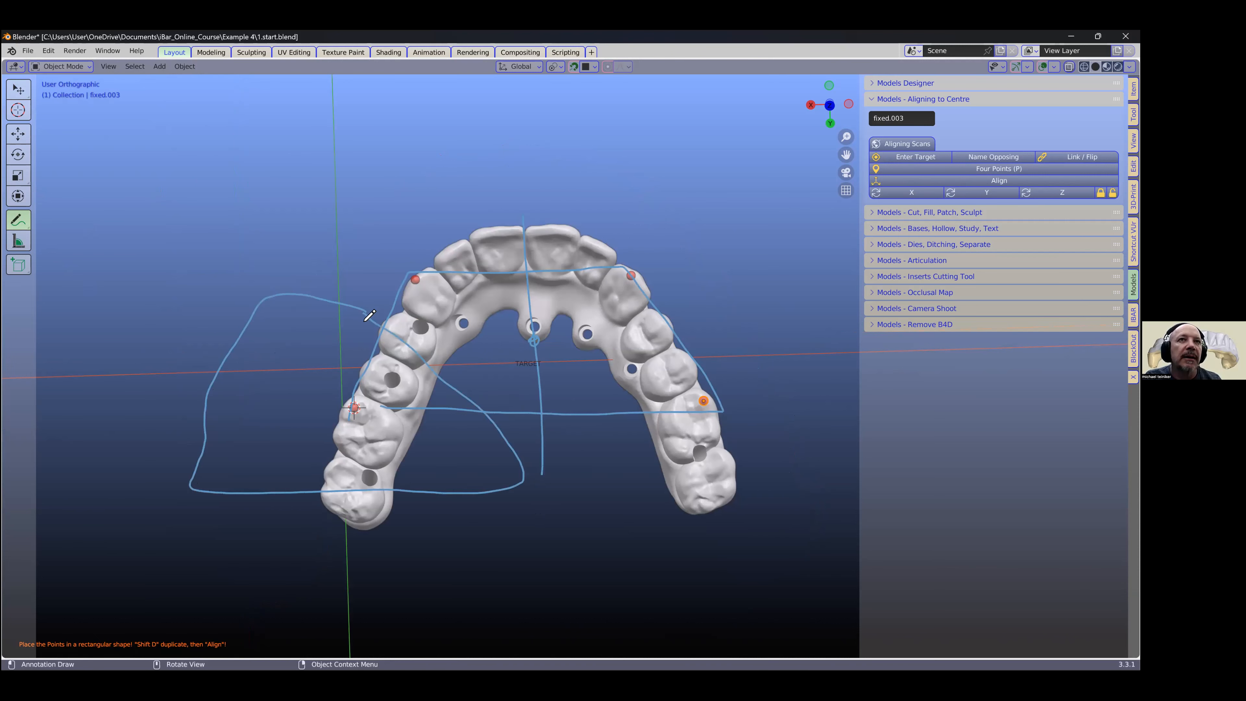
scroll(368, 324, "down", 1)
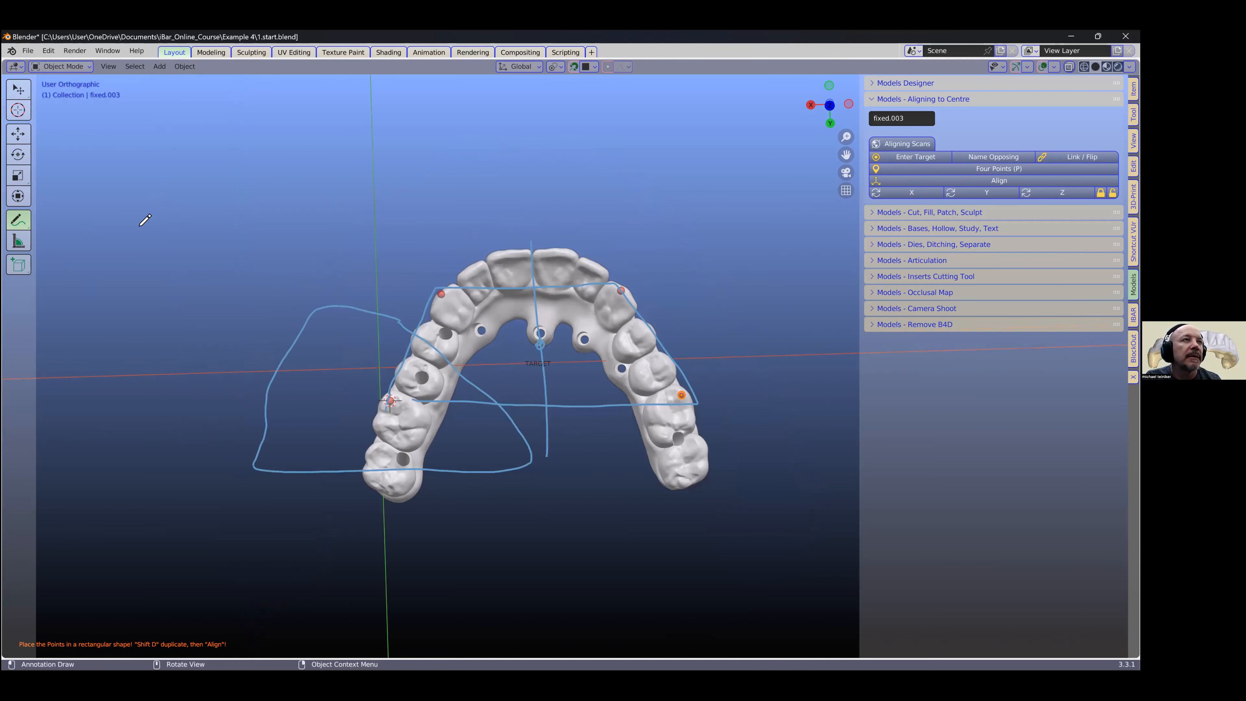
Step: Erase all the annotation lines and return to the selection tool
left_click(16, 218)
left_click(74, 220)
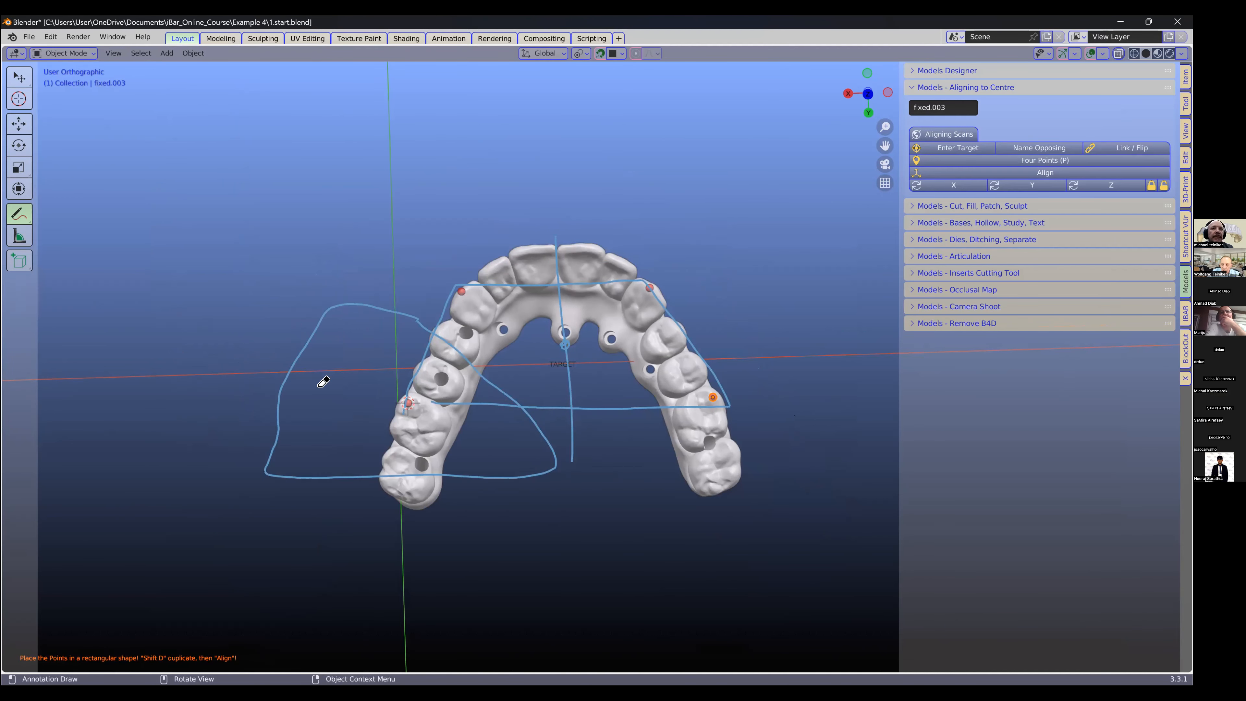
scroll(324, 382, "down", 4)
scroll(707, 342, "down", 6)
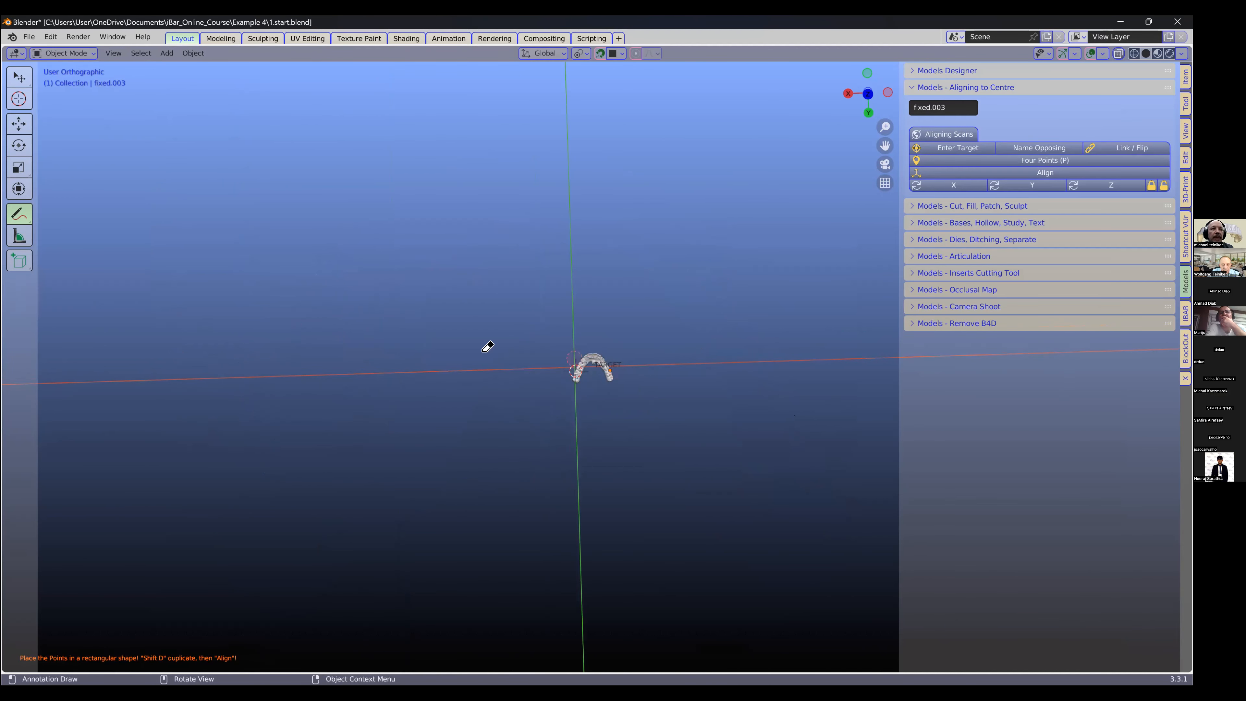
left_click(18, 77)
Step: Align the arch model to the scene centre using the four placed points
scroll(547, 352, "up", 10)
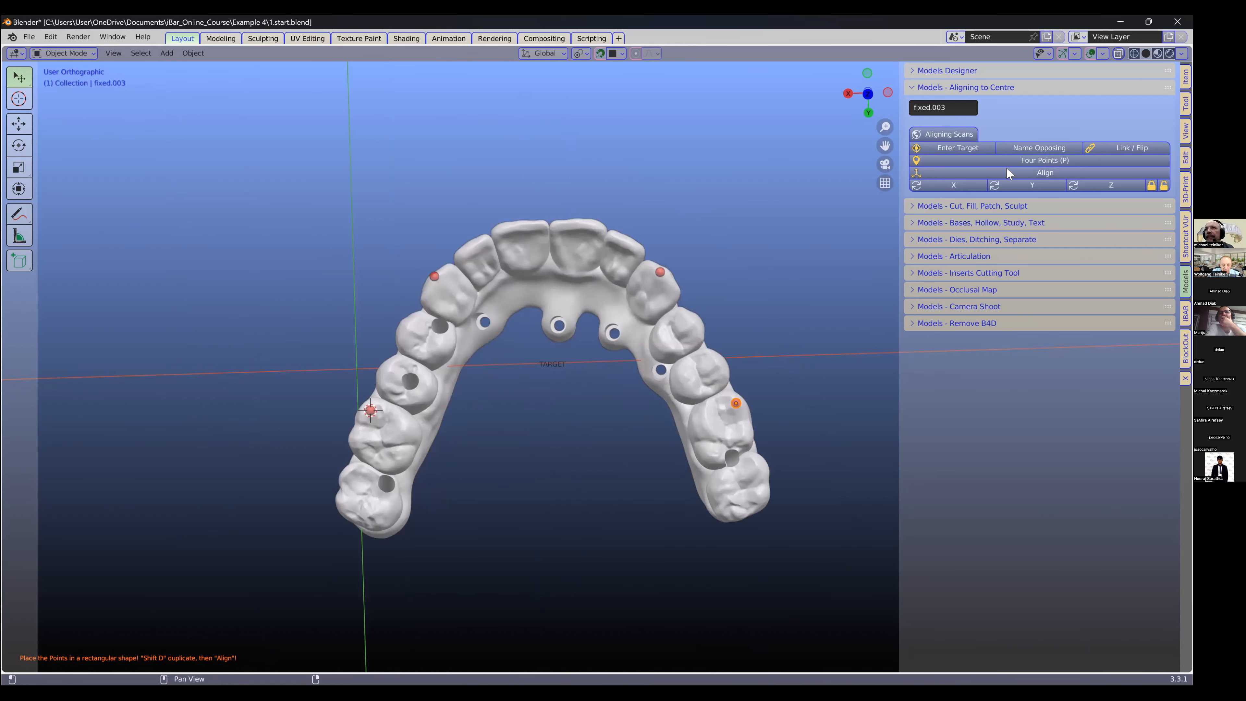
left_click(1062, 172)
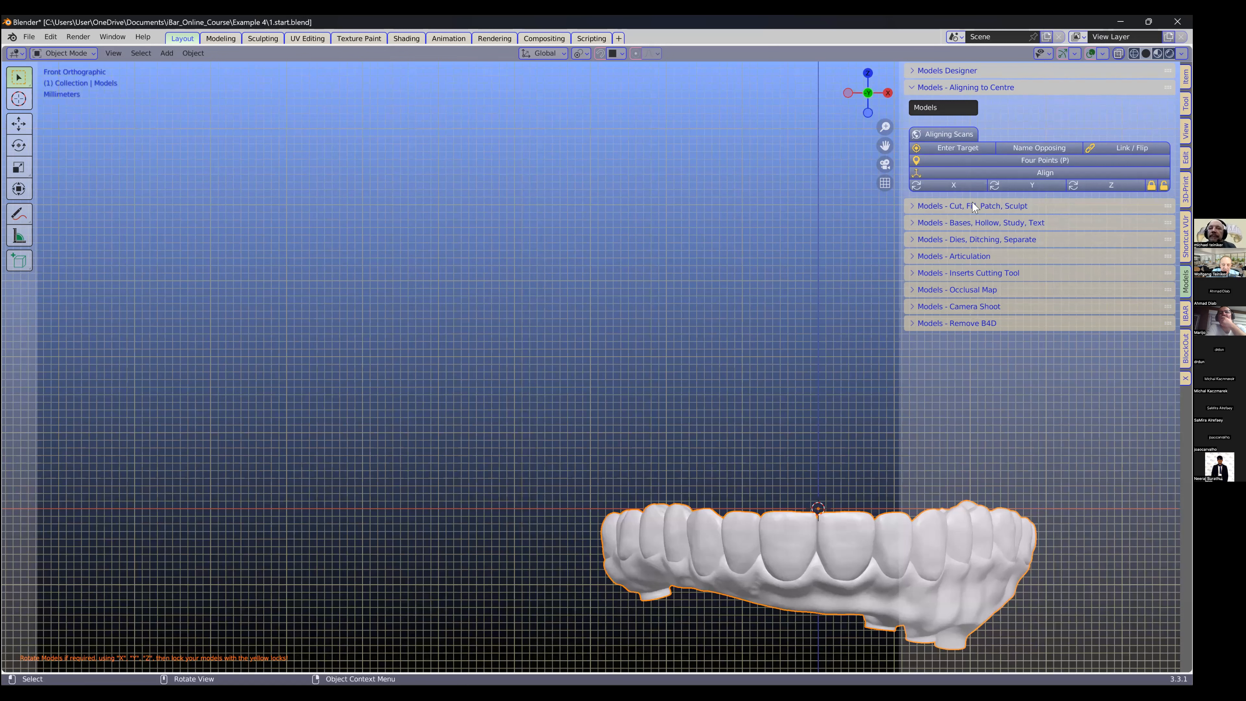
Step: Flip the aligned model upside down with the Y rotation, and flip it back to its original orientation
left_click(1027, 184)
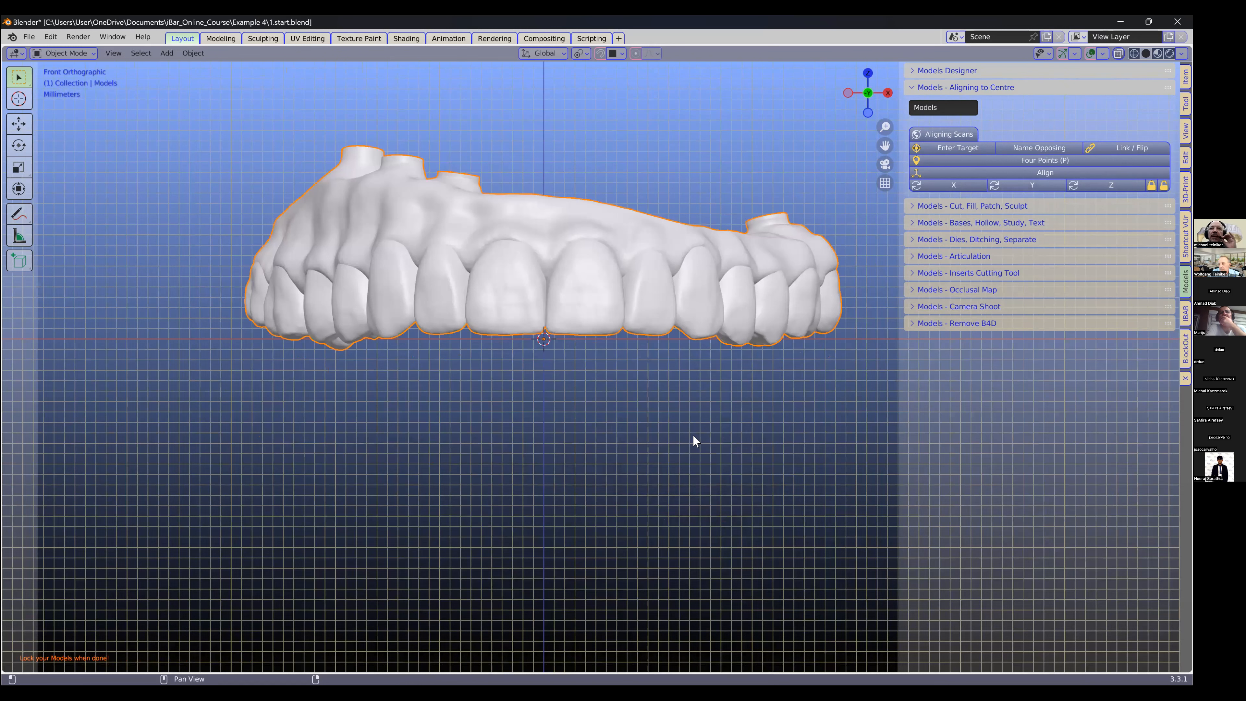
left_click(1022, 188)
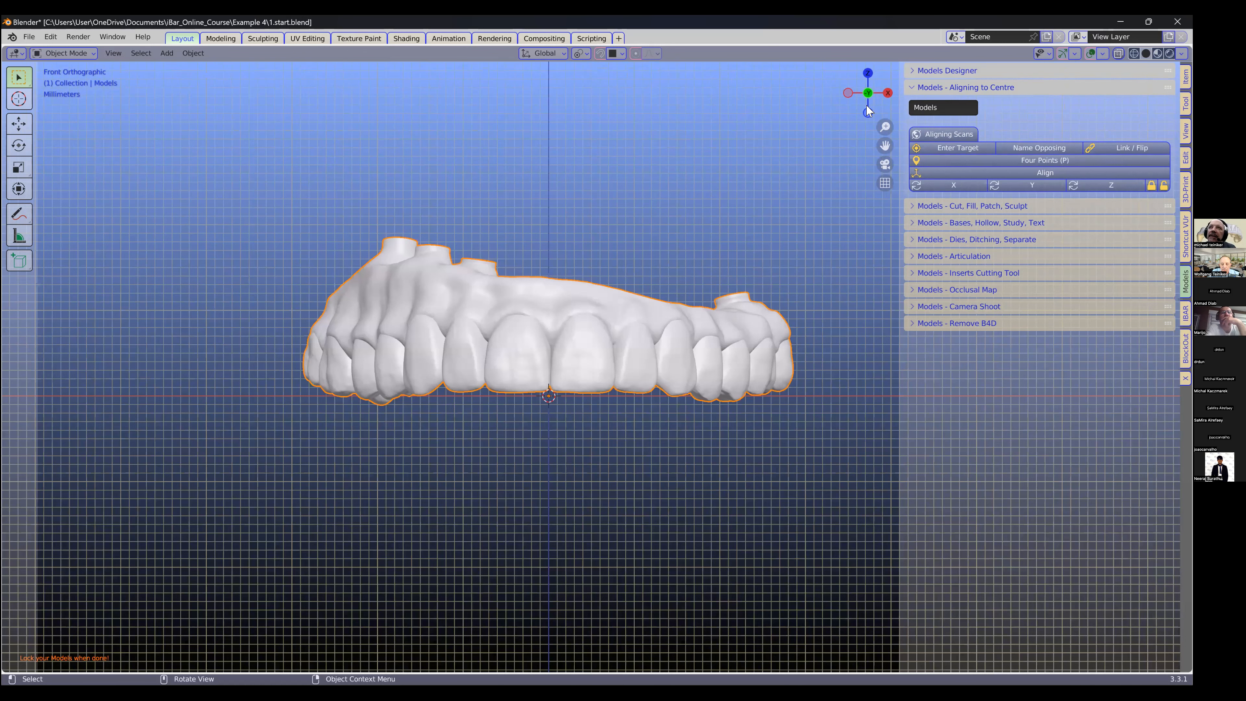
scroll(867, 107, "up", 1)
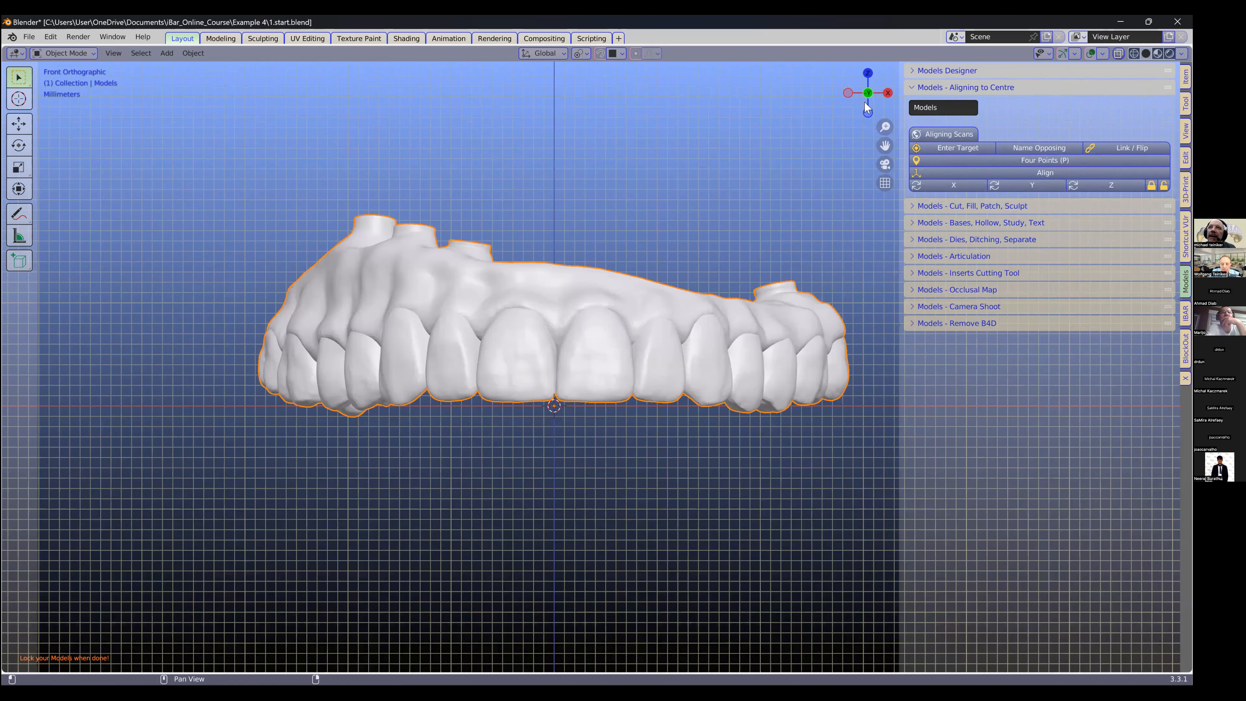
left_click(1027, 187)
key("shift+r")
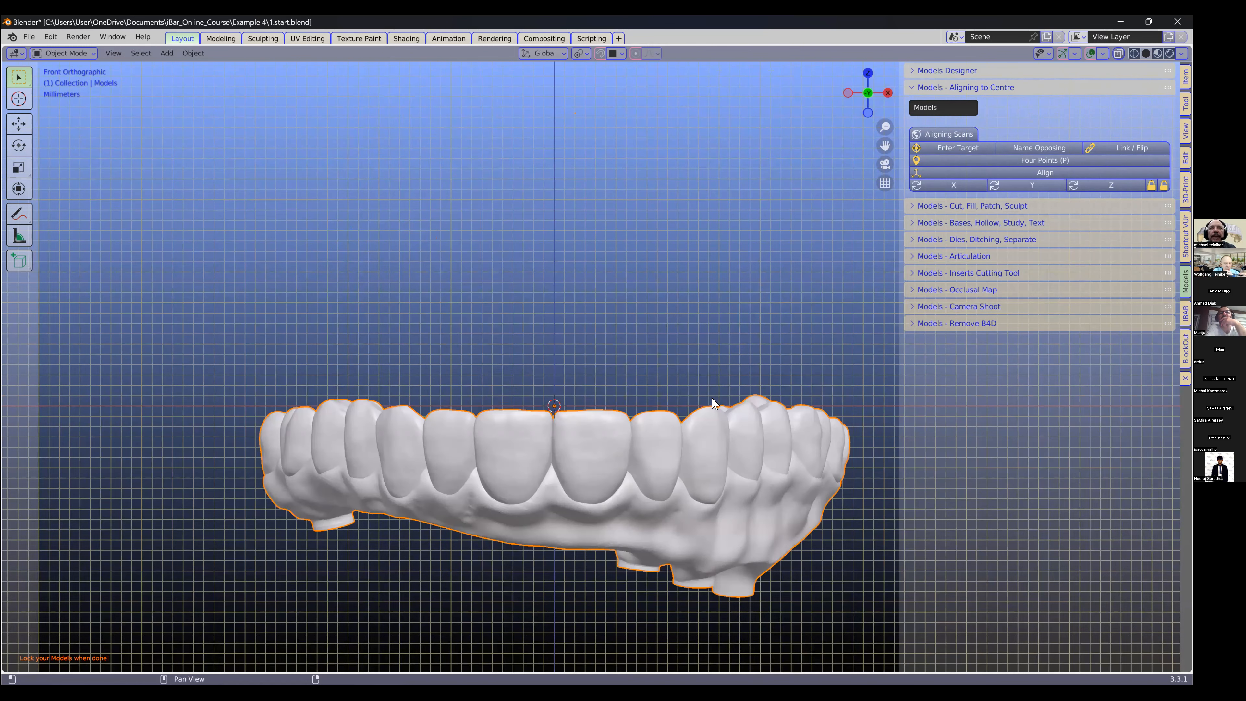
Step: Examine the aligned arch from the front and side, and collapse the Aligning to Centre settings
scroll(713, 403, "down", 6, "shift")
scroll(712, 404, "up", 1)
middle_click_drag(719, 415, 918, 87)
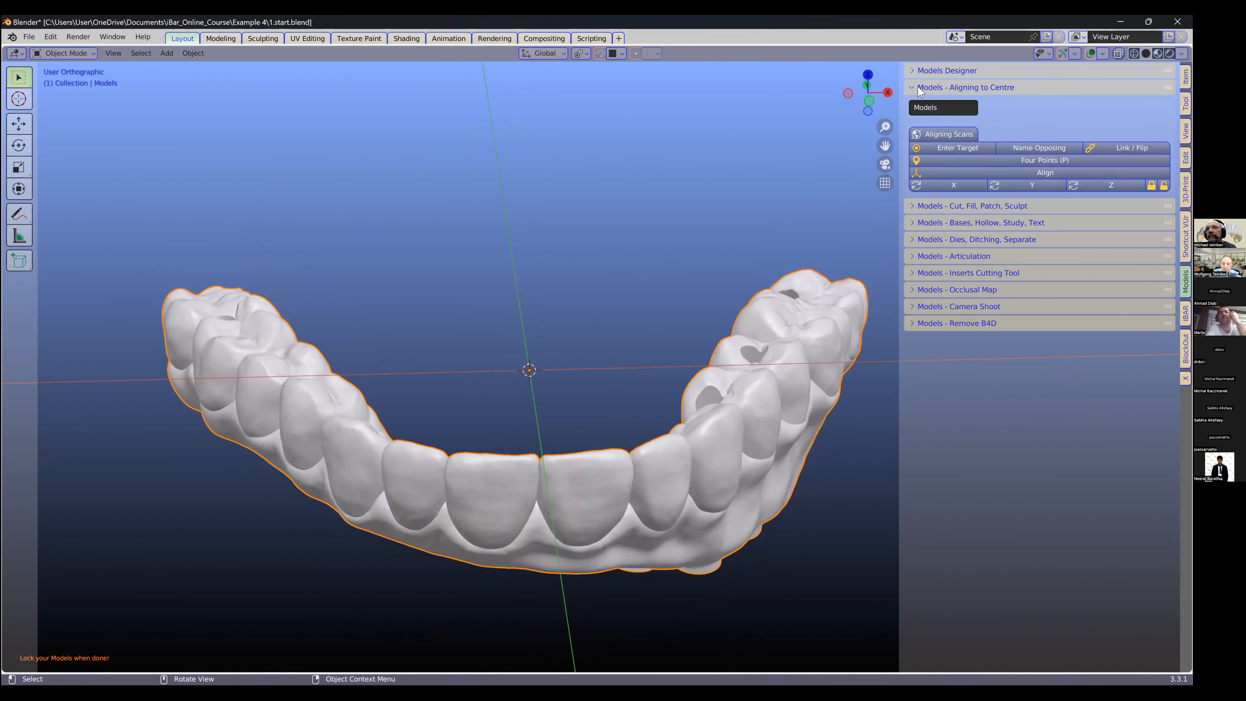
left_click(918, 88)
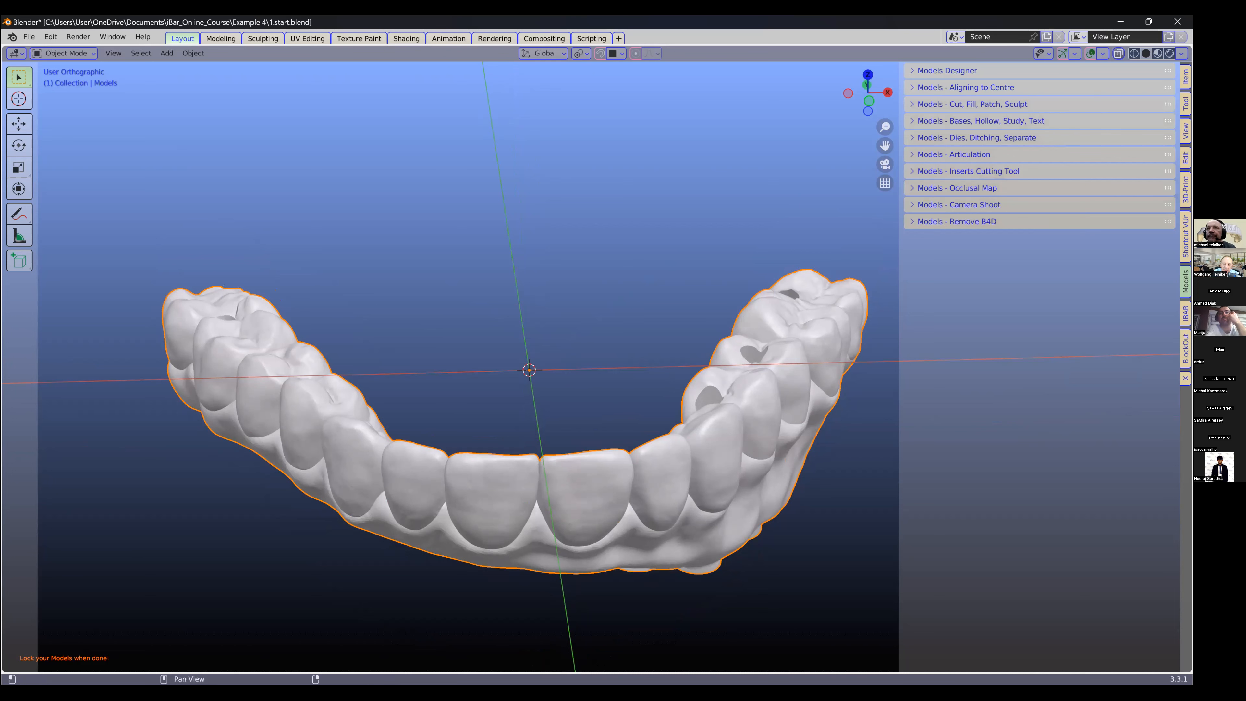
middle_click_drag(739, 419, 844, 373)
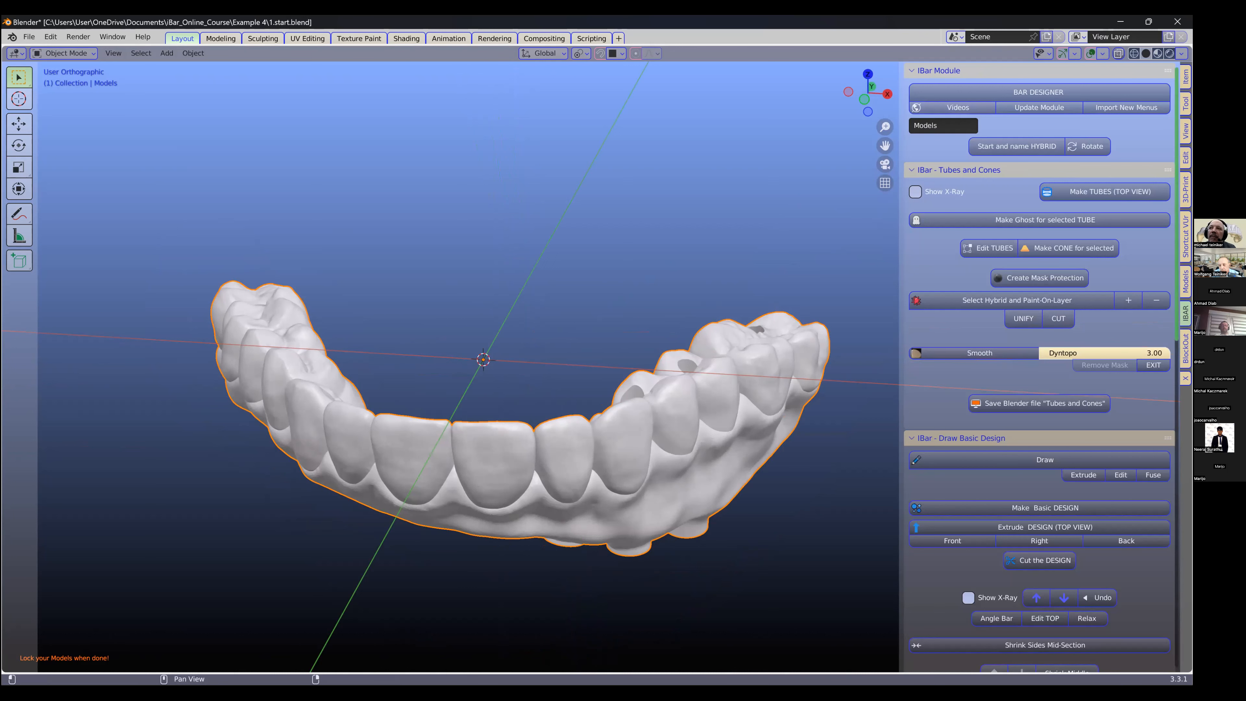
left_click(1185, 281)
middle_click_drag(715, 425, 1072, 98)
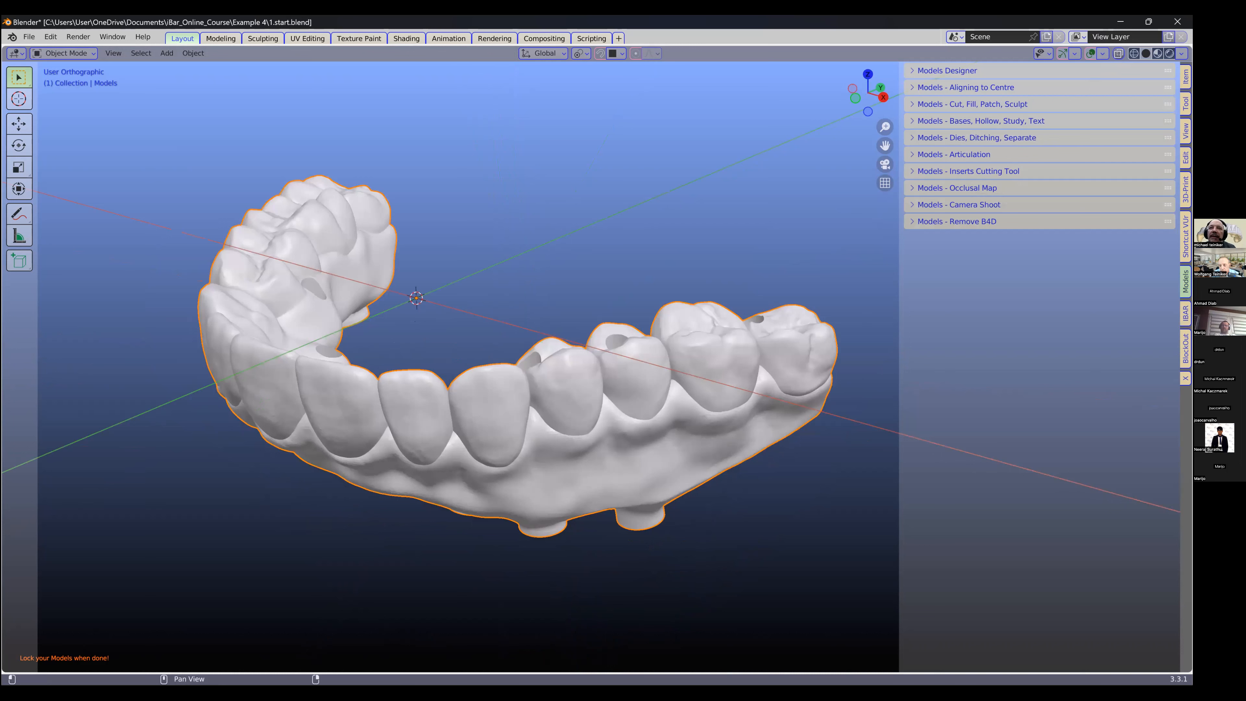
Step: Turn on the X-ray display and examine the screw channels inside the arch from the side
left_click(1119, 53)
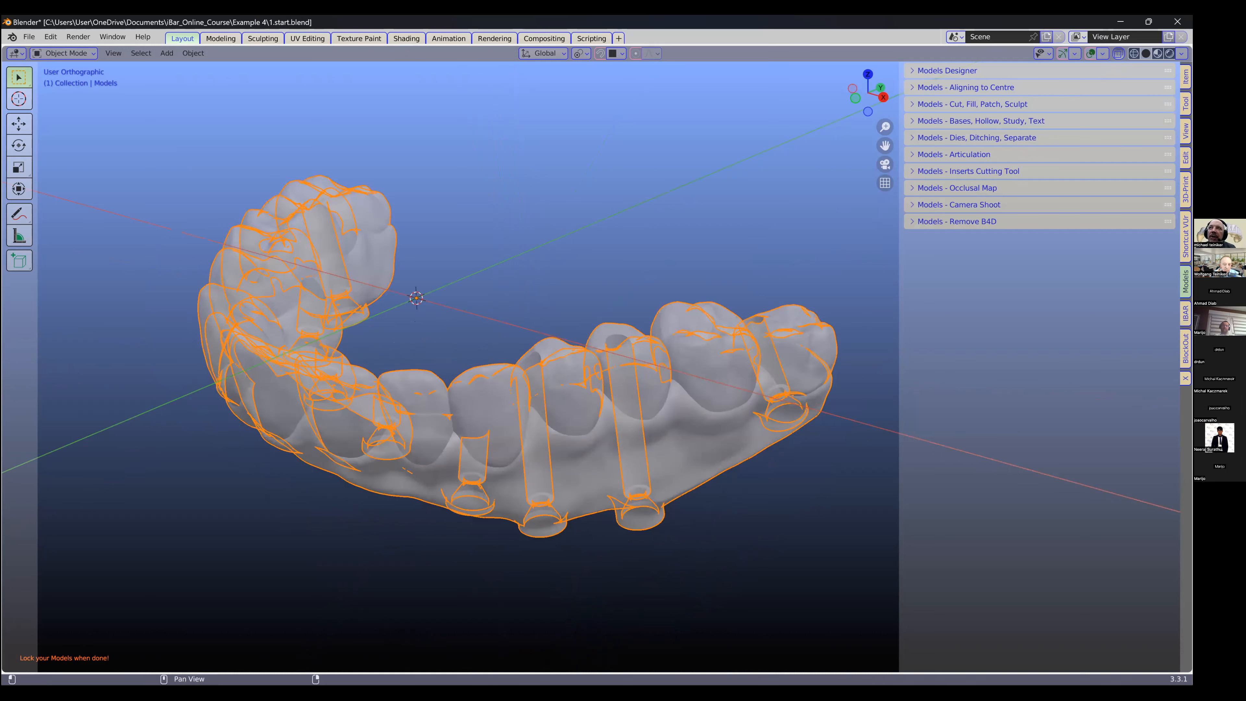
left_click(1119, 52)
key("alt+z")
middle_click_drag(745, 378, 738, 392)
middle_click_drag(636, 421, 637, 421)
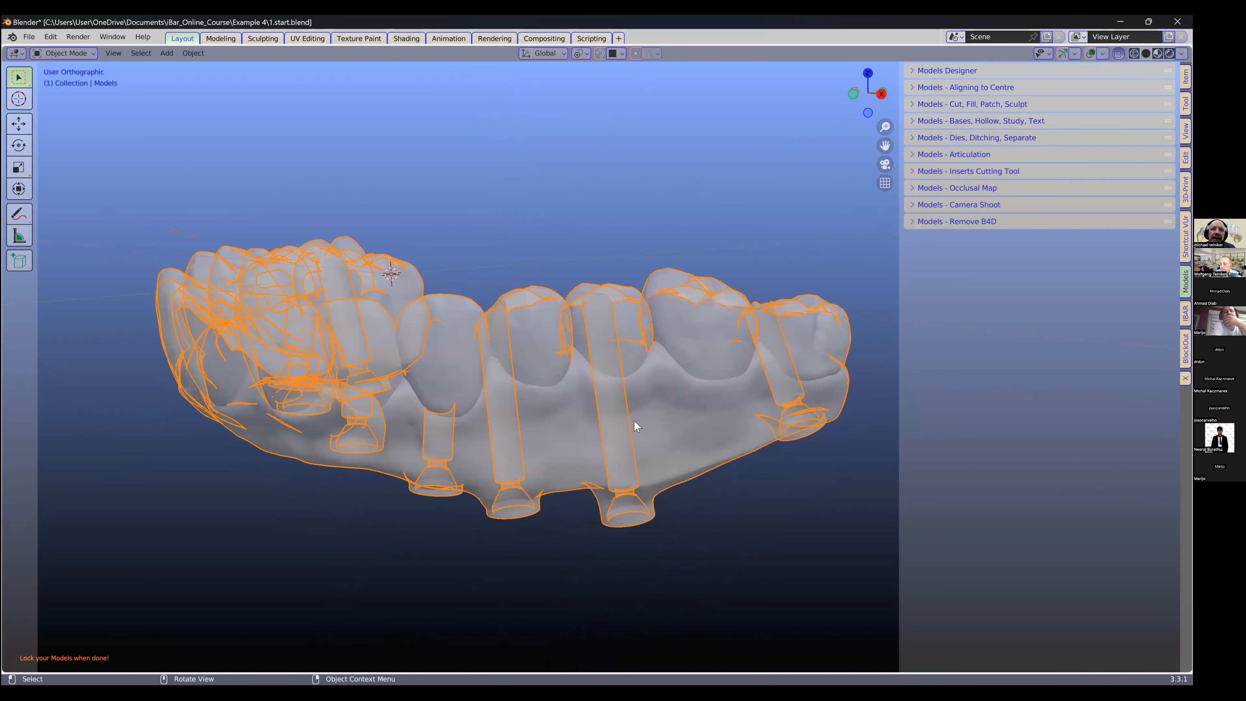
scroll(665, 428, "up", 4)
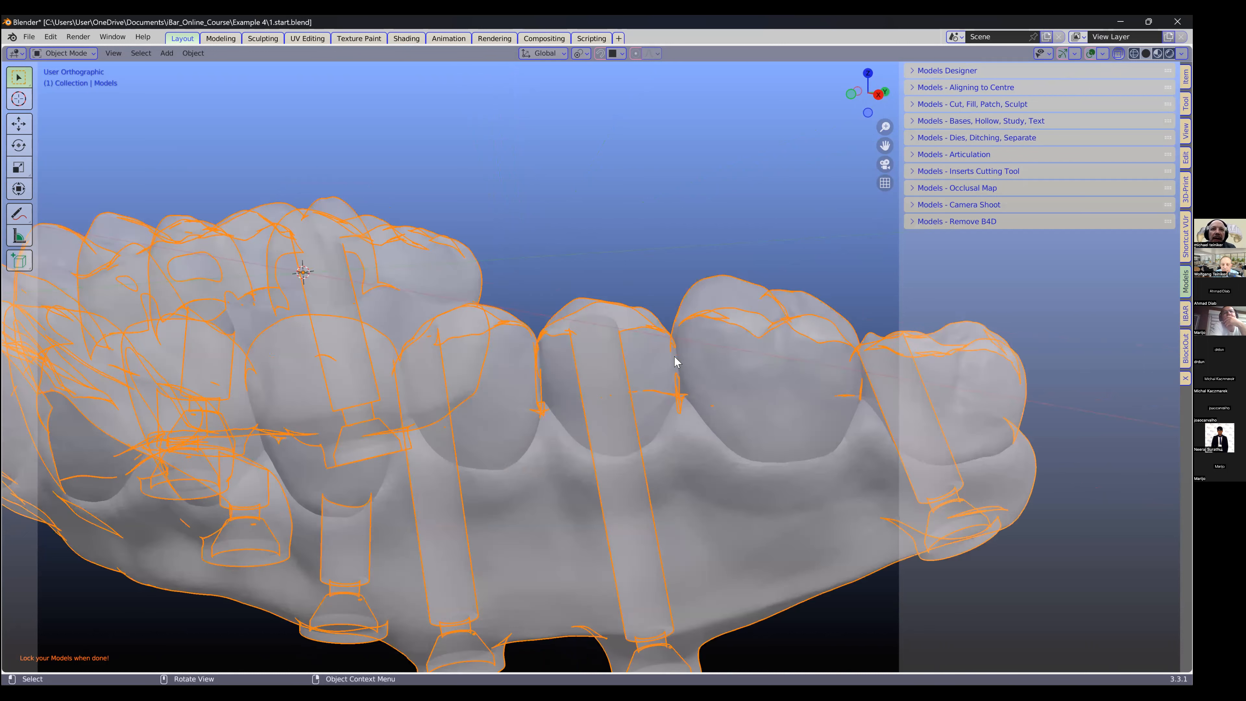
middle_click_drag(582, 268, 577, 476)
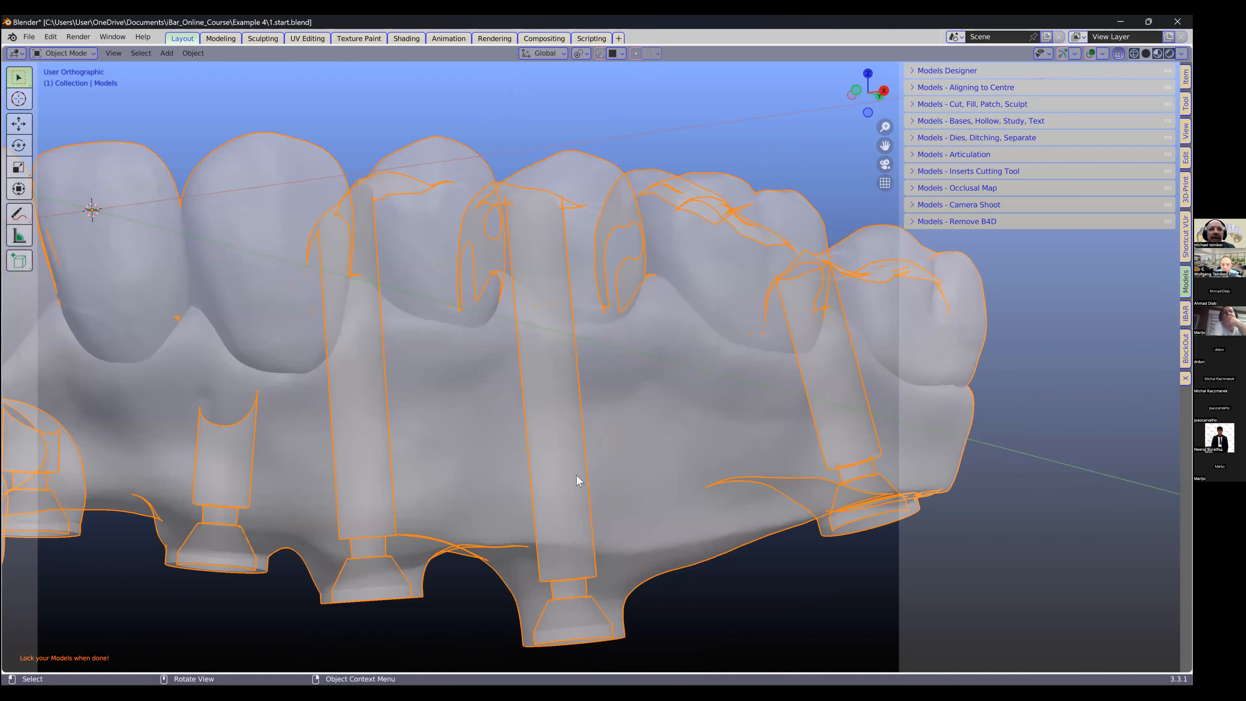
Step: Examine the screw channels and the inner surfaces between the teeth of the X-rayed arch from the side and from above
middle_click_drag(519, 294, 552, 522)
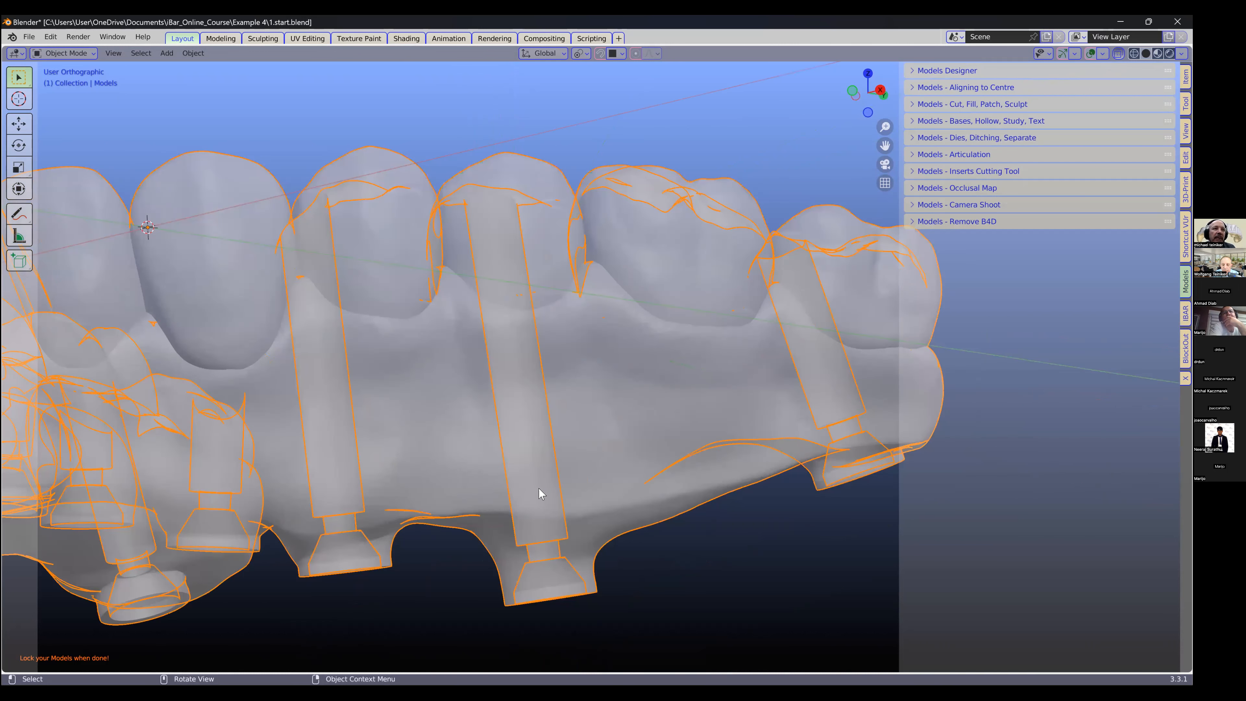
scroll(486, 463, "down", 2)
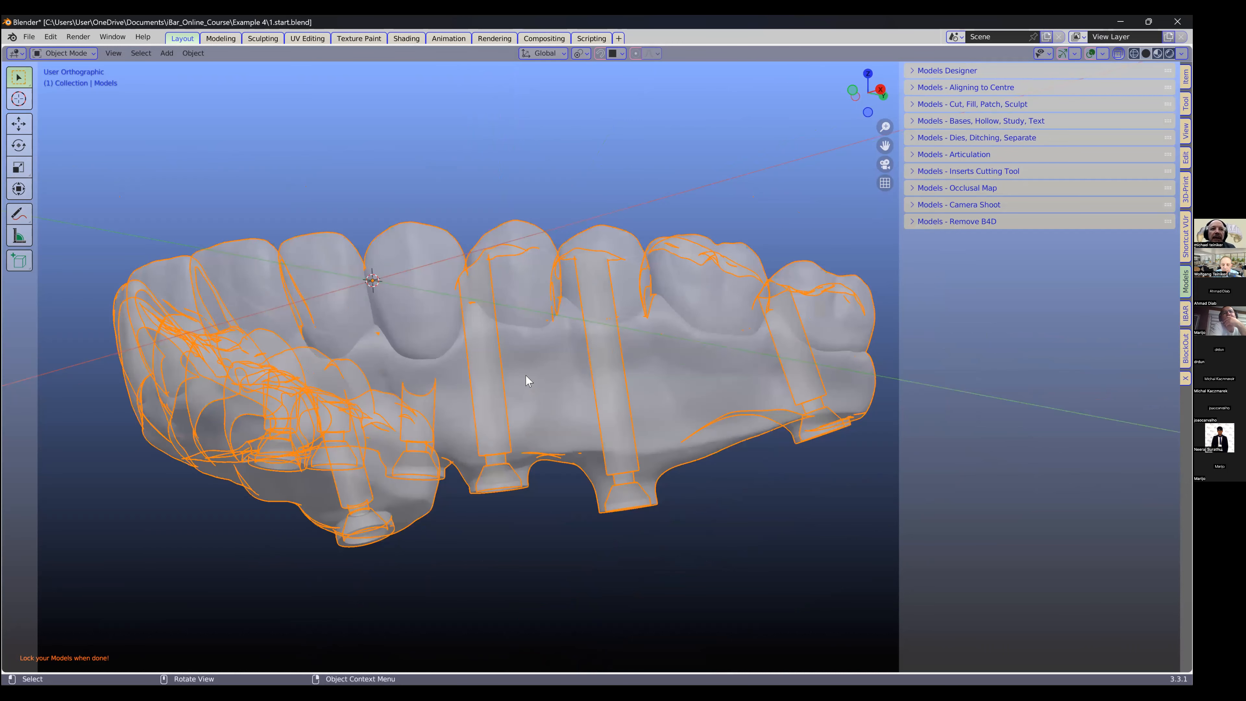
middle_click_drag(549, 296, 543, 176)
middle_click_drag(516, 253, 535, 377)
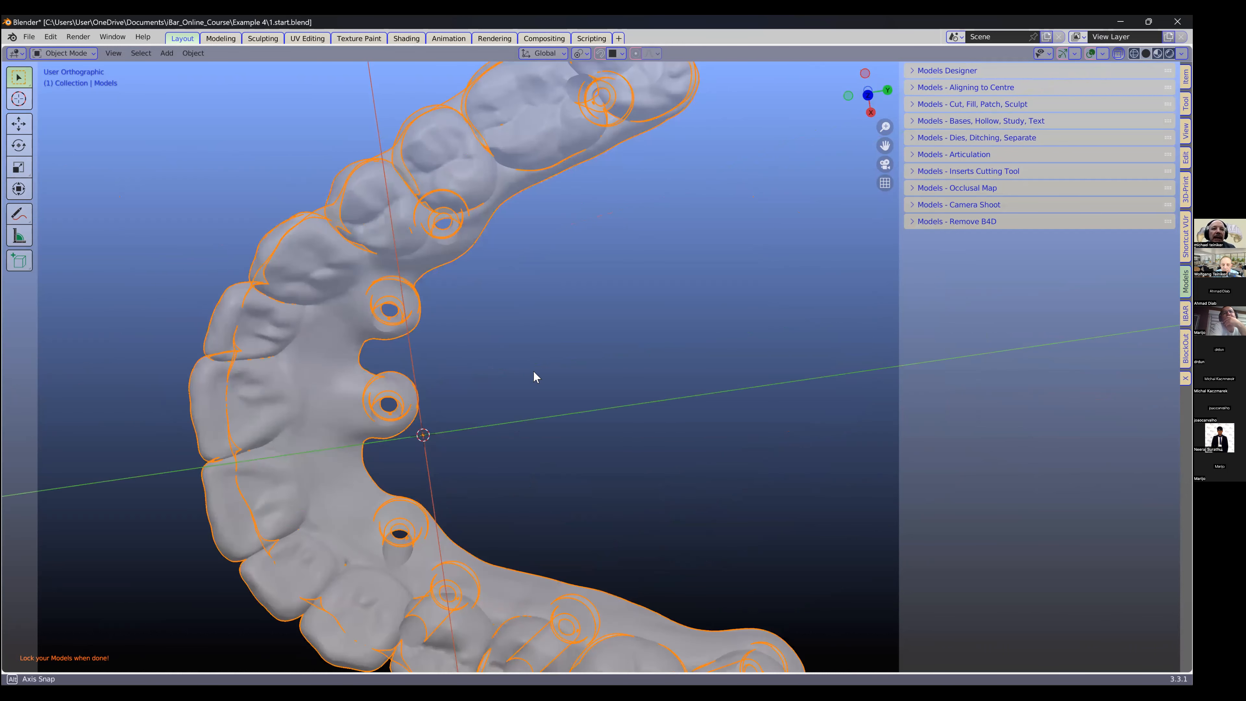
middle_click_drag(663, 290, 761, 356)
middle_click_drag(330, 392, 548, 358, "shift")
scroll(550, 348, "up", 7)
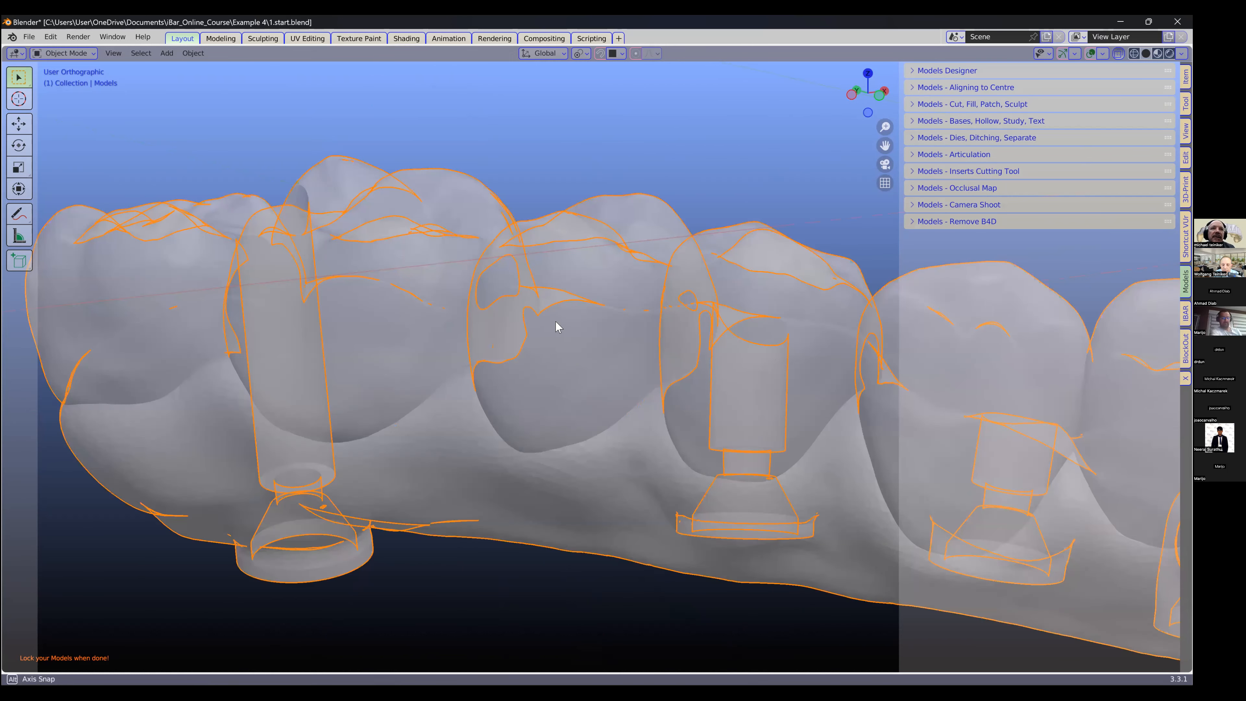
middle_click_drag(483, 437, 462, 476)
mouse_move(461, 427)
middle_mouse_down()
mouse_move(482, 423)
mouse_move(467, 426)
middle_mouse_up()
middle_click_drag(428, 272, 419, 274)
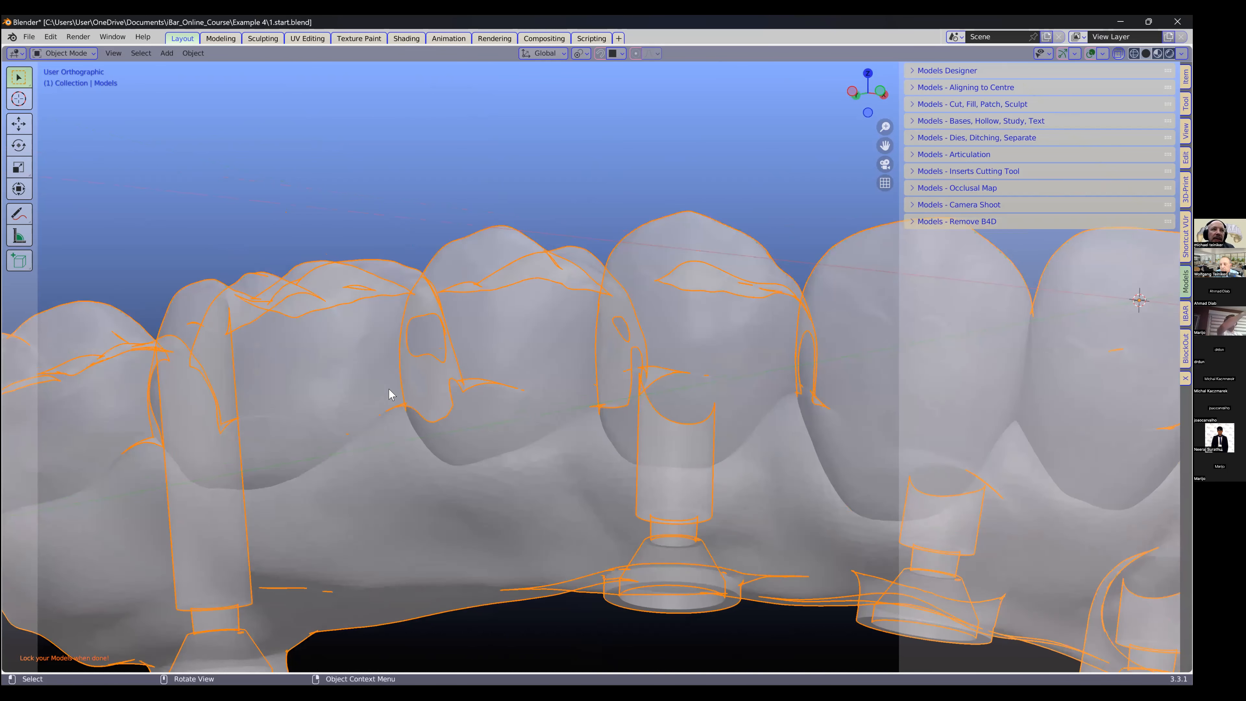
scroll(513, 432, "down", 2)
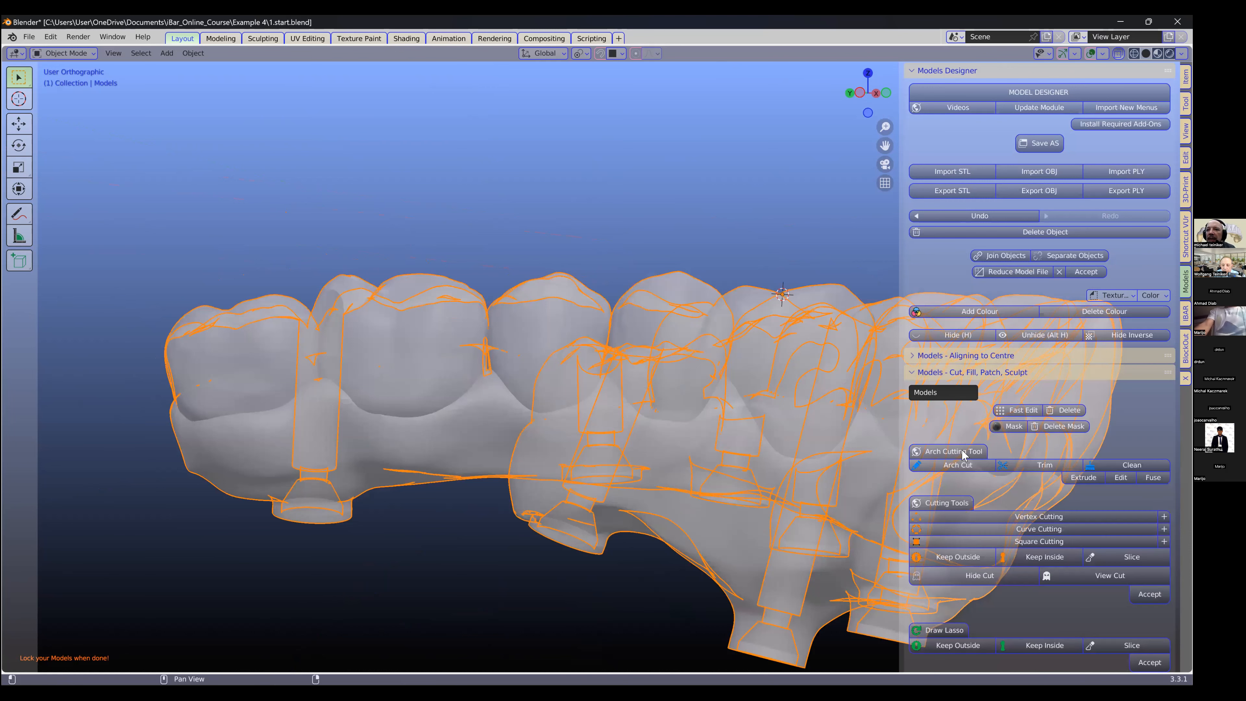
Step: Start sculpting the arch model and smooth the inner surface at the gap between two back teeth
scroll(959, 462, "down", 3)
scroll(960, 543, "down", 4)
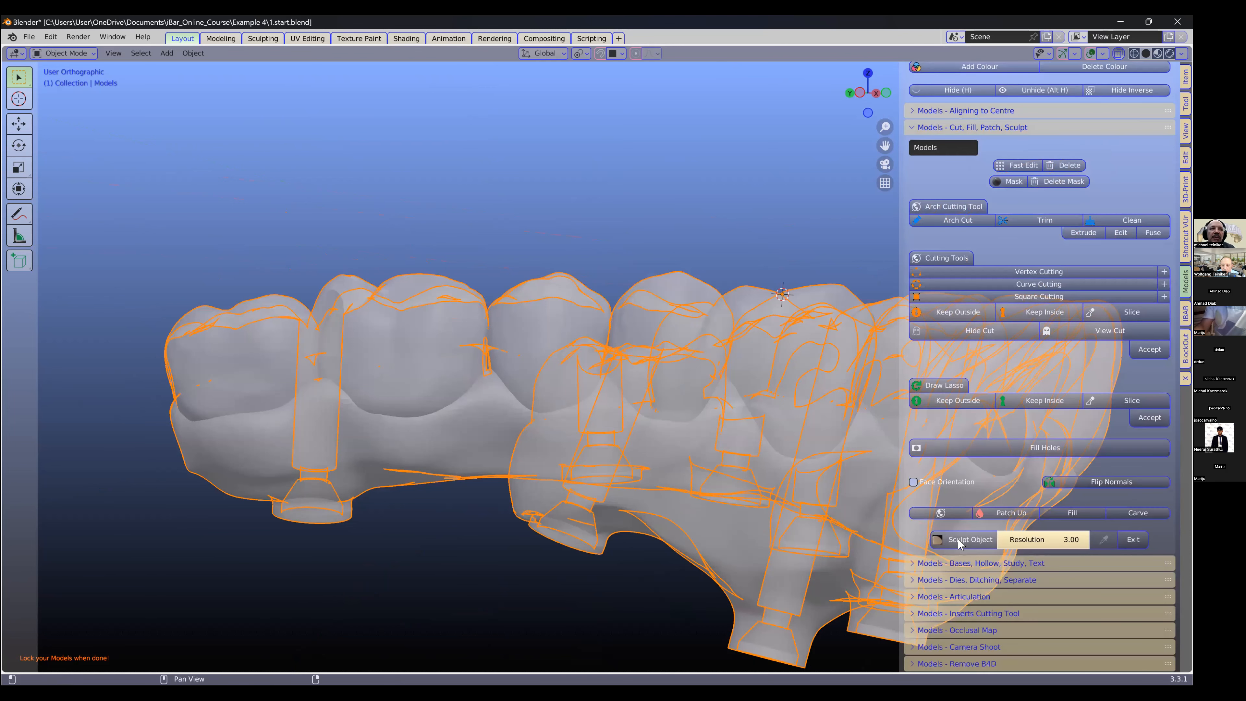
left_click(958, 539)
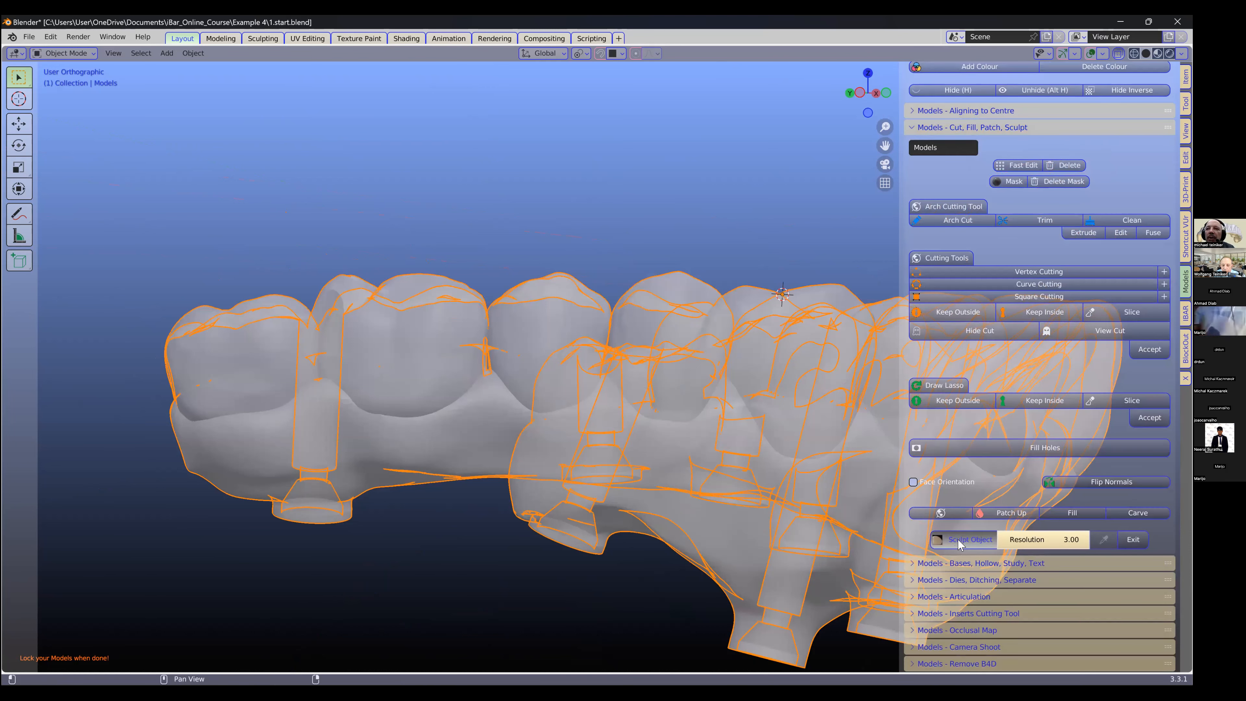
right_click(434, 335)
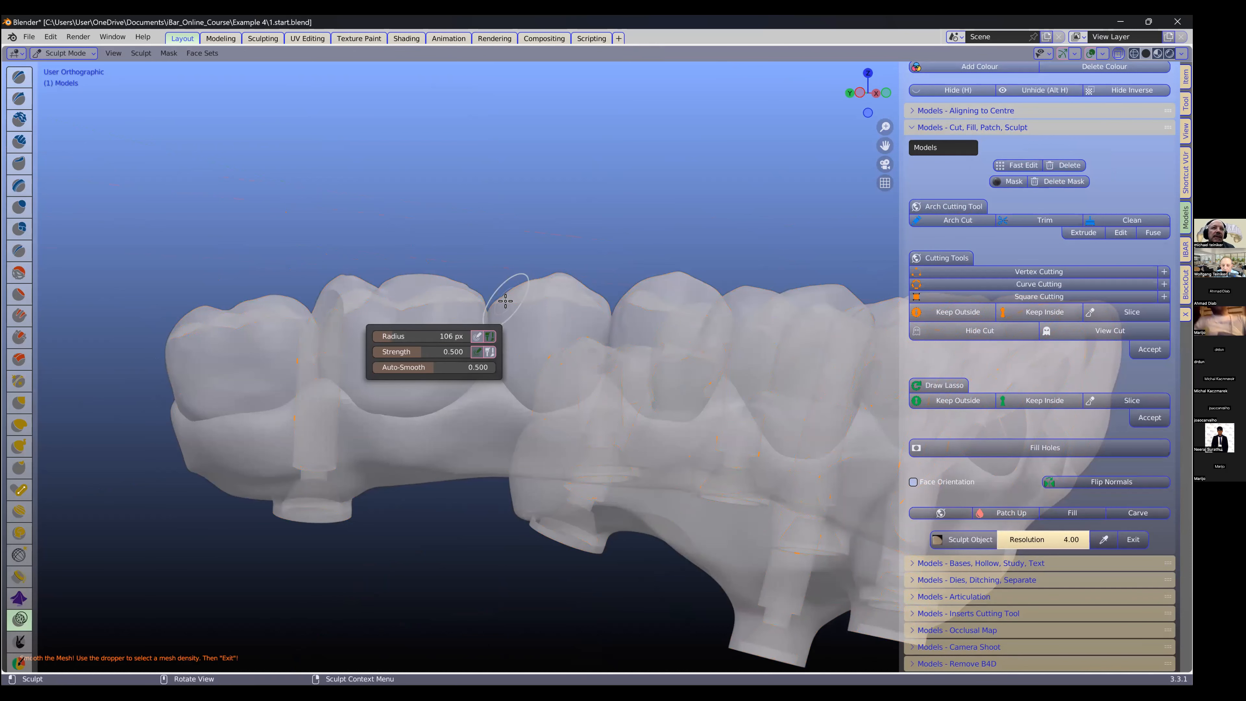
scroll(465, 351, "up", 3)
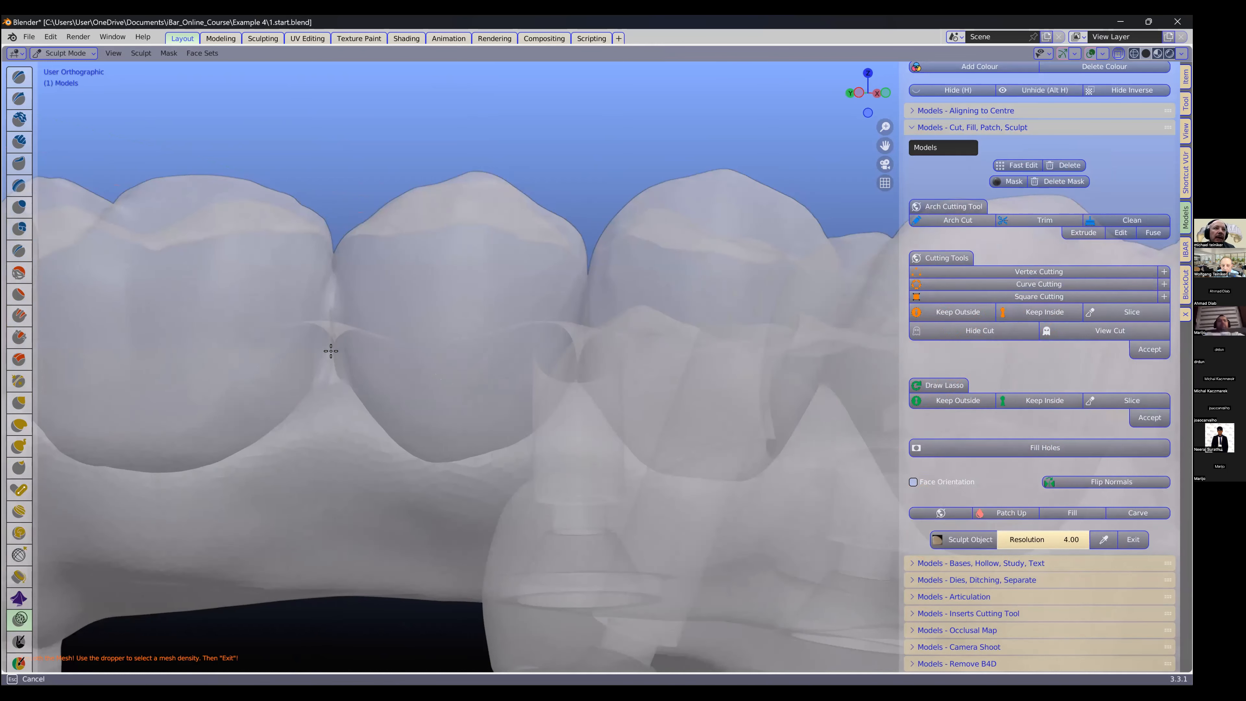
mouse_move(334, 362)
middle_mouse_down()
mouse_move(298, 393)
mouse_move(179, 427)
mouse_move(81, 486)
mouse_move(323, 340)
mouse_move(339, 315)
middle_mouse_up()
mouse_move(339, 315)
left_mouse_down()
mouse_move(382, 454)
mouse_move(376, 473)
mouse_move(359, 383)
left_mouse_up()
middle_click_drag(358, 383, 364, 381)
left_click_drag(381, 454, 368, 487)
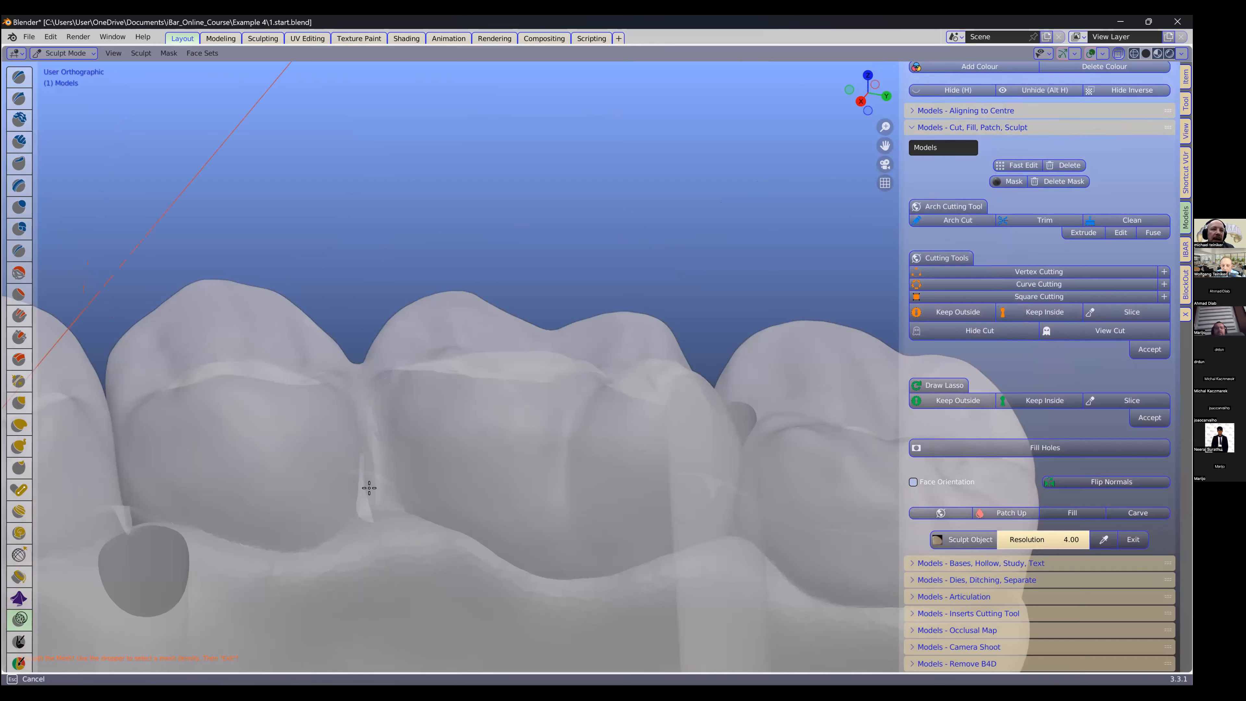
Step: Examine the internal openings between neighbouring back teeth and the screw channels beside them up close
middle_click_drag(445, 496, 616, 397)
scroll(589, 324, "up", 4)
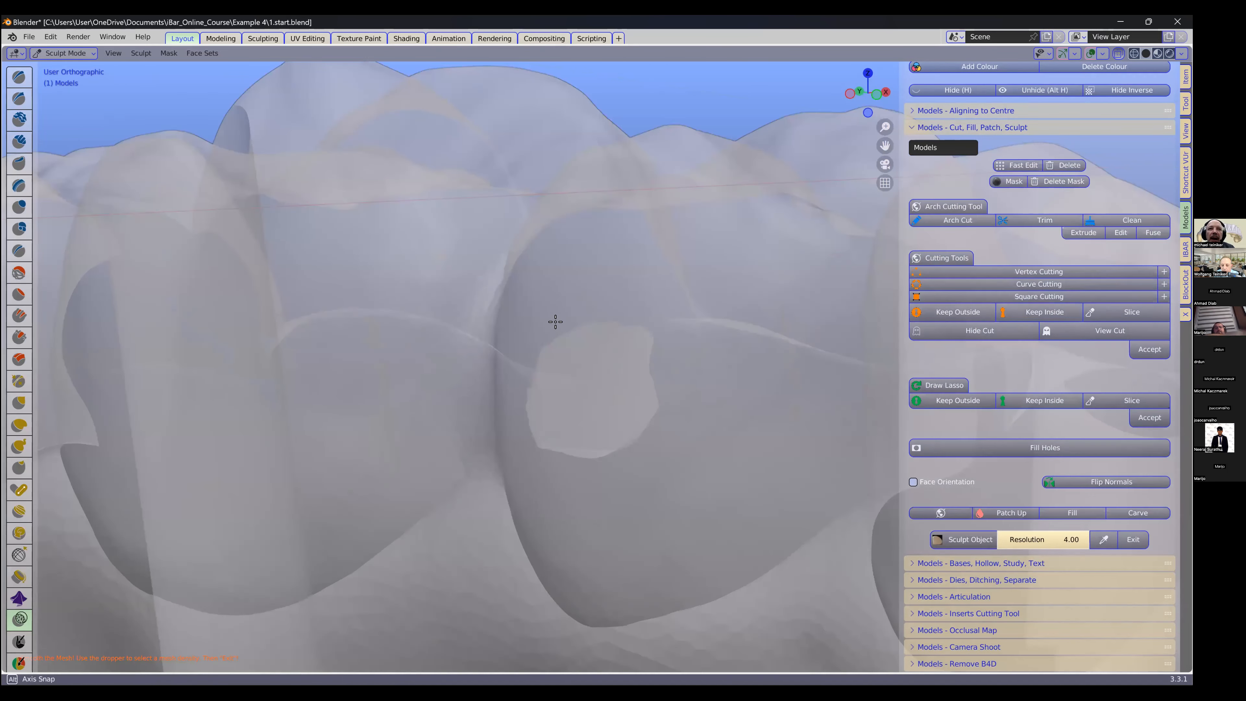
middle_click_drag(532, 451, 624, 411)
scroll(668, 445, "down", 3)
scroll(718, 445, "up", 2)
middle_click_drag(760, 440, 649, 379)
scroll(648, 357, "down", 1)
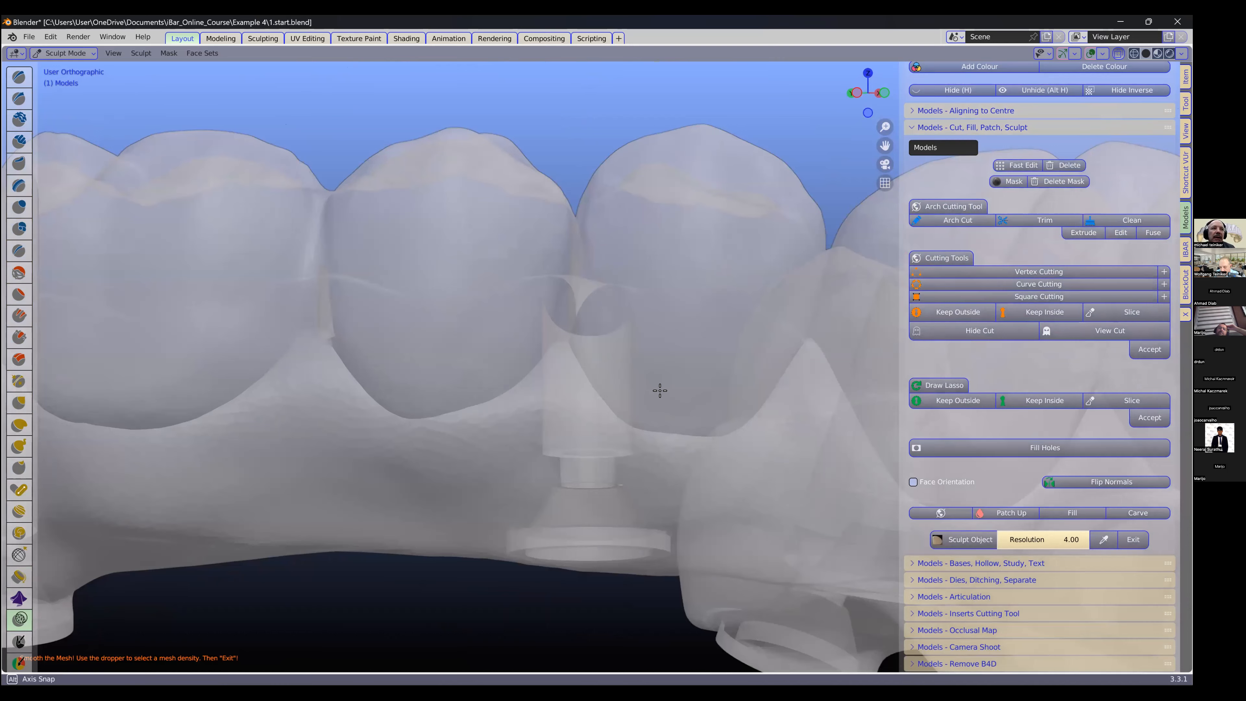
scroll(659, 390, "down", 4)
middle_click_drag(573, 410, 390, 348)
mouse_move(594, 388)
middle_mouse_down()
mouse_move(458, 392)
mouse_move(637, 453)
middle_mouse_up()
scroll(458, 392, "up", 2)
Step: Smooth further spots between the back teeth of the arch and exit sculpting
left_click_drag(567, 434, 543, 397)
mouse_move(493, 379)
middle_mouse_down()
mouse_move(610, 463)
mouse_move(738, 485)
mouse_move(541, 358)
middle_mouse_up()
mouse_move(541, 358)
left_mouse_down()
mouse_move(485, 498)
mouse_move(509, 440)
left_mouse_up()
mouse_move(508, 439)
middle_mouse_down()
mouse_move(481, 490)
mouse_move(540, 472)
mouse_move(489, 503)
mouse_move(483, 528)
mouse_move(273, 466)
mouse_move(426, 482)
mouse_move(617, 412)
mouse_move(1102, 501)
middle_mouse_up()
left_click(1133, 539)
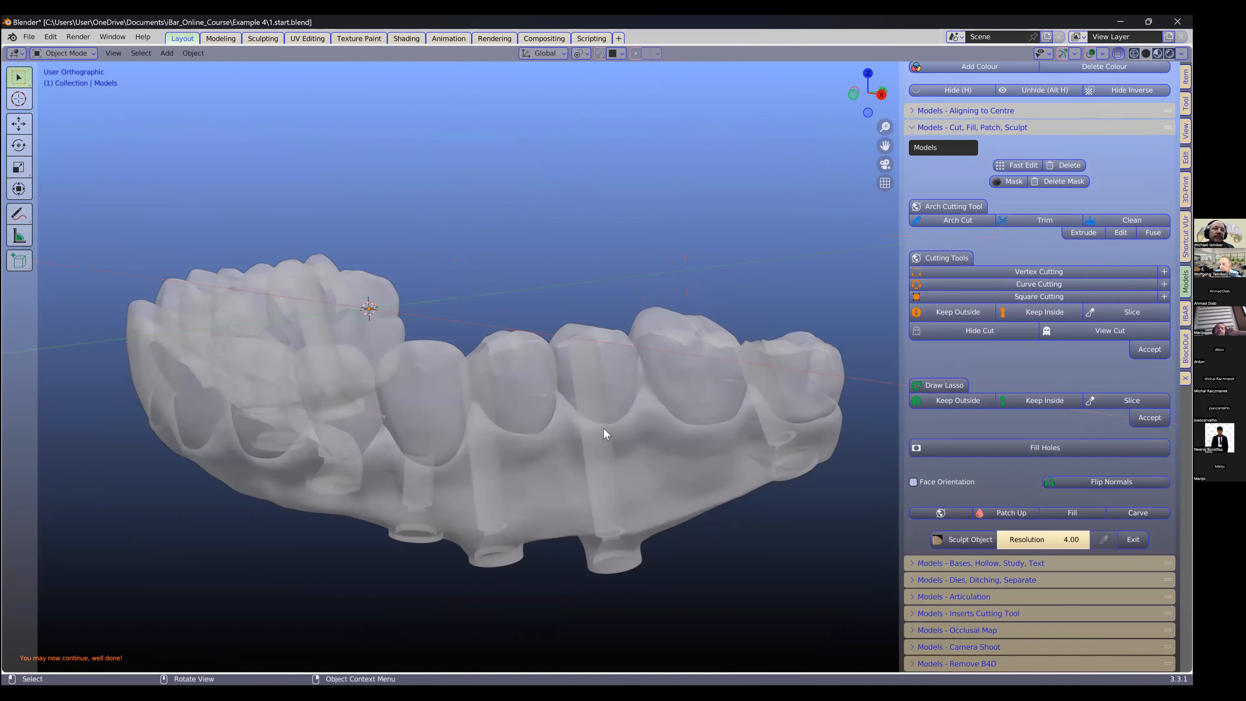
Step: Compare the smoothed arch in solid and X-ray display and examine the internal openings between its back teeth
left_click(1118, 53)
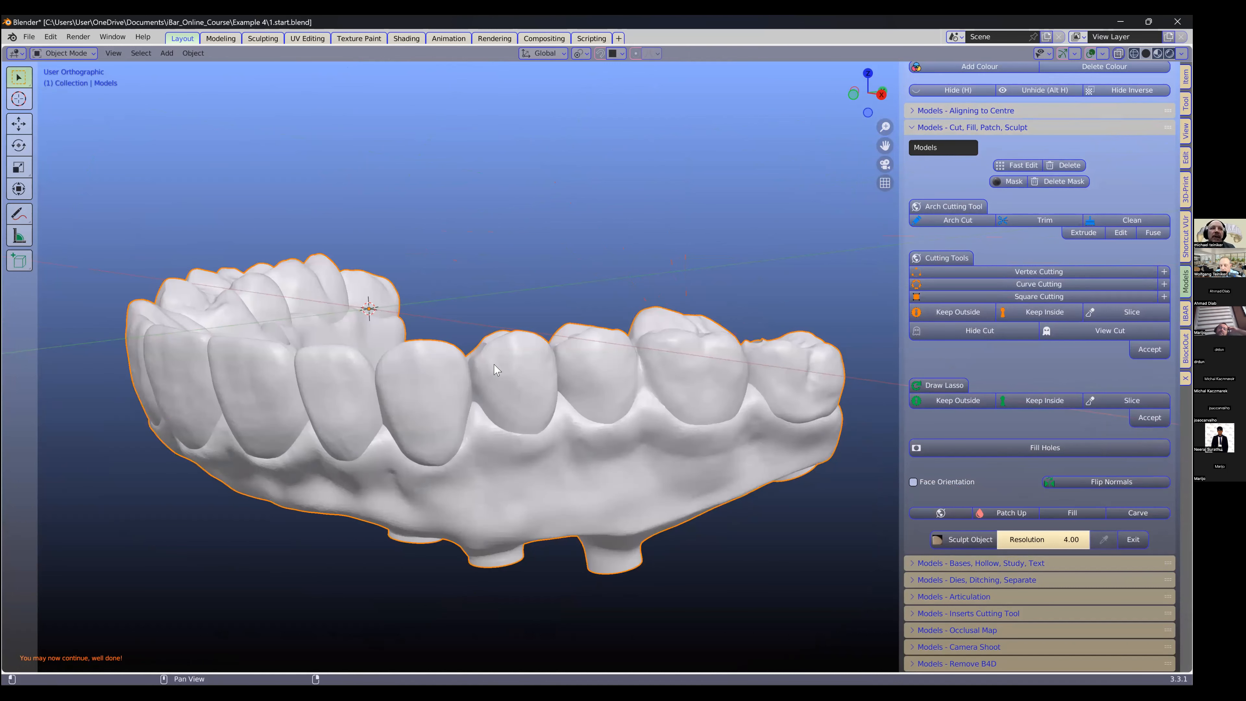
middle_click_drag(633, 388, 451, 417)
middle_click_drag(351, 452, 372, 484)
left_click(1117, 55)
key("alt+z")
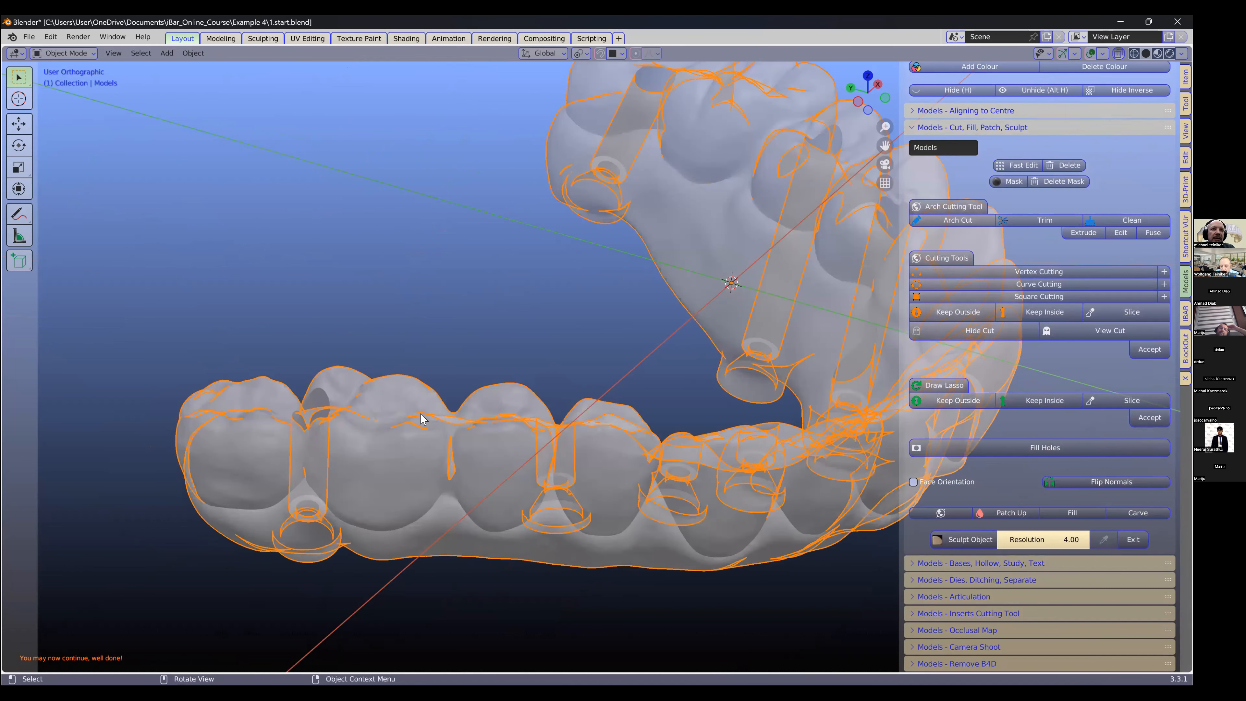
scroll(406, 420, "up", 5)
middle_click_drag(406, 419, 391, 414)
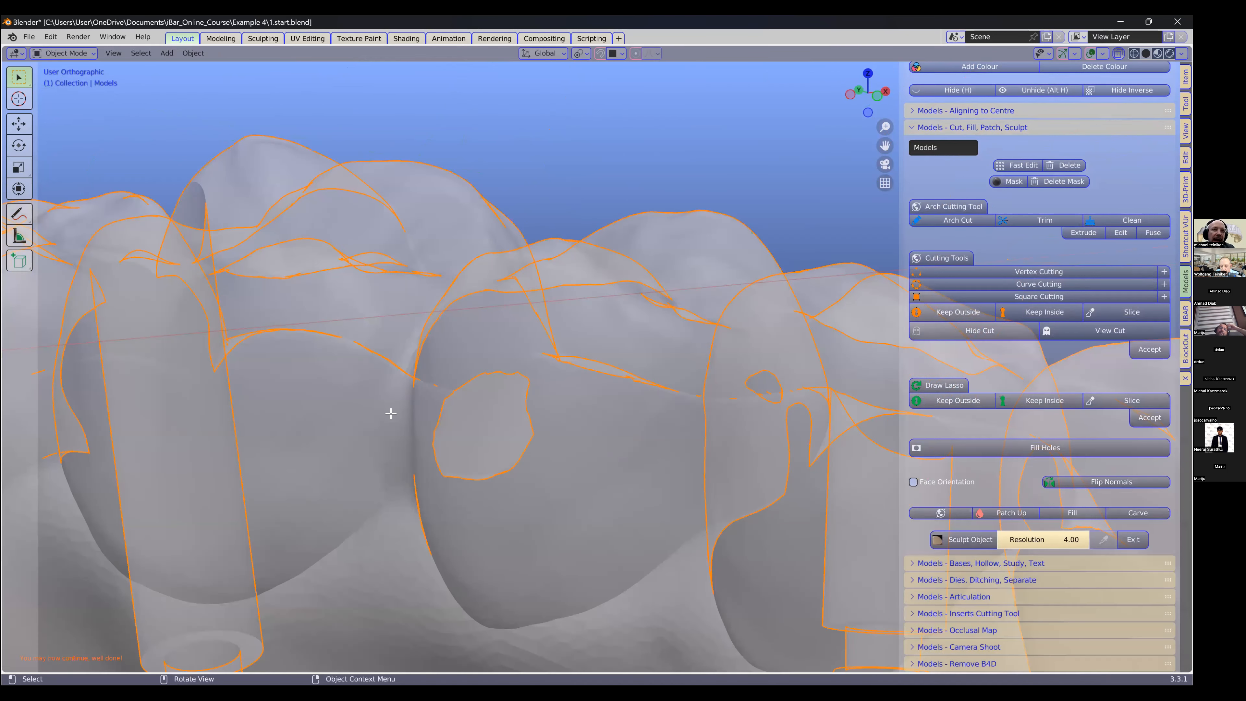
middle_click_drag(403, 321, 357, 332)
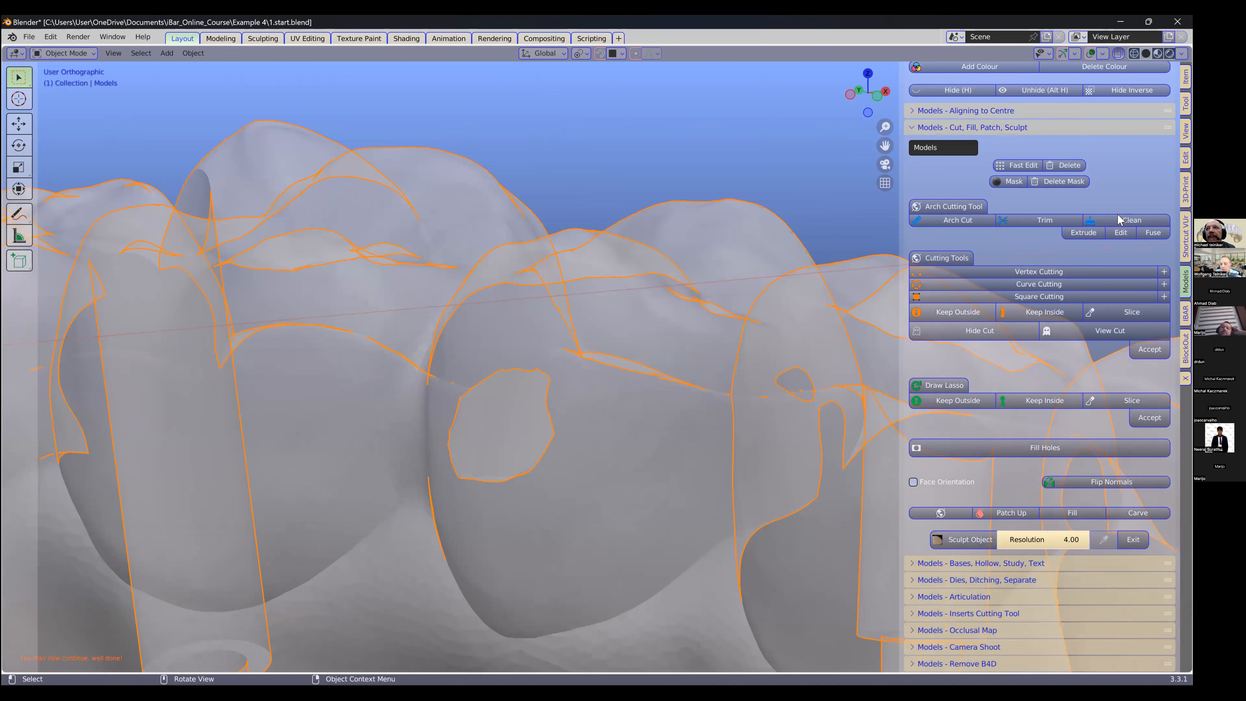
Step: Turn off the X-ray display and set the arch model up as the Hybrid for the bar design
key("Tab")
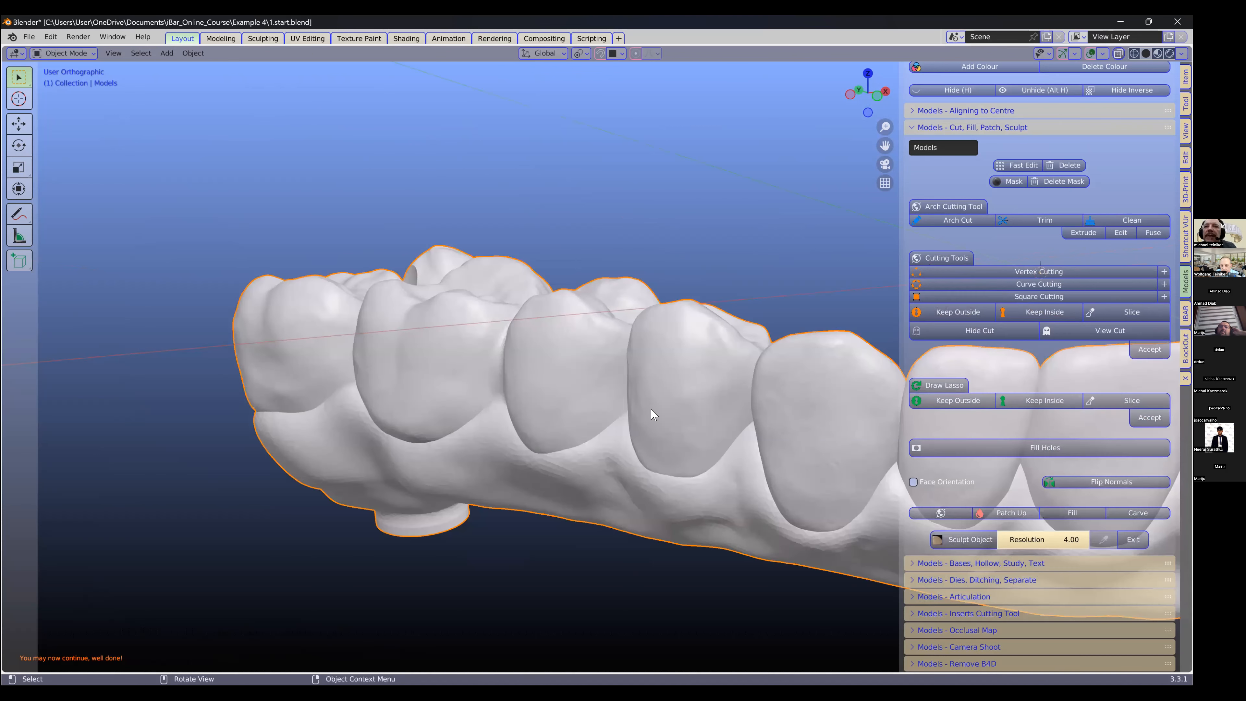
middle_click_drag(651, 409, 651, 409)
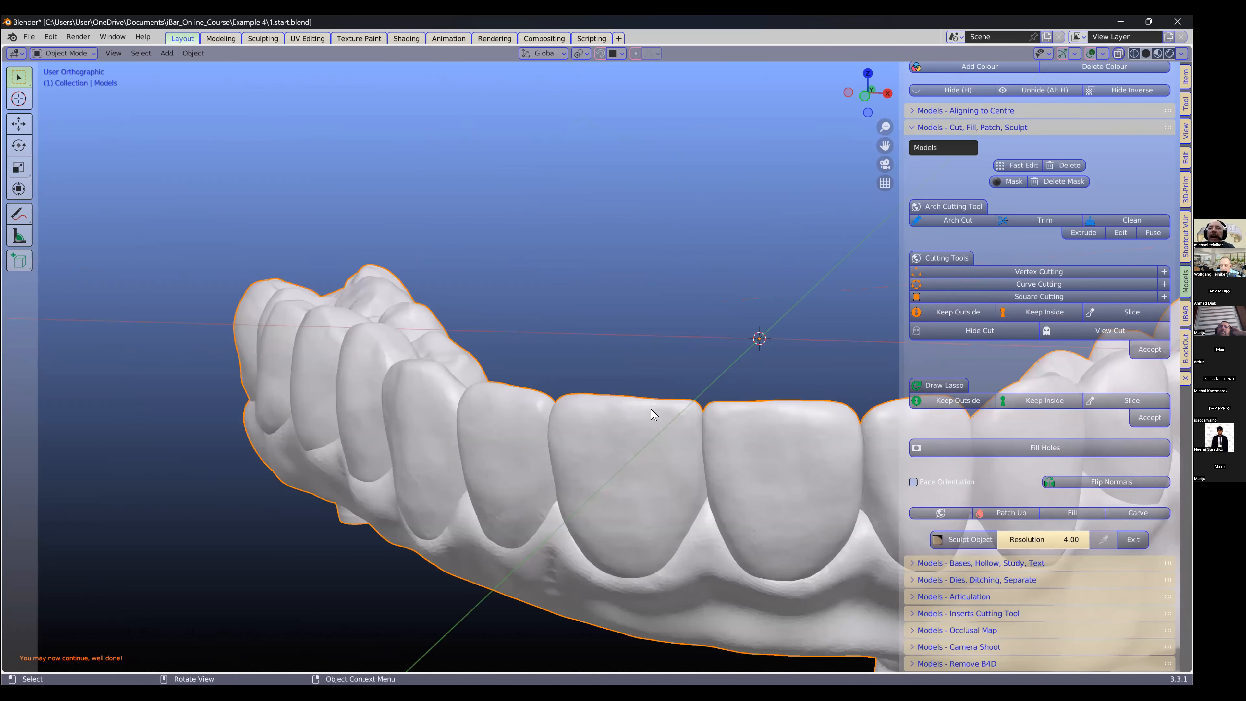
scroll(673, 415, "down", 3)
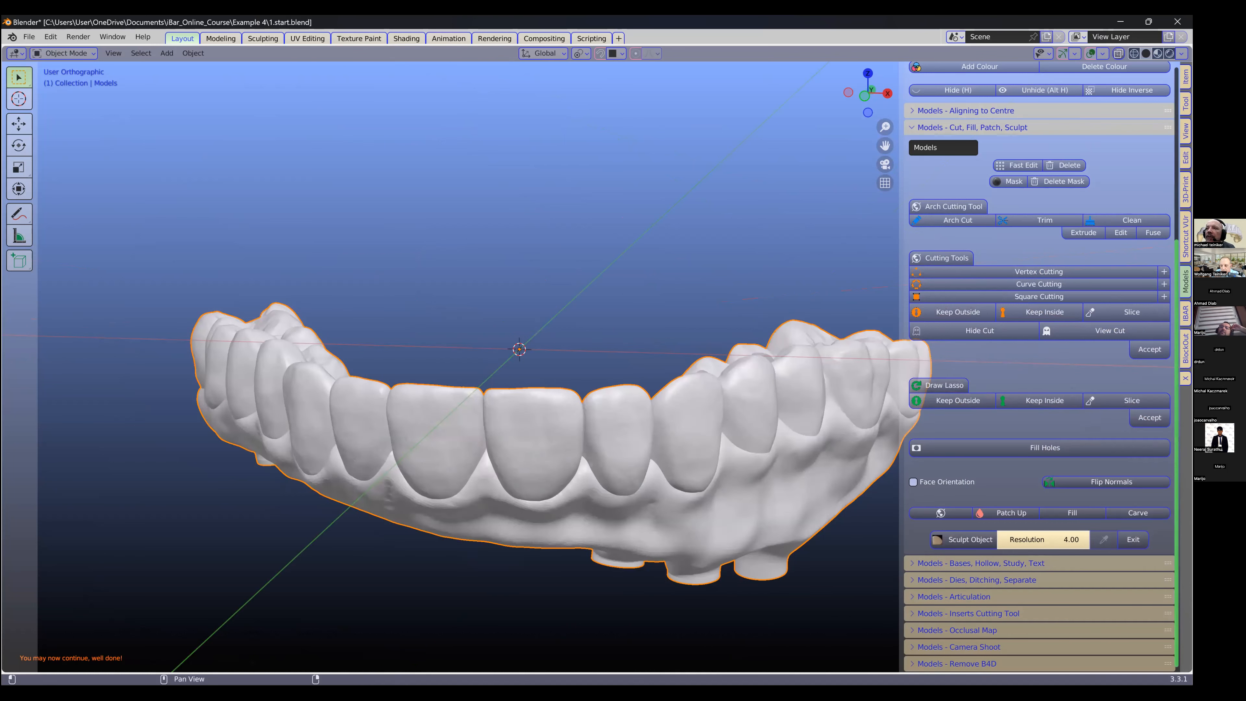
left_click(1186, 348)
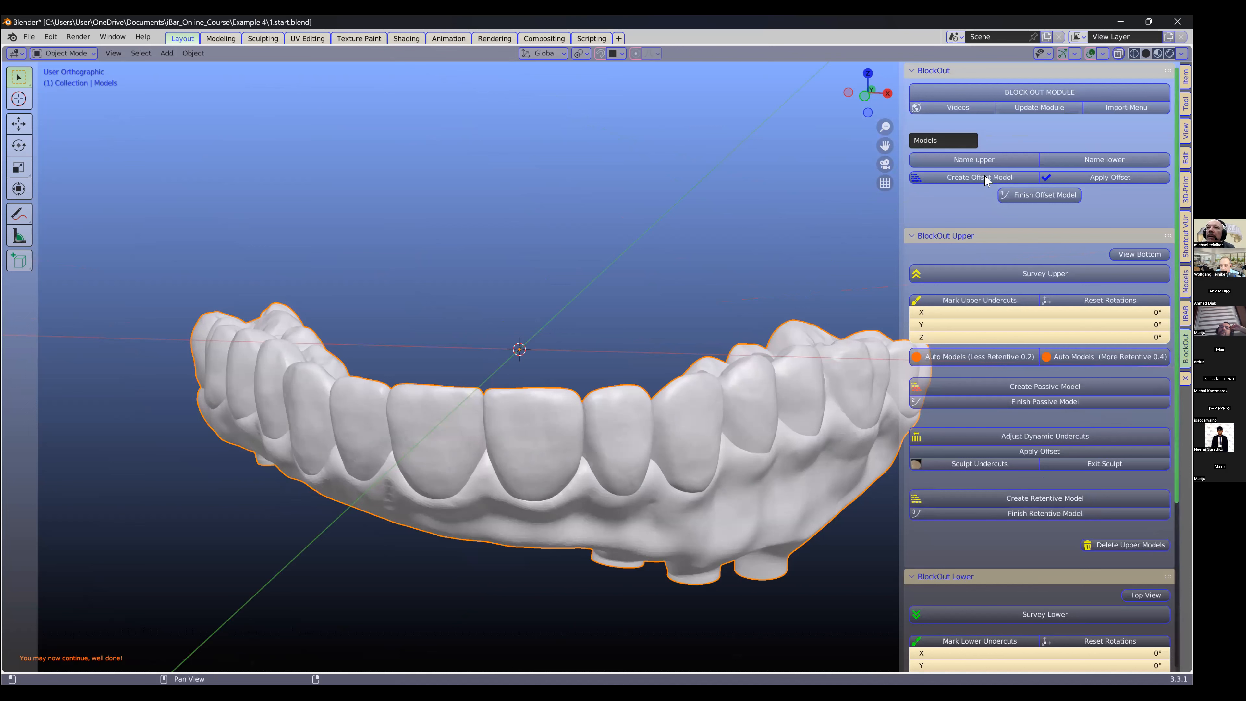
scroll(986, 176, "up", 1, "ctrl")
left_click(1037, 147)
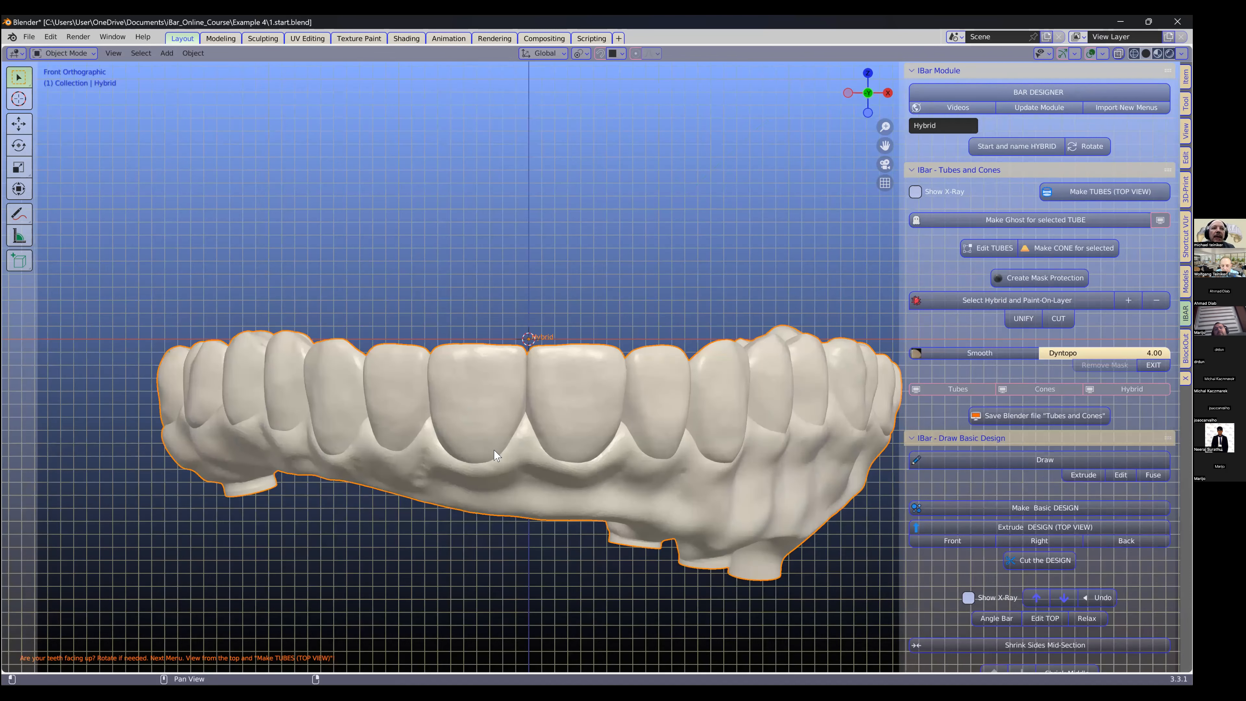
Step: Make a tube at the rearmost screw channel, between the last two molars, and move it over the opening
mouse_move(494, 451)
middle_mouse_down()
mouse_move(468, 475)
mouse_move(483, 511)
middle_mouse_up()
left_click(1085, 192)
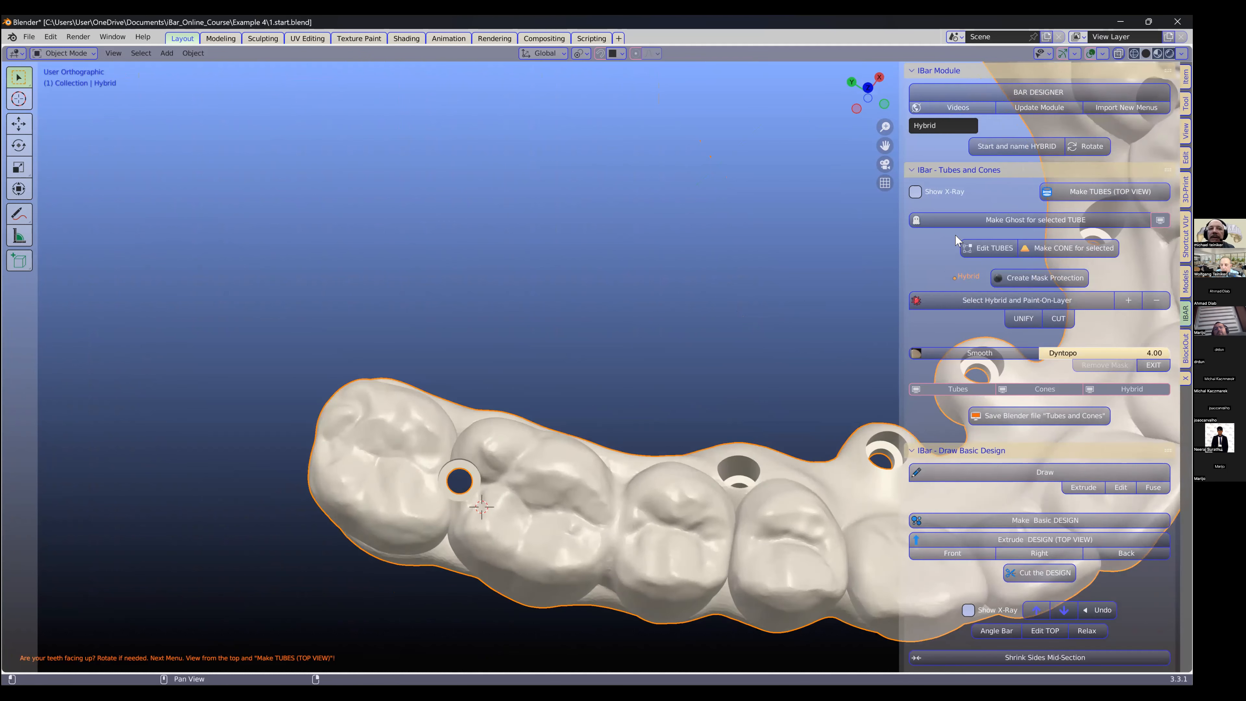
left_click_drag(504, 480, 485, 457)
Step: Make a tube at the second screw channel from the same end and move it over the opening
middle_click_drag(642, 491, 683, 534)
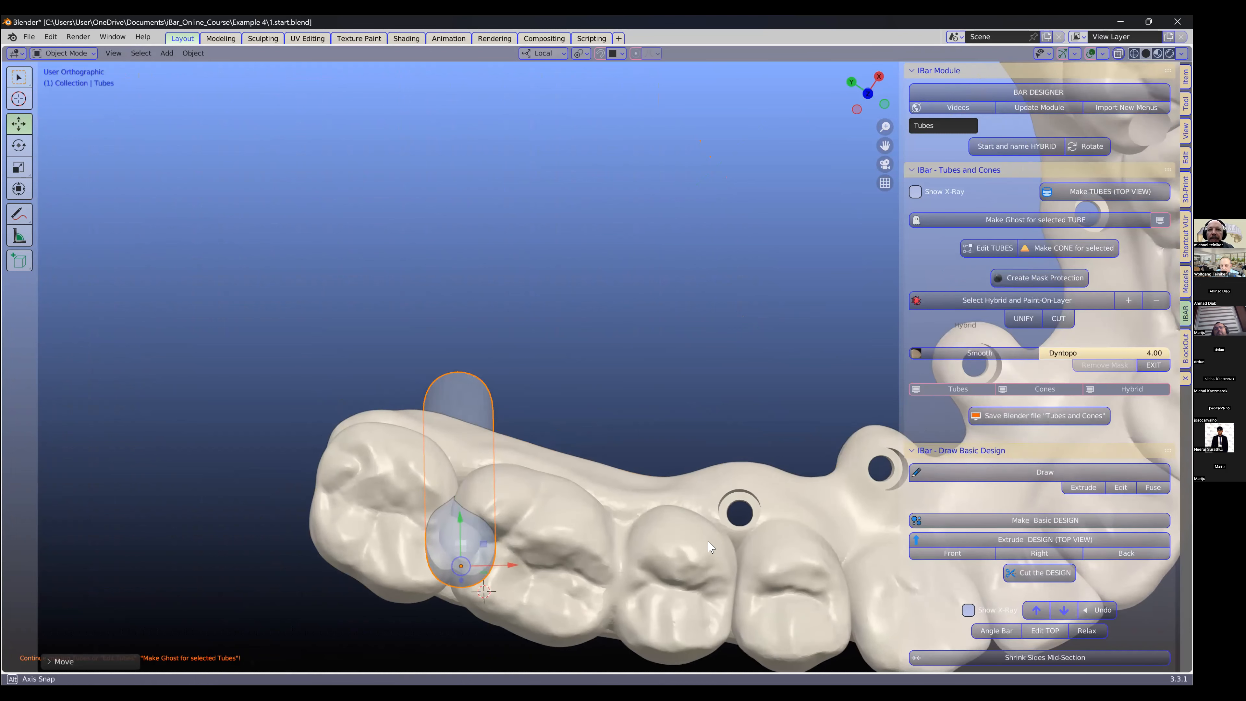
left_click(767, 507)
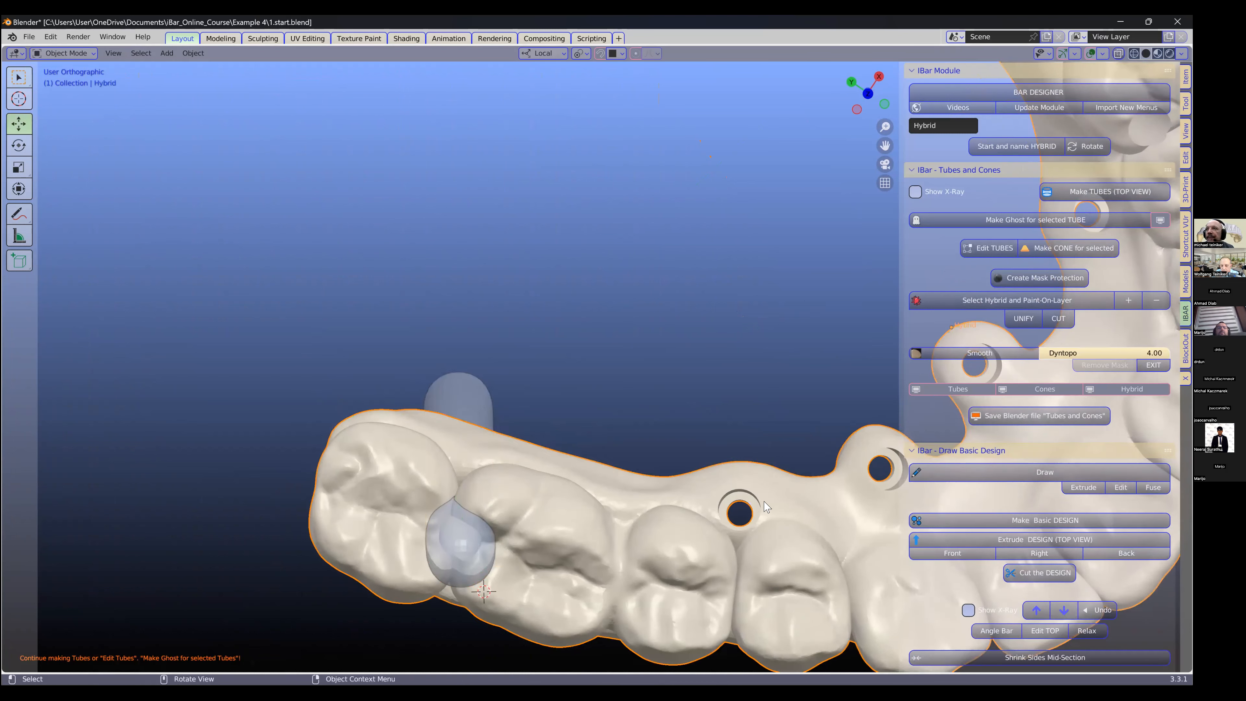
left_click(1077, 202)
middle_click_drag(681, 472, 552, 386, "shift")
scroll(549, 404, "up", 1)
left_click_drag(546, 406, 571, 380)
left_click(740, 394)
Step: Make a tube at the third screw channel, on the first inner protrusion, and centre it over the opening
middle_click_drag(746, 372, 588, 328)
left_click(567, 429)
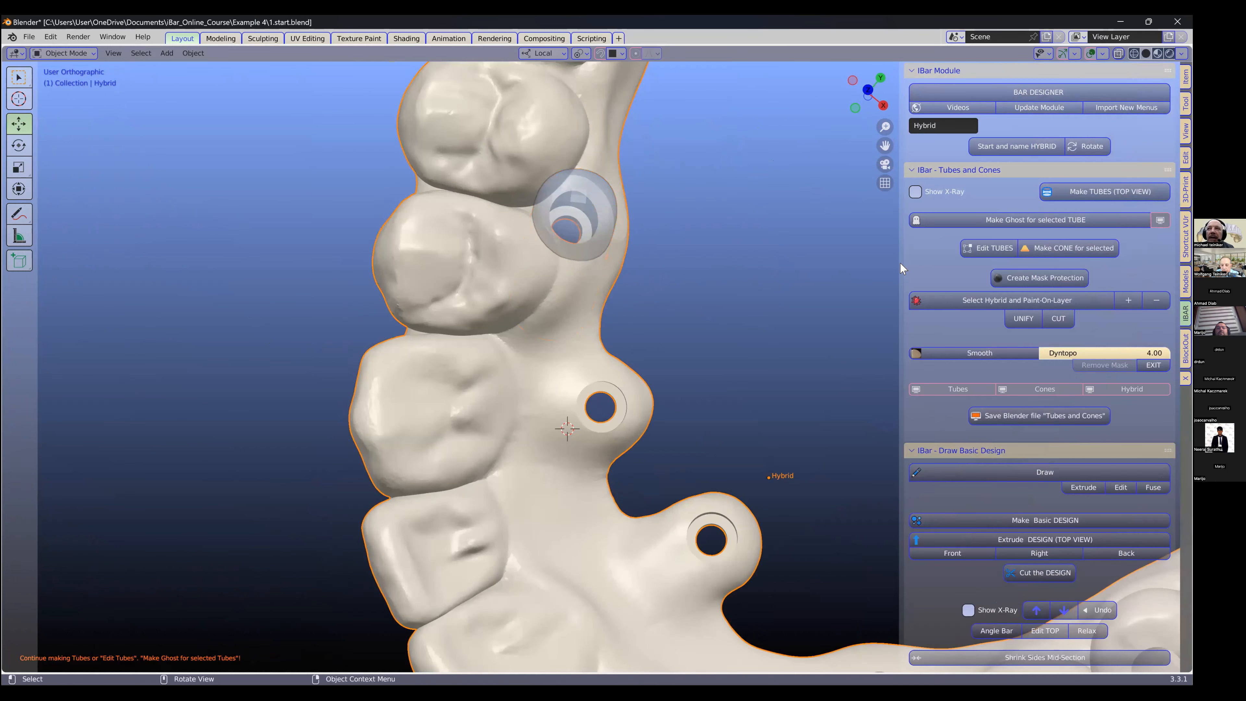
left_click(1072, 193)
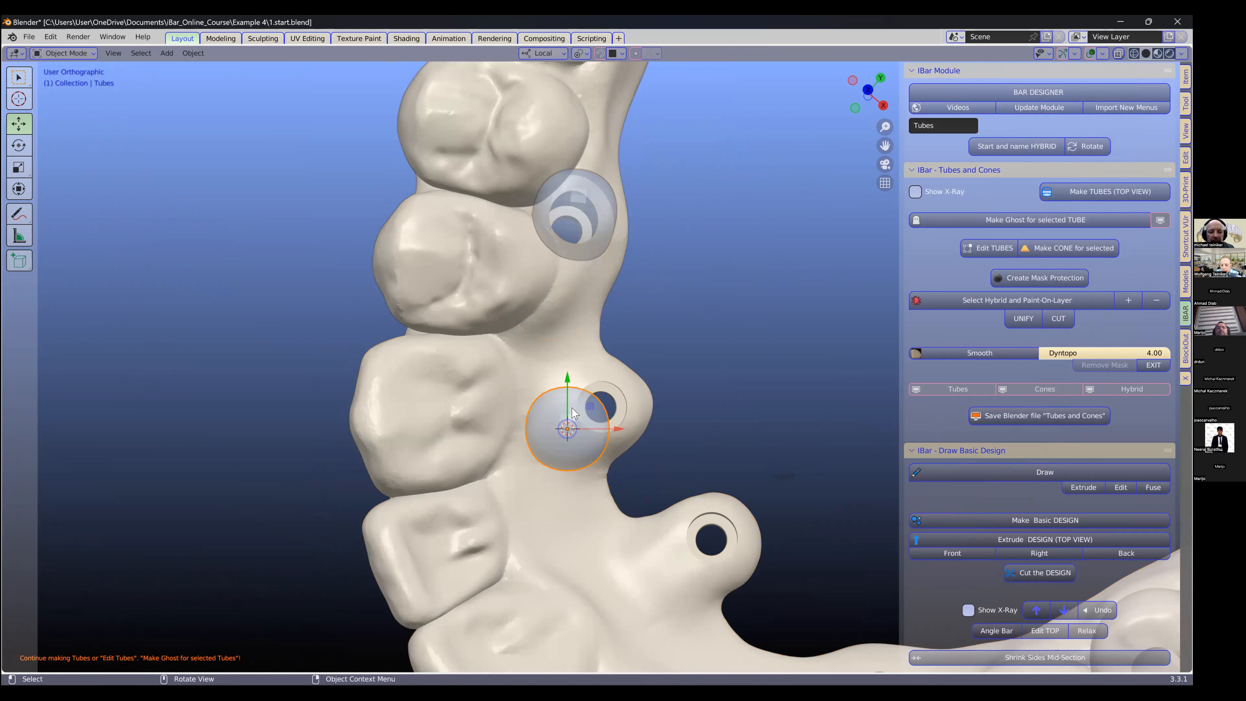
key("g")
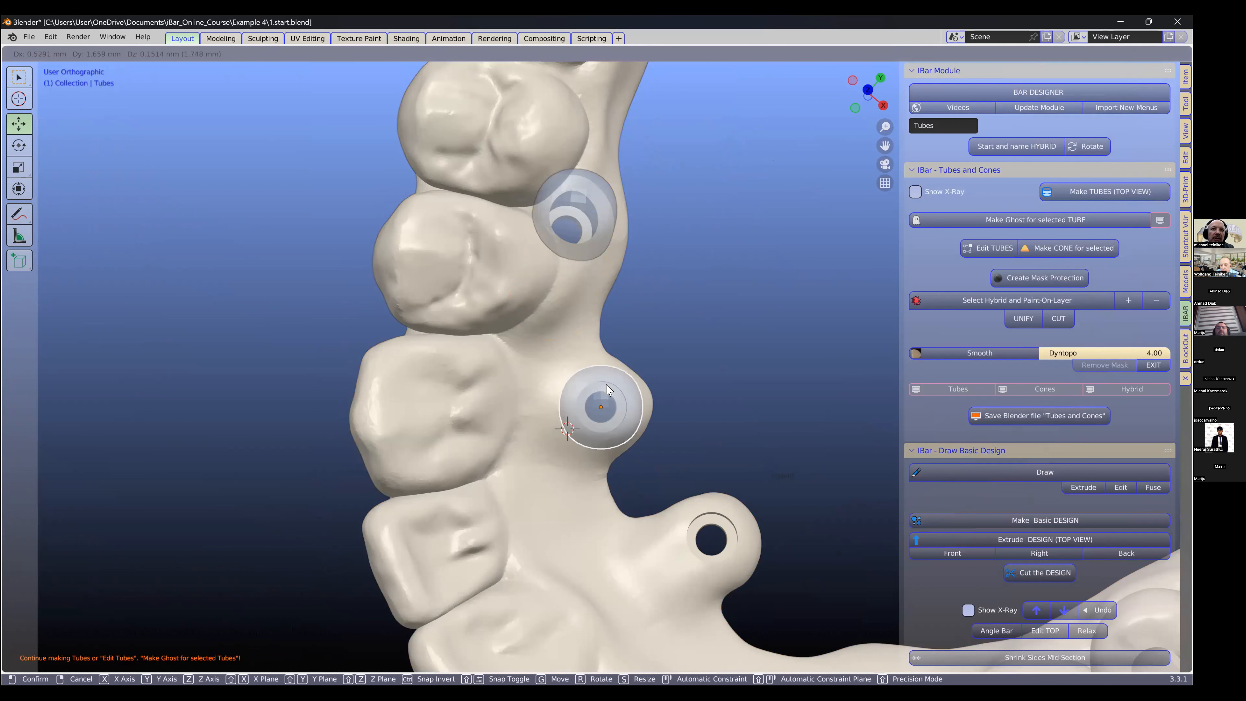
left_click(608, 384)
Step: Make a tube at the fourth screw channel, on the second inner protrusion, and centre it over the opening
scroll(695, 422, "down", 1)
middle_click_drag(504, 329, 491, 312, "shift")
middle_click_drag(627, 507, 575, 511, "shift")
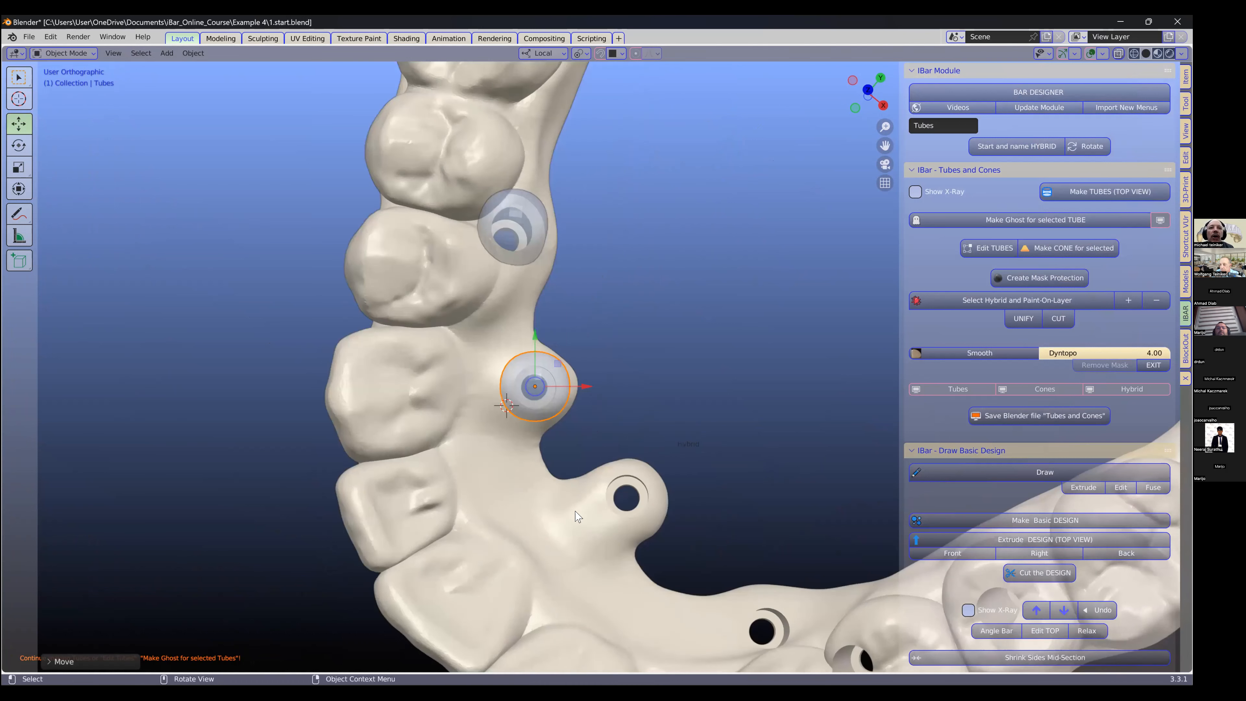
right_click(598, 515, "shift")
left_click(1081, 193)
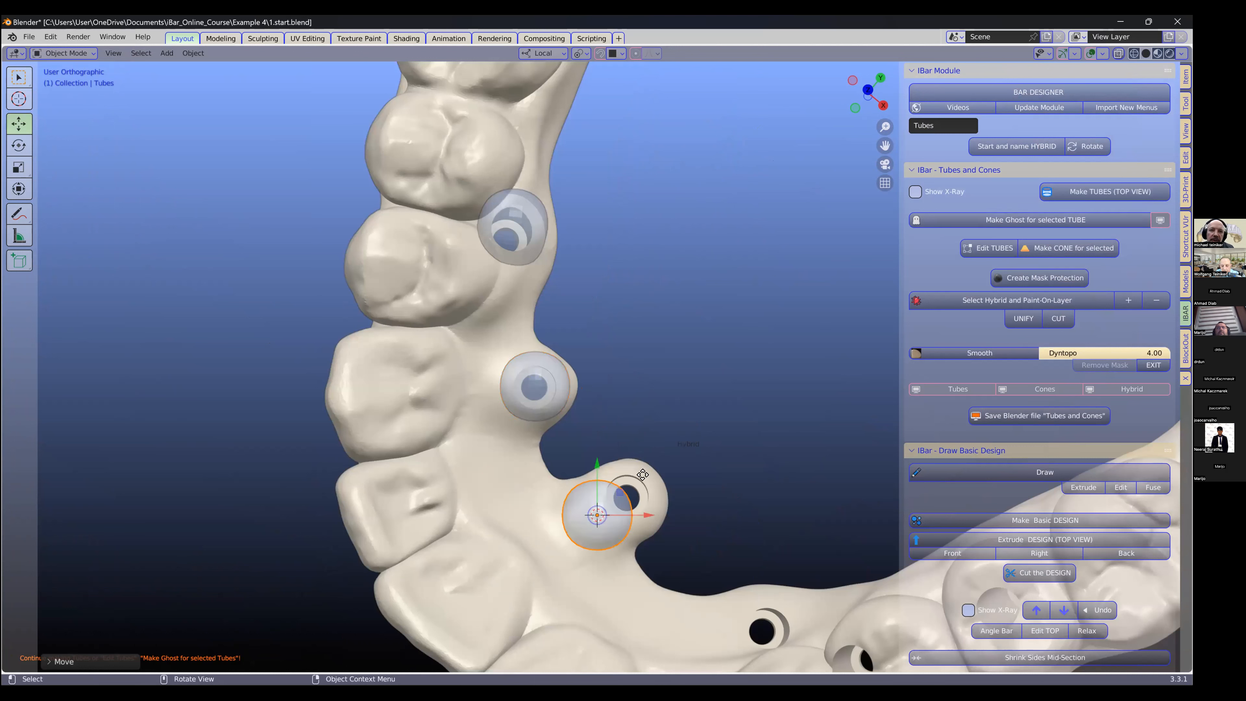
key("g")
left_click(656, 475)
Step: Make a tube at the fifth screw channel, behind the front teeth, move it over the opening and resize it
middle_click_drag(656, 475, 491, 506)
right_click(488, 501, "shift")
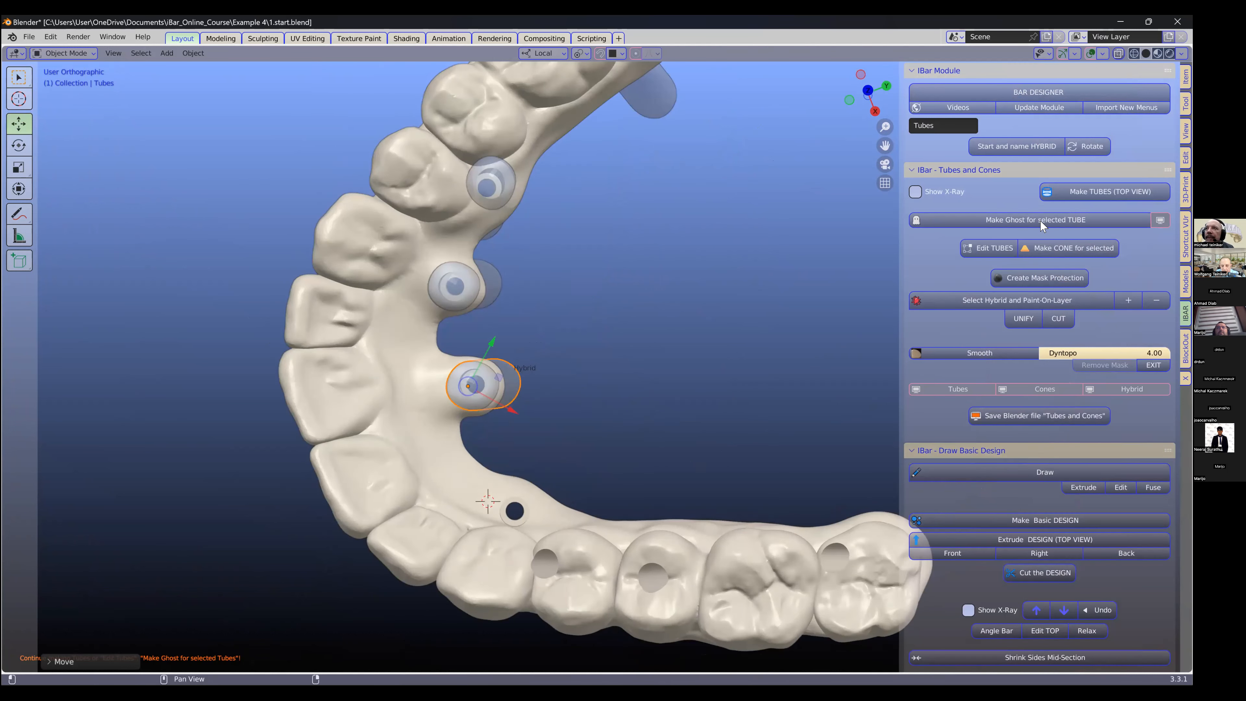
left_click(481, 510)
right_click(486, 506, "shift")
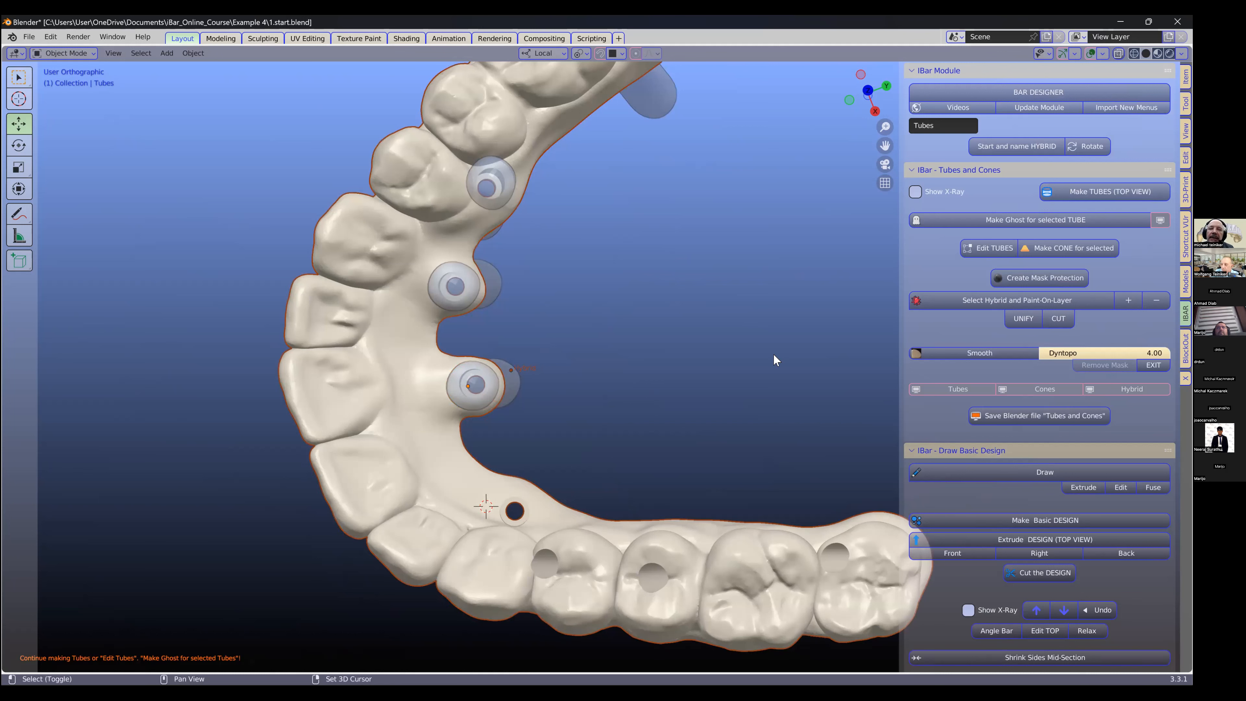
left_click(1056, 199)
left_click_drag(505, 484, 533, 488)
key("s")
left_click(538, 426)
Step: Make a tube at the sixth screw channel, on the tooth beside the front-tooth tube, and centre it over the opening
middle_click_drag(539, 431, 616, 456)
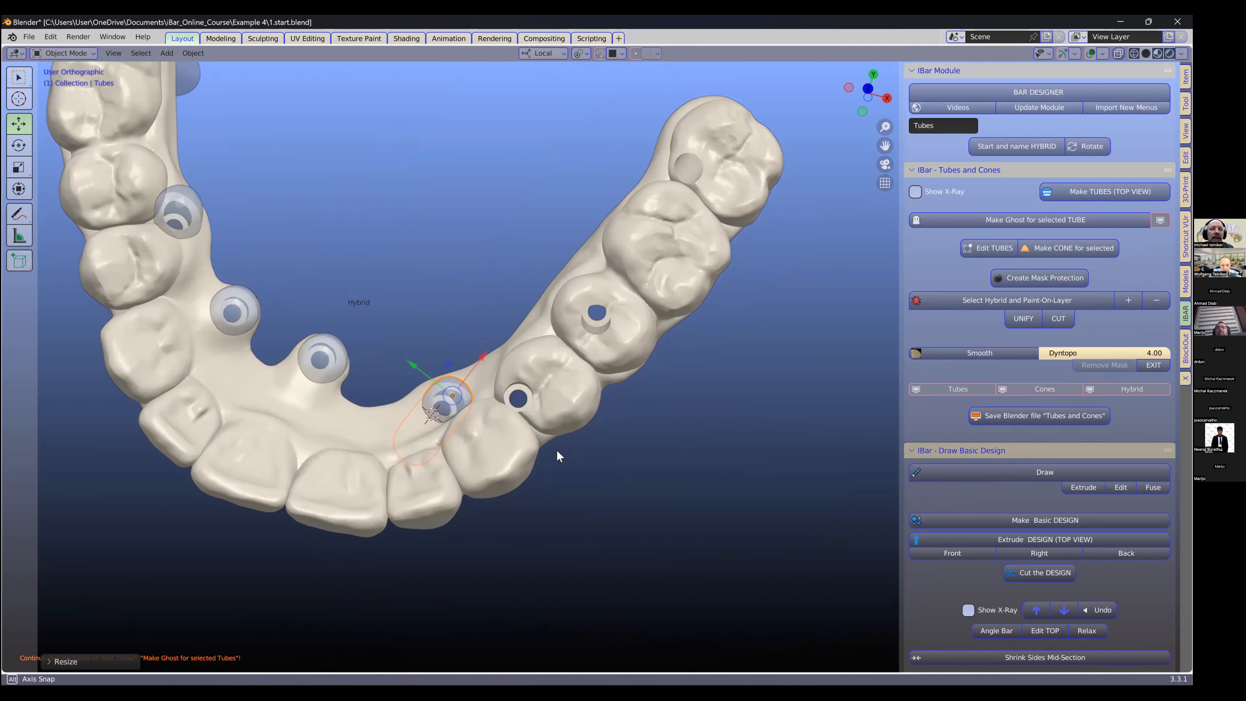
left_click(515, 420)
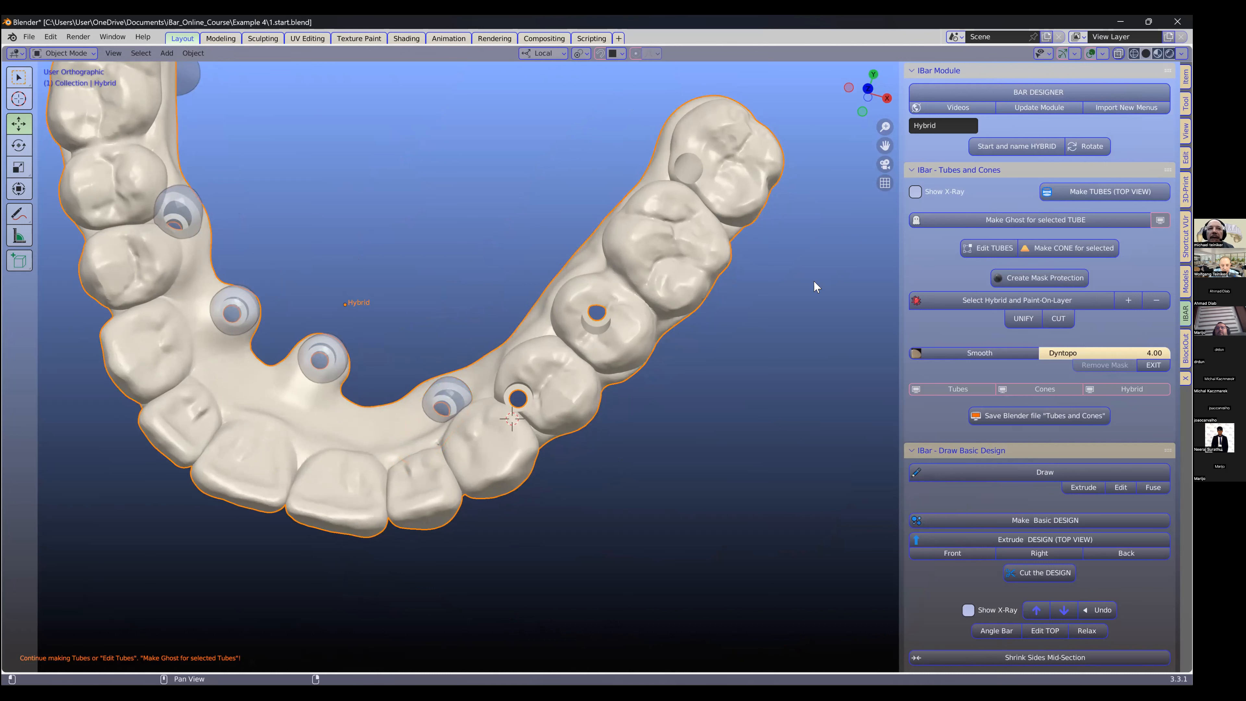
scroll(421, 454, "up", 3)
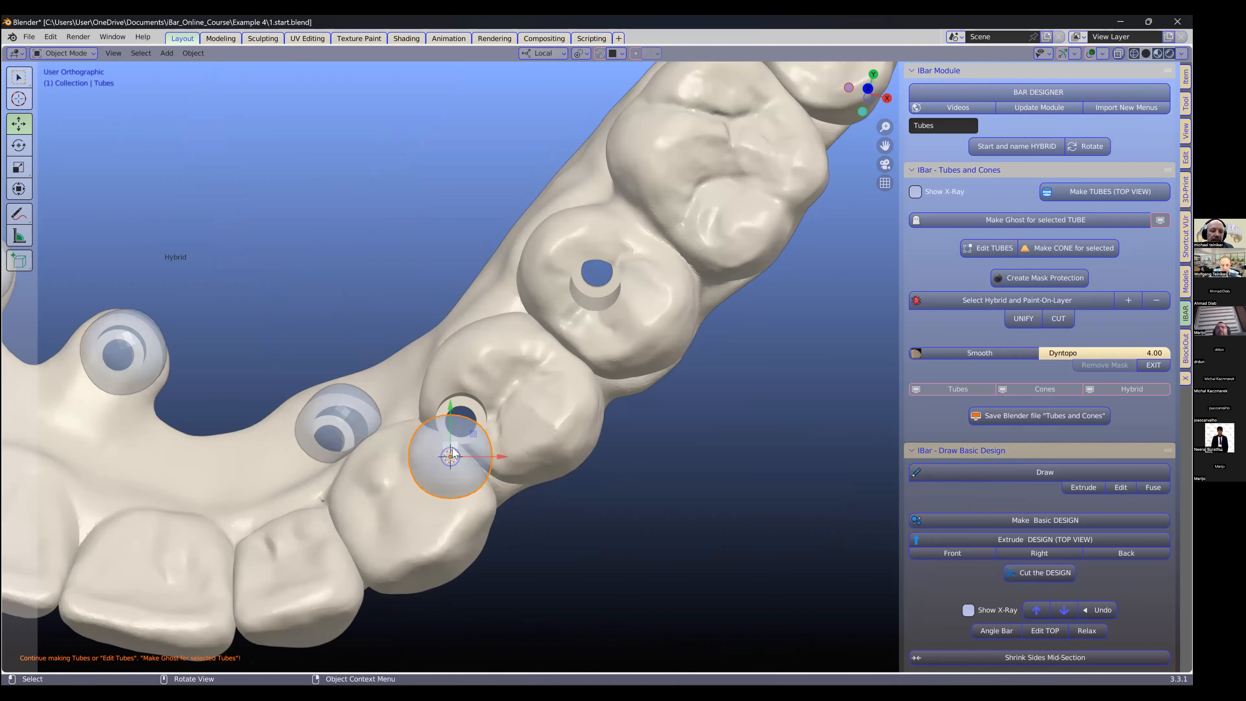
left_click_drag(456, 444, 468, 408)
key("Tab")
key("Tab")
Step: Make a tube at the seventh screw channel, one tooth further back, and centre it over the opening
left_click(621, 347)
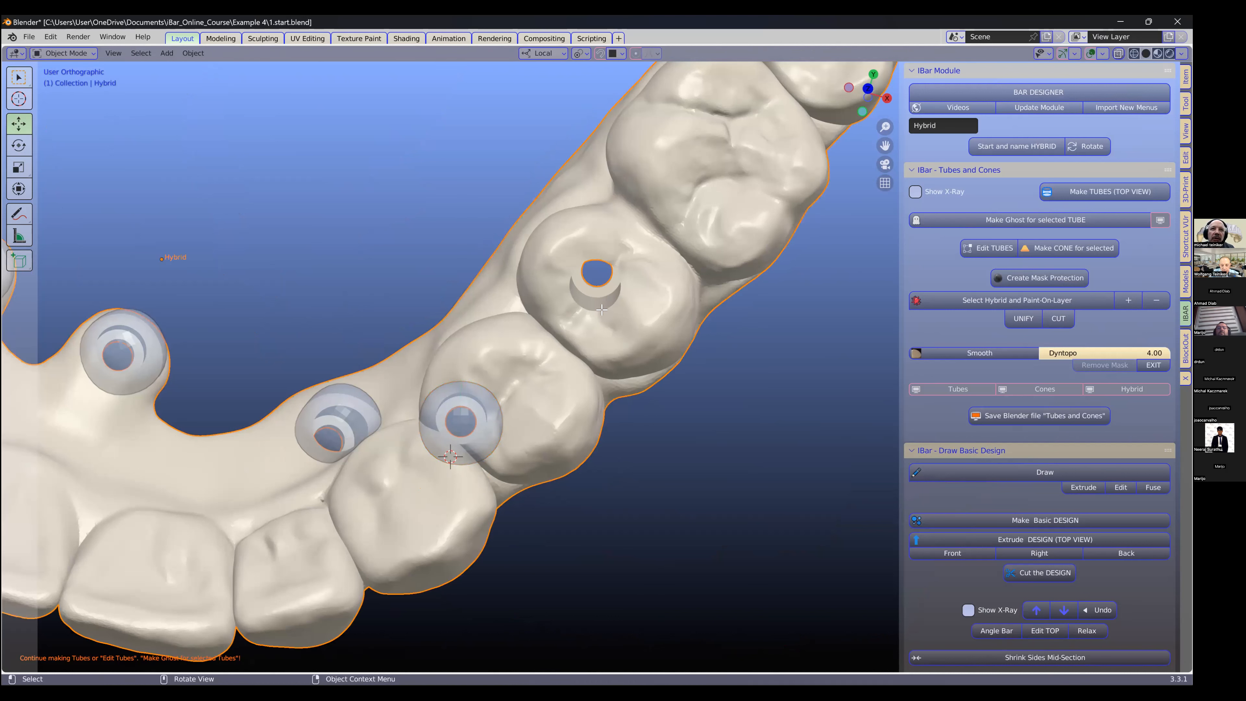
key("Tab")
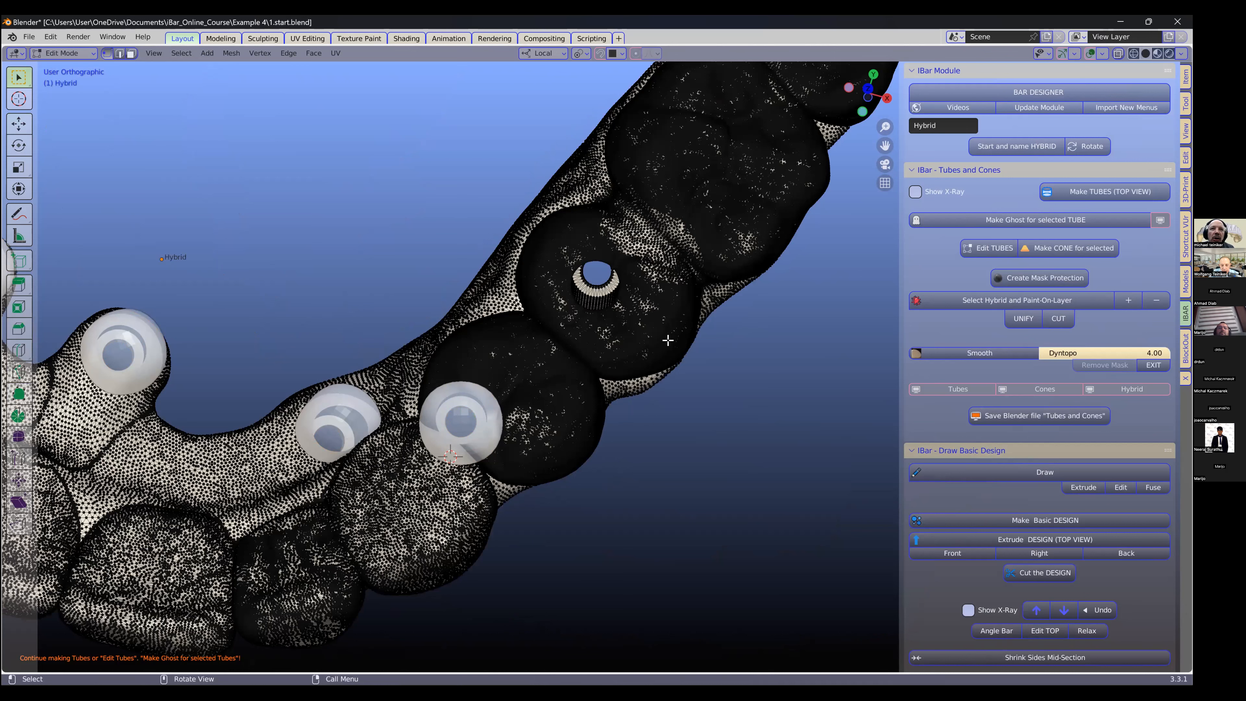
middle_click_drag(637, 385, 671, 376)
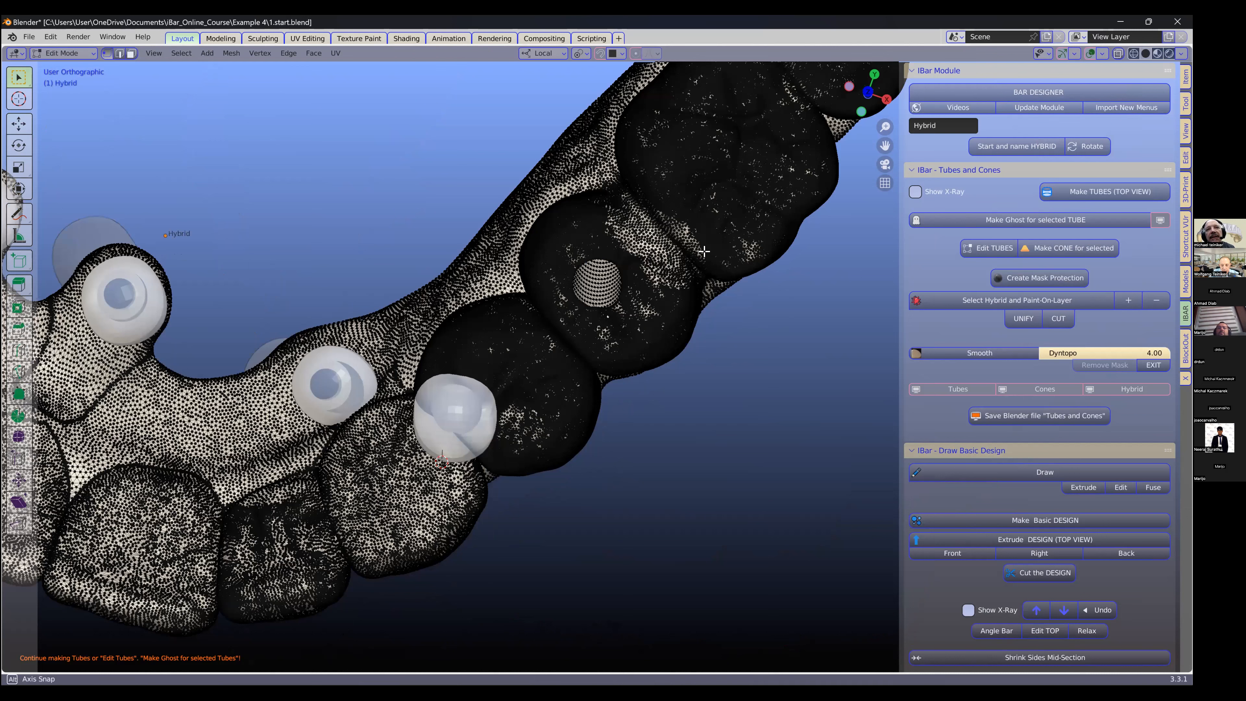
middle_click_drag(549, 276, 578, 367)
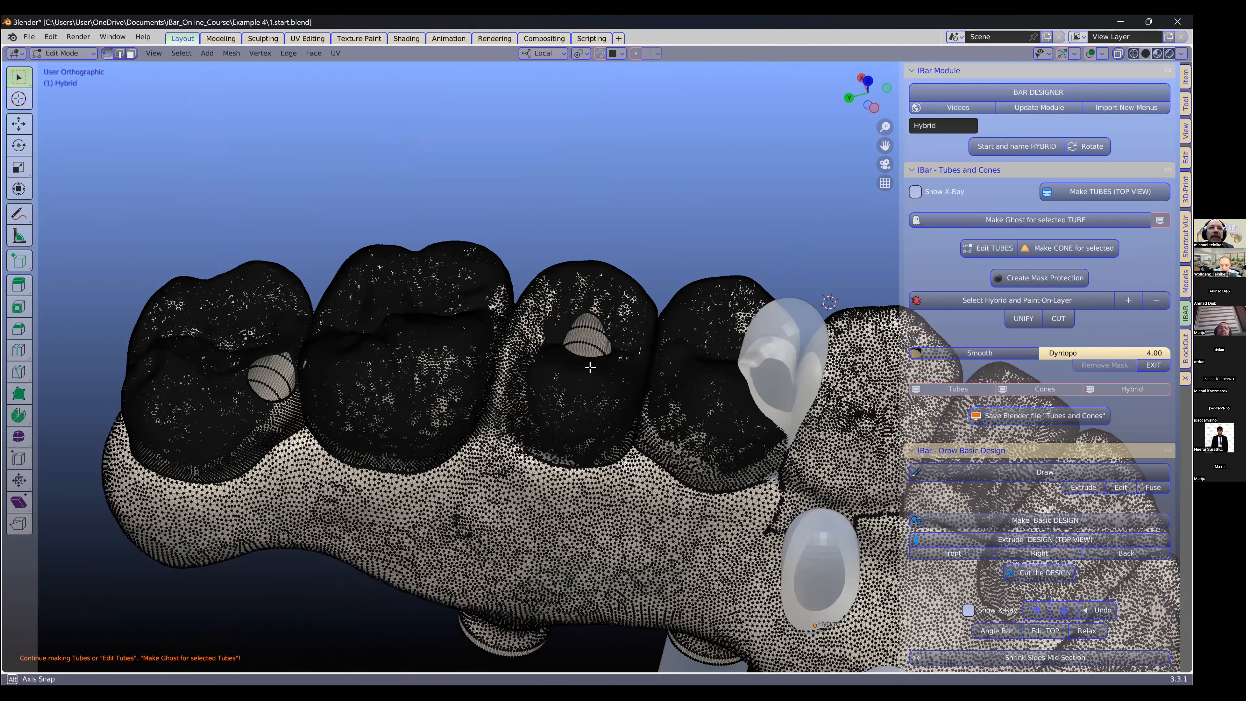
middle_click_drag(591, 365, 591, 367)
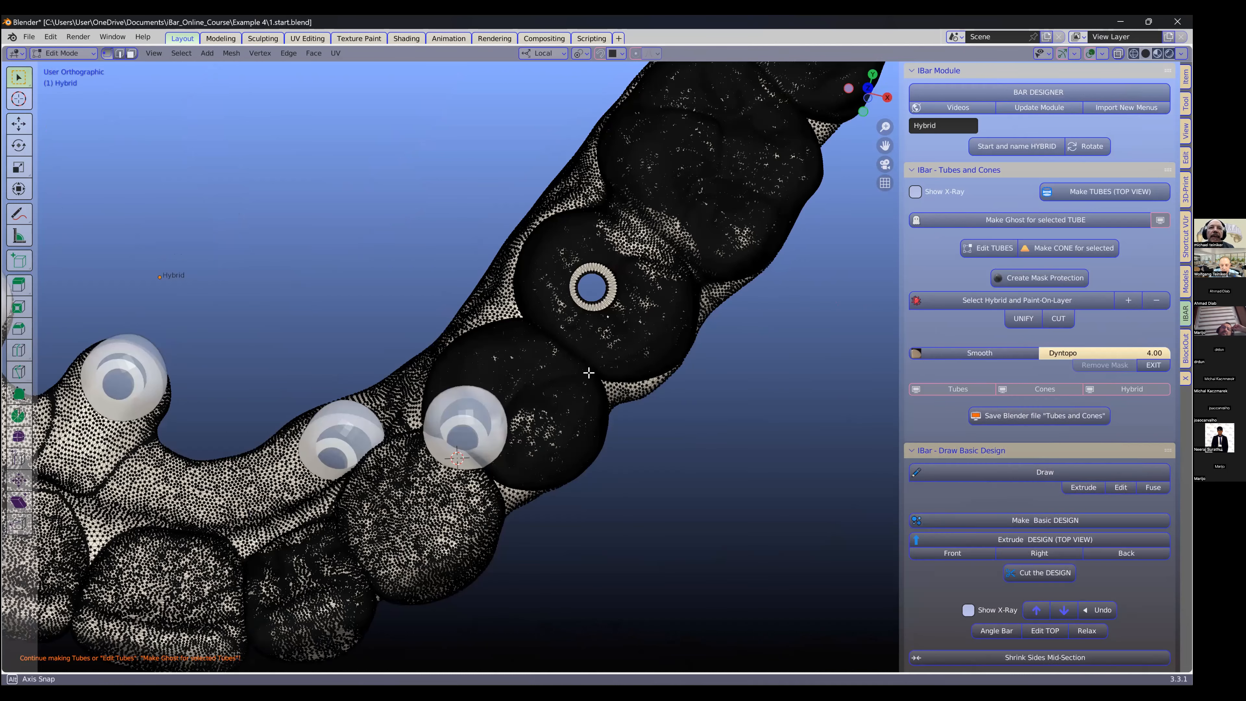
middle_click_drag(590, 406, 590, 392)
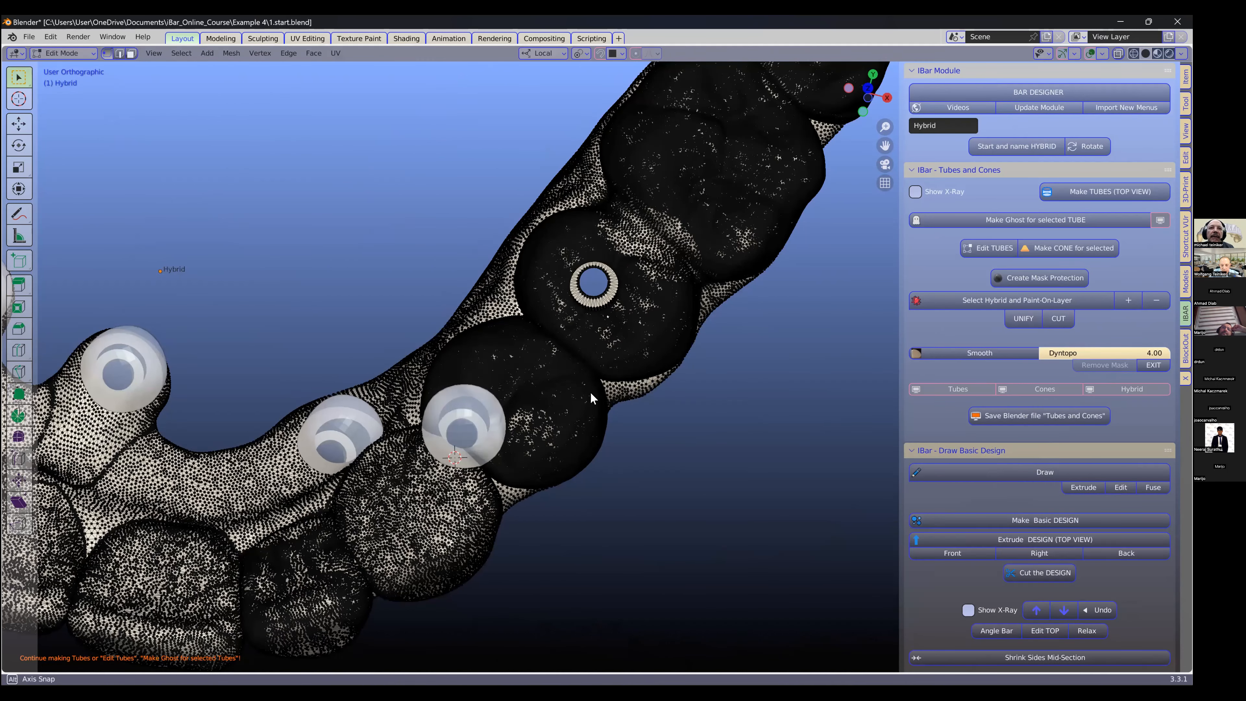
middle_click_drag(759, 252, 750, 330, "shift")
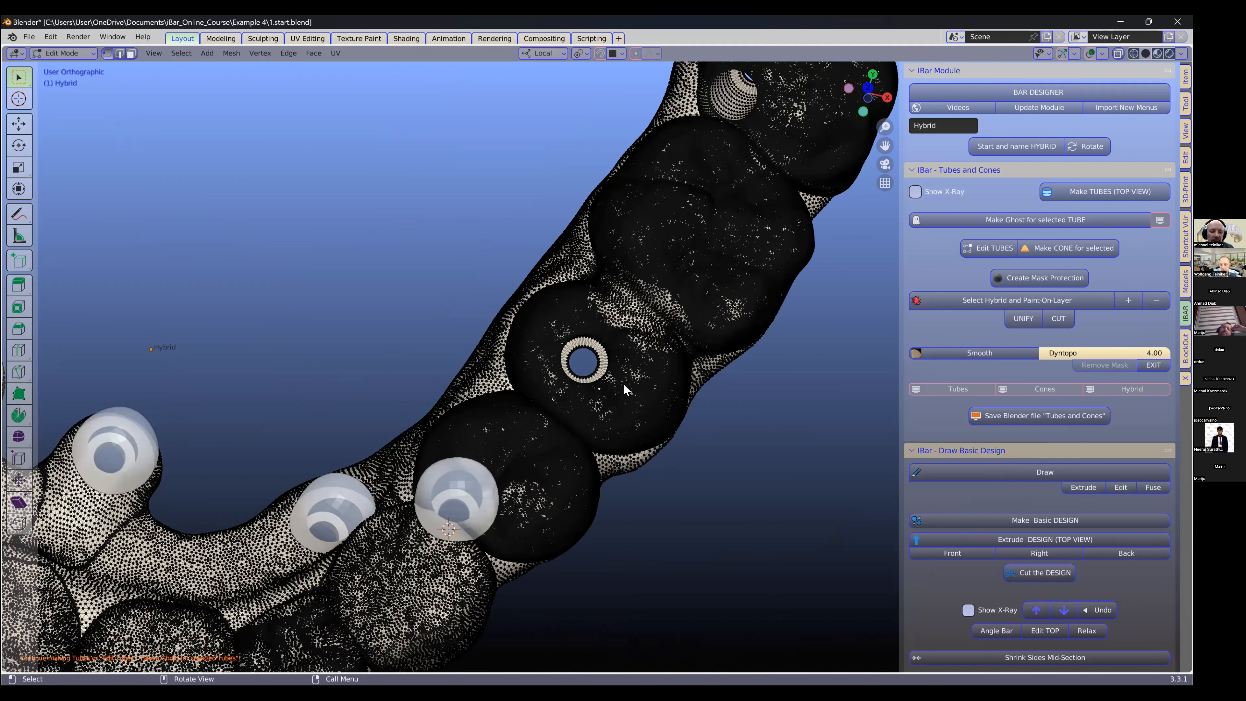
left_click(591, 394)
key("g")
left_click(635, 341)
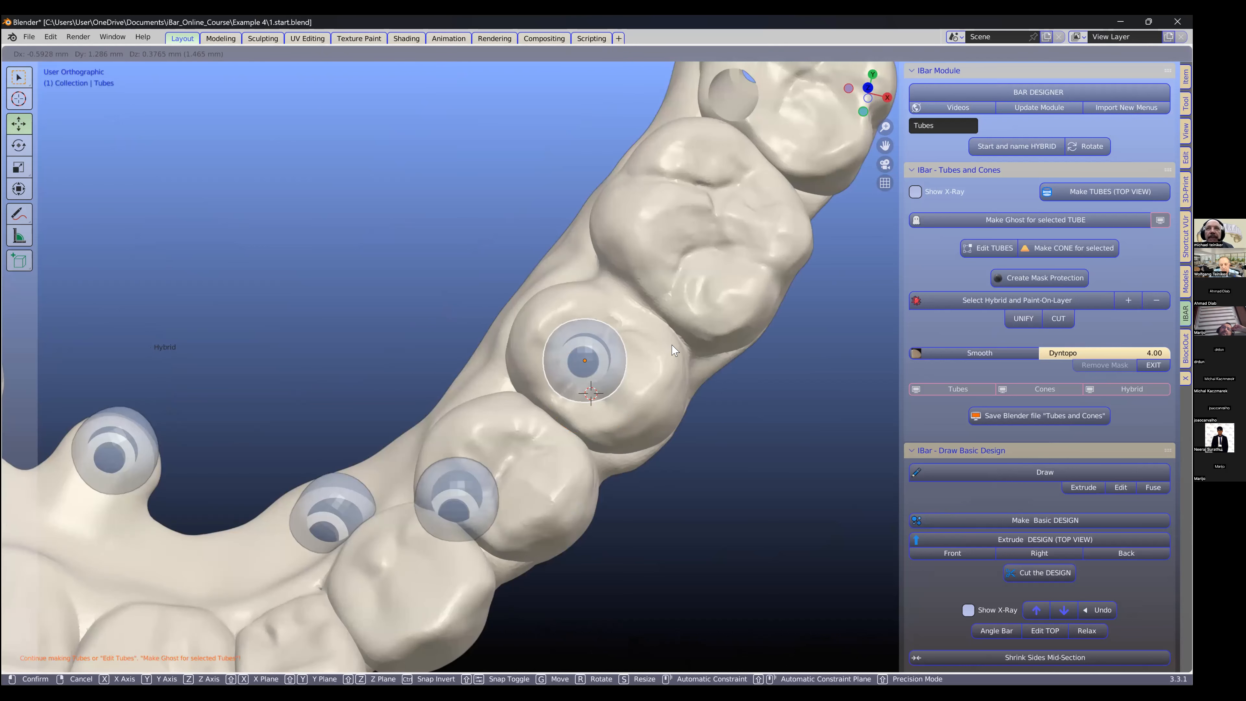
Step: Make a tube at the eighth screw channel, on the rearmost molar, centre it over the opening and resize it
scroll(674, 346, "down", 3)
middle_click_drag(658, 248, 545, 344, "shift")
left_click(594, 421)
right_click(542, 330, "shift")
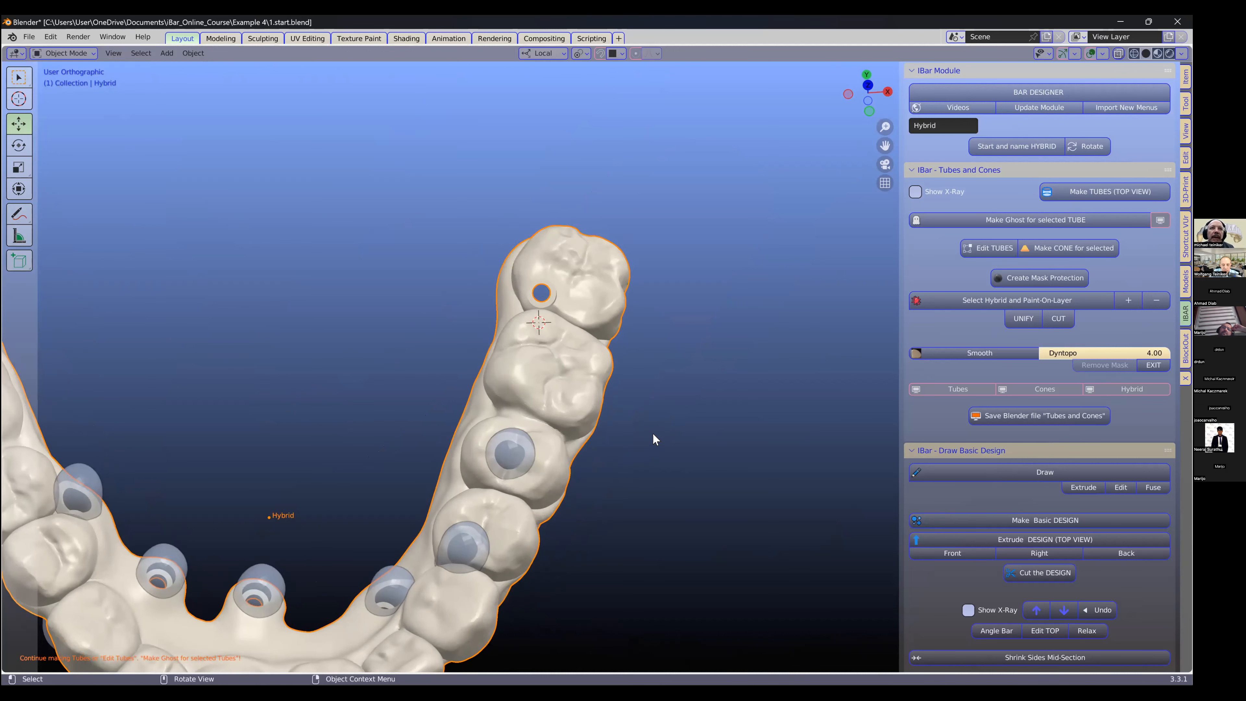
scroll(644, 417, "up", 3)
middle_click_drag(637, 406, 762, 509, "shift")
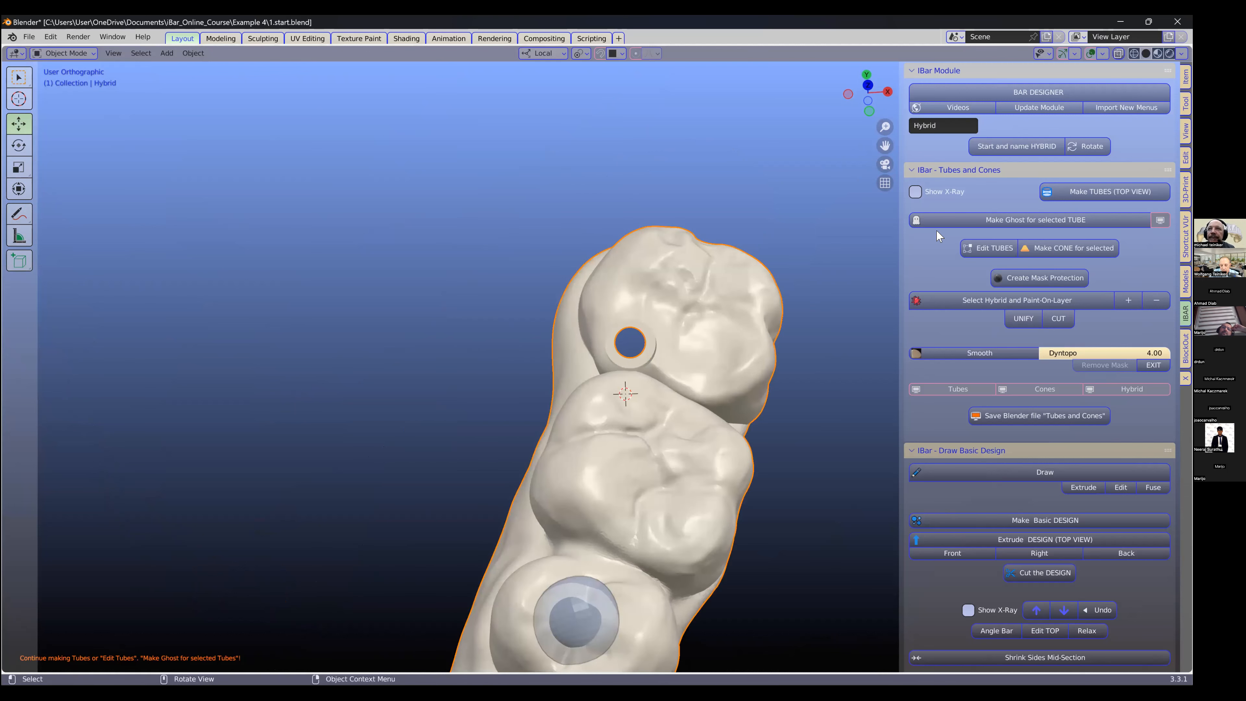
left_click(1070, 191)
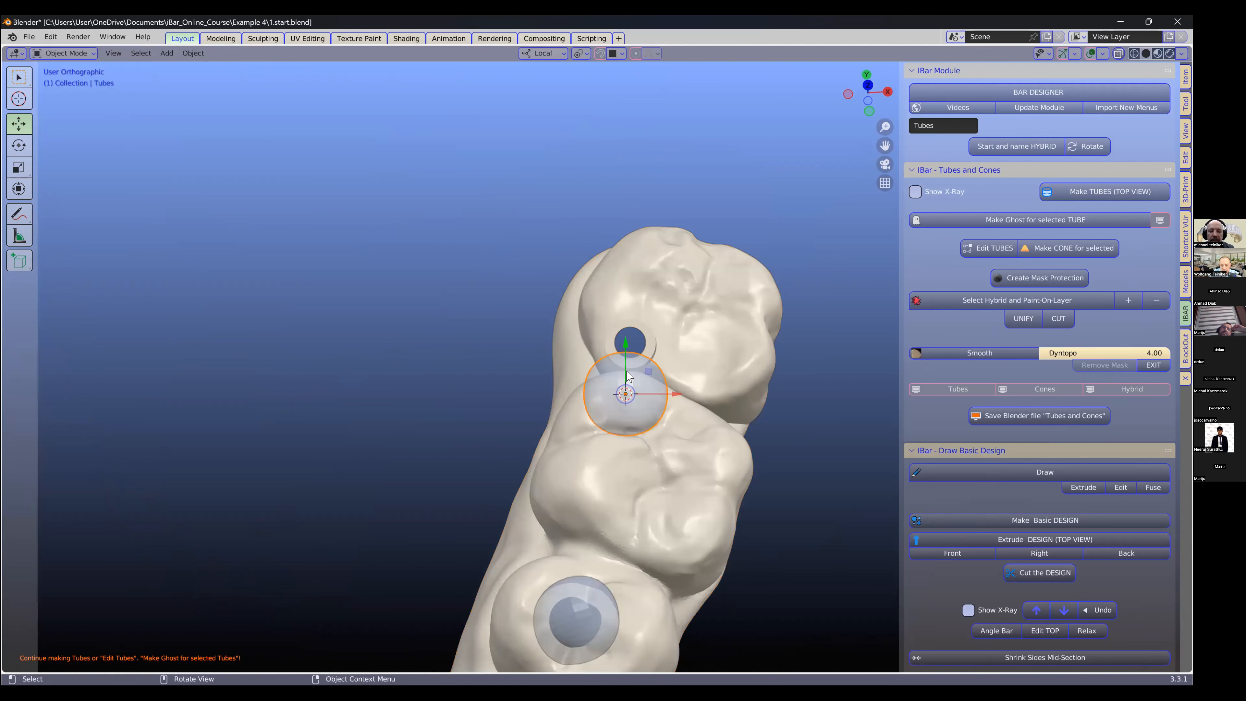
key("g")
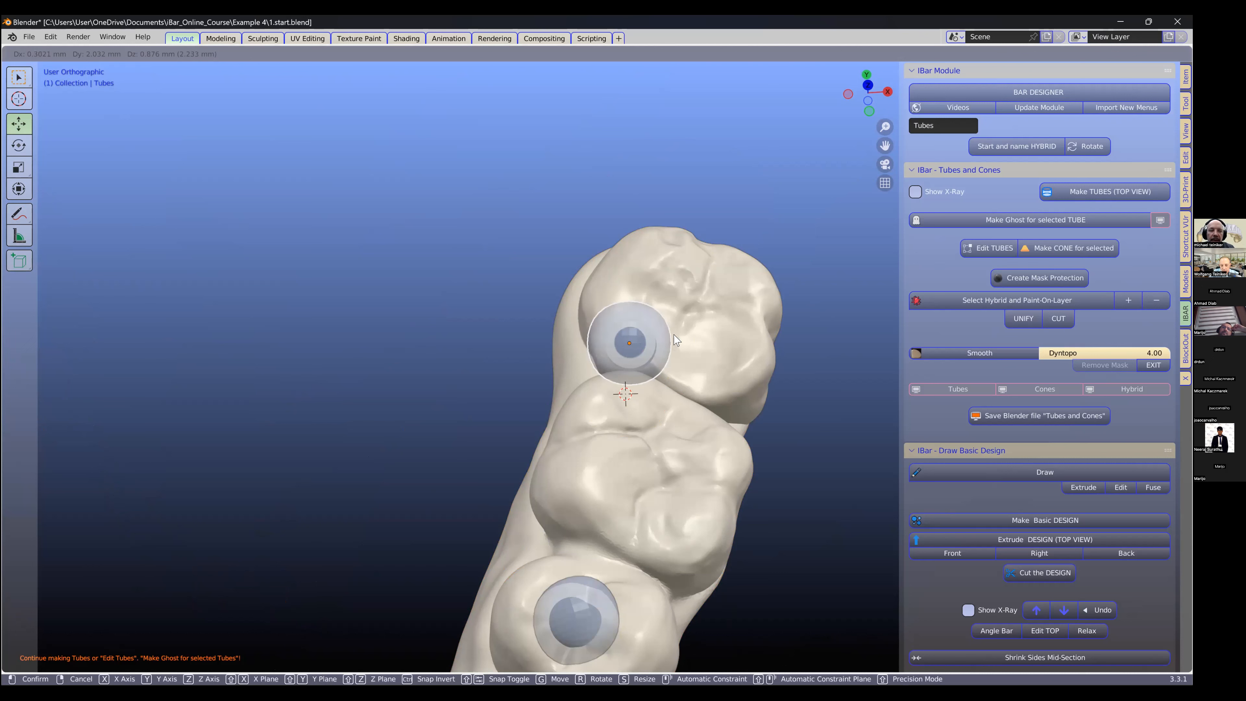
left_click(677, 339)
key("s")
left_click(739, 366)
scroll(722, 424, "down", 3)
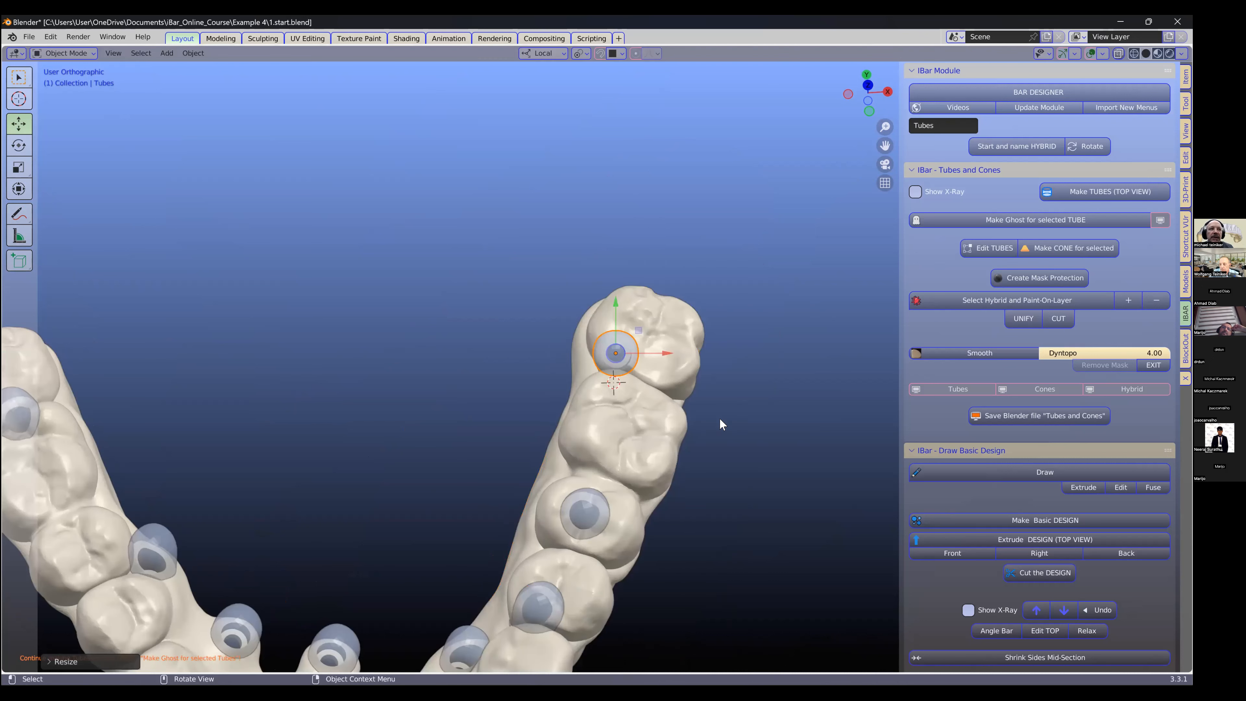
Step: Lower the fifth tube, behind the front teeth, along its own axis
middle_click_drag(716, 437, 513, 434)
scroll(568, 446, "up", 3)
left_click(489, 297)
middle_click_drag(481, 291, 645, 339)
left_click_drag(476, 279, 702, 363)
left_click(702, 363)
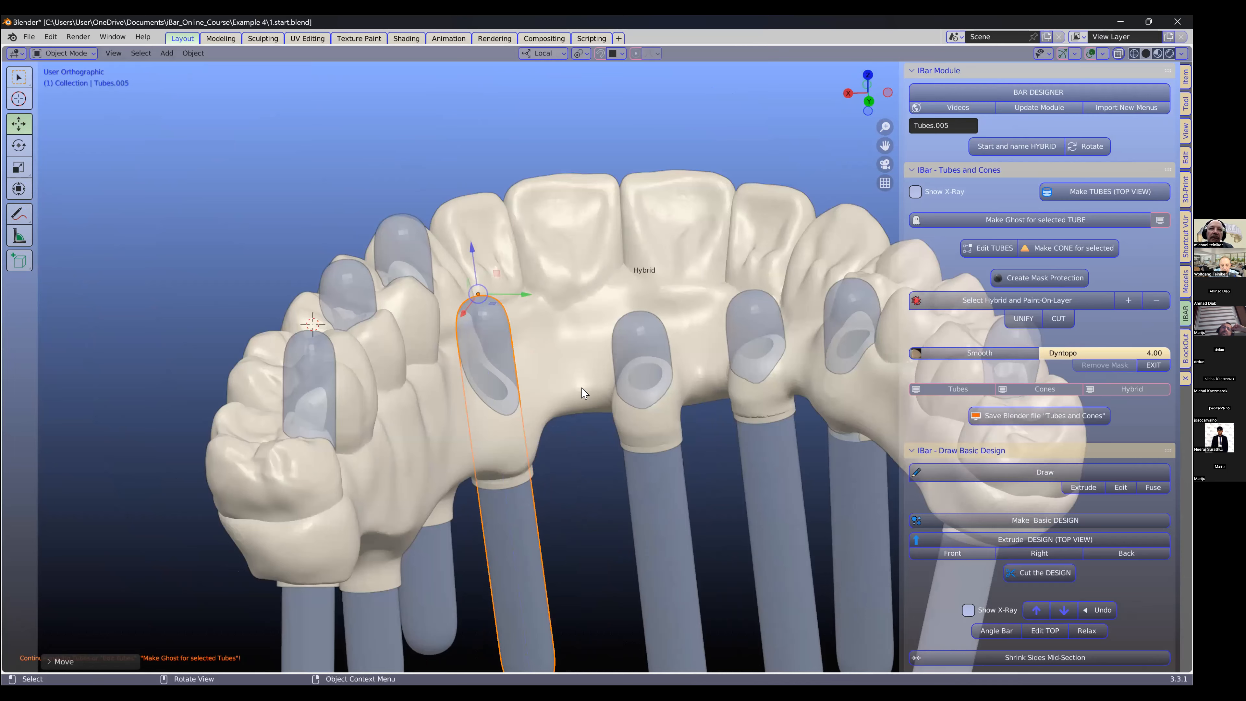
middle_click_drag(474, 245, 420, 354, "shift")
left_click_drag(421, 354, 442, 372)
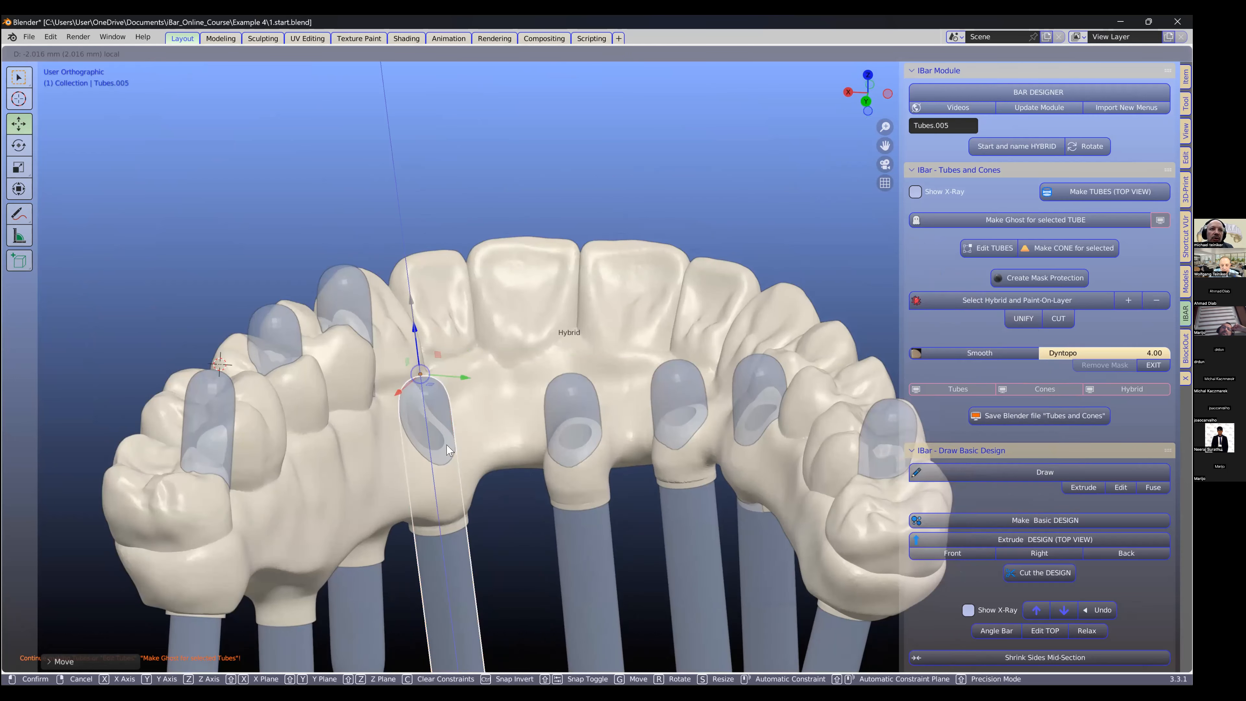
Step: Raise the tube behind the front teeth along its own axis so its tip clears the slanted opening
scroll(535, 379, "up", 4)
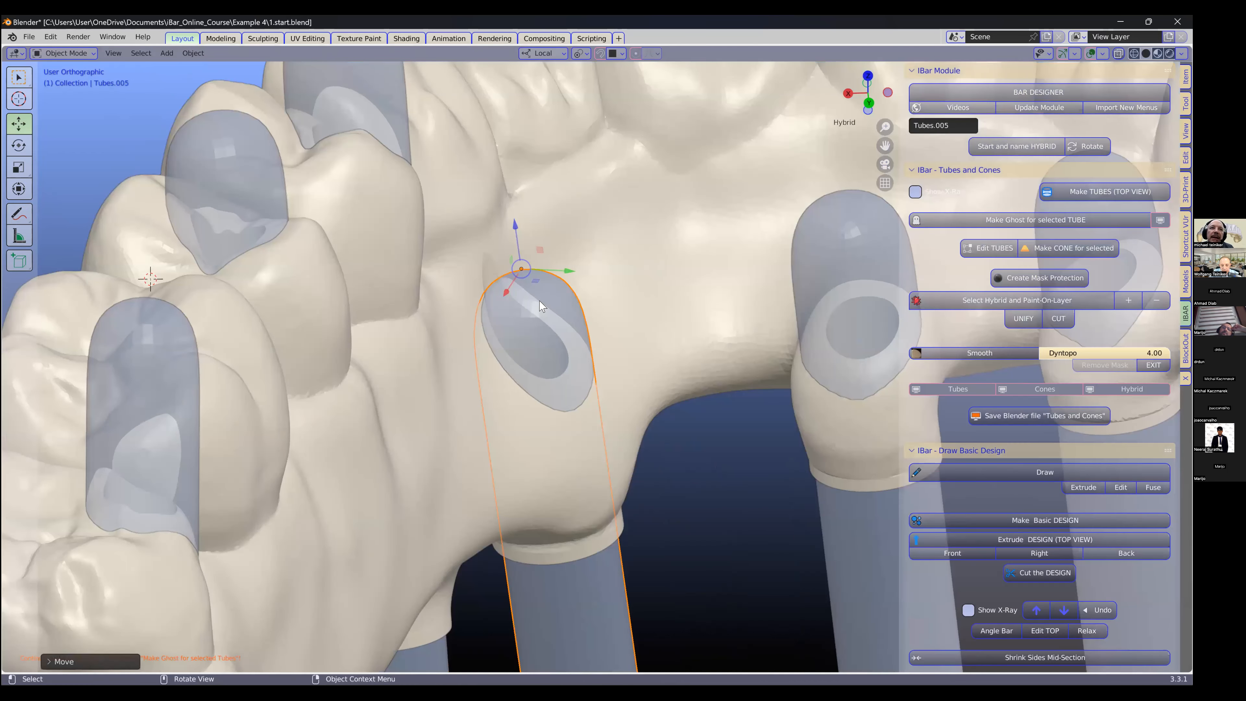
scroll(525, 305, "up", 3)
scroll(495, 241, "down", 3)
left_click_drag(501, 192, 498, 211)
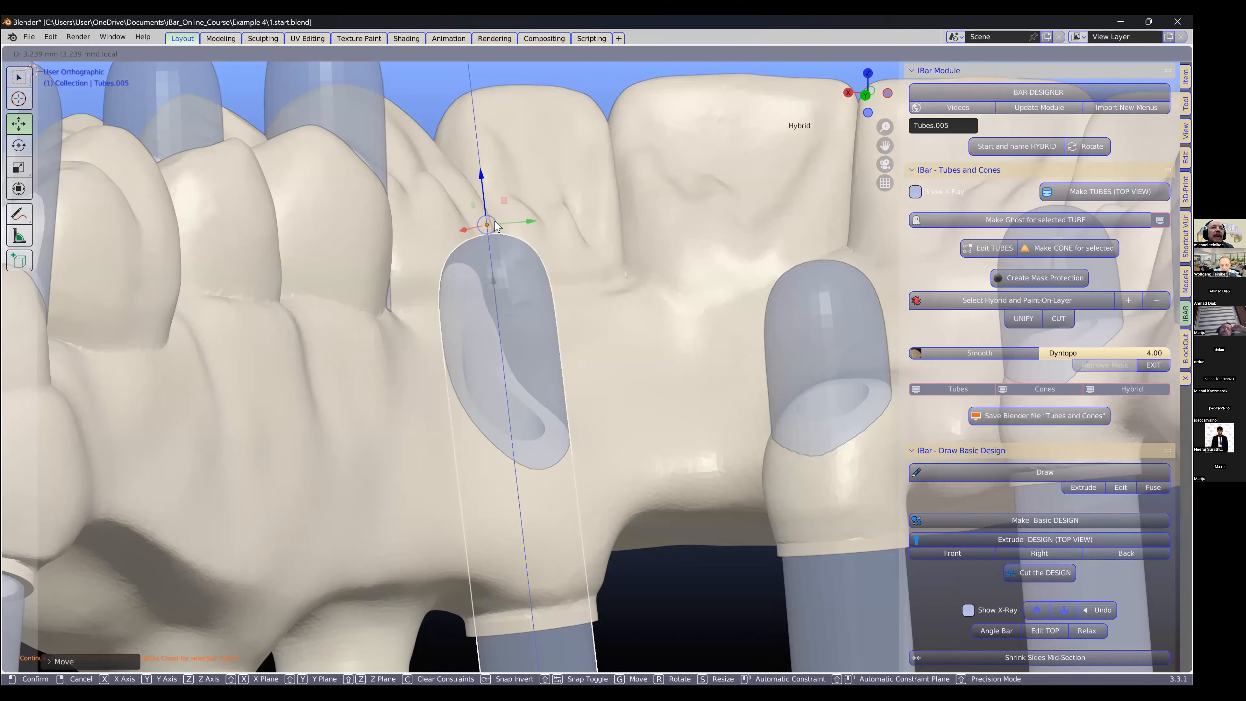
scroll(307, 139, "down", 4)
middle_click_drag(306, 140, 320, 162)
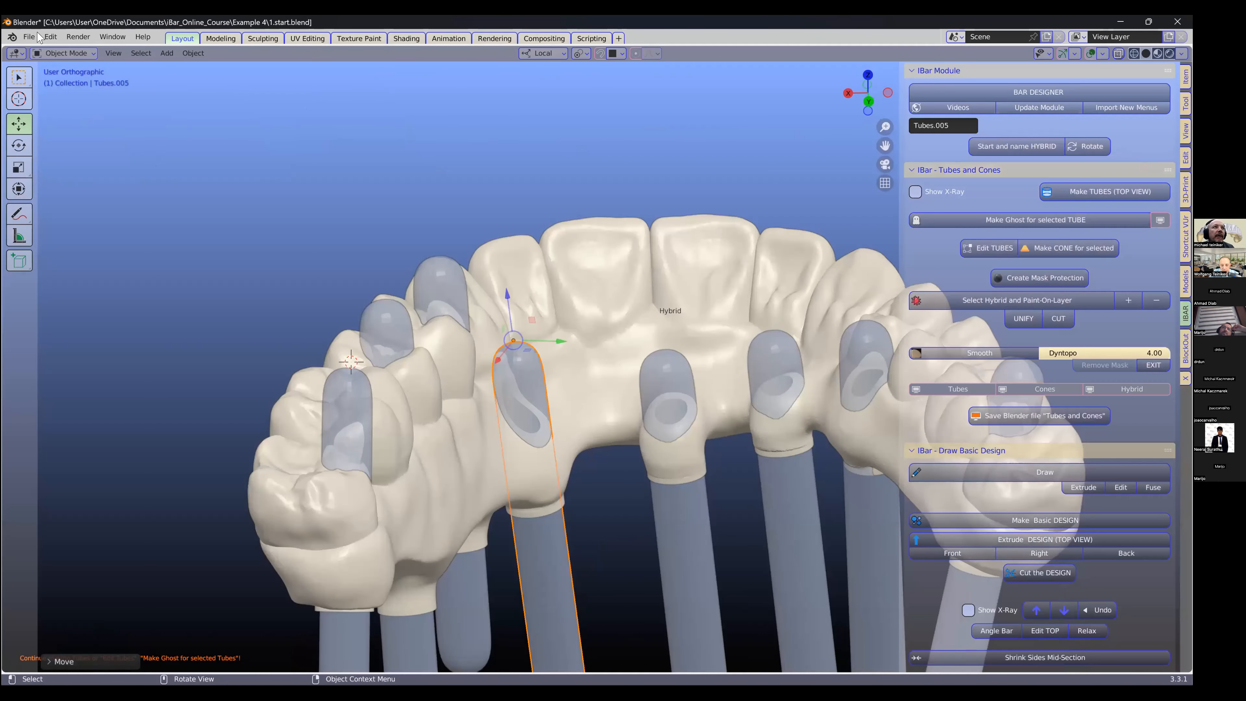
Step: Save the project as fbdbvdf and also save the "Tubes and Cones" Blender file
left_click(38, 38)
key("Return")
type("fbdbvdf")
left_click(885, 505)
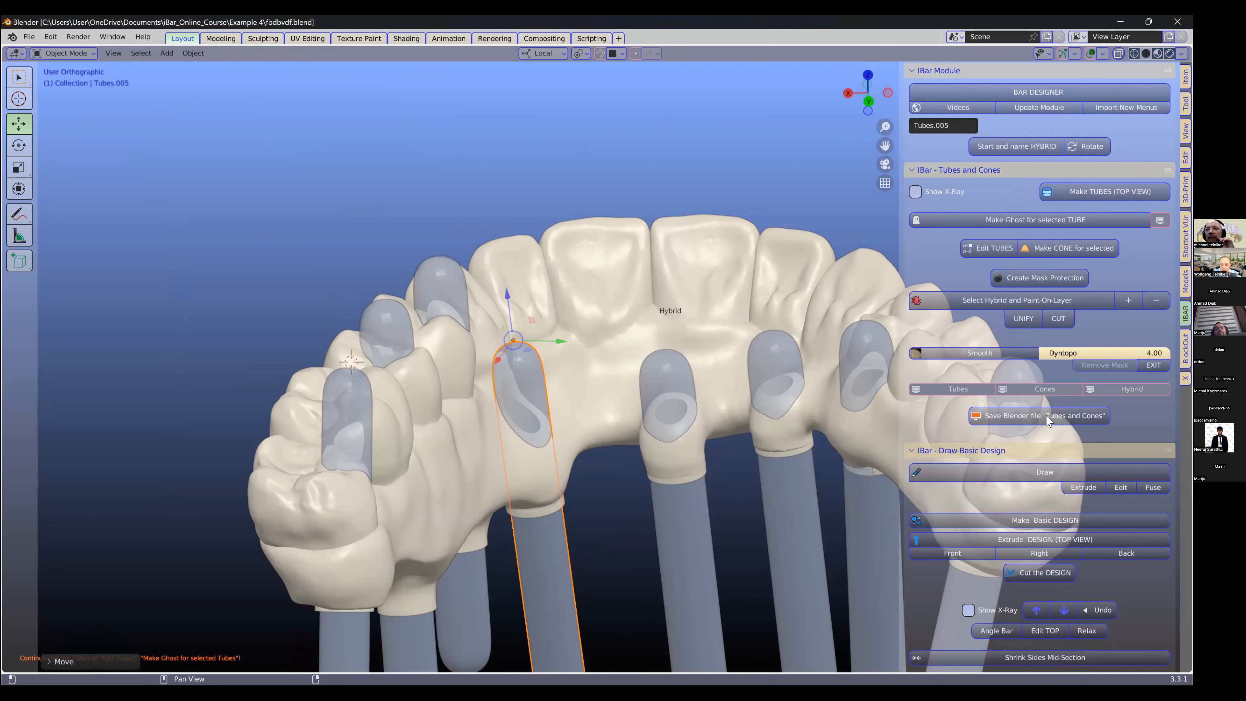
left_click(1061, 417)
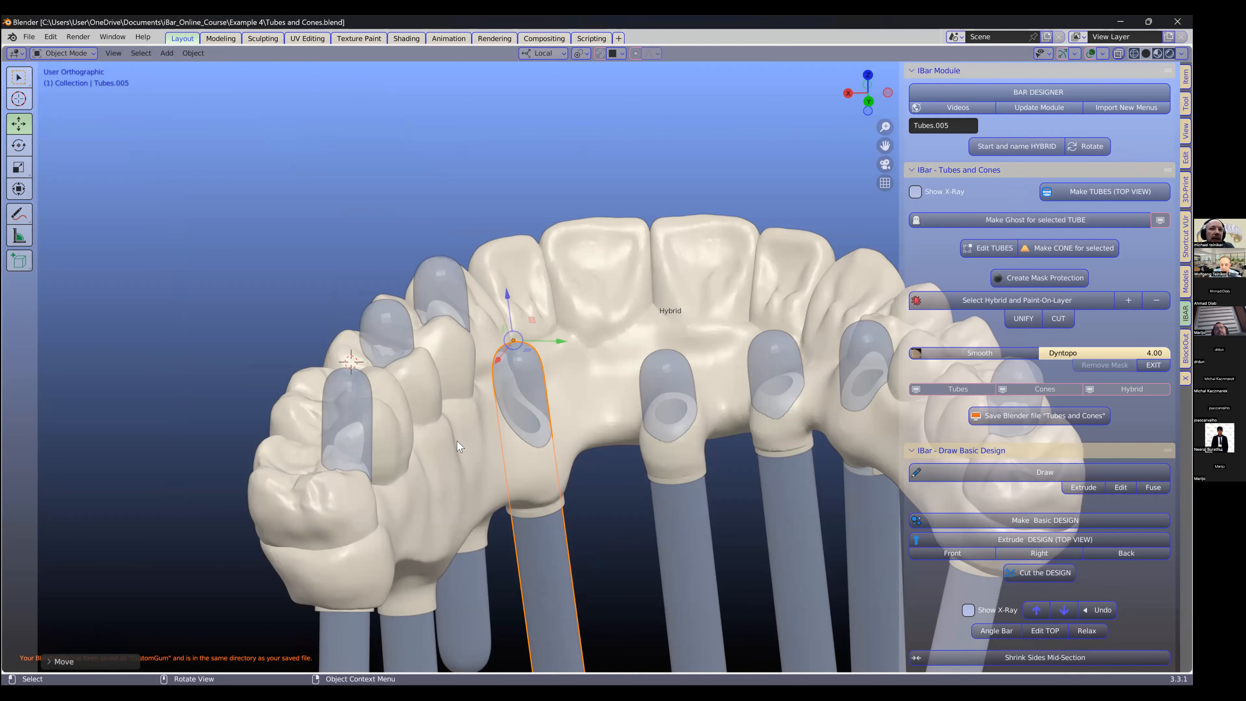
scroll(462, 444, "down", 1)
scroll(462, 445, "up", 2)
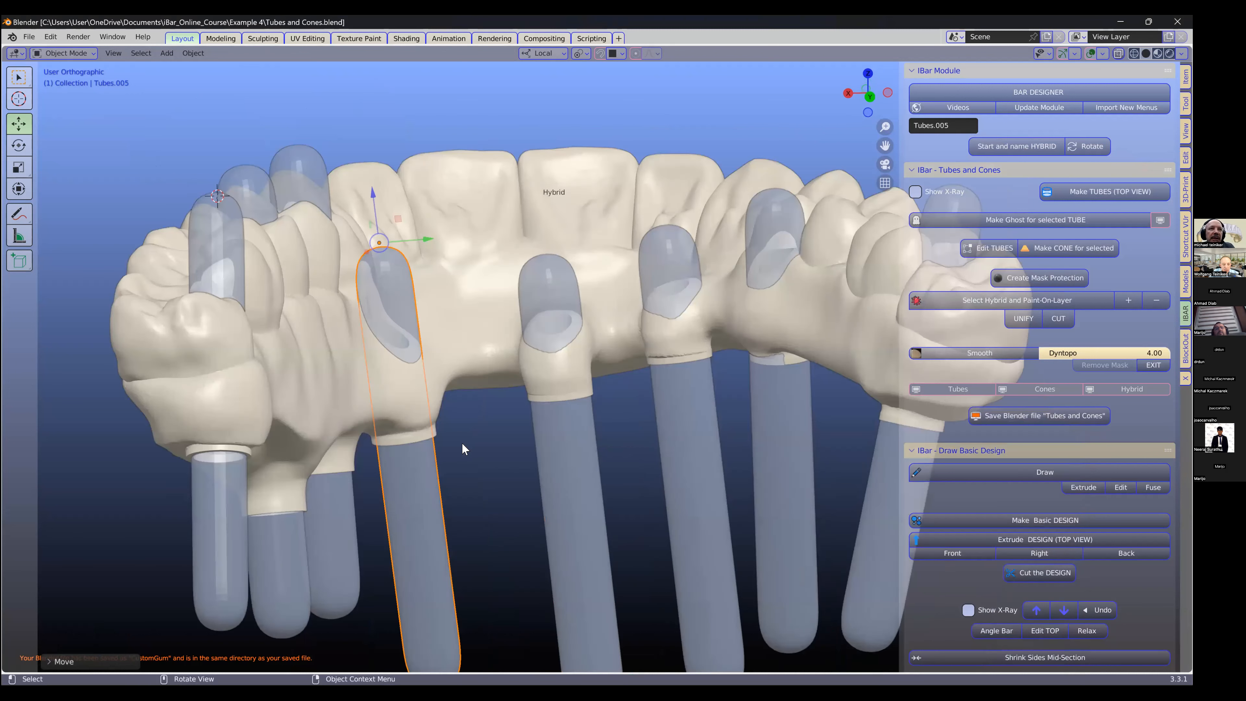
scroll(462, 449, "down", 1)
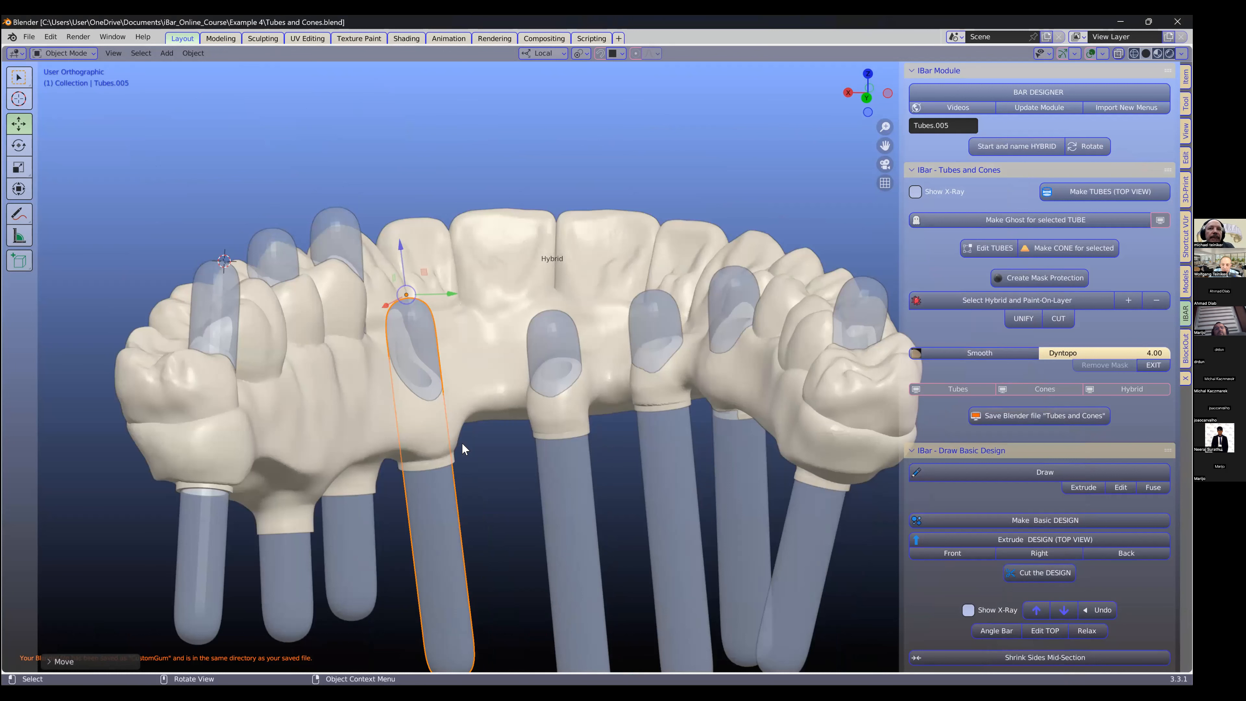
scroll(463, 444, "down", 1)
scroll(463, 445, "up", 2)
scroll(463, 444, "down", 1)
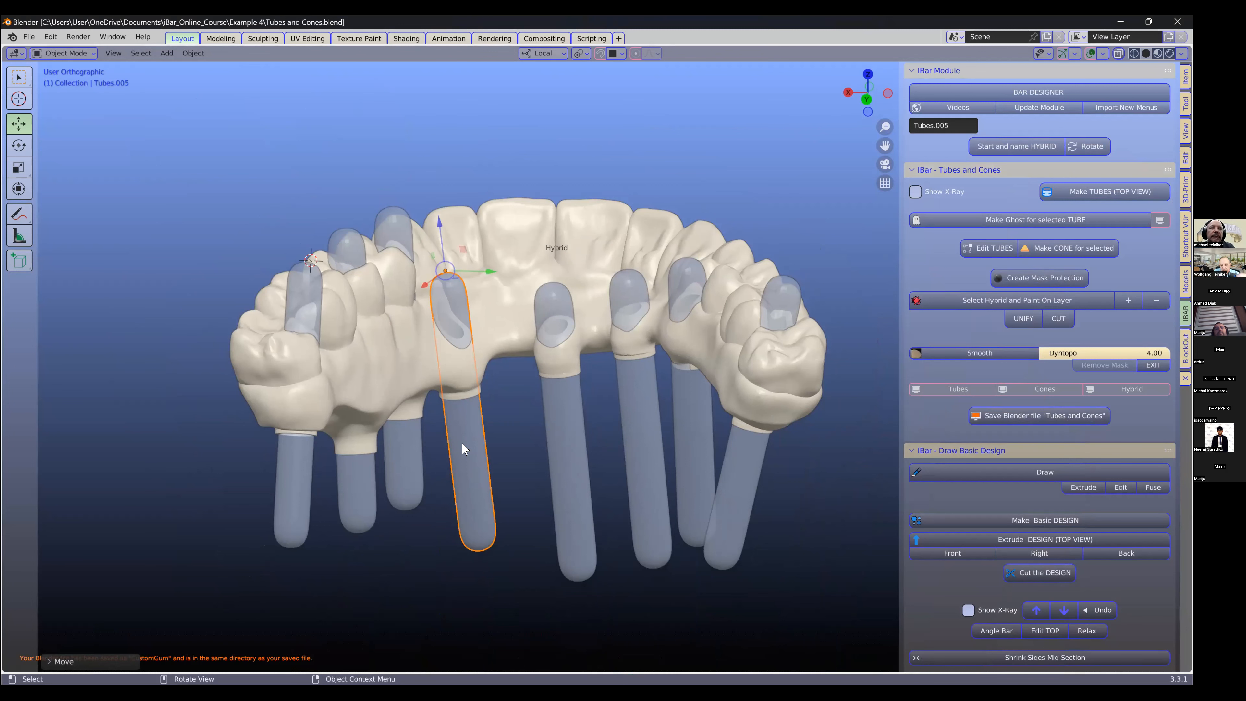
scroll(463, 445, "up", 3)
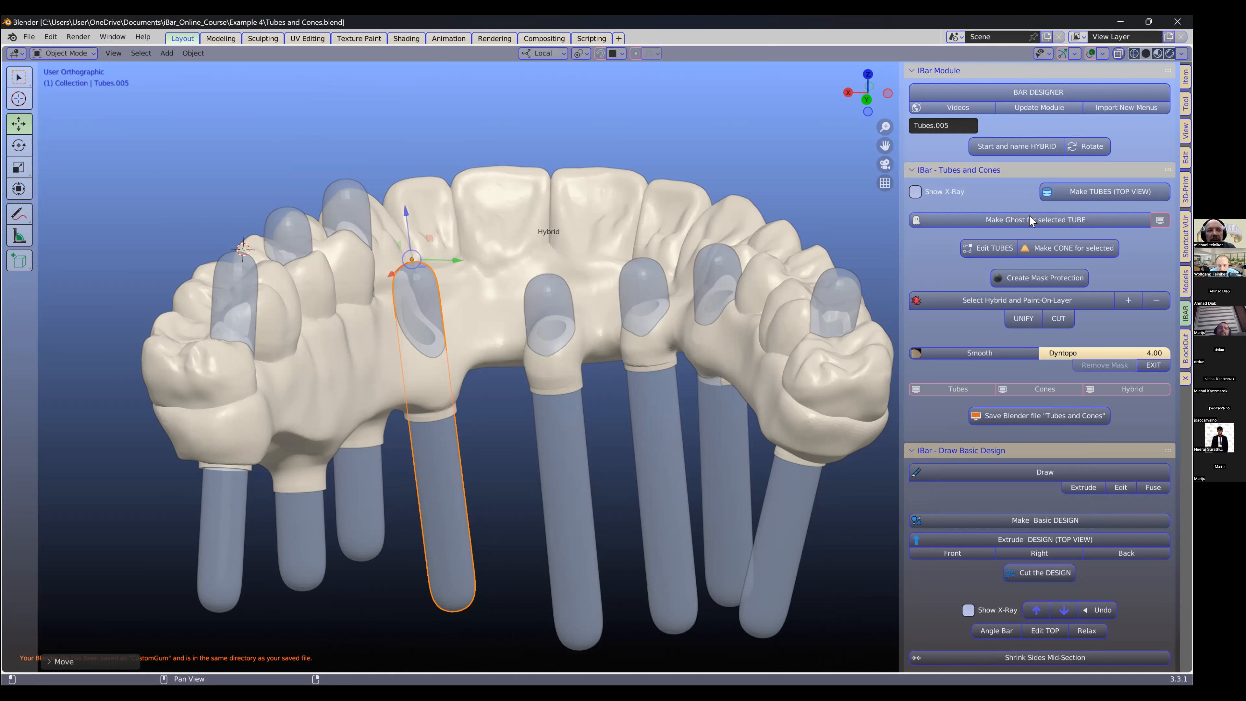
scroll(287, 518, "down", 1)
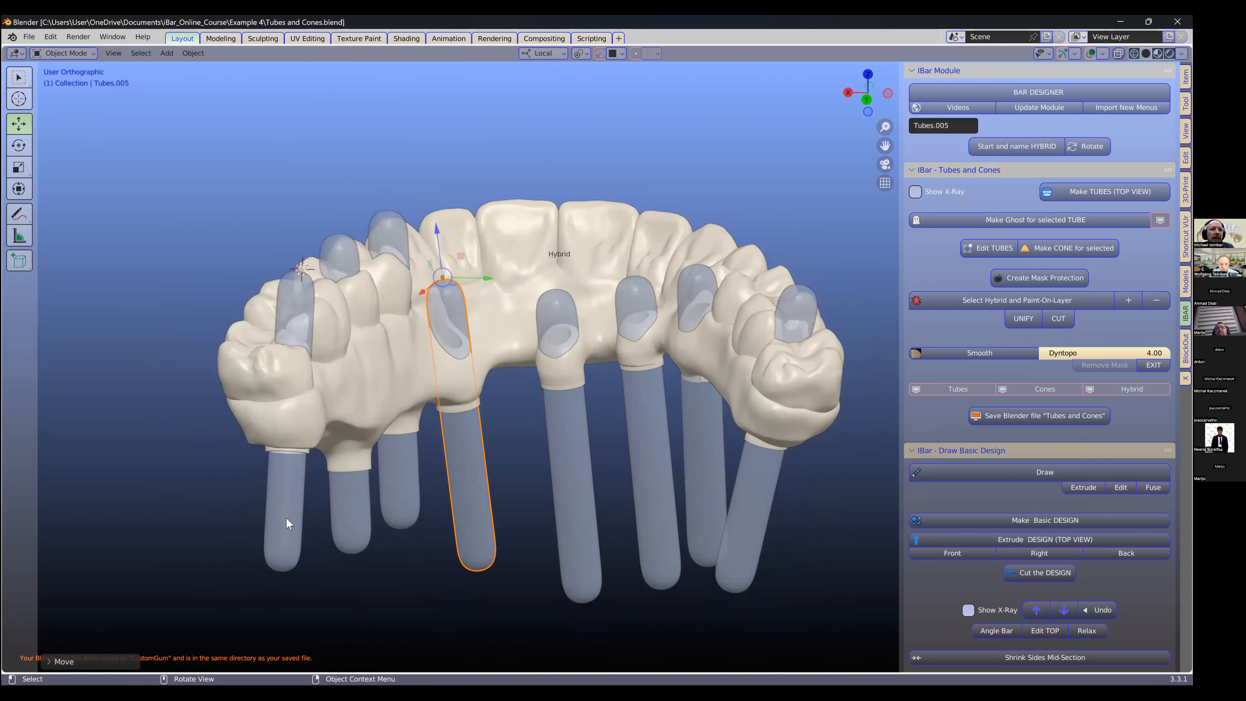
Step: Select all eight tubes together and open them for editing with Edit TUBES
left_click(289, 516)
left_click(353, 503, "shift")
left_click(392, 484, "shift")
left_click(461, 486, "shift")
left_click(577, 475, "shift")
left_click(706, 459, "shift")
left_click(653, 472, "shift")
left_click(780, 448, "shift")
left_click(974, 247)
Step: Raise the middle control point of the last-made tube, on the rearmost molar, slightly along its local Z axis
middle_click_drag(398, 373, 295, 390)
scroll(413, 461, "up", 2)
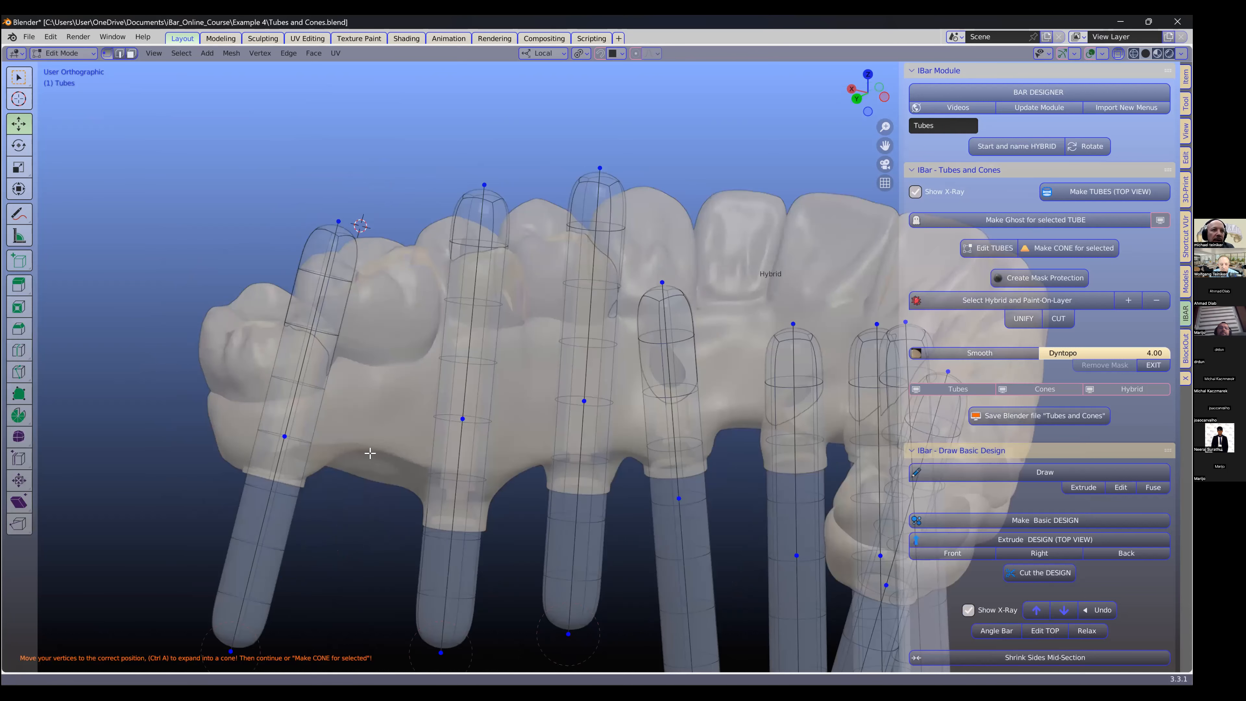
left_click(379, 424)
middle_click_drag(379, 424, 388, 404)
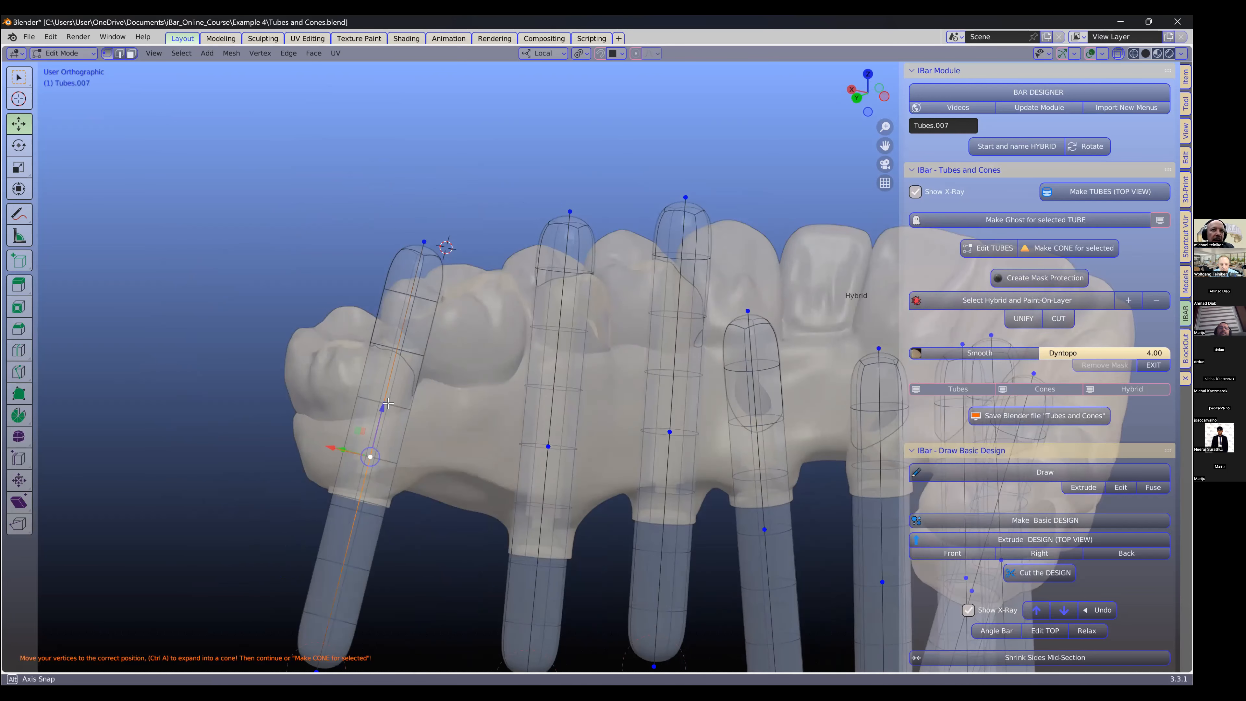
key("g")
key("z")
key("z")
left_click(572, 406)
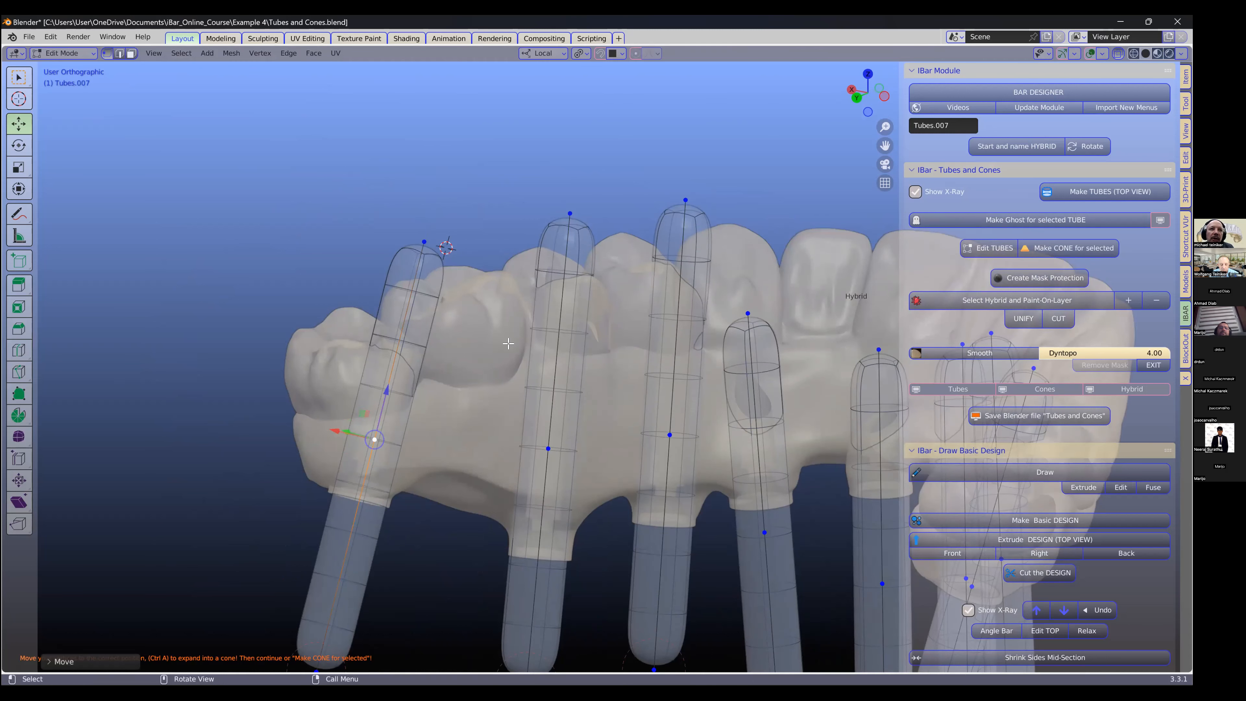
Step: Lower the middle control points of the next two tubes along their own axes, closer to the collars
left_click(548, 448)
middle_click_drag(548, 448, 513, 346, "shift")
left_click_drag(522, 317, 583, 410)
left_click(635, 334)
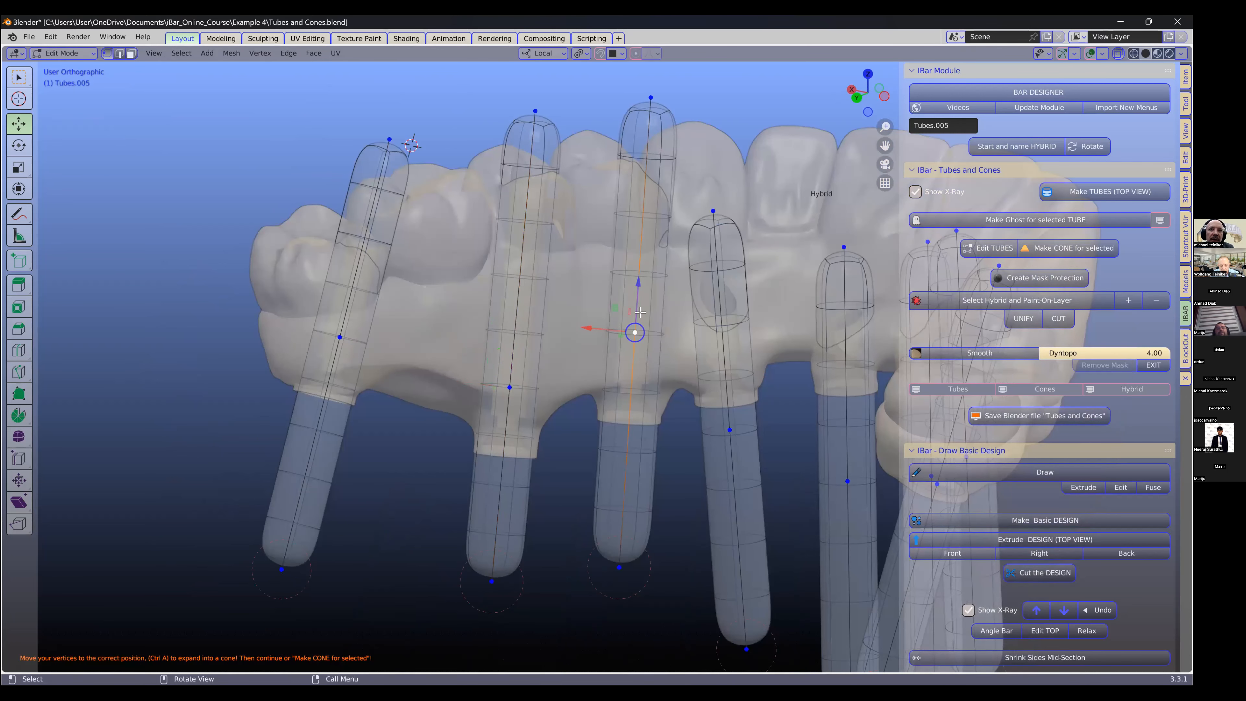
left_click_drag(640, 314, 663, 337)
Step: Raise the middle control point of the tube behind the front teeth about 5.8 mm along its own axis
middle_click_drag(737, 344, 617, 444)
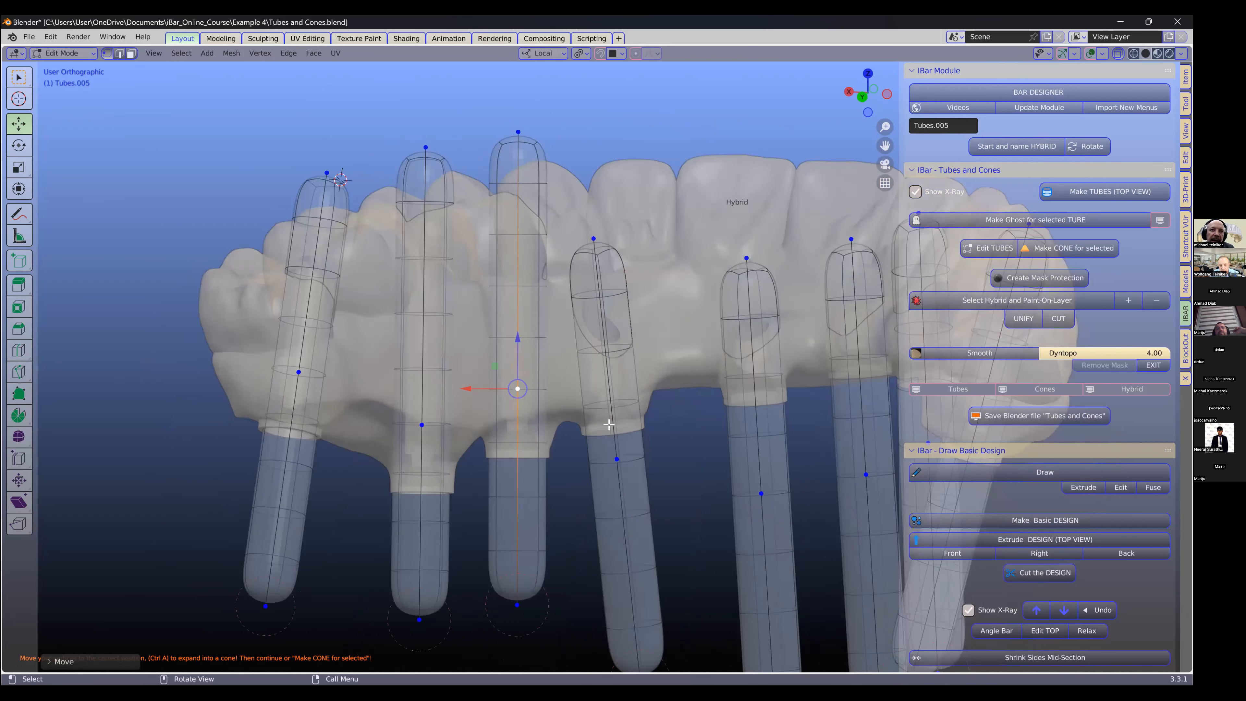
left_click_drag(611, 340, 610, 313)
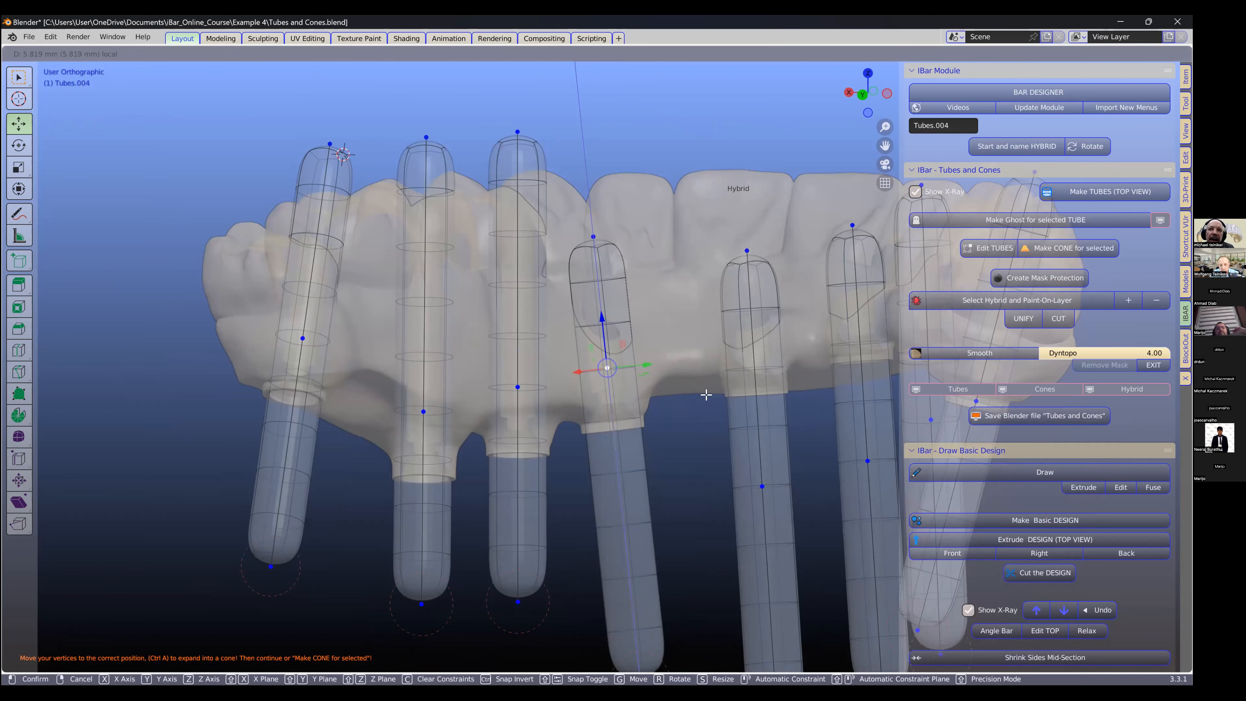
Step: Raise the middle control point of the front-centre tube along its own axis, up to just above its collar
scroll(707, 396, "down", 1)
middle_click_drag(708, 395, 586, 403, "shift")
left_click(613, 471)
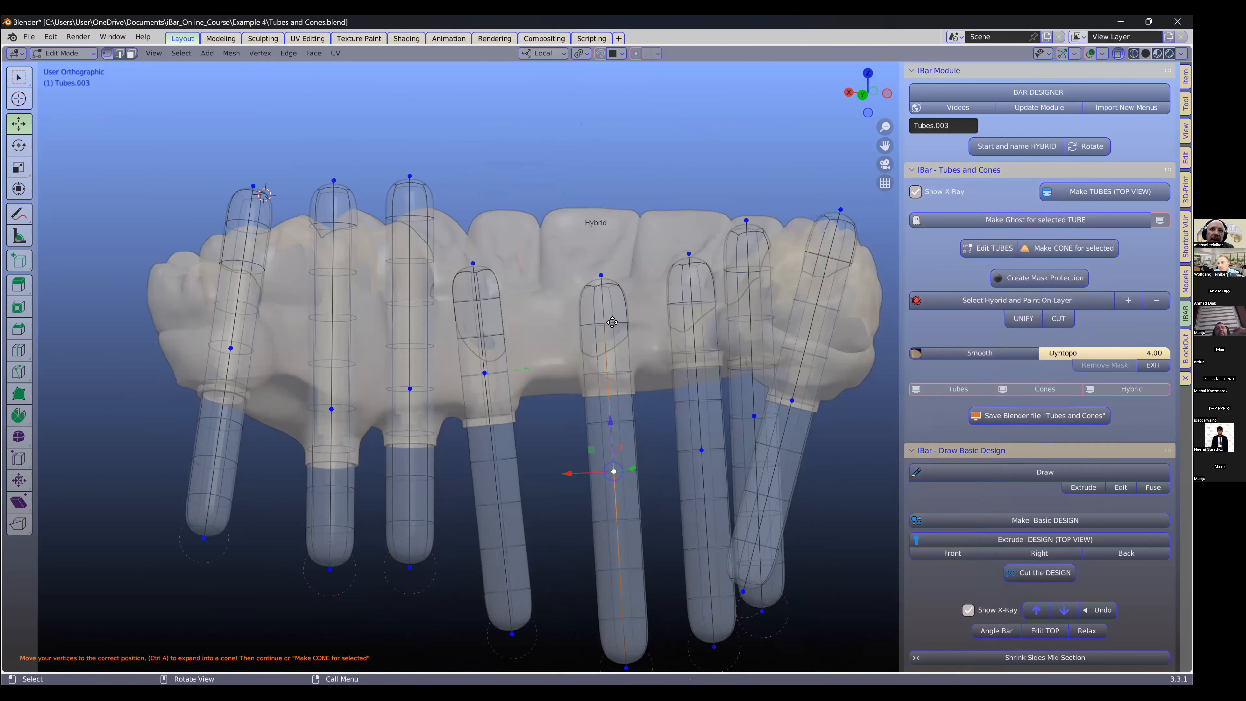
left_click_drag(612, 438, 626, 364)
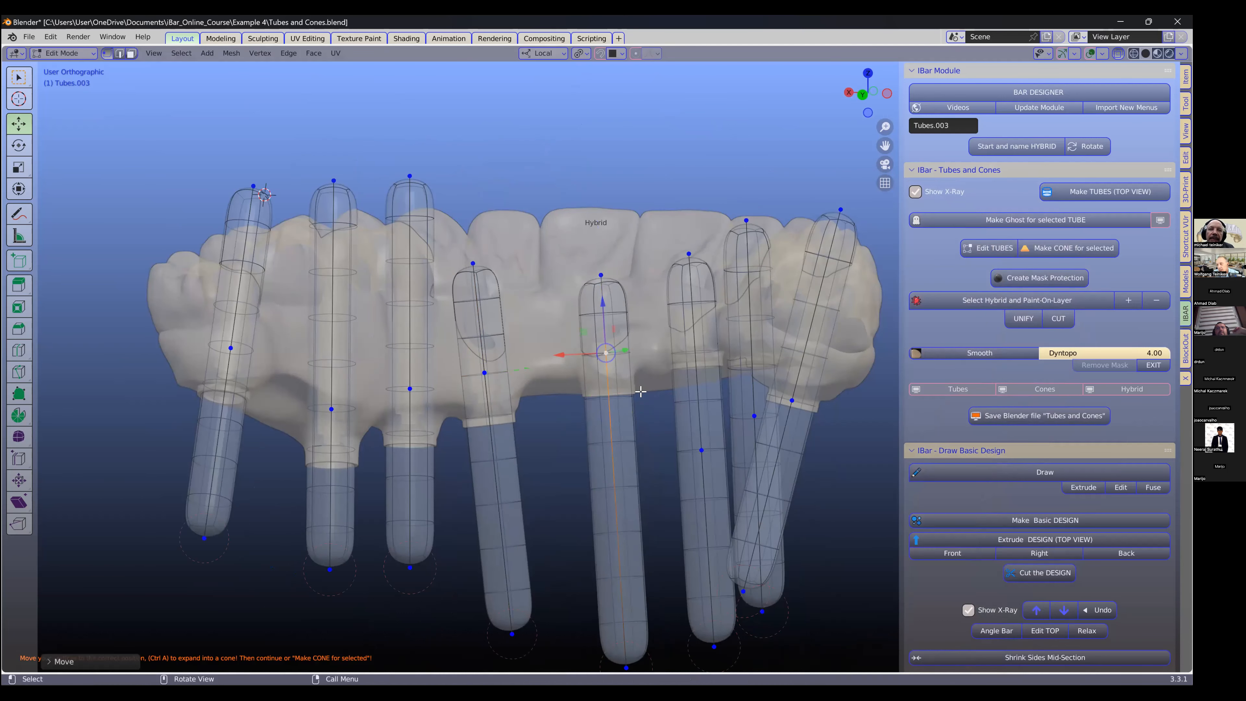
scroll(647, 392, "down", 1)
middle_click_drag(652, 394, 528, 412)
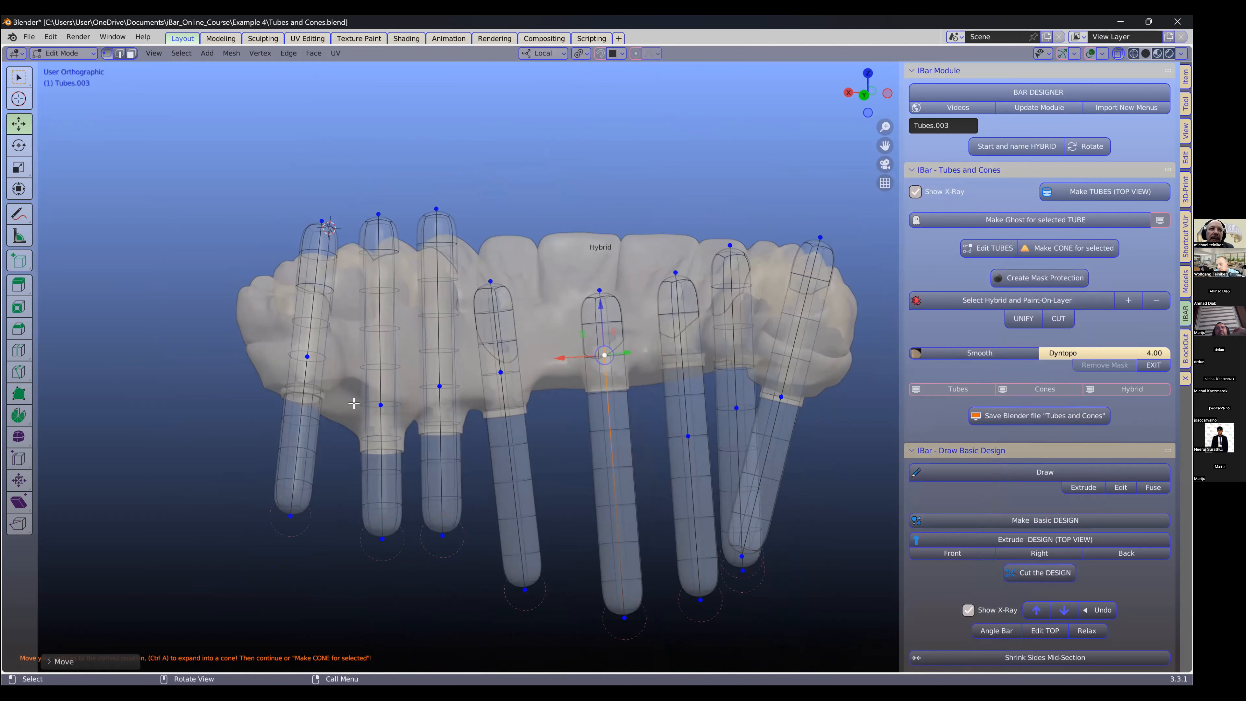
Step: Raise the middle control point of the next tube beyond the front-centre one along its local Z axis, to above the collar
scroll(481, 376, "up", 1)
scroll(421, 297, "up", 1)
middle_click_drag(267, 319, 394, 287, "shift")
scroll(621, 406, "down", 1)
middle_click_drag(651, 409, 456, 394, "shift")
left_click(617, 399)
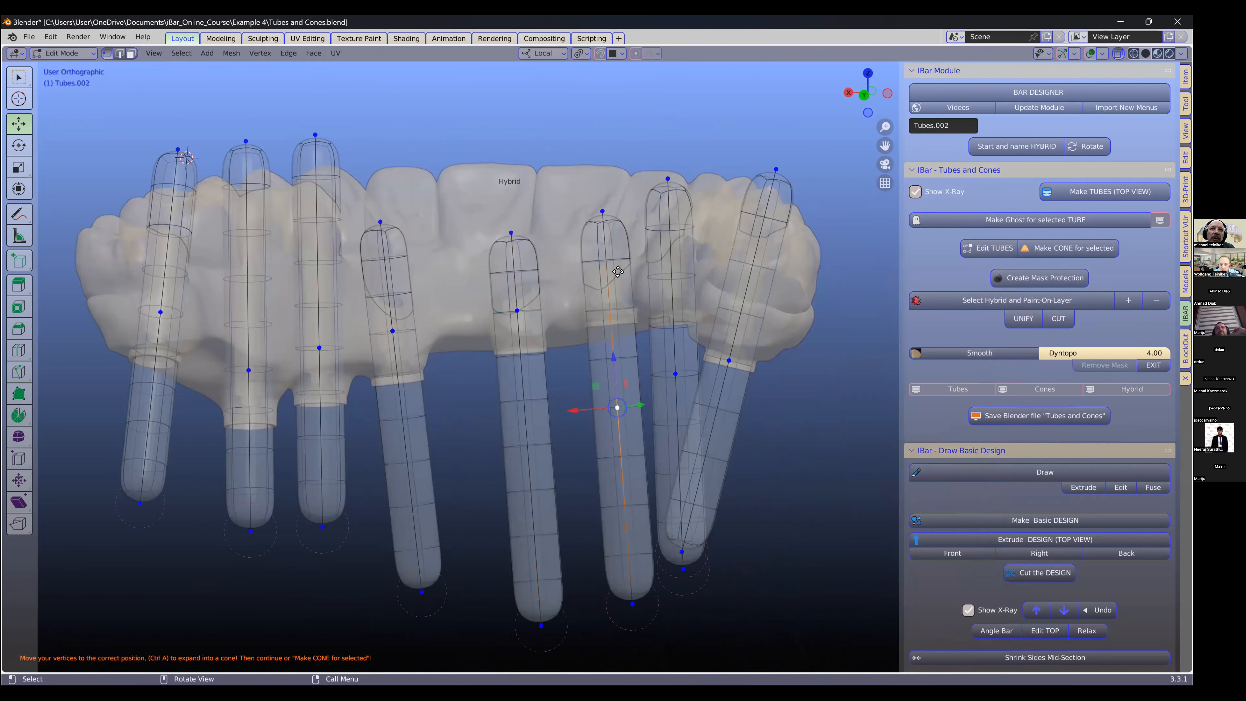
key("g")
key("z")
left_click(606, 313)
scroll(621, 302, "up", 2)
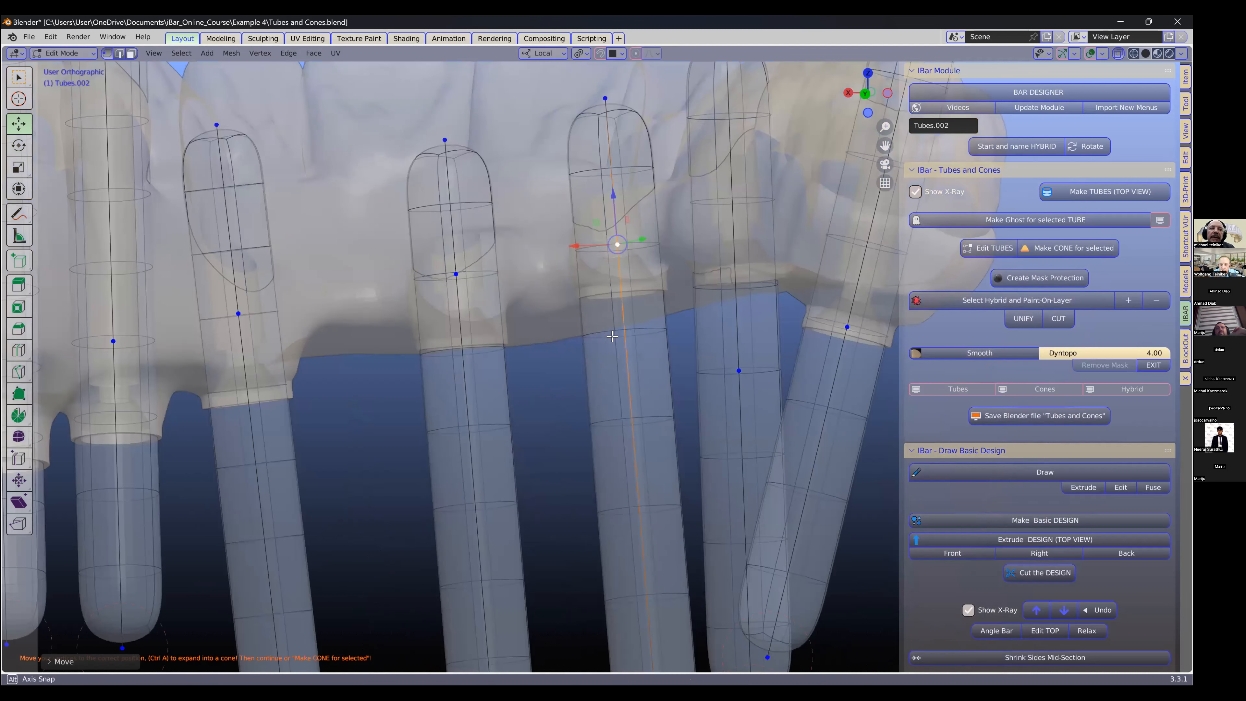
scroll(595, 434, "down", 1)
middle_click_drag(596, 434, 599, 437)
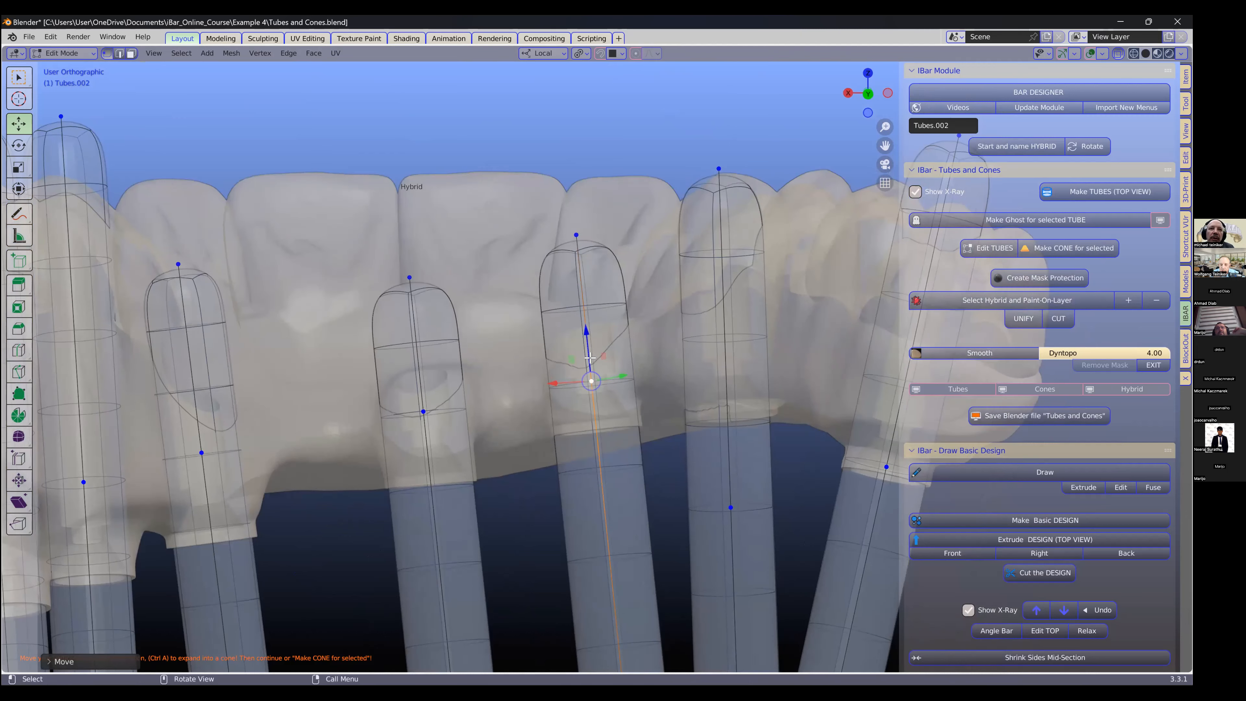
left_click_drag(588, 333, 586, 302)
scroll(700, 456, "down", 2)
Step: Raise the middle control points of the last two tubes along their own axes, the rearmost one by about 4.1 mm
left_click(707, 438)
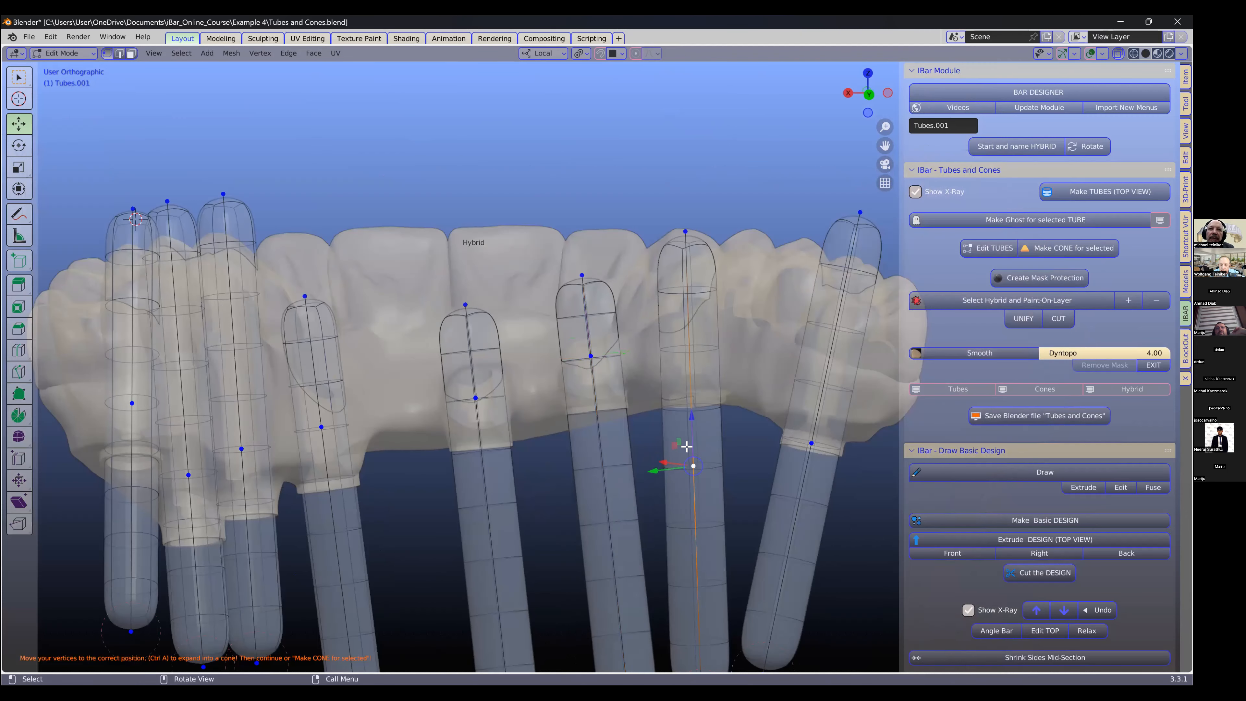
middle_click_drag(687, 446, 689, 435)
left_click_drag(692, 418, 695, 296)
left_click(824, 411)
left_click_drag(832, 368, 847, 306)
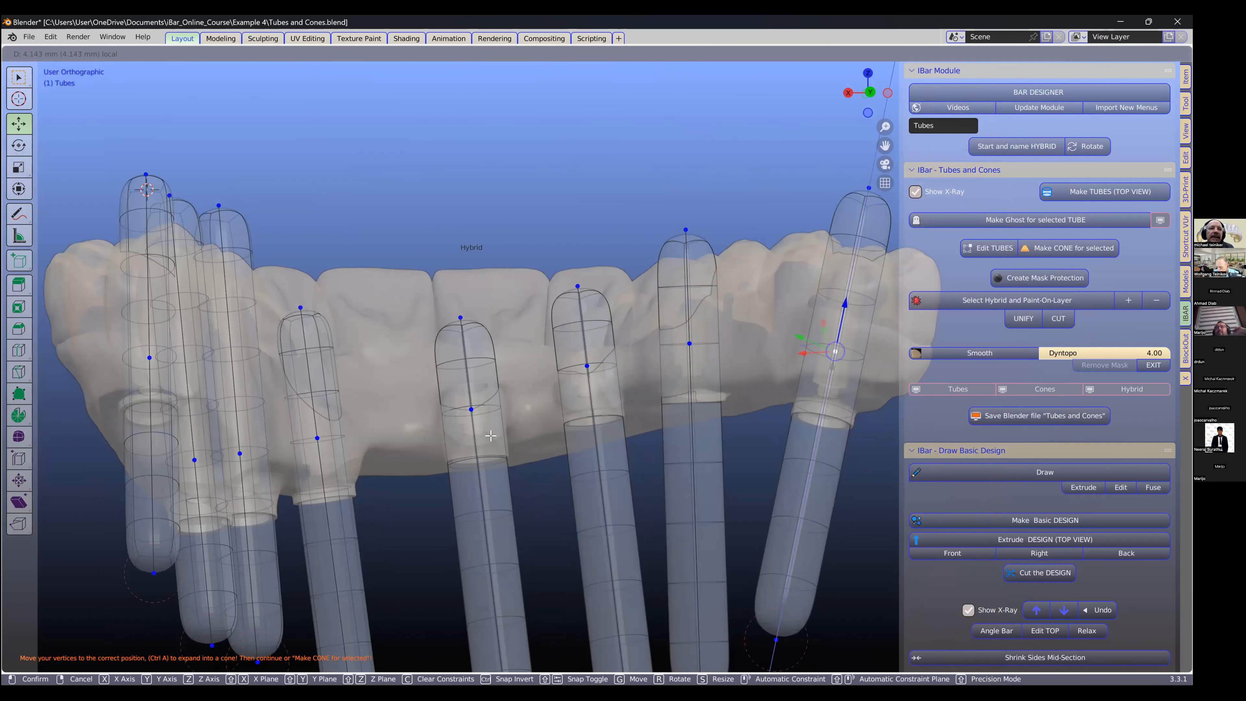
Step: Select the lower end control points of the tubes together, from one rear molar around the arch to the other
scroll(396, 456, "down", 3)
middle_click_drag(395, 457, 331, 467)
left_click(325, 461)
left_click(431, 461, "shift")
left_click(497, 450, "shift")
left_click(639, 527, "shift")
middle_click_drag(640, 526, 667, 491)
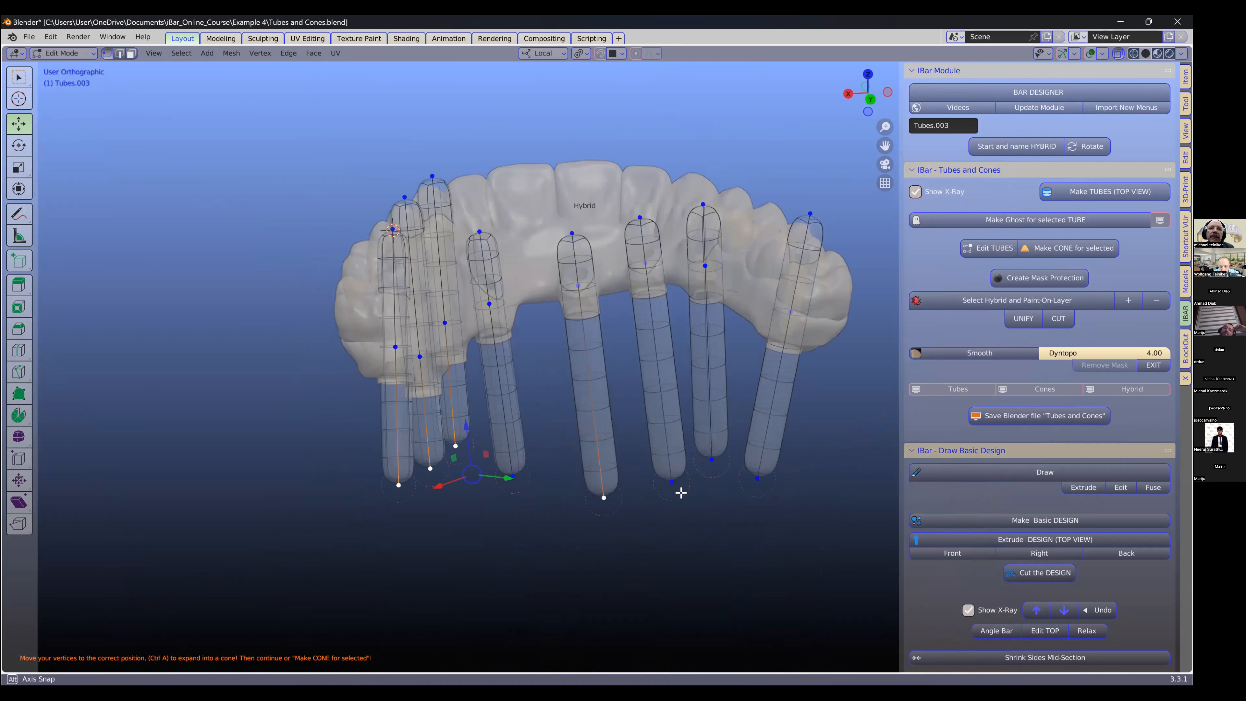
left_click(672, 482, "shift")
left_click(713, 459, "shift")
left_click(753, 488, "shift")
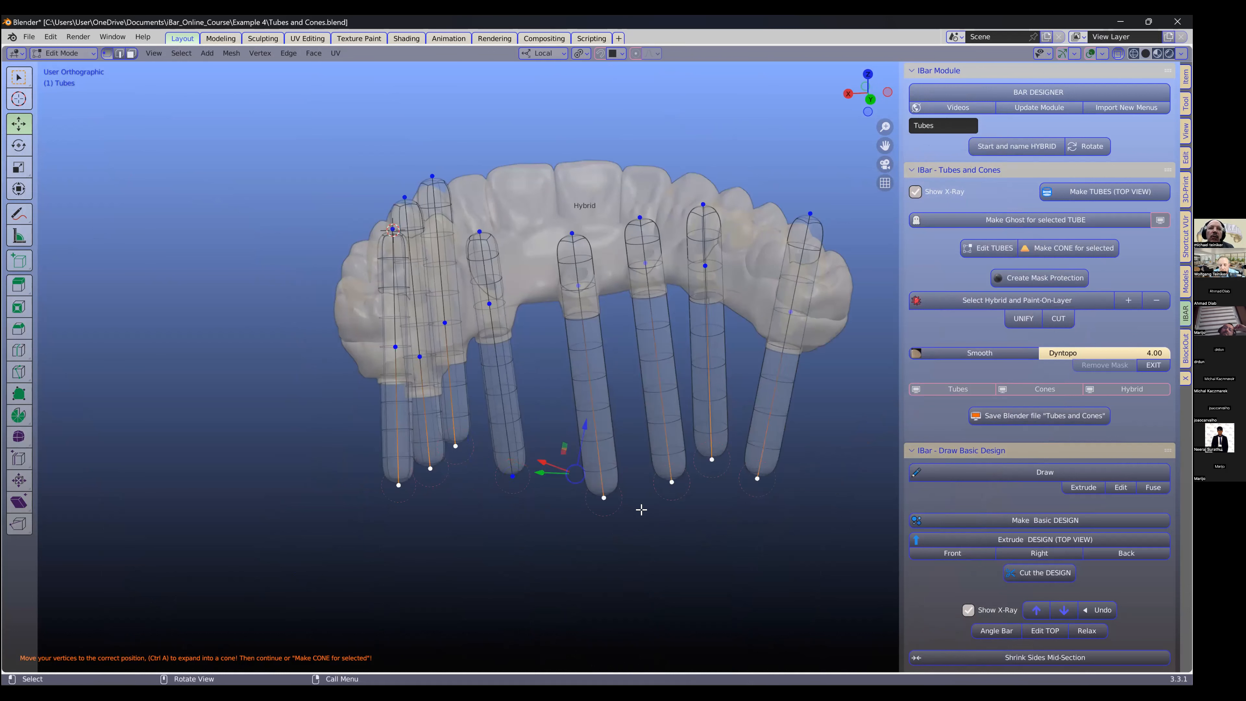
key("ctrl")
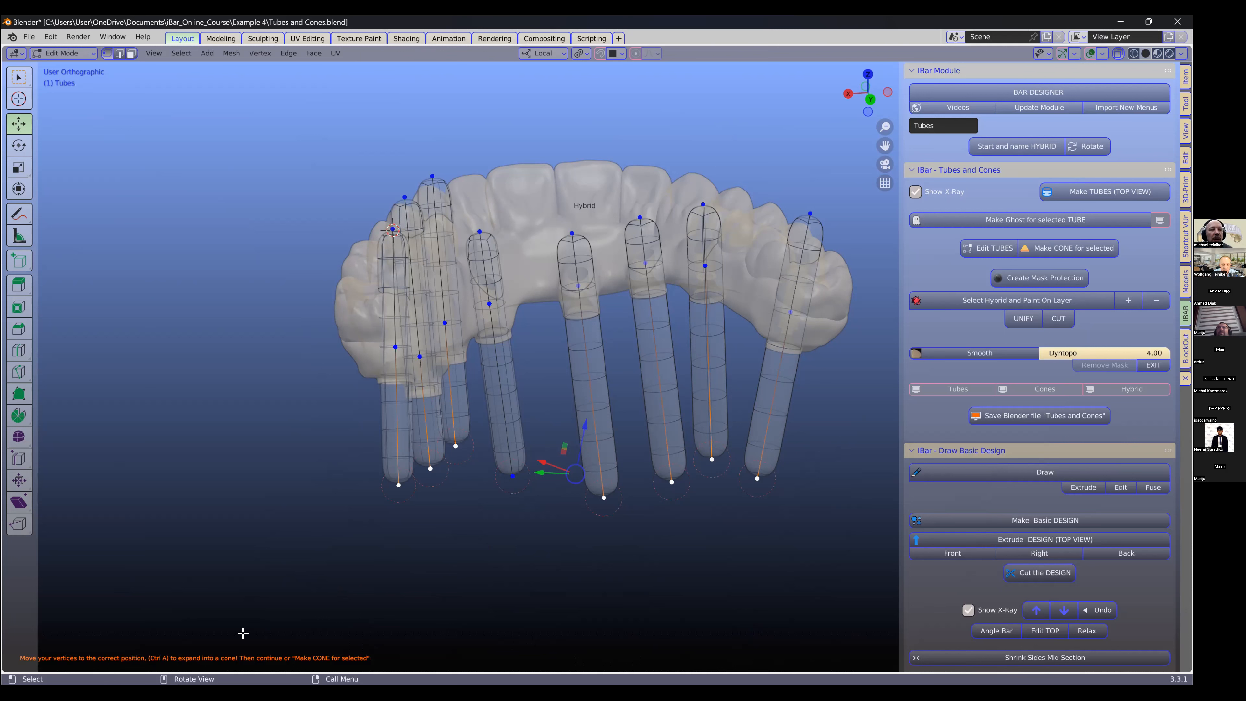
key("ctrl+a")
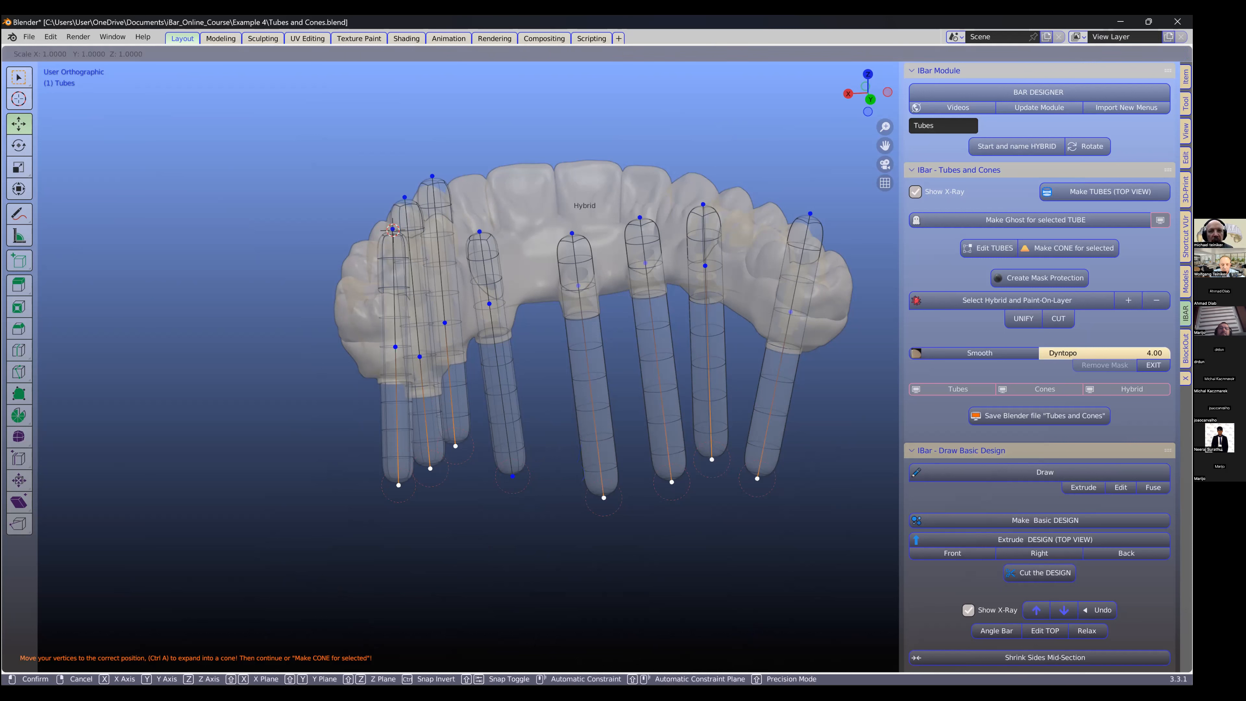
left_click(617, 563)
Step: Add the missed tube's lower end point to the selection and expand the lower ends of all eight tubes into wide bulbs with Skin Resize
left_click(517, 480, "shift")
key("ctrl+a")
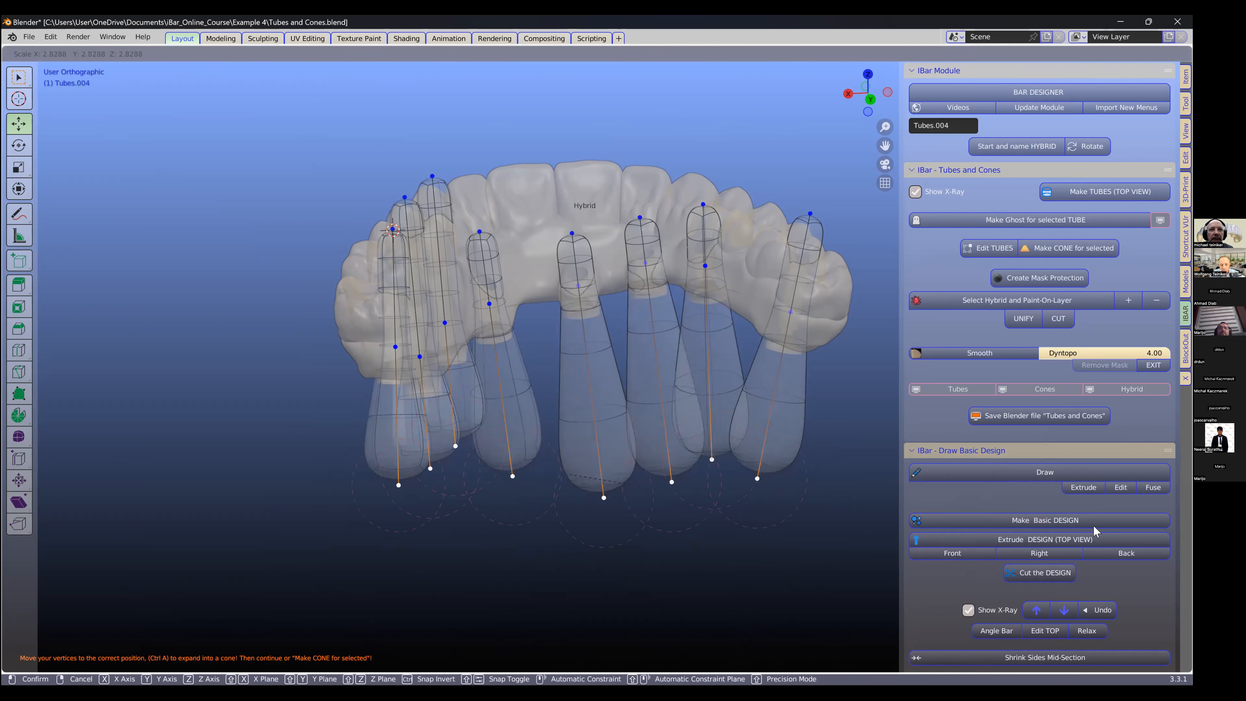
left_click(767, 480)
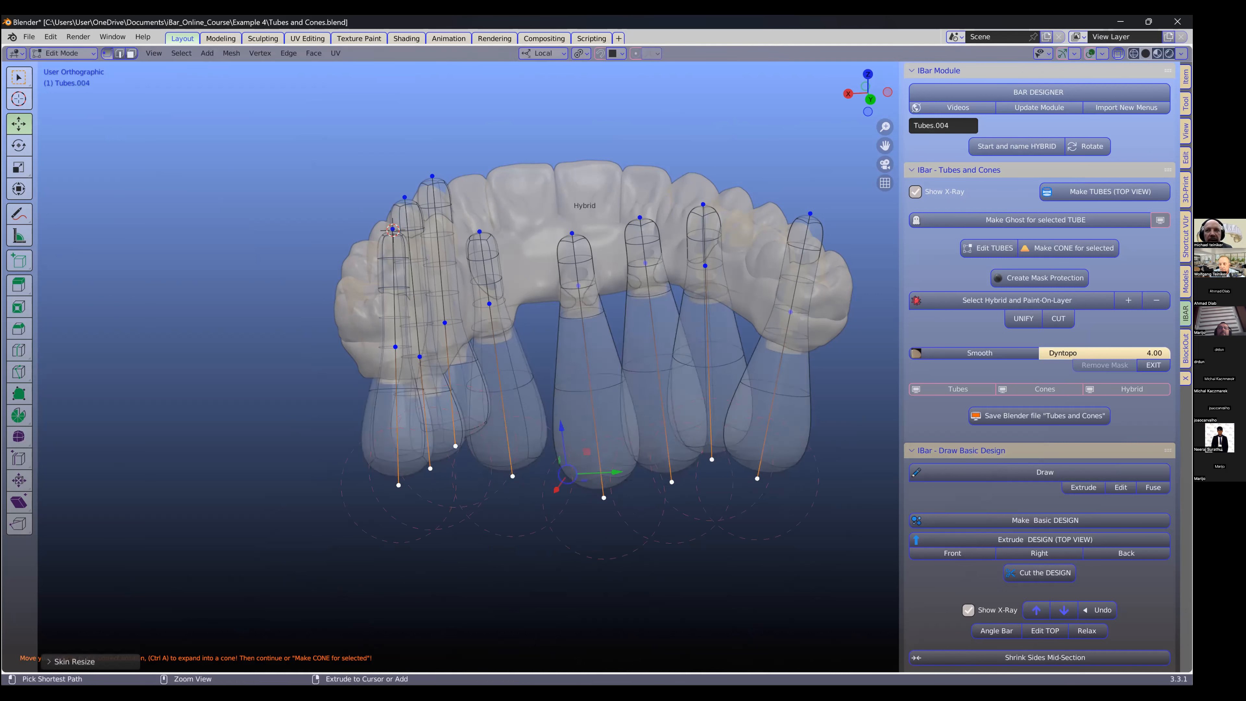
key("ctrl+a")
left_click(710, 488)
middle_click_drag(748, 463, 621, 494)
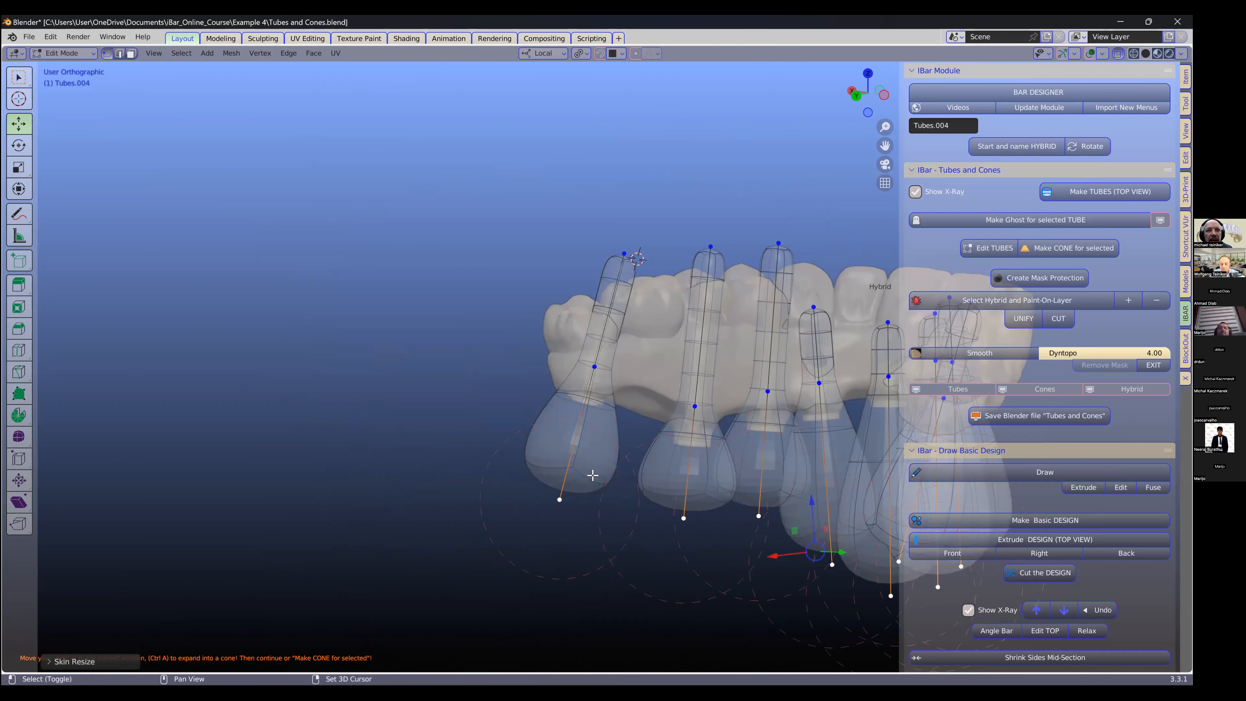
scroll(592, 475, "up", 5)
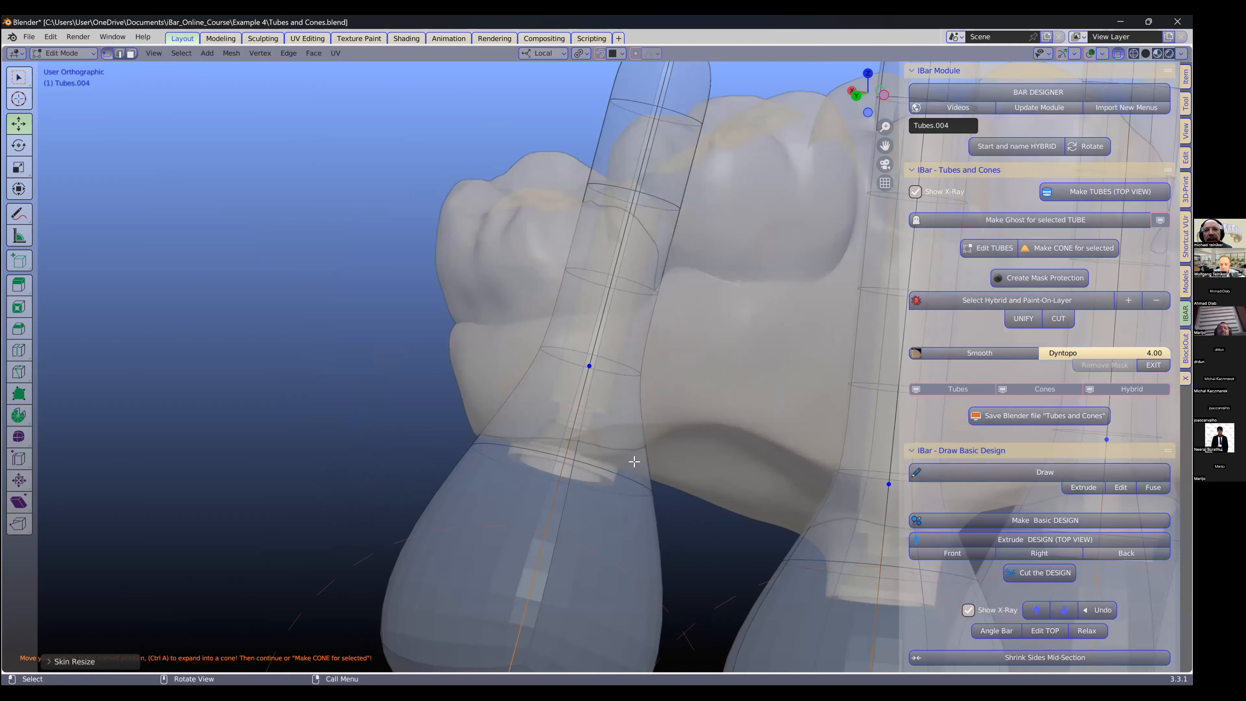
scroll(794, 475, "down", 9)
middle_click_drag(770, 471, 578, 484, "shift")
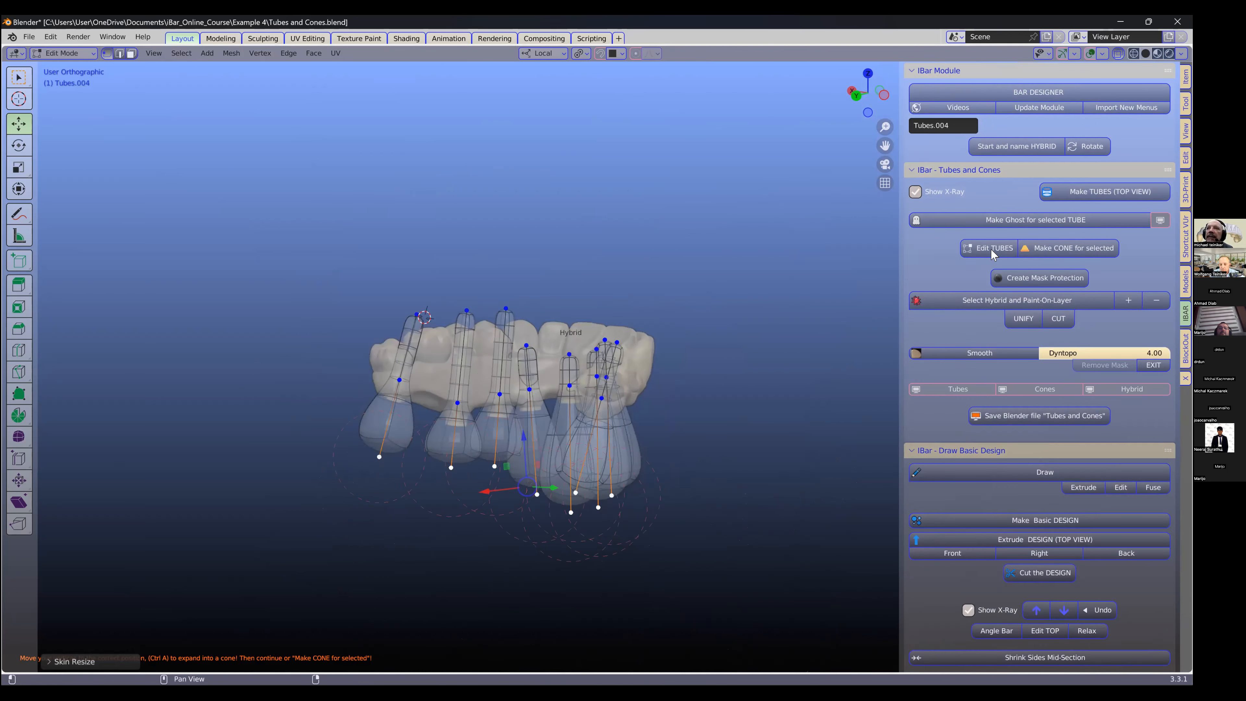
Step: Finish editing the tubes and convert all eight selected tubes with Make CONE for selected
left_click(991, 247)
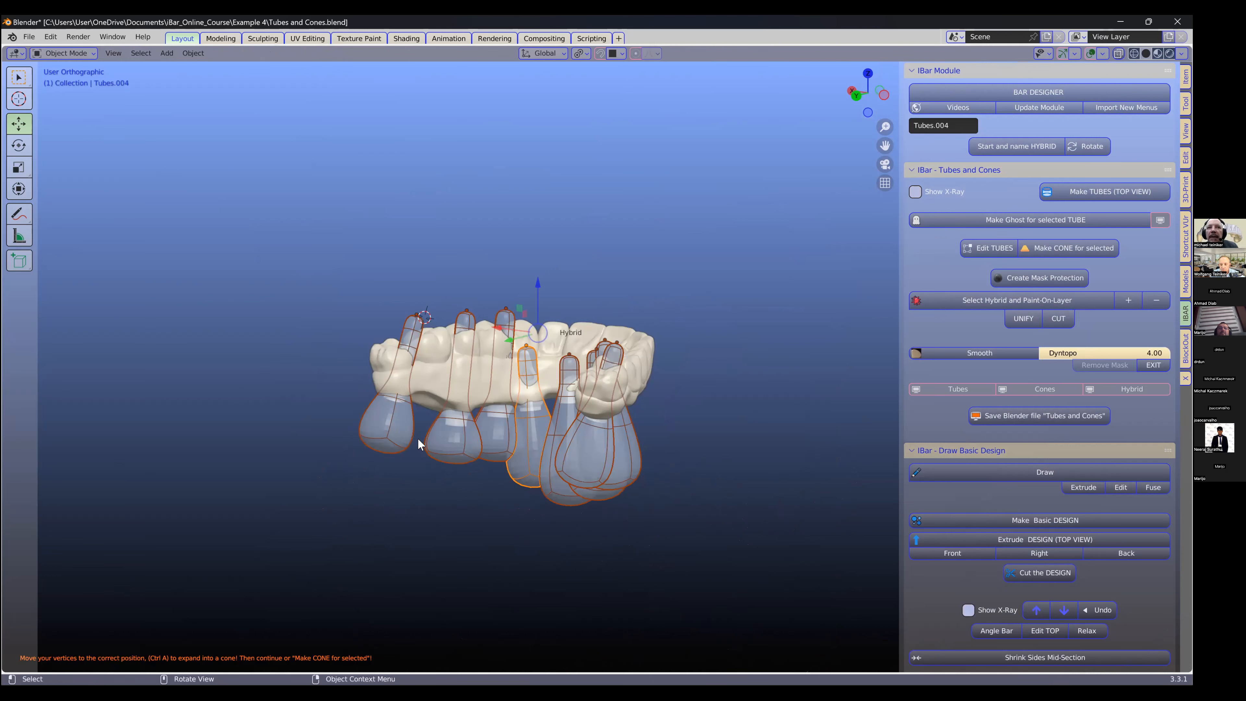
left_click(1044, 248)
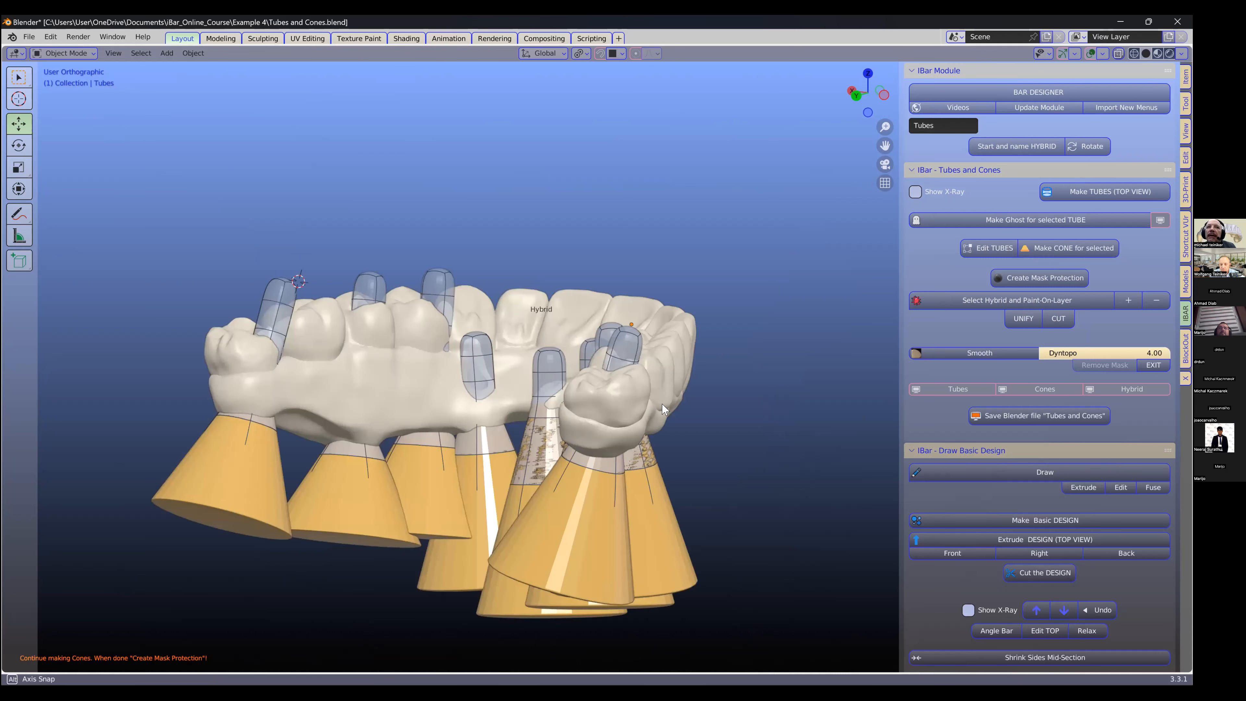
middle_click_drag(658, 407, 667, 404)
Step: Select the Hybrid scan and create the mask protection around its screw channels and collars
left_click(668, 334)
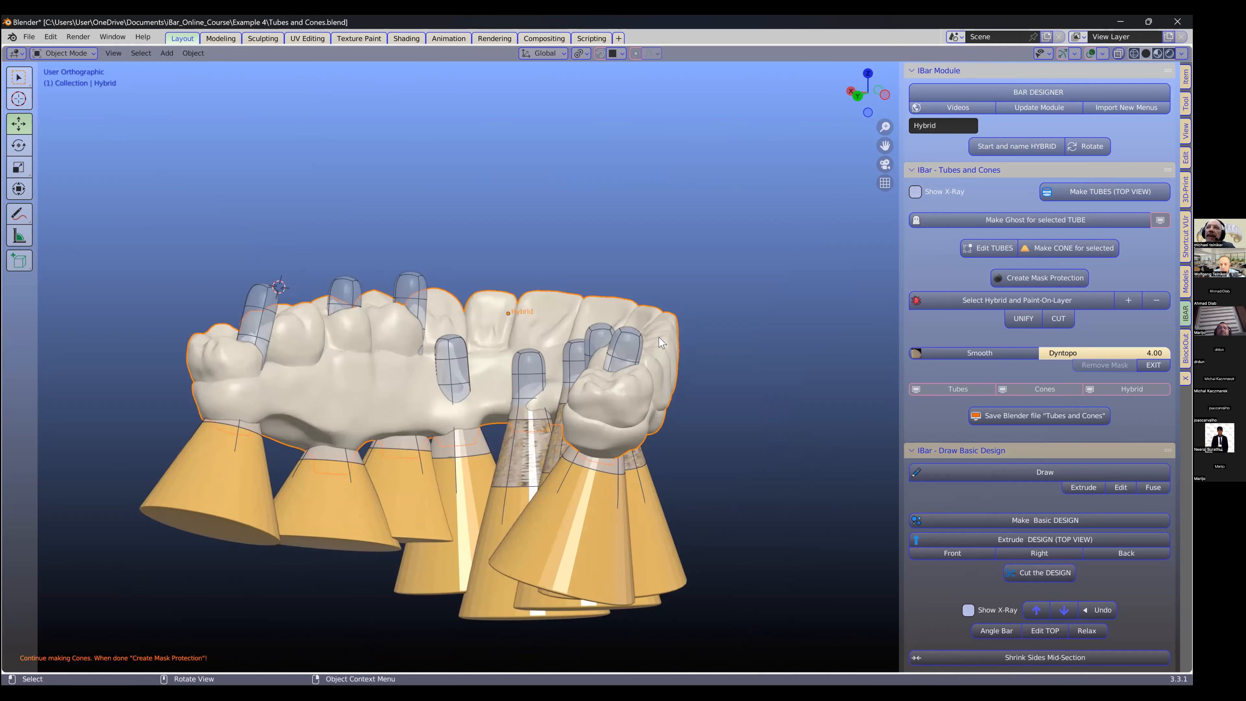
left_click(1039, 277)
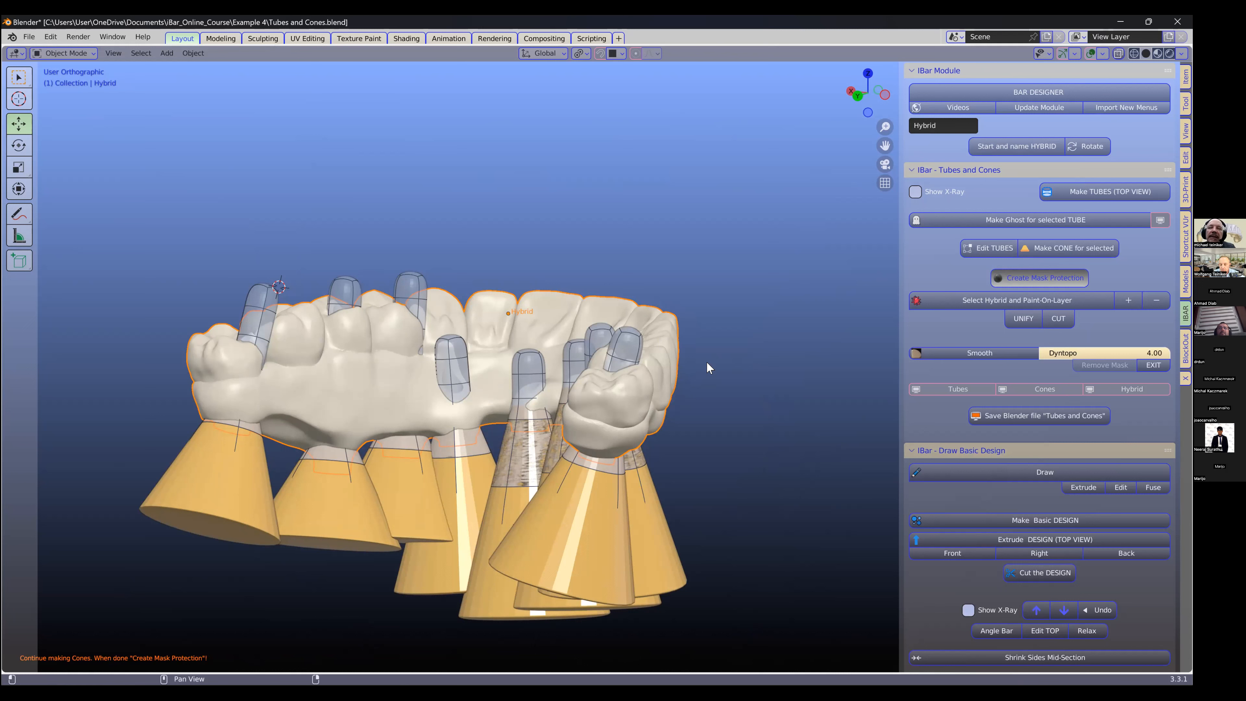
middle_click_drag(707, 365, 956, 330)
scroll(465, 436, "up", 2)
Step: Start smoothing the Hybrid and set the brush strength to 0.237
left_click(971, 359)
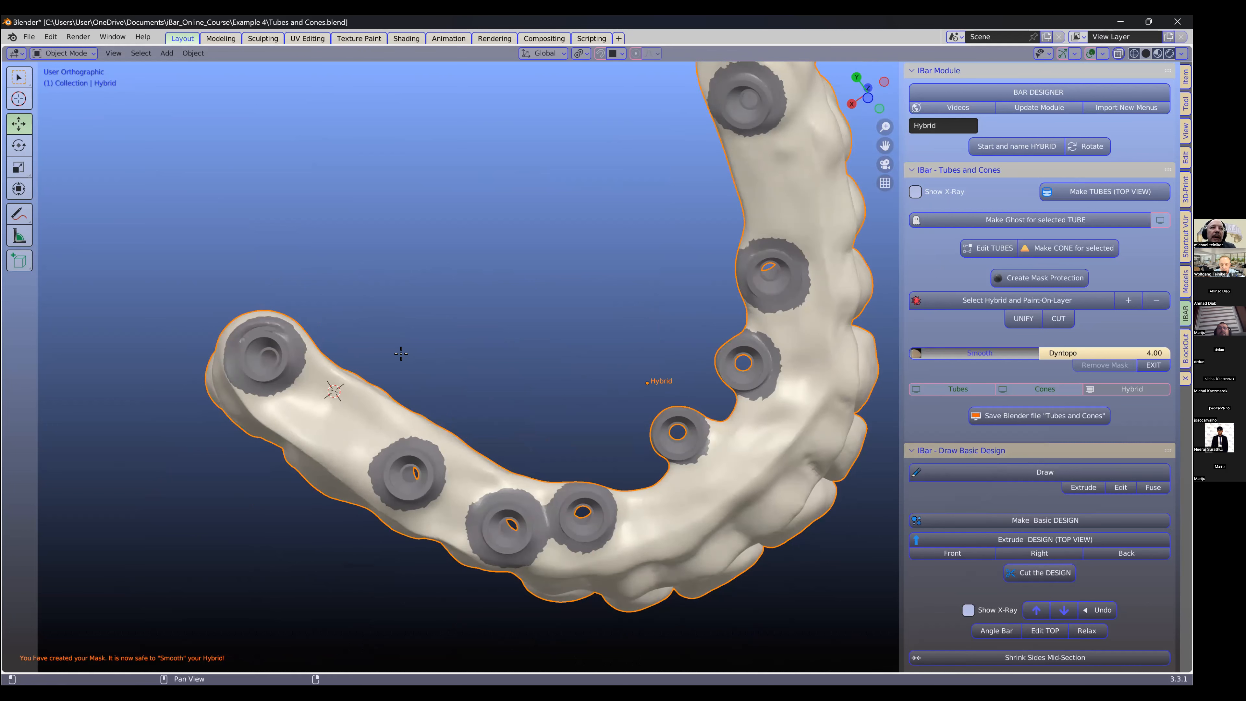
right_click(416, 322)
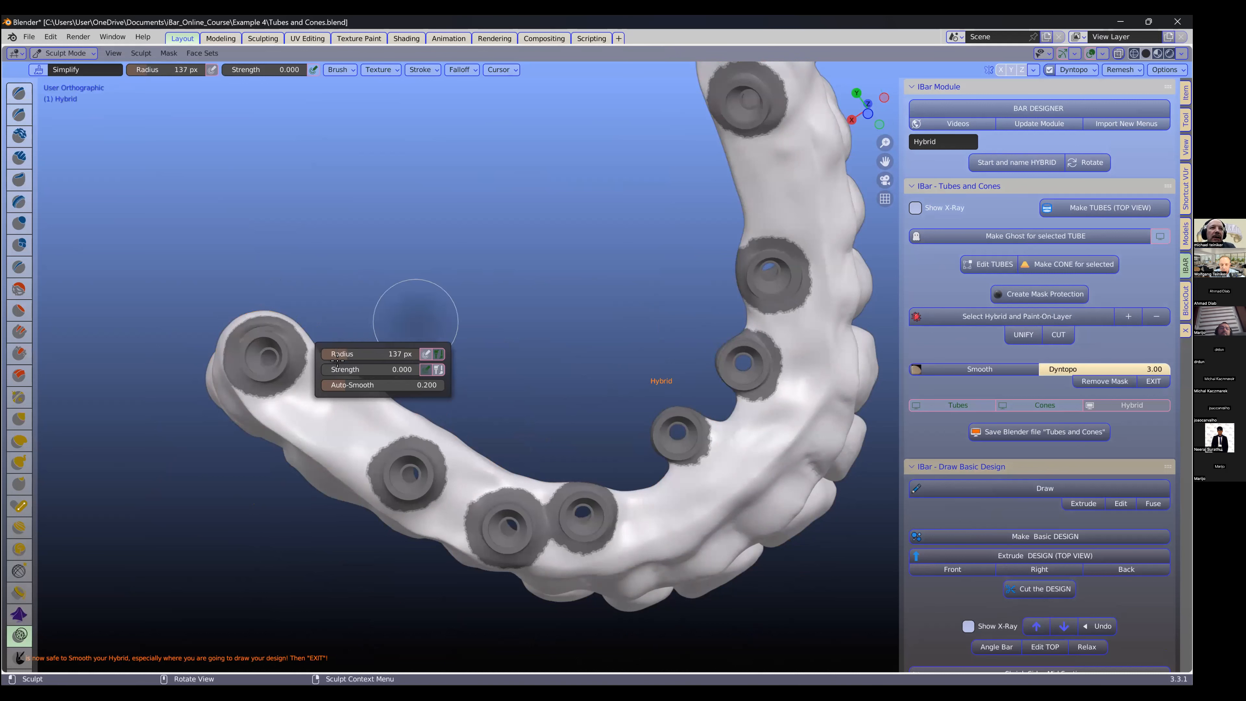
mouse_move(329, 369)
left_mouse_down()
mouse_move(363, 369)
mouse_move(349, 369)
left_mouse_up()
Step: Smooth the unmasked gum-side surface of the Hybrid from one rear end along the arch between the masked collars
mouse_move(353, 432)
middle_mouse_down("shift")
mouse_move(370, 395)
mouse_move(360, 348)
mouse_move(353, 427)
middle_mouse_up("shift")
scroll(335, 394, "up", 1)
scroll(305, 403, "up", 2)
mouse_move(344, 420)
left_mouse_down()
mouse_move(162, 351)
mouse_move(315, 427)
mouse_move(532, 478)
mouse_move(751, 572)
mouse_move(593, 544)
mouse_move(715, 561)
mouse_move(714, 525)
left_mouse_up()
mouse_move(656, 513)
middle_mouse_down("ctrl")
mouse_move(721, 443)
mouse_move(834, 409)
middle_mouse_up("ctrl")
mouse_move(834, 409)
left_mouse_down()
mouse_move(718, 488)
mouse_move(757, 505)
mouse_move(598, 507)
mouse_move(638, 472)
left_mouse_up()
middle_click_drag(652, 467, 777, 395)
mouse_move(776, 396)
left_mouse_down()
mouse_move(744, 367)
mouse_move(811, 412)
left_mouse_up()
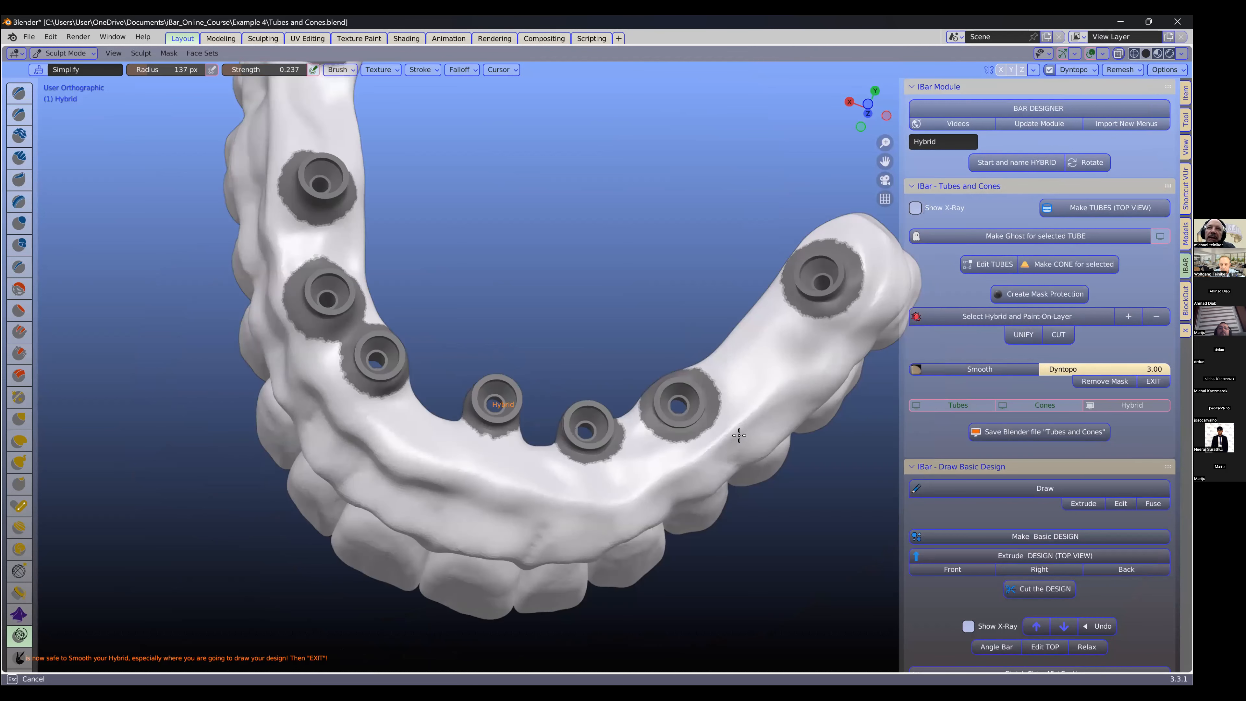
Step: Smooth the remaining gum-side surface and flanks of the Hybrid around the collars, and exit sculpting
middle_click_drag(734, 439, 870, 349)
middle_click_drag(857, 272, 786, 271)
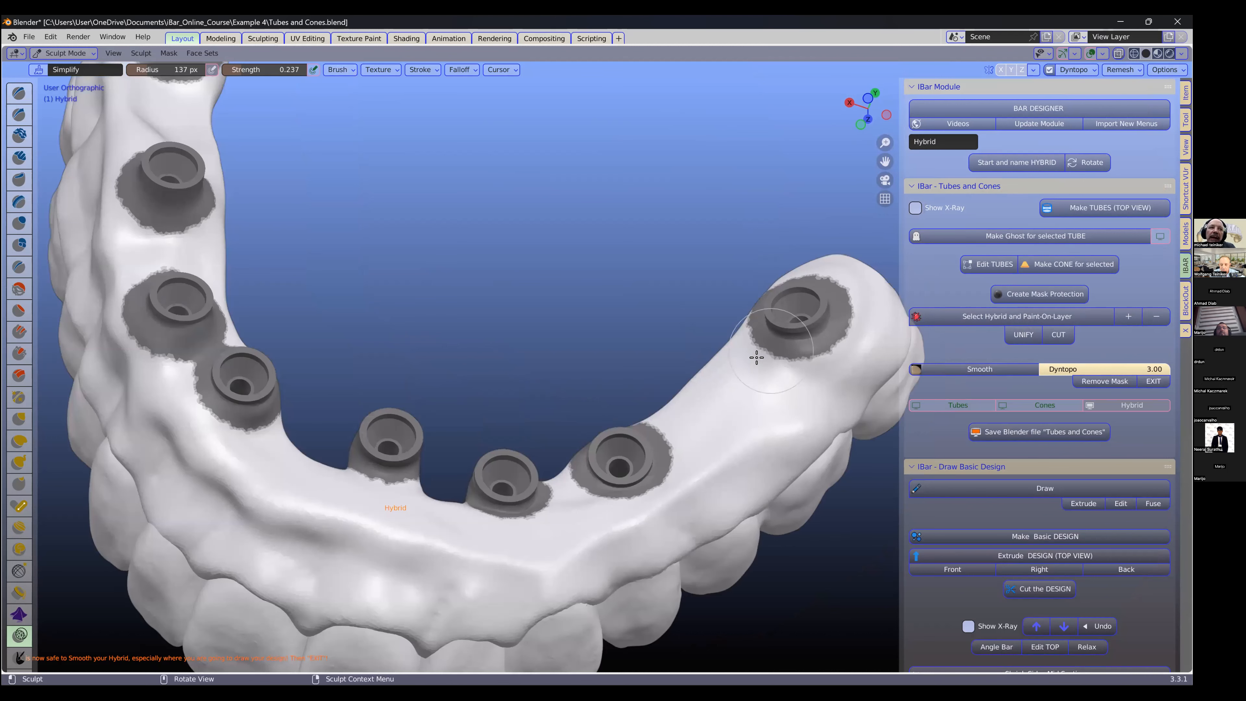
mouse_move(655, 388)
middle_mouse_down()
mouse_move(568, 407)
mouse_move(579, 384)
mouse_move(557, 429)
mouse_move(572, 483)
mouse_move(465, 528)
mouse_move(286, 571)
mouse_move(479, 508)
middle_mouse_up()
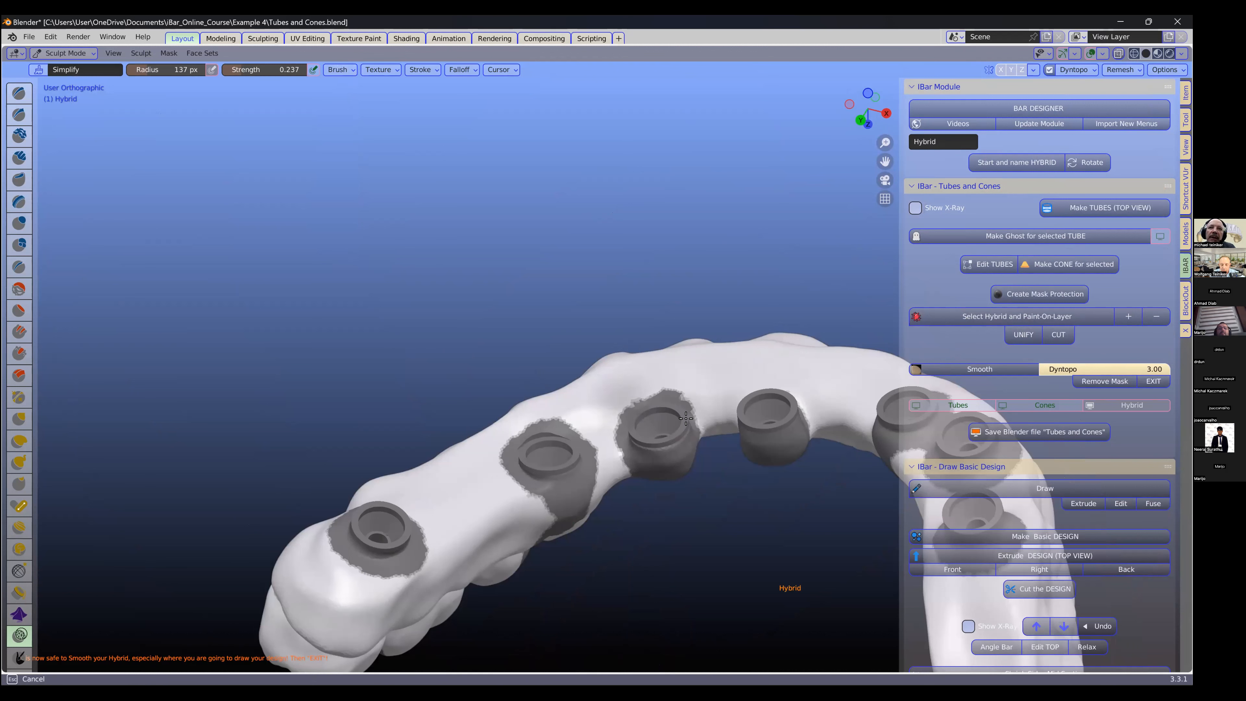
middle_click_drag(749, 459, 612, 528)
mouse_move(662, 586)
middle_mouse_down()
mouse_move(796, 417)
mouse_move(697, 387)
mouse_move(741, 382)
mouse_move(618, 379)
mouse_move(668, 400)
mouse_move(793, 504)
mouse_move(765, 506)
middle_mouse_up()
mouse_move(765, 506)
left_mouse_down()
mouse_move(660, 491)
mouse_move(754, 480)
mouse_move(743, 495)
mouse_move(762, 417)
mouse_move(771, 478)
mouse_move(705, 447)
mouse_move(701, 478)
mouse_move(788, 529)
mouse_move(757, 523)
mouse_move(747, 485)
mouse_move(646, 451)
left_mouse_up()
middle_click_drag(646, 452, 668, 473)
mouse_move(668, 473)
left_mouse_down()
mouse_move(605, 443)
mouse_move(841, 533)
mouse_move(740, 443)
mouse_move(793, 426)
mouse_move(522, 405)
mouse_move(540, 456)
mouse_move(482, 470)
left_mouse_up()
mouse_move(454, 493)
middle_mouse_down()
mouse_move(320, 509)
mouse_move(287, 489)
middle_mouse_up()
left_click(1152, 381)
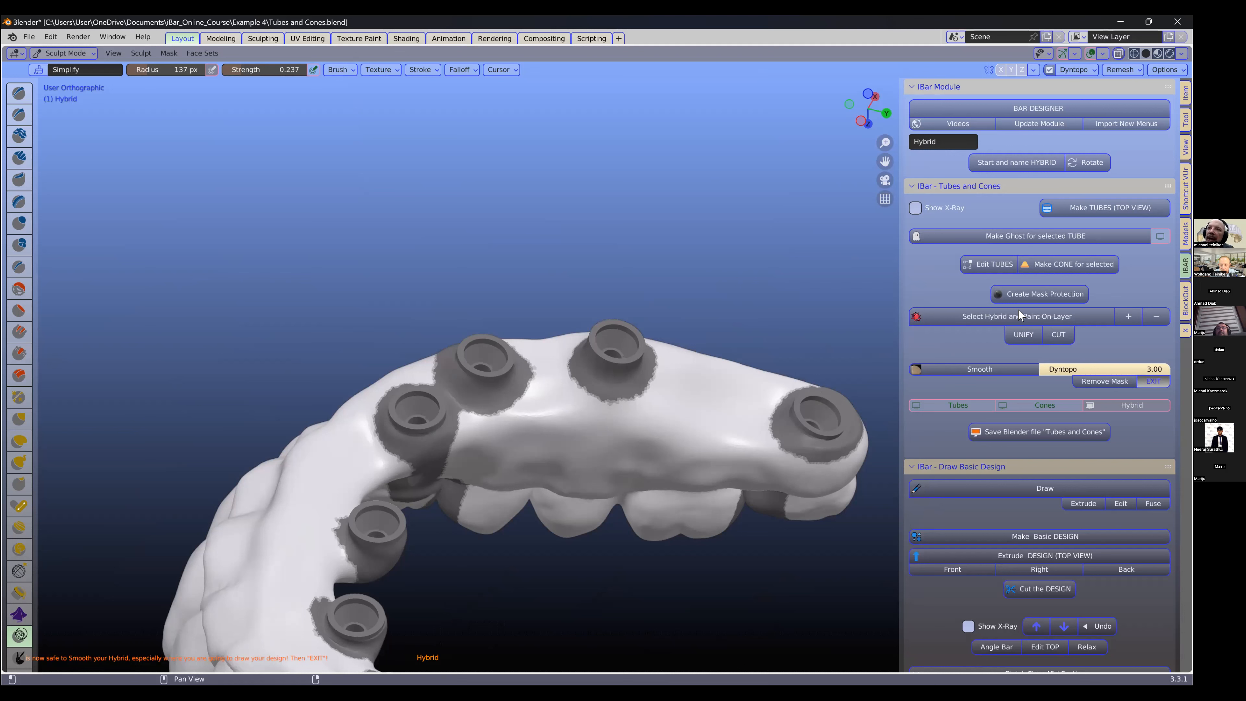
left_click(1032, 315)
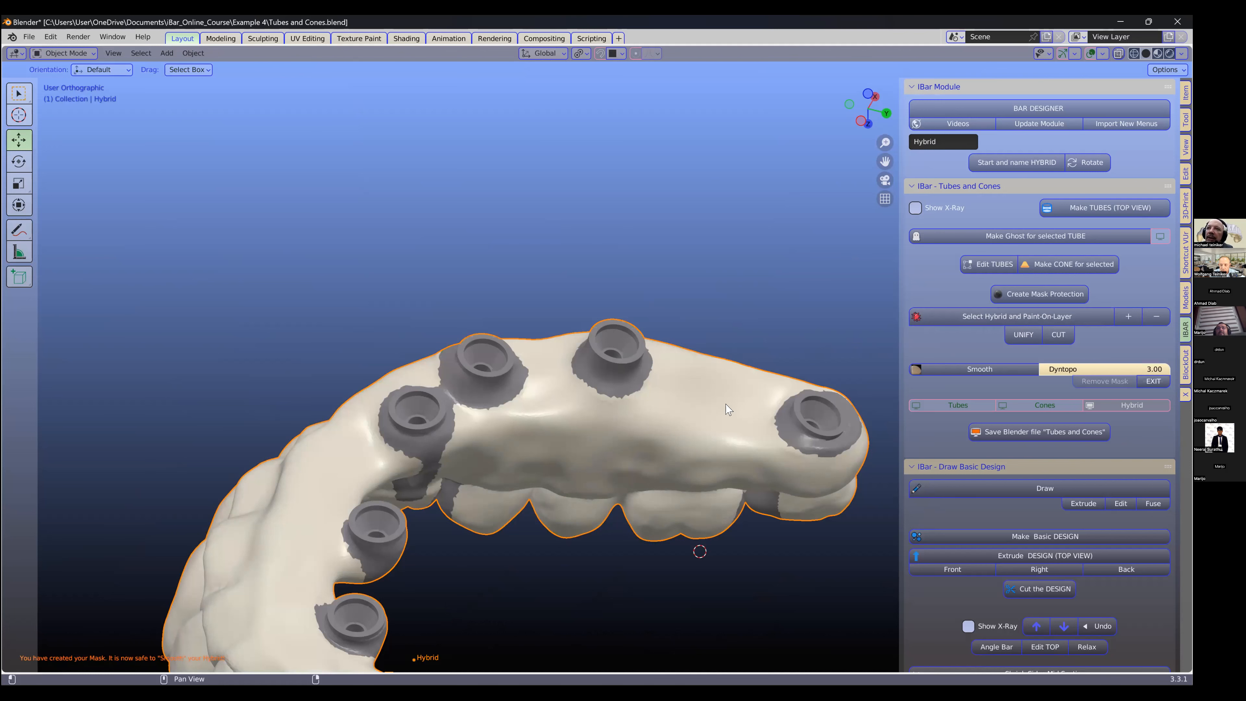
Step: Examine the masked zones around the screw channel openings and collars on the teeth and front surface of the Hybrid
middle_click_drag(837, 374, 657, 424)
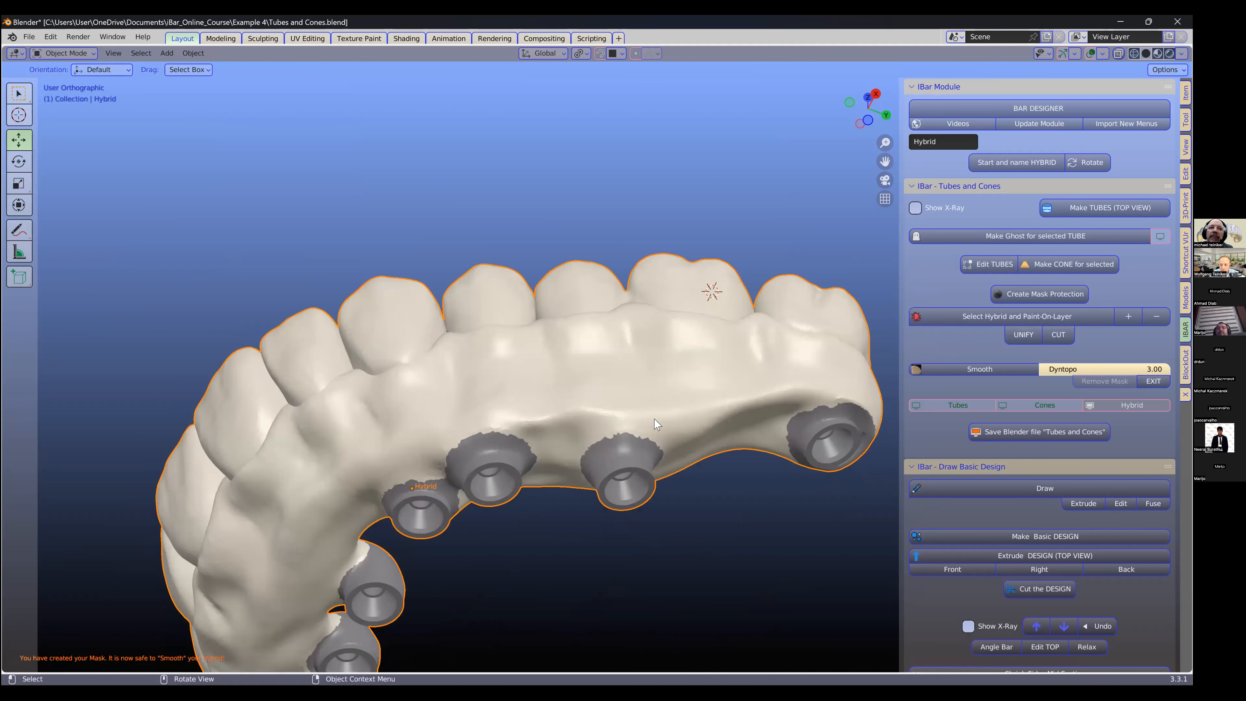
mouse_move(588, 444)
middle_mouse_down()
mouse_move(530, 465)
mouse_move(611, 435)
middle_mouse_up()
scroll(528, 465, "up", 3)
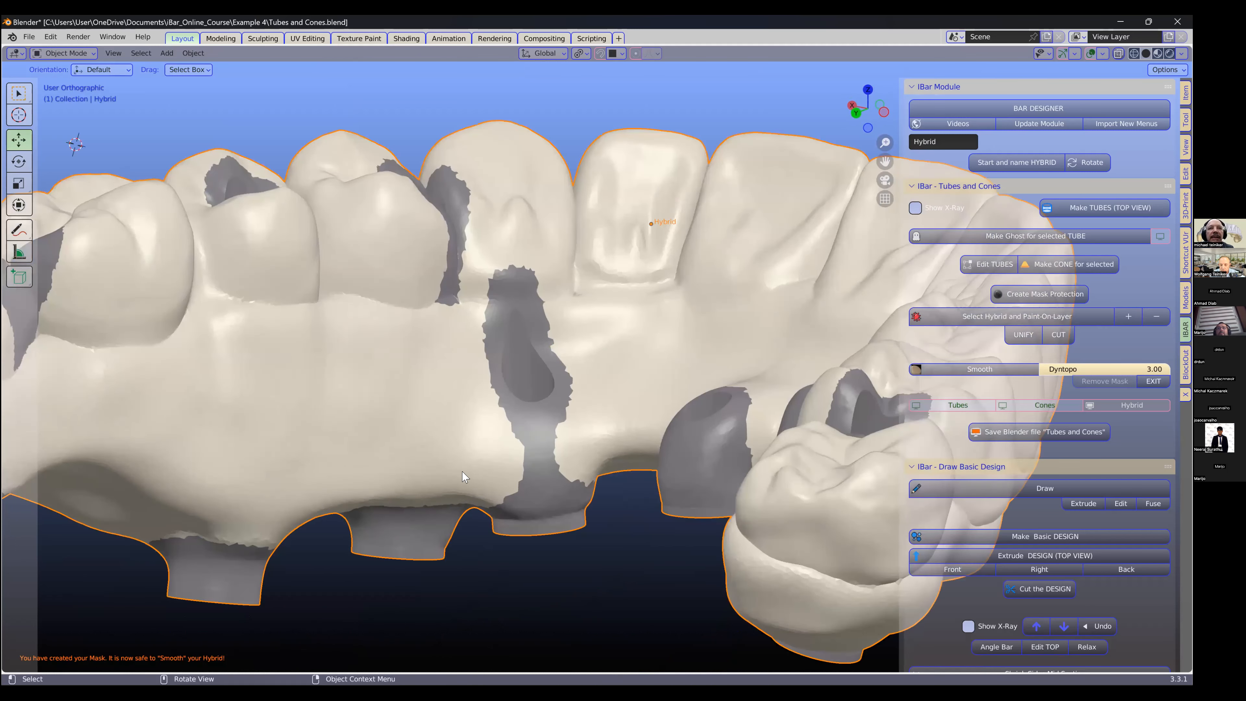
scroll(632, 446, "up", 1)
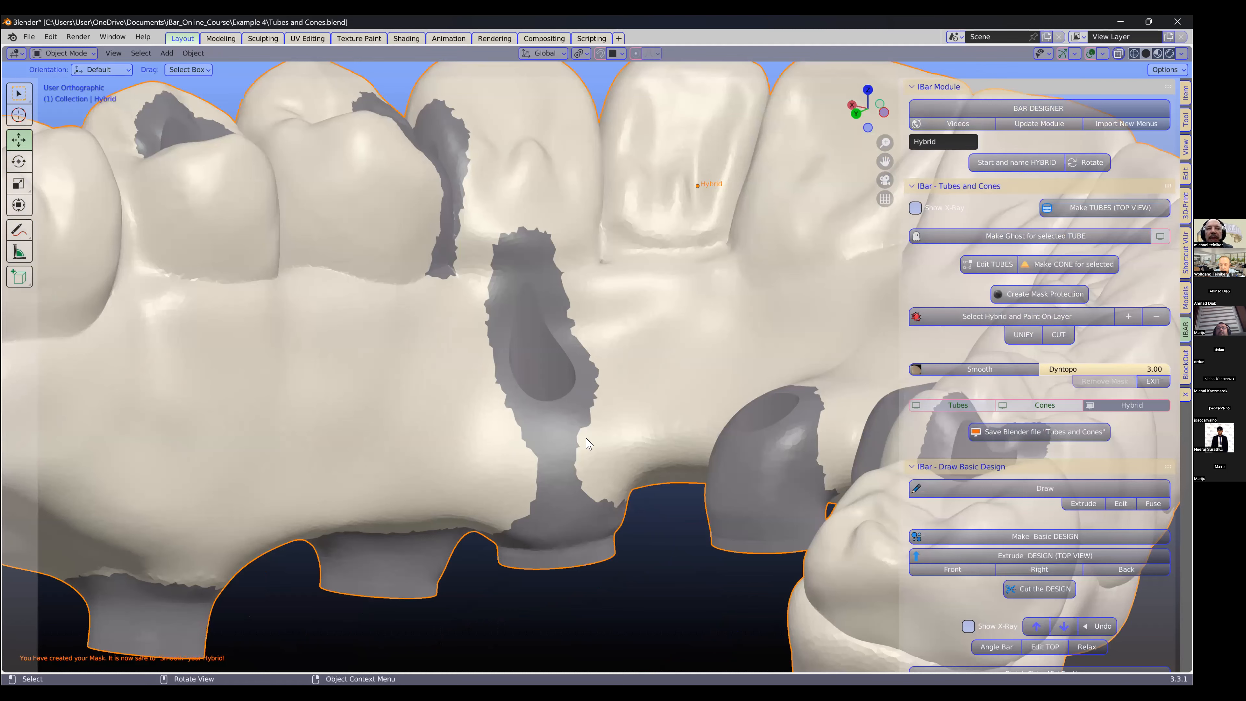
scroll(588, 445, "down", 2)
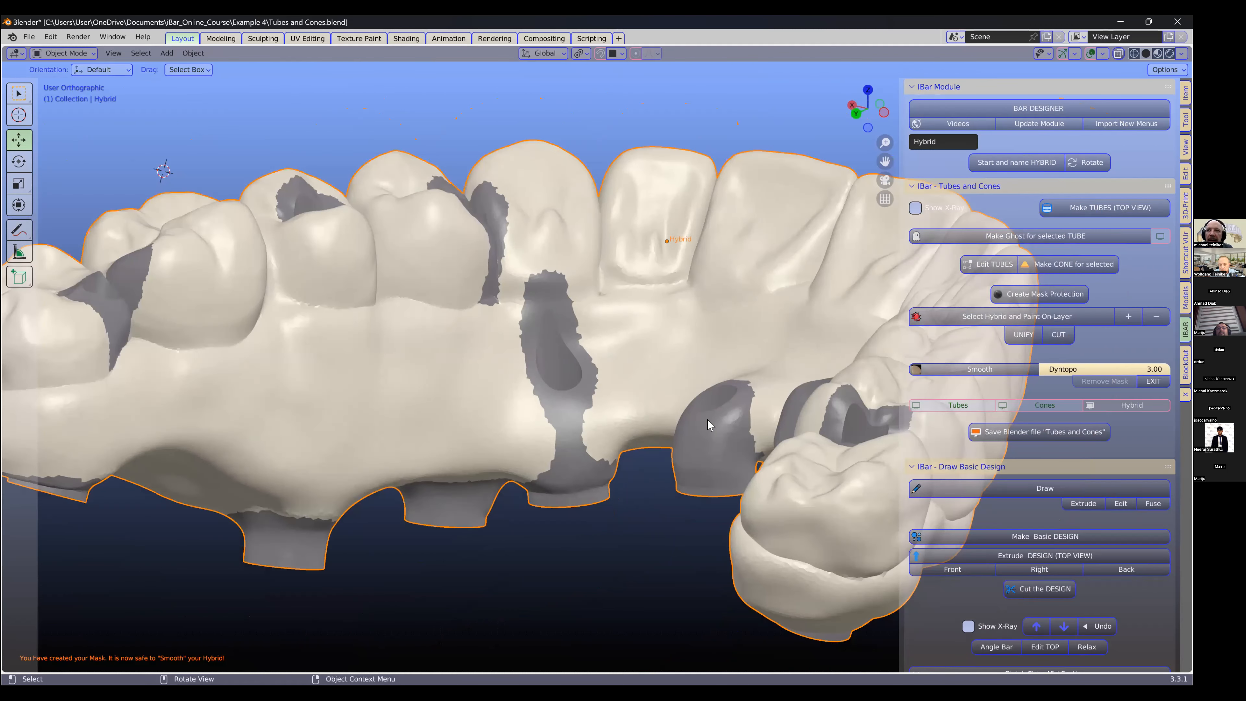
scroll(573, 460, "up", 1)
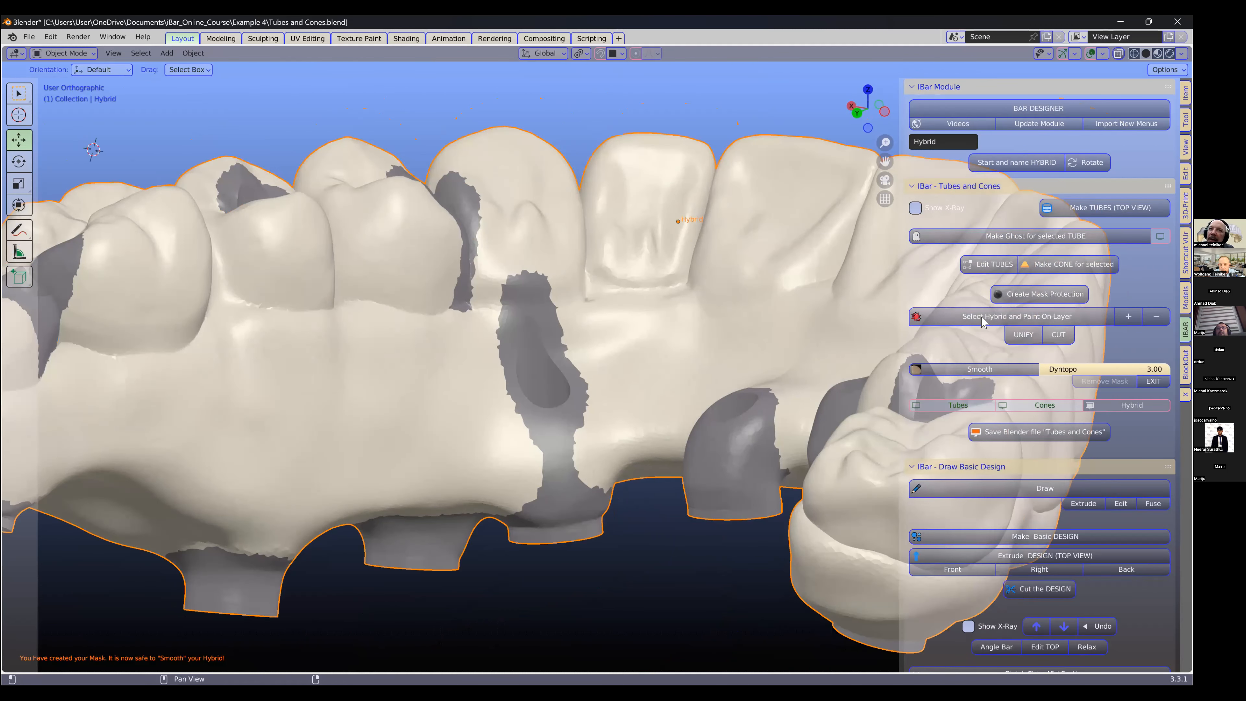
middle_click_drag(633, 430, 407, 486)
scroll(452, 402, "up", 1)
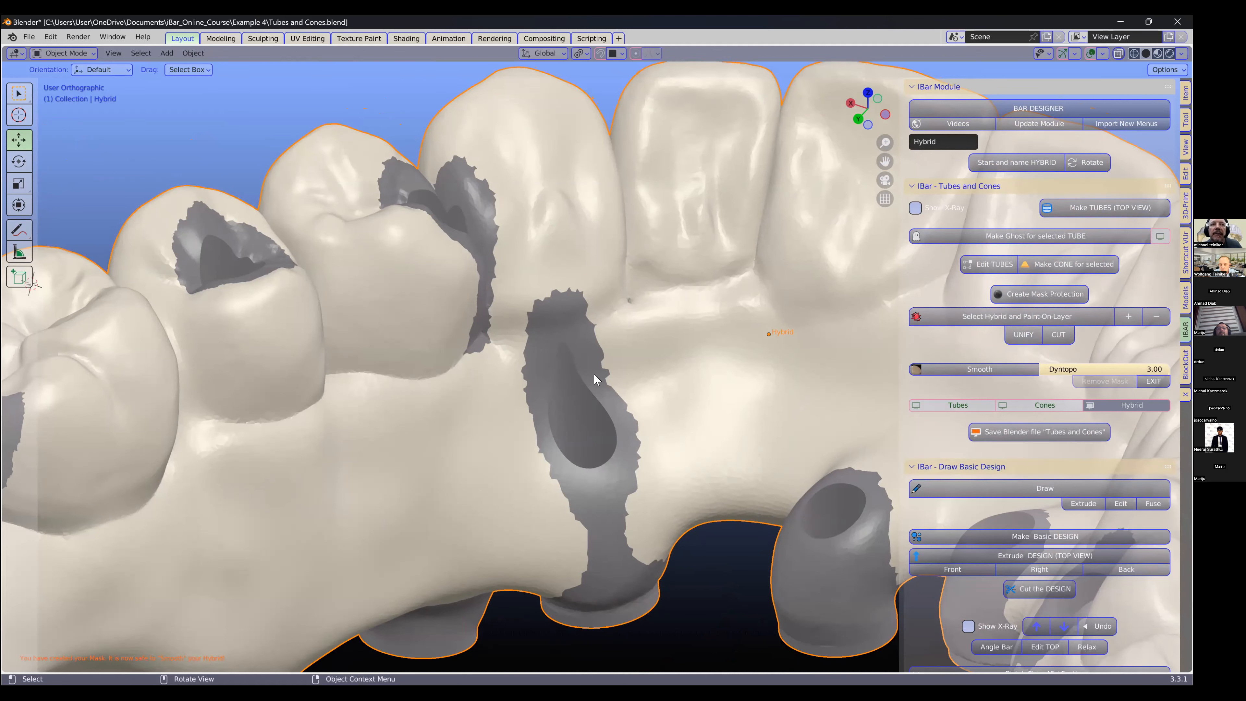
scroll(478, 554, "down", 4)
middle_click_drag(451, 540, 490, 547)
scroll(829, 474, "up", 2)
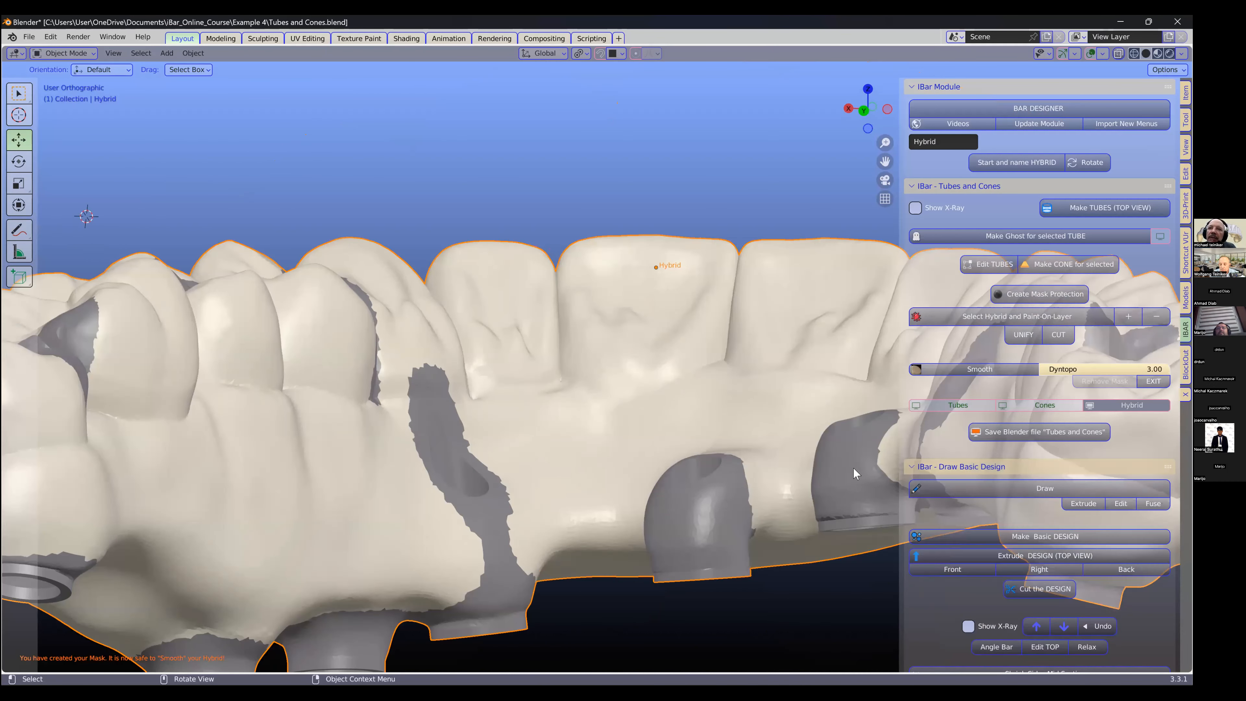
Step: Save the Blender file "Tubes and Cones" and show only the Draw Basic Design tools
middle_click_drag(529, 544, 620, 477)
scroll(596, 495, "up", 1)
scroll(619, 477, "down", 2)
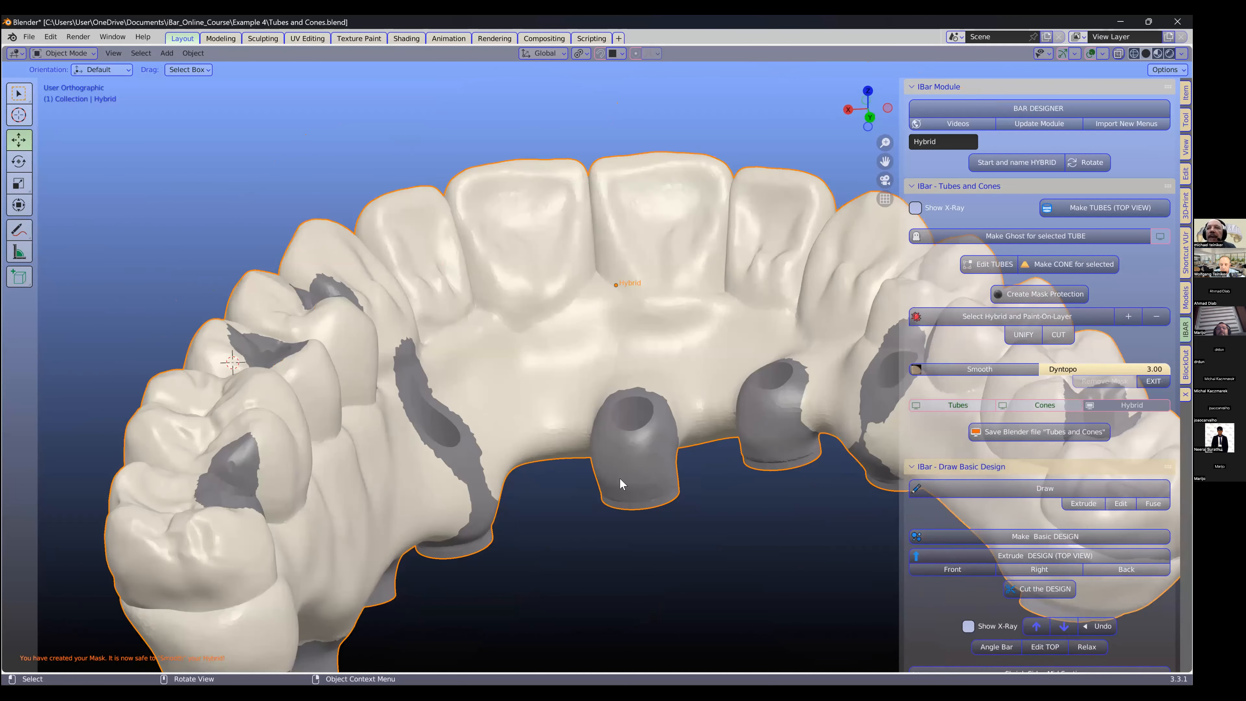
scroll(918, 469, "up", 1)
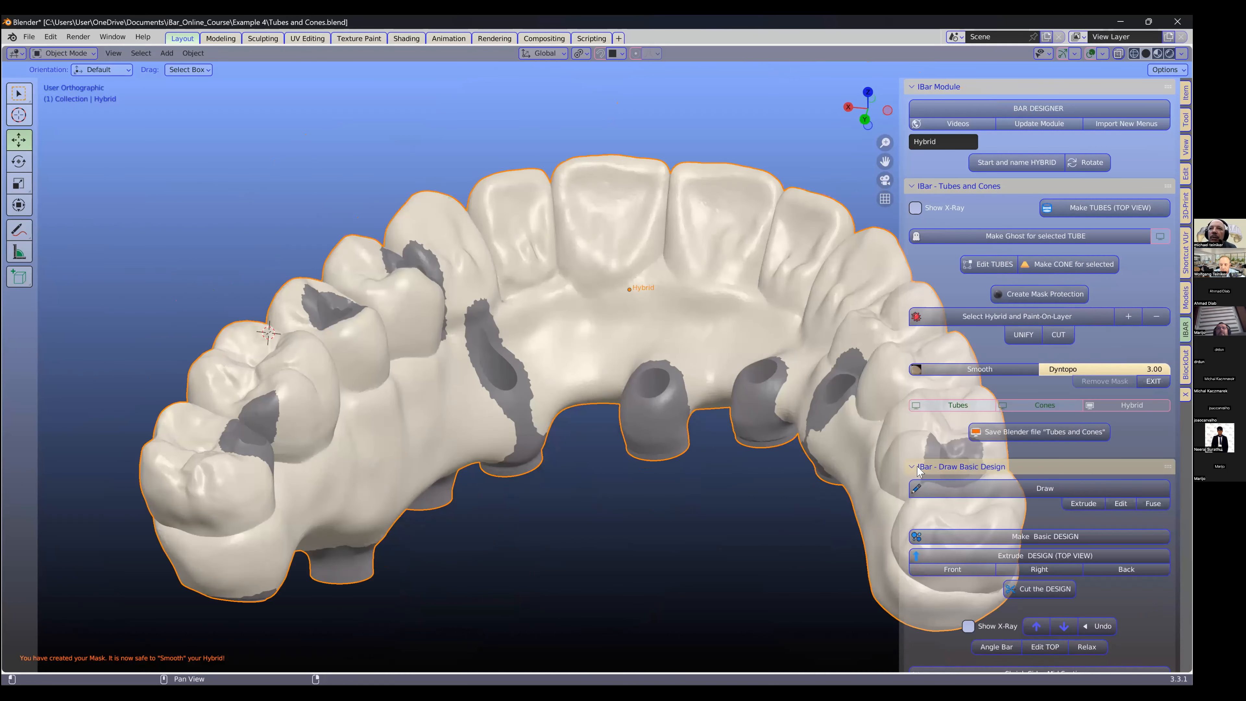
scroll(938, 457, "down", 1)
left_click(1034, 419)
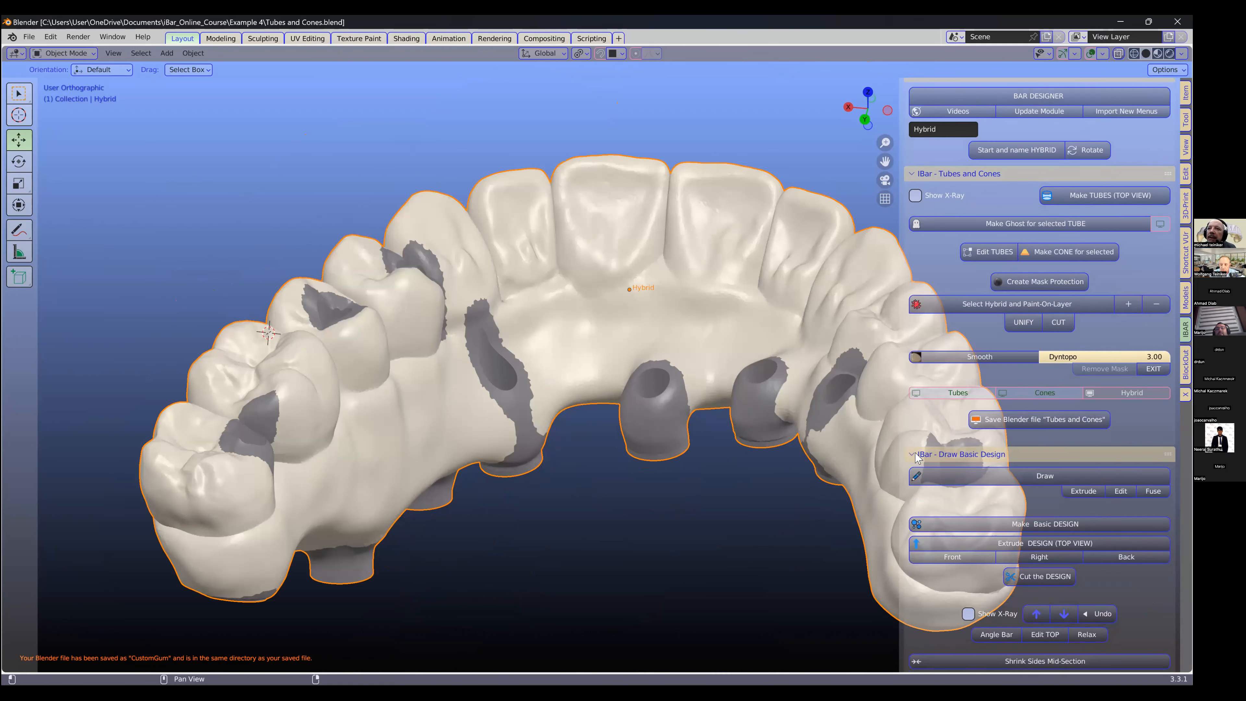
middle_click_drag(915, 457, 965, 383)
left_click(964, 381, "ctrl")
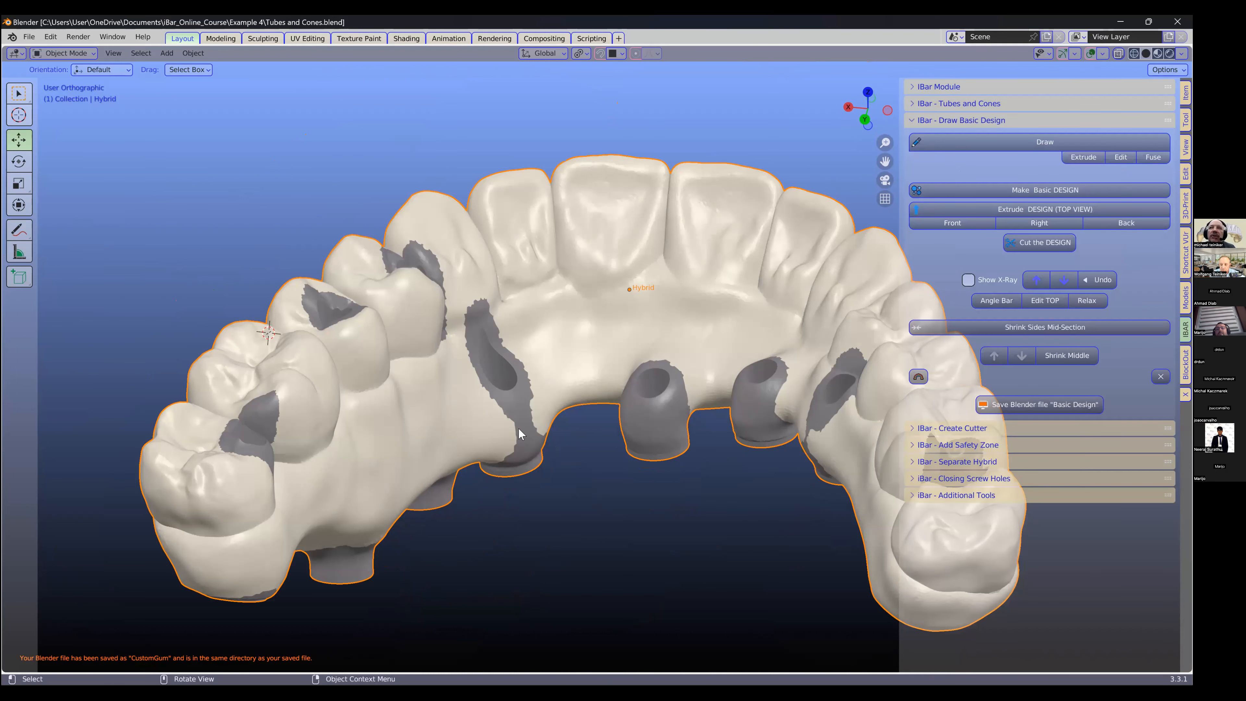
middle_click_drag(503, 429, 504, 421)
middle_click_drag(386, 466, 381, 472)
scroll(405, 475, "up", 2)
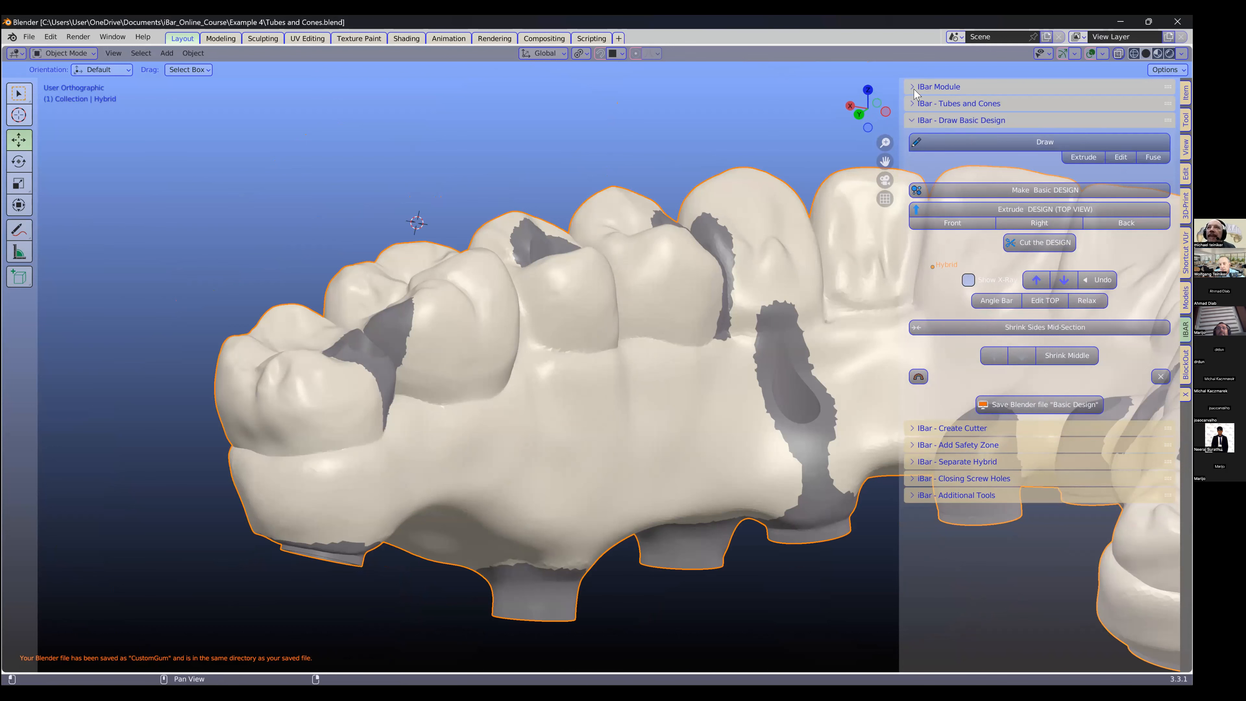
left_click(914, 103)
left_click(915, 86)
scroll(923, 418, "down", 3)
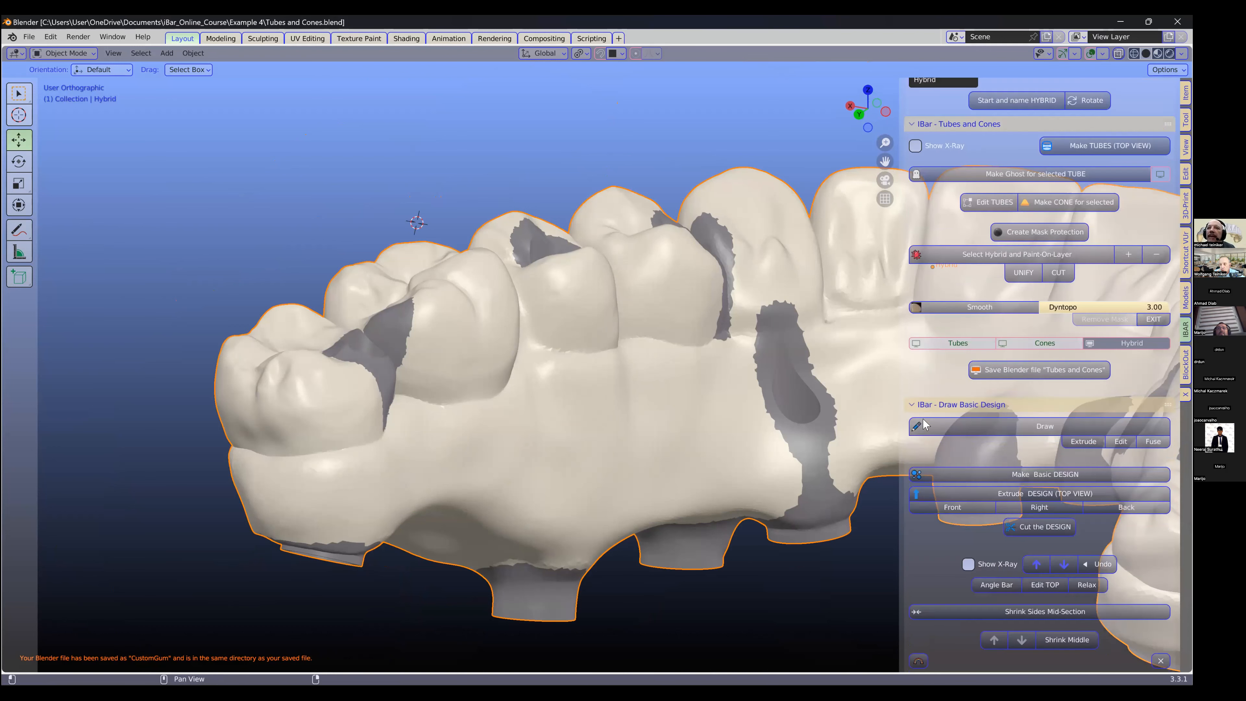
scroll(924, 425, "down", 1)
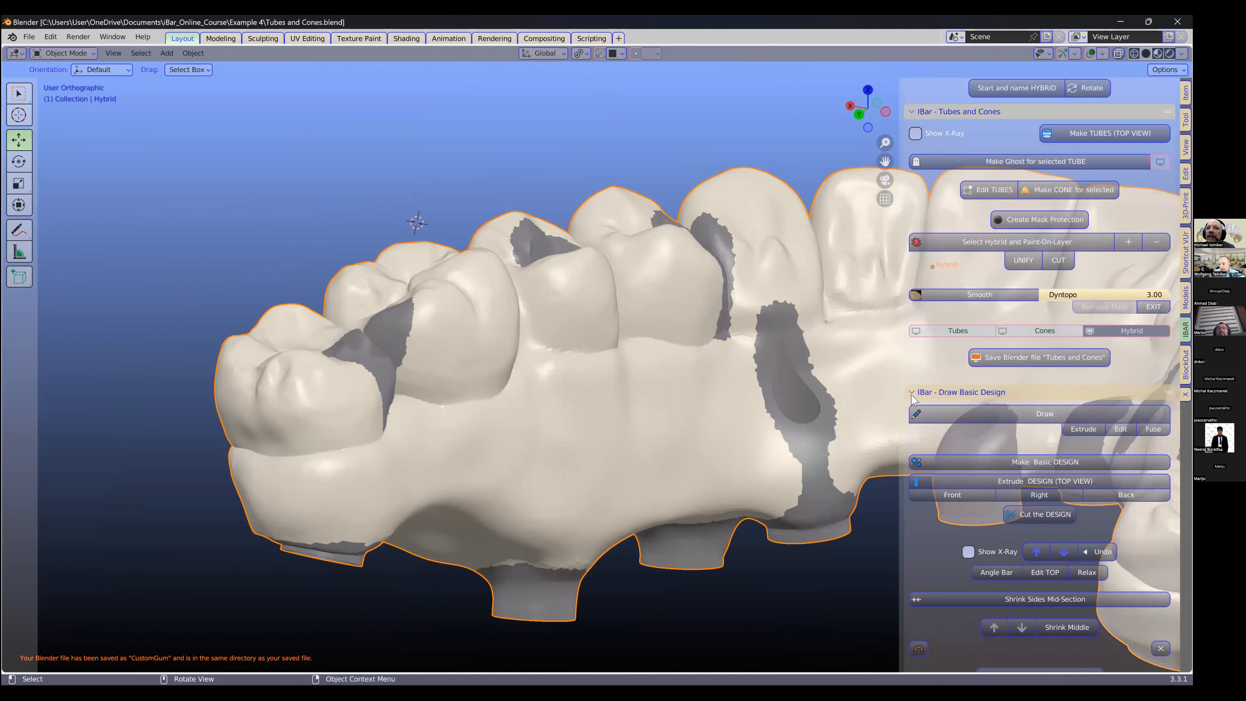
left_click(1026, 393, "ctrl")
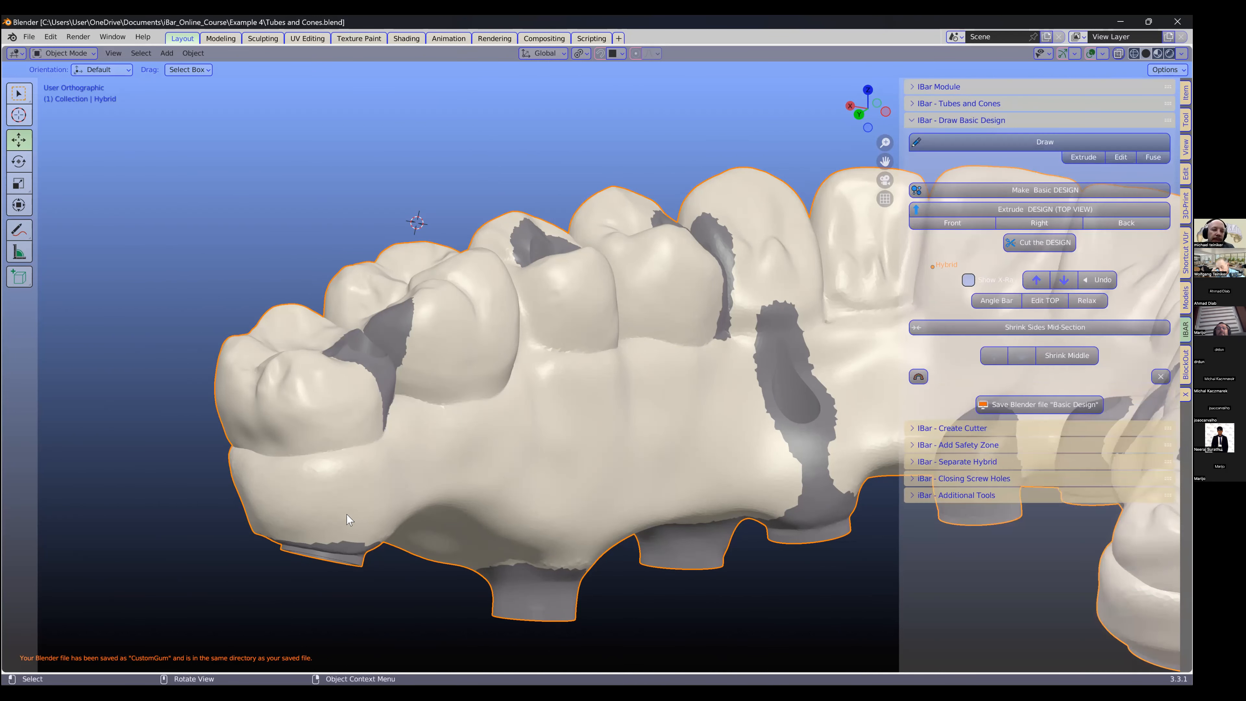
Step: Place the 3D cursor on the inner flank just above the rearmost collar and start drawing the design line there
right_click(329, 524, "shift")
scroll(392, 513, "down", 1)
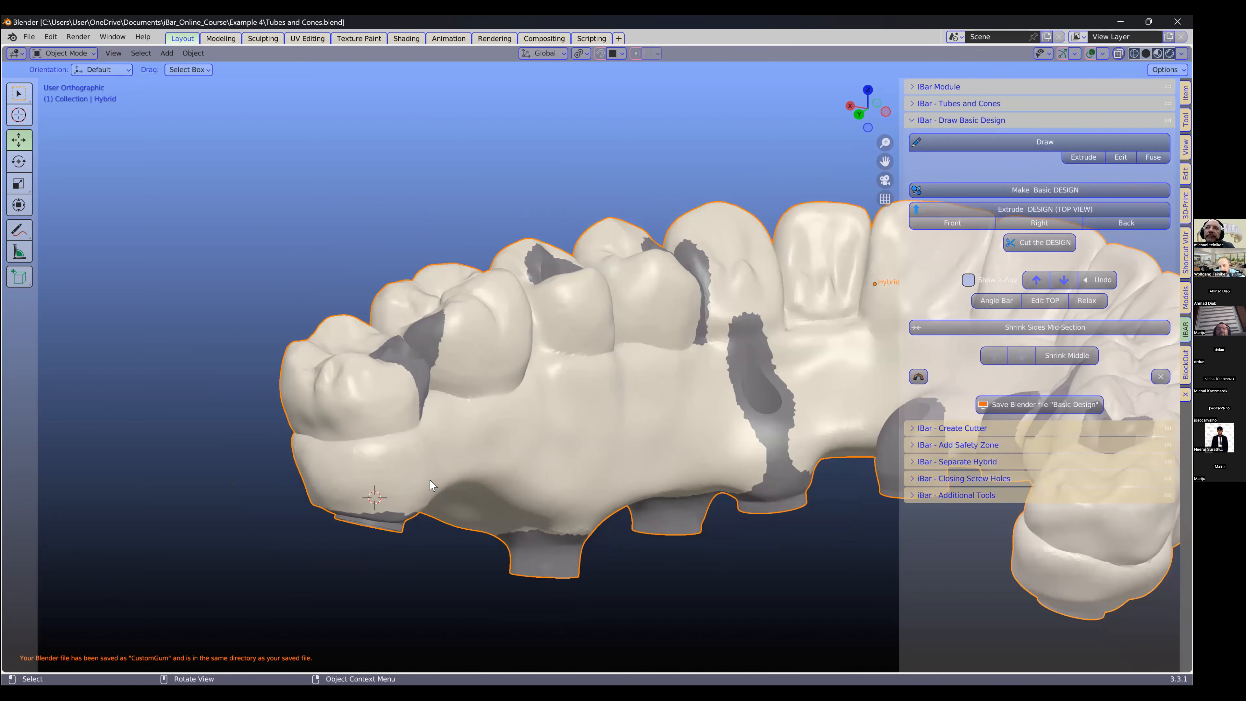
middle_click_drag(431, 482, 429, 480)
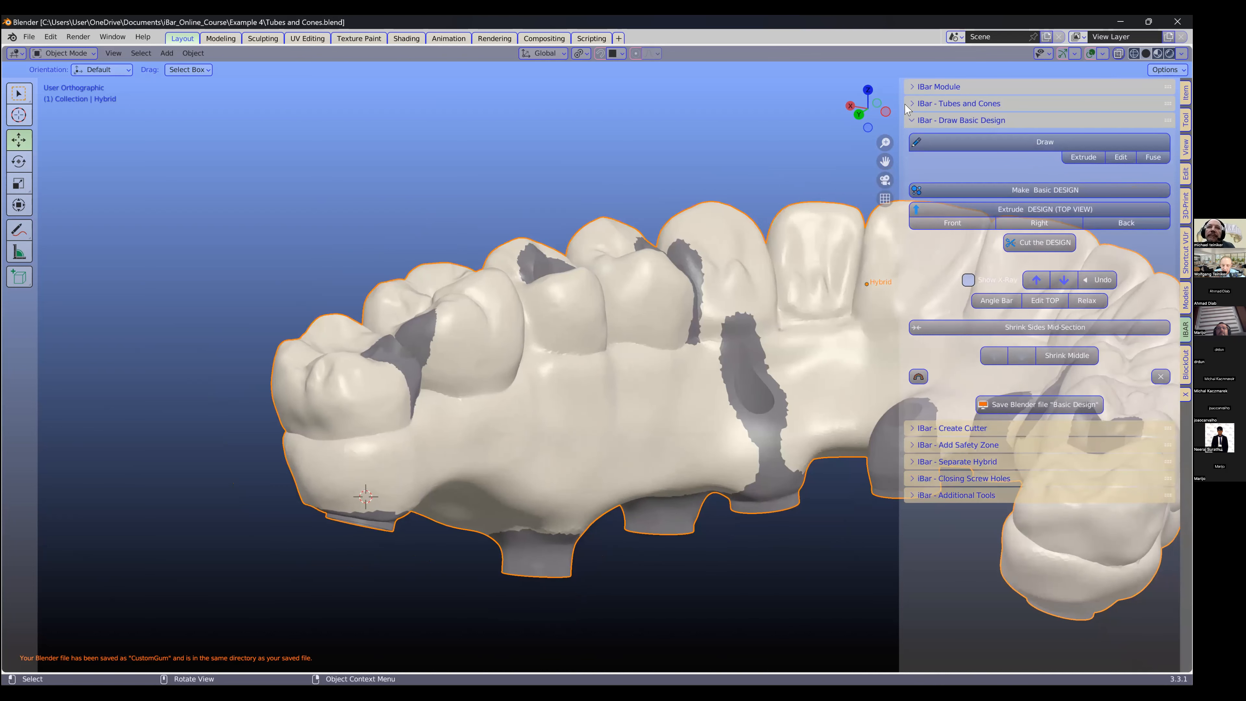
middle_click_drag(719, 435, 705, 446)
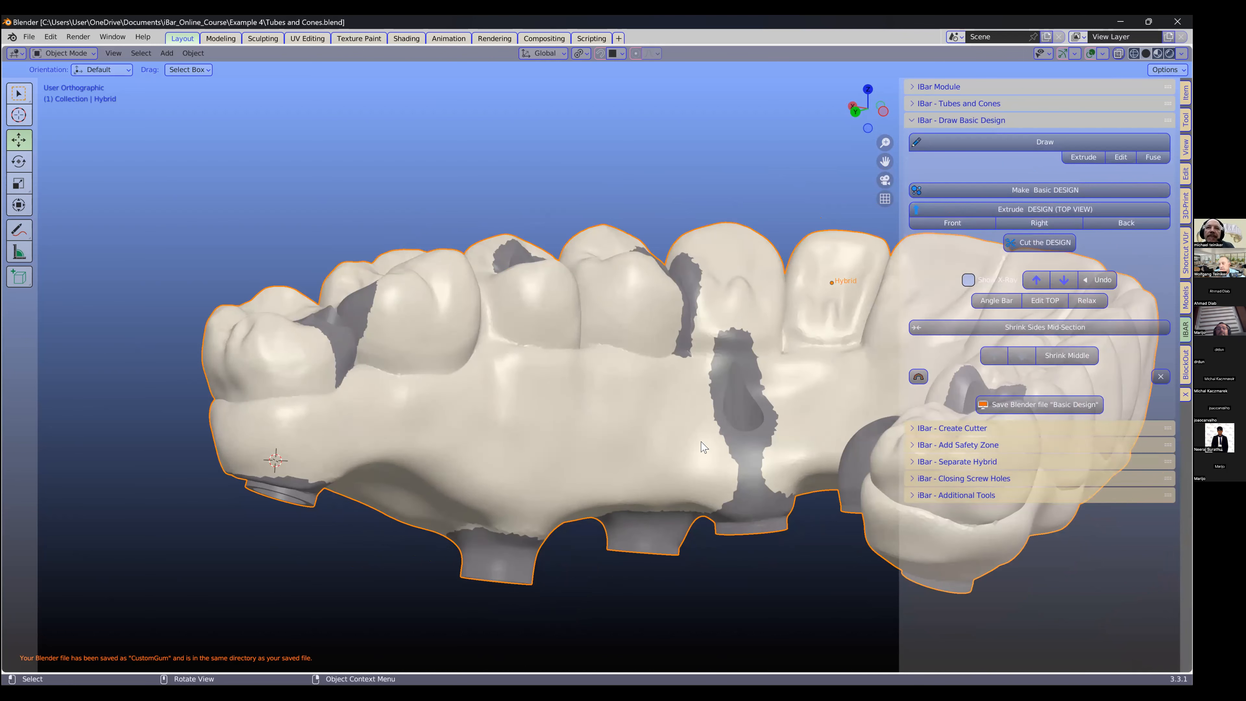
middle_click_drag(703, 448, 702, 452)
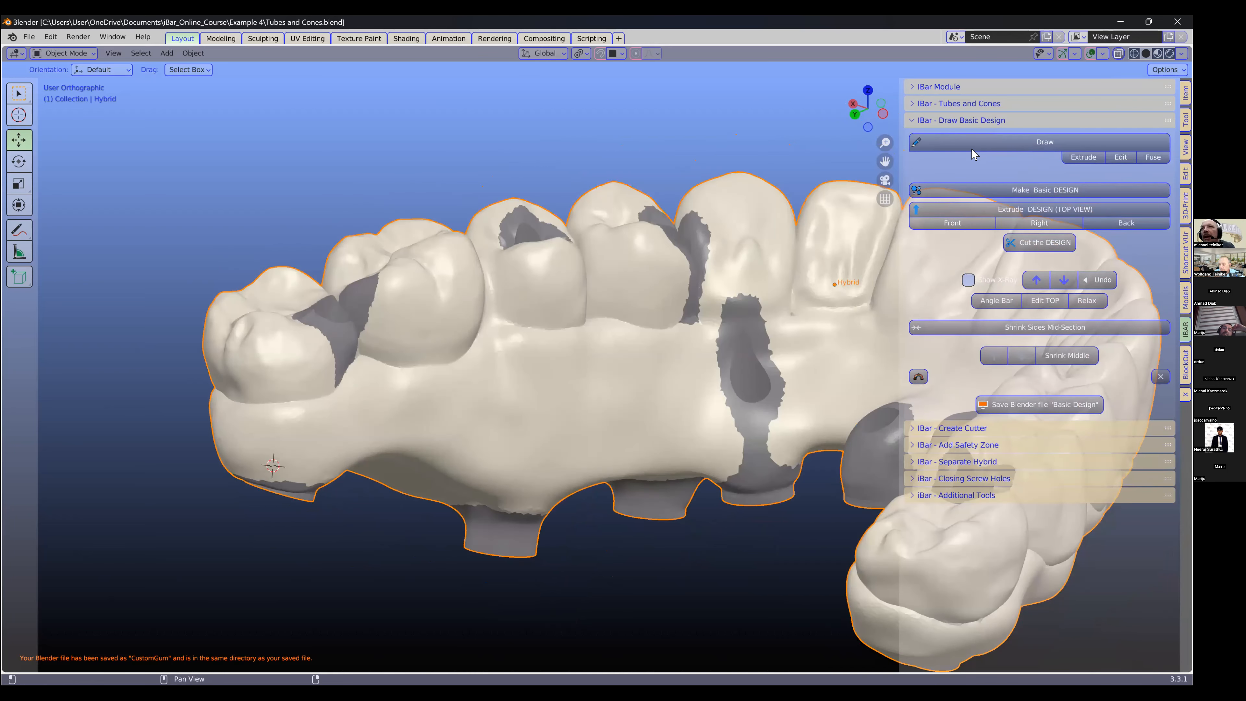
left_click(991, 144)
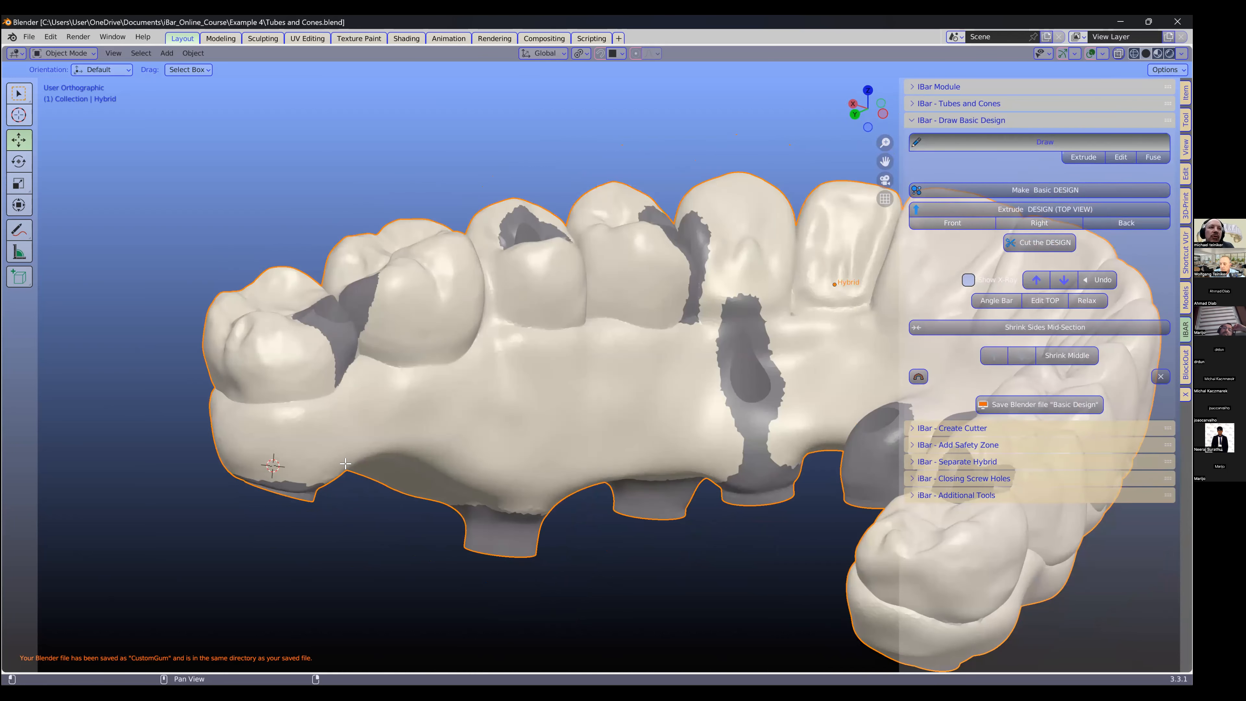
Step: Extrude the line point by point along the Hybrid's inner flank, from the rear molar to just above the elongated screw opening
key("e")
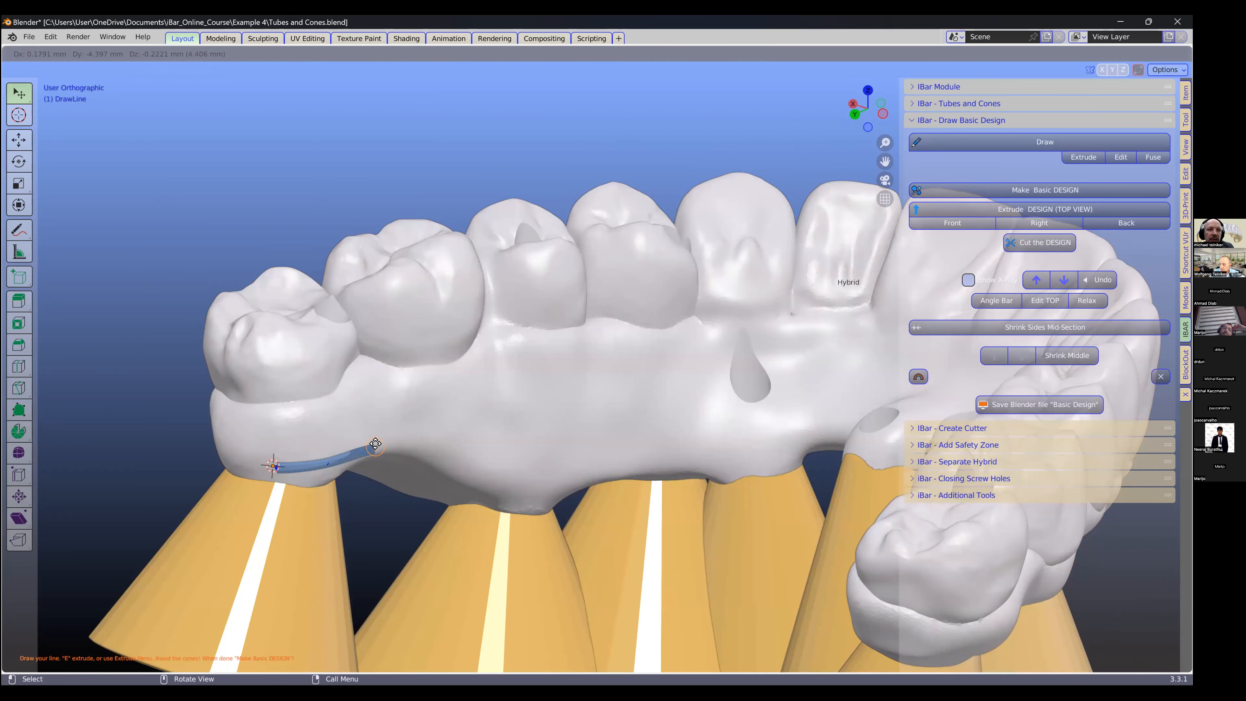
left_click(391, 445)
middle_click_drag(420, 434, 428, 435)
key("e")
left_click(430, 436)
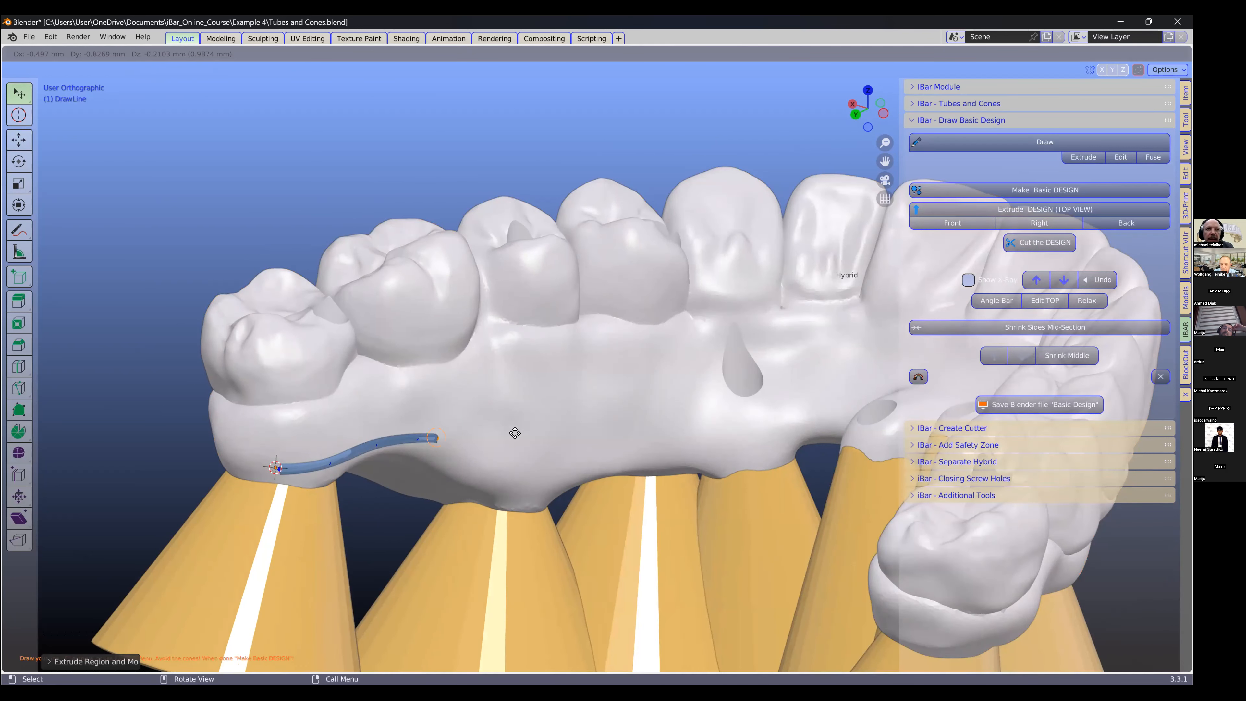
key("e")
left_click(494, 435)
key("e")
left_click(558, 426)
left_click(606, 408)
key("e")
left_click(686, 348)
key("e")
left_click(774, 321)
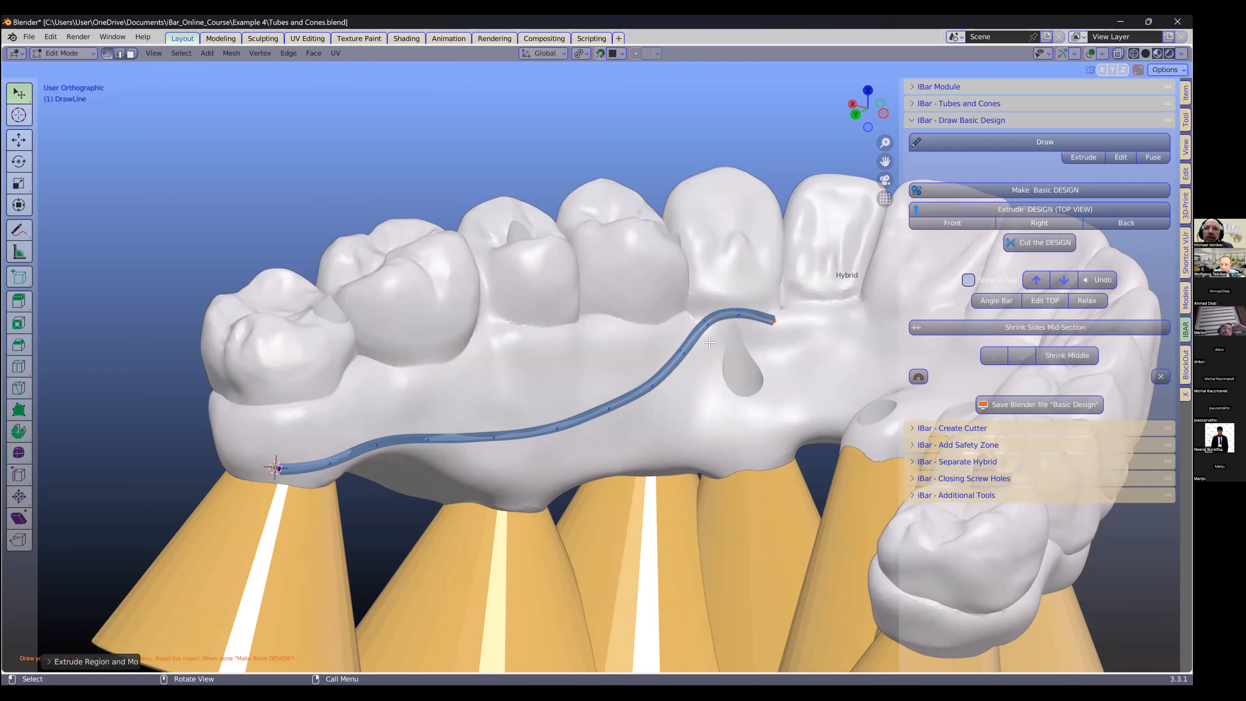
Step: Continue the line across the inner front surface of the Hybrid, passing above the front screw openings
middle_click_drag(515, 407, 617, 363)
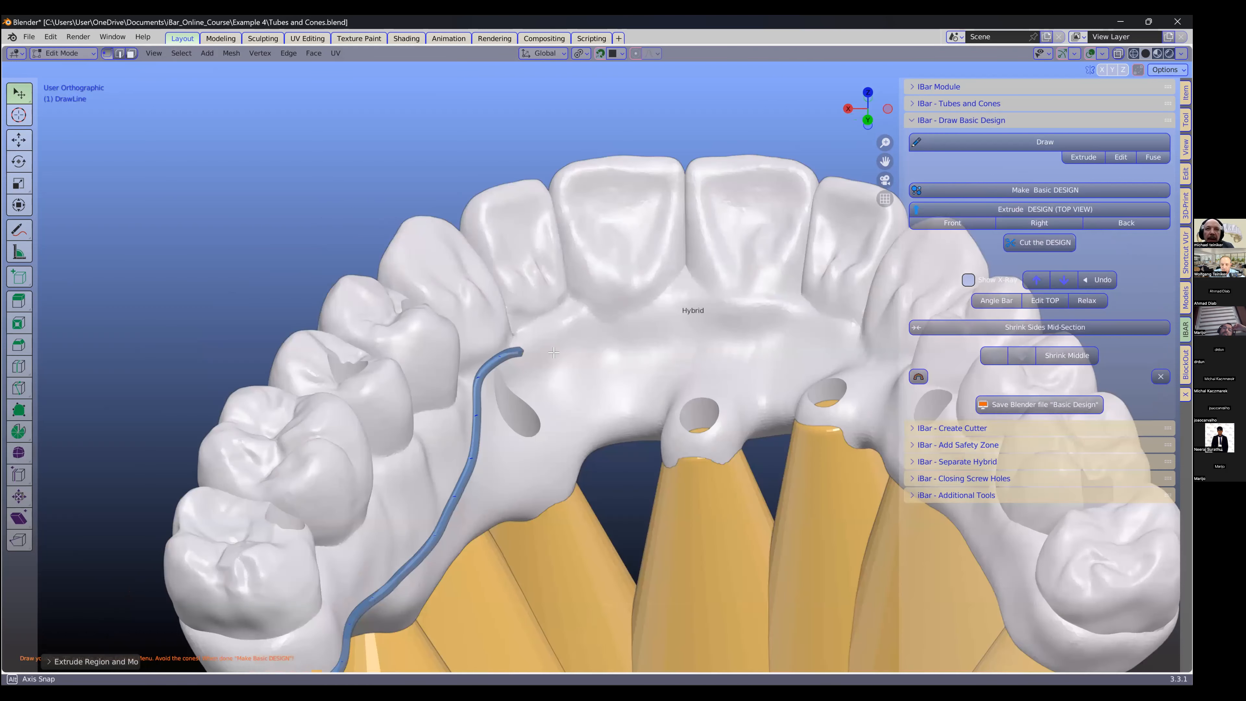
key("e")
left_click(617, 363)
key("e")
left_click(665, 355)
key("e")
left_click(713, 351)
key("e")
left_click(749, 358)
mouse_move(612, 413)
middle_mouse_down()
mouse_move(587, 391)
mouse_move(604, 359)
middle_mouse_up()
key("e")
left_click(637, 326)
key("e")
left_click(682, 315)
key("e")
left_click(724, 325)
Step: Extend the line along the opposite inner flank to the other rear end of the arch
middle_click_drag(673, 350, 545, 378, "shift")
key("e")
left_click(647, 382)
key("e")
left_click(873, 400)
key("e")
left_click(840, 418)
middle_click_drag(840, 418, 559, 400, "shift")
key("e")
left_click(719, 438)
Step: Carry the line around that rear end outside the last cone and forward along the outer gum side
middle_click_drag(653, 353, 674, 304)
middle_click_drag(716, 590, 709, 449)
key("e")
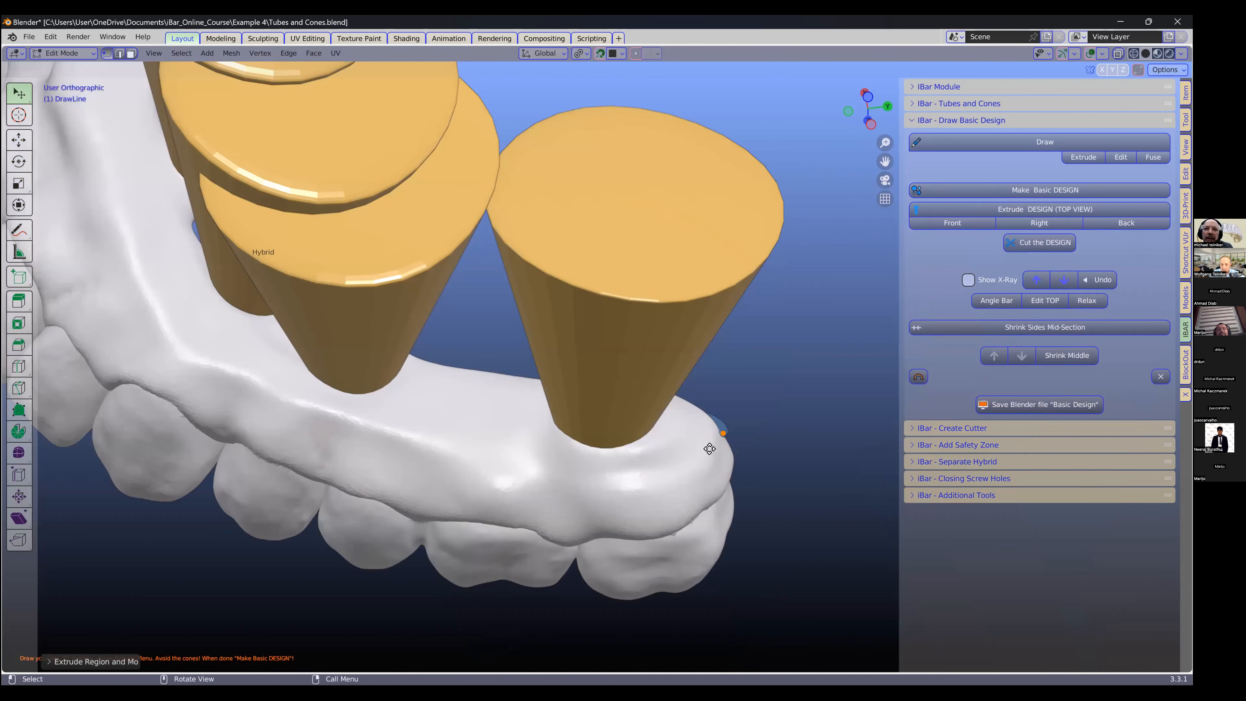
left_click(672, 476)
left_click(511, 462)
key("e")
left_click(463, 446)
key("e")
left_click(423, 434)
key("e")
left_click(377, 420)
Step: Extrude two more points of the line along the outer gum side past the second cone from the rear
middle_click_drag(555, 448, 687, 410)
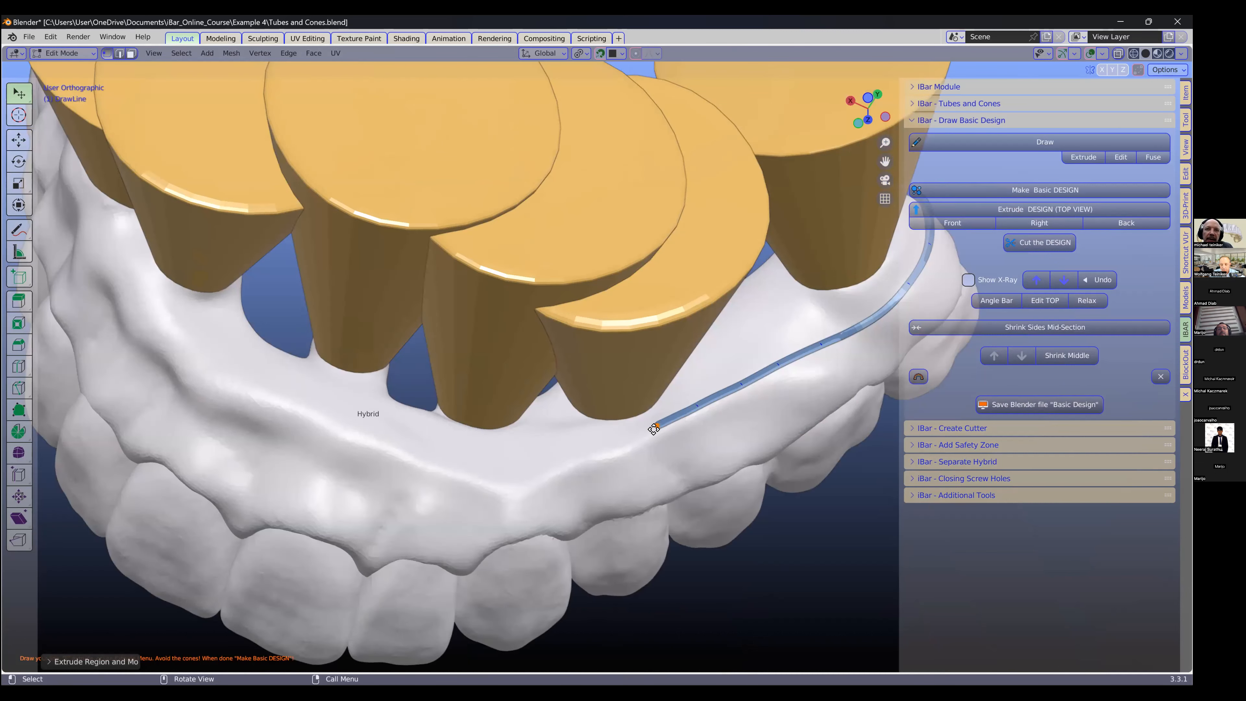
key("e")
left_click(606, 449)
key("e")
left_click(540, 474)
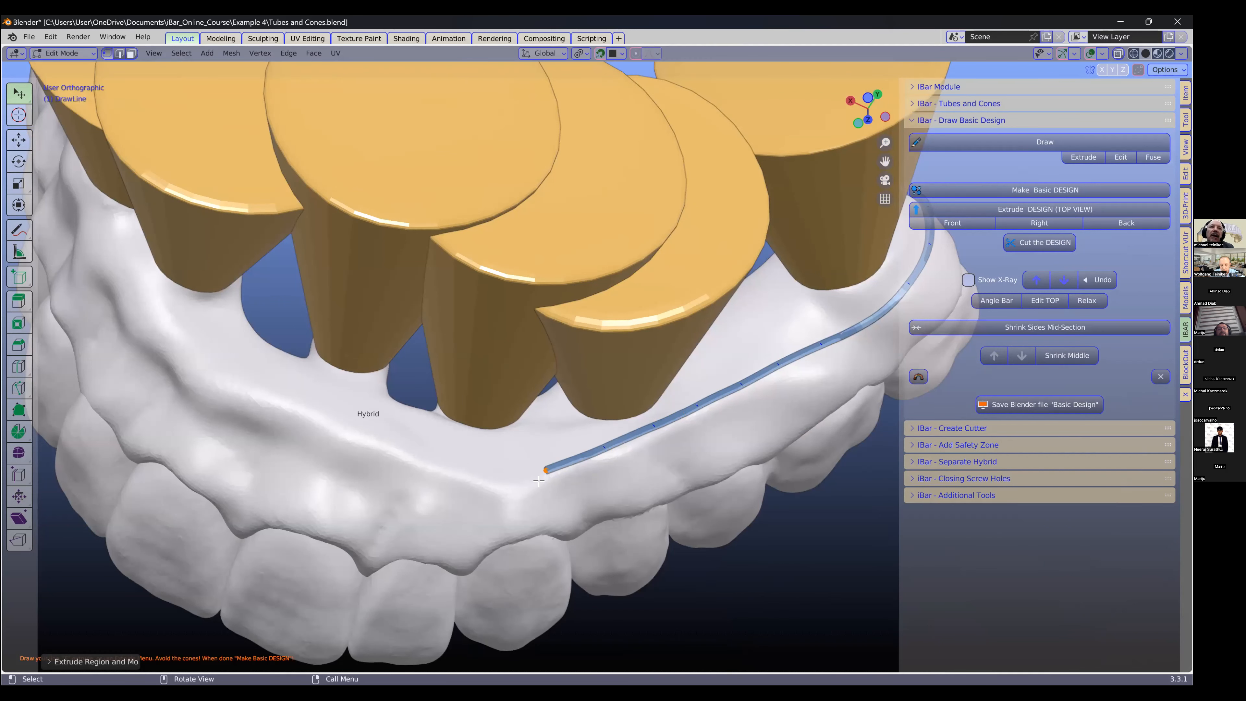
scroll(578, 454, "down", 2)
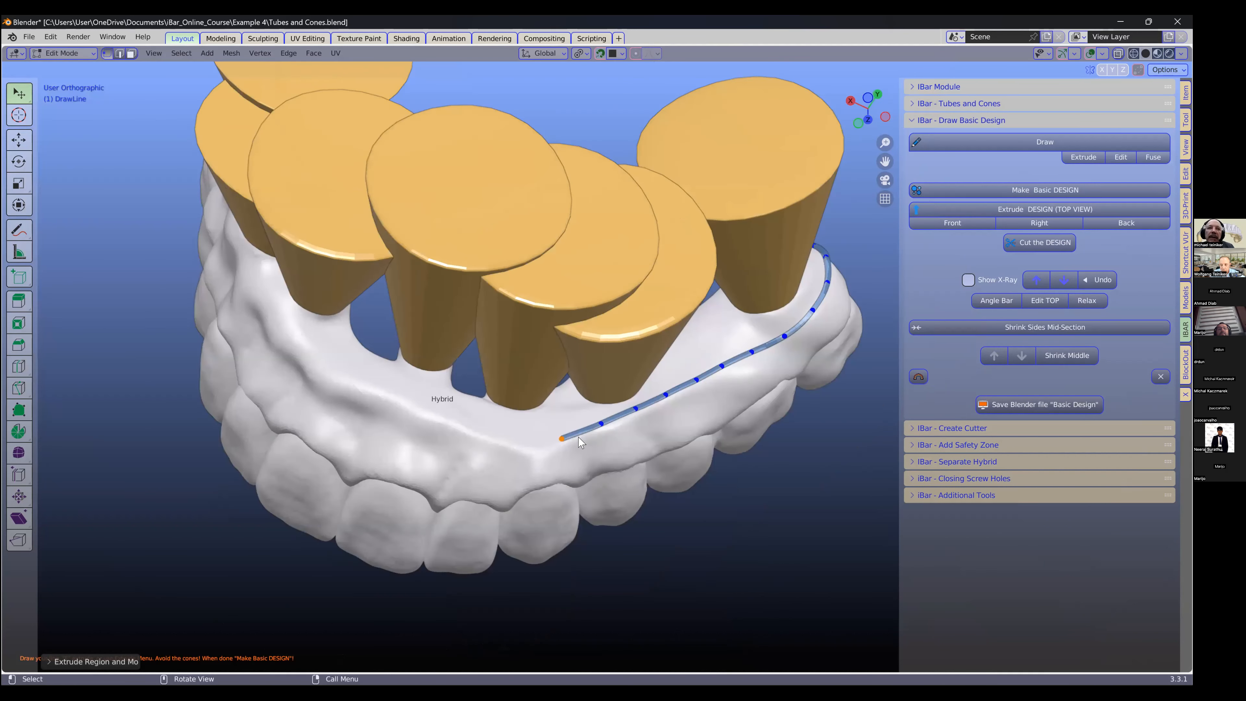
Step: Slightly adjust two points on the outer stretch of the line and select its open front end
scroll(582, 454, "up", 3)
scroll(584, 454, "down", 3)
left_click_drag(666, 396, 666, 401)
left_click_drag(719, 369, 718, 372)
left_click(562, 439)
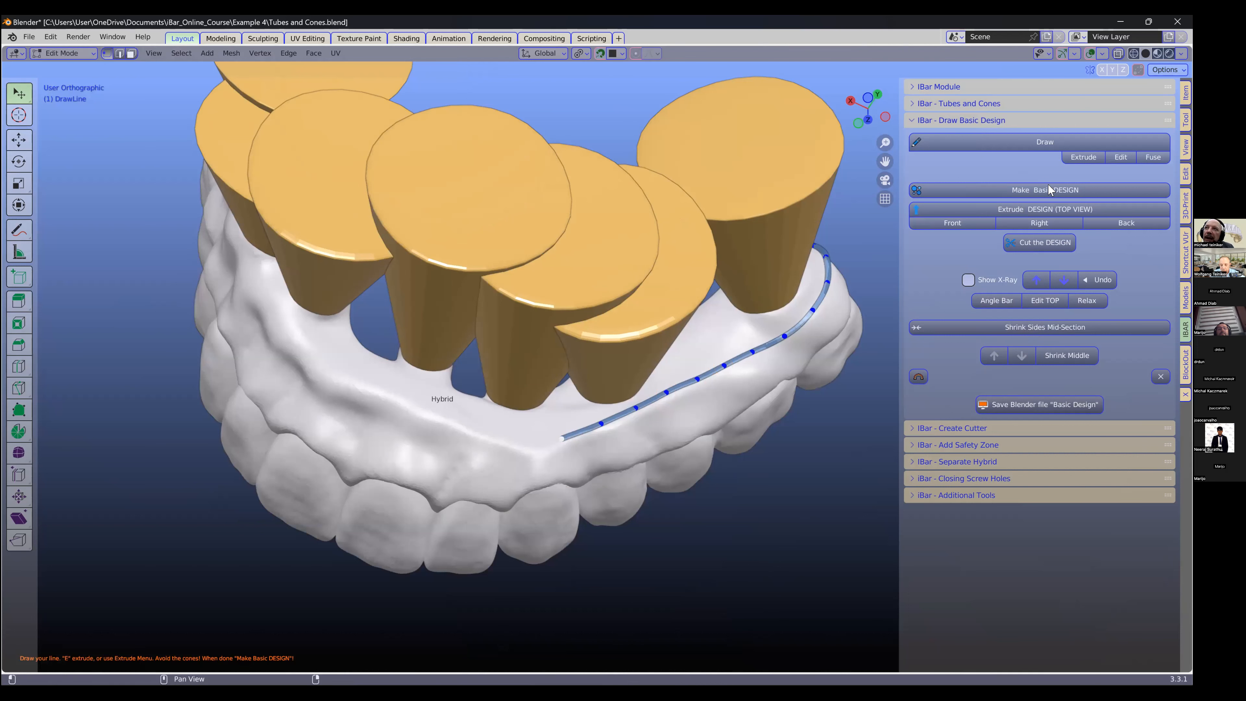
Step: Switch to the Extrude tool and add two points to the line along the outer front gum side
left_click(1083, 161)
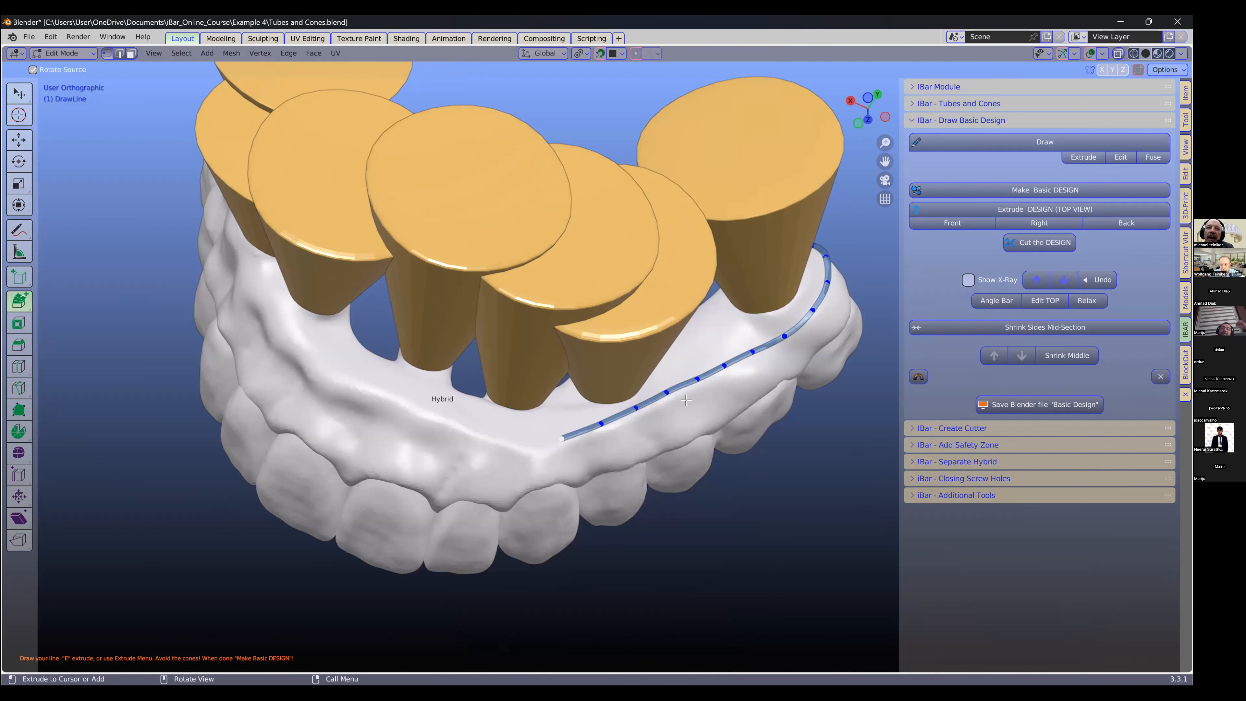
left_click(517, 443)
left_click(480, 423)
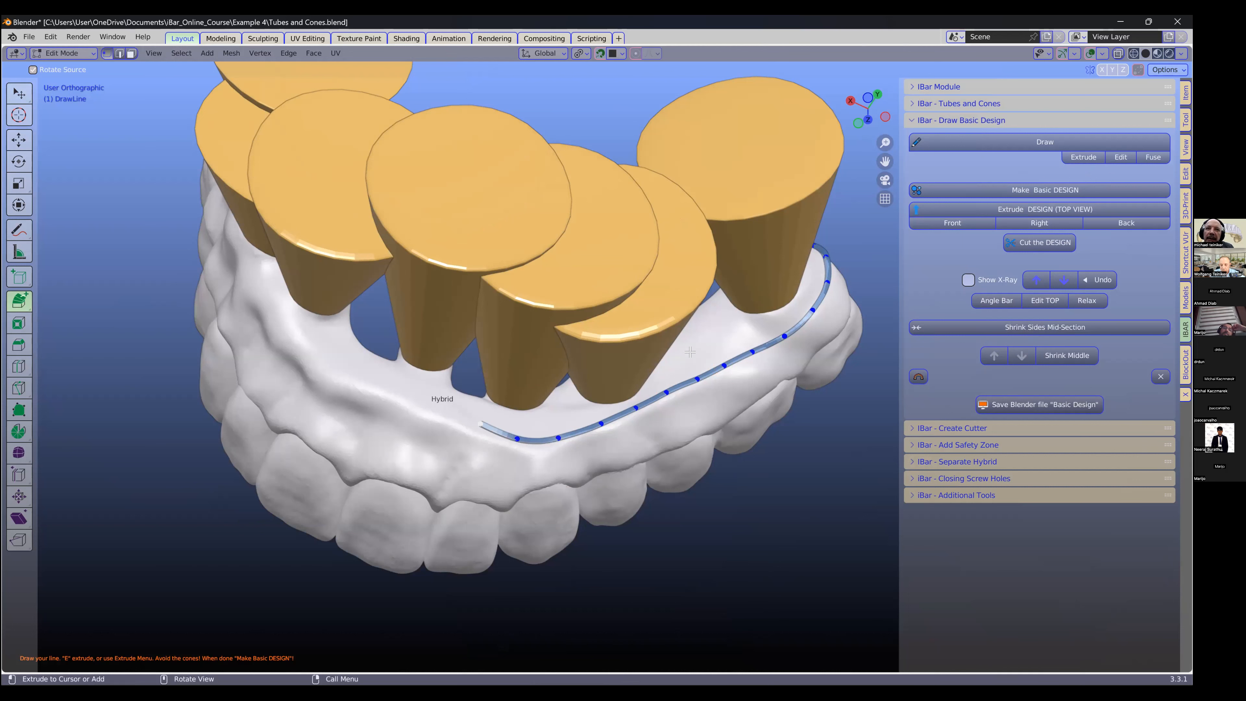
left_click(690, 352)
left_click(725, 349)
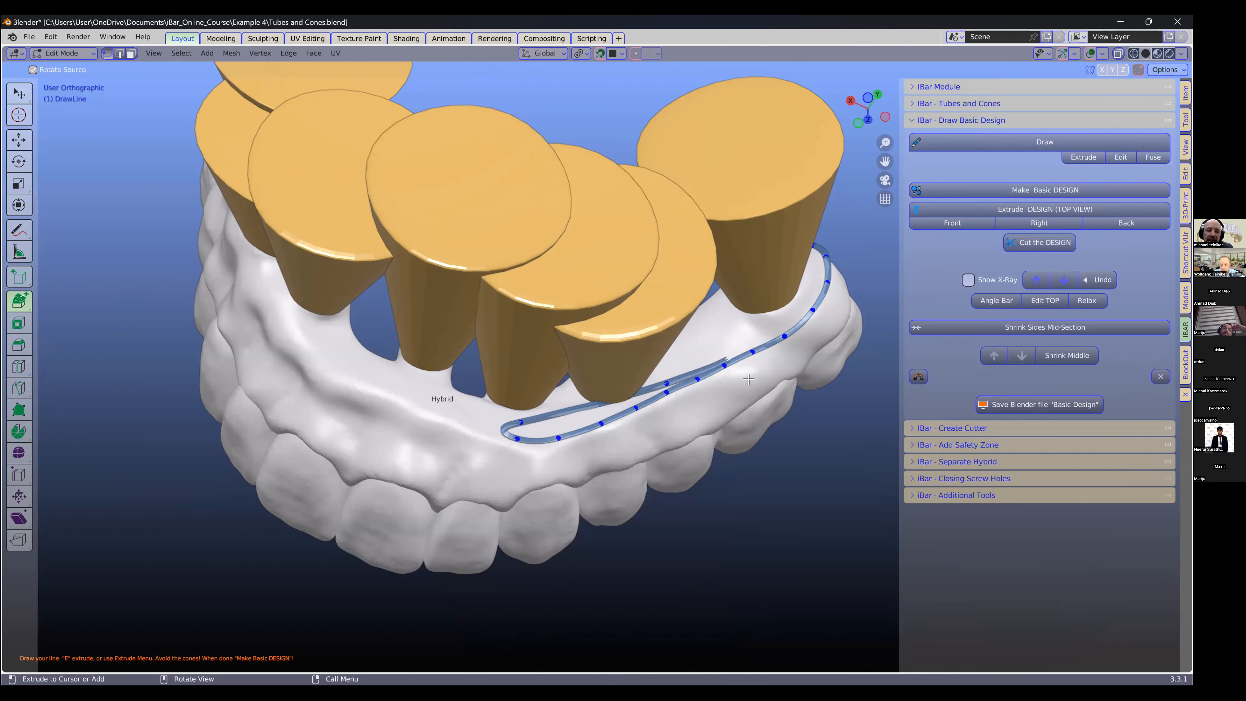
key("ctrl+z")
key("ctrl+z")
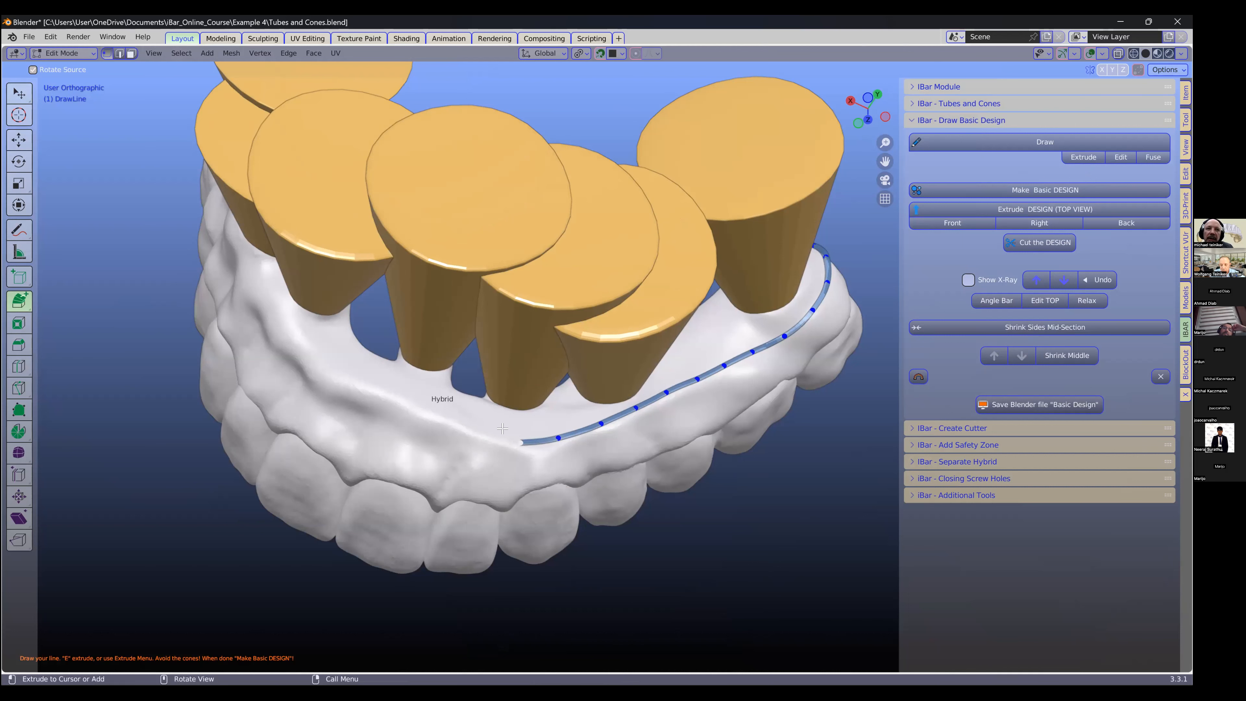
Step: Add two points toward the front, reposition one point on the outer stretch between the rear cones, and reselect the line's open end
left_click(480, 430)
left_click(444, 414)
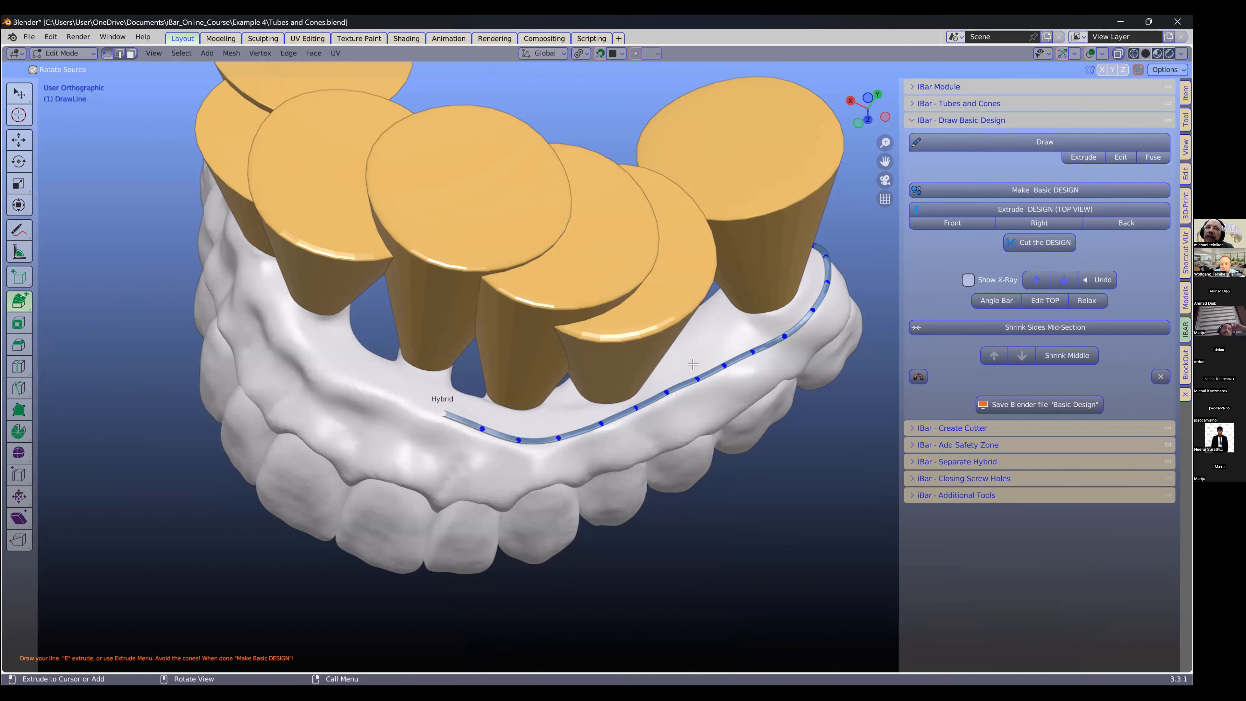
left_click(1121, 157)
left_click(725, 362)
key("g")
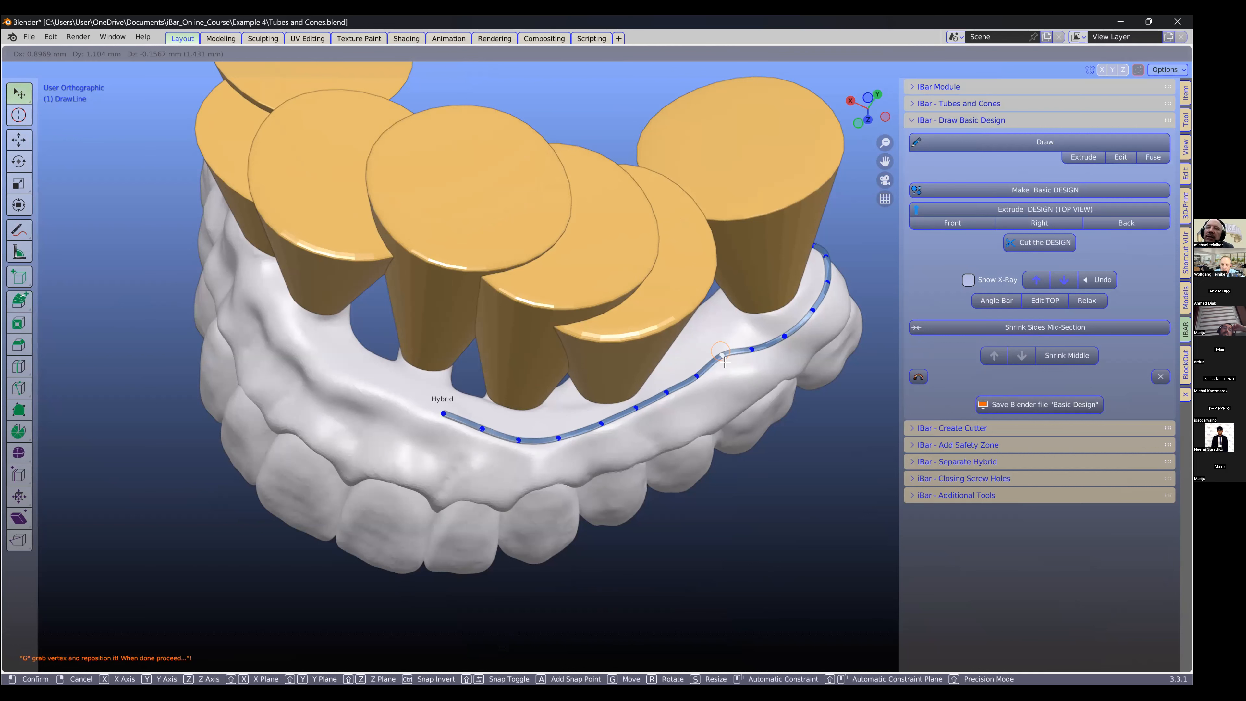
left_click(726, 363)
left_click(455, 408)
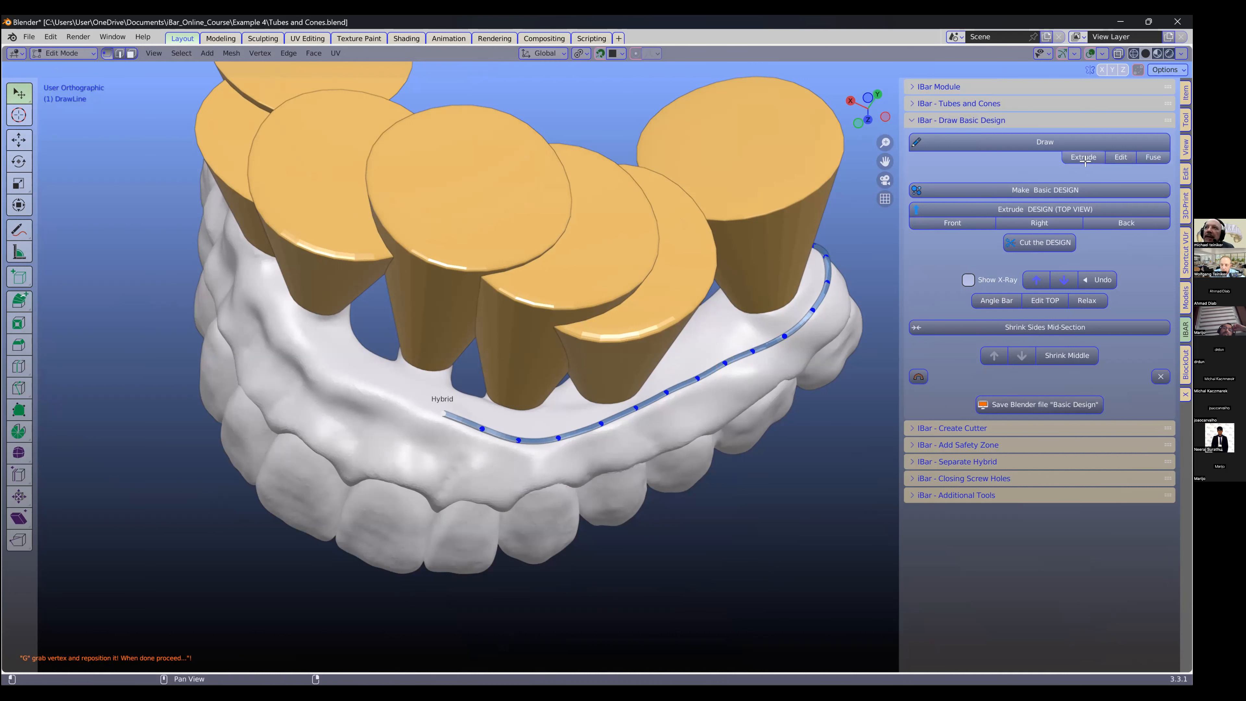
Step: Extend the line with three more points across the outer front of the arch, staying clear of the cones
left_click(1084, 157)
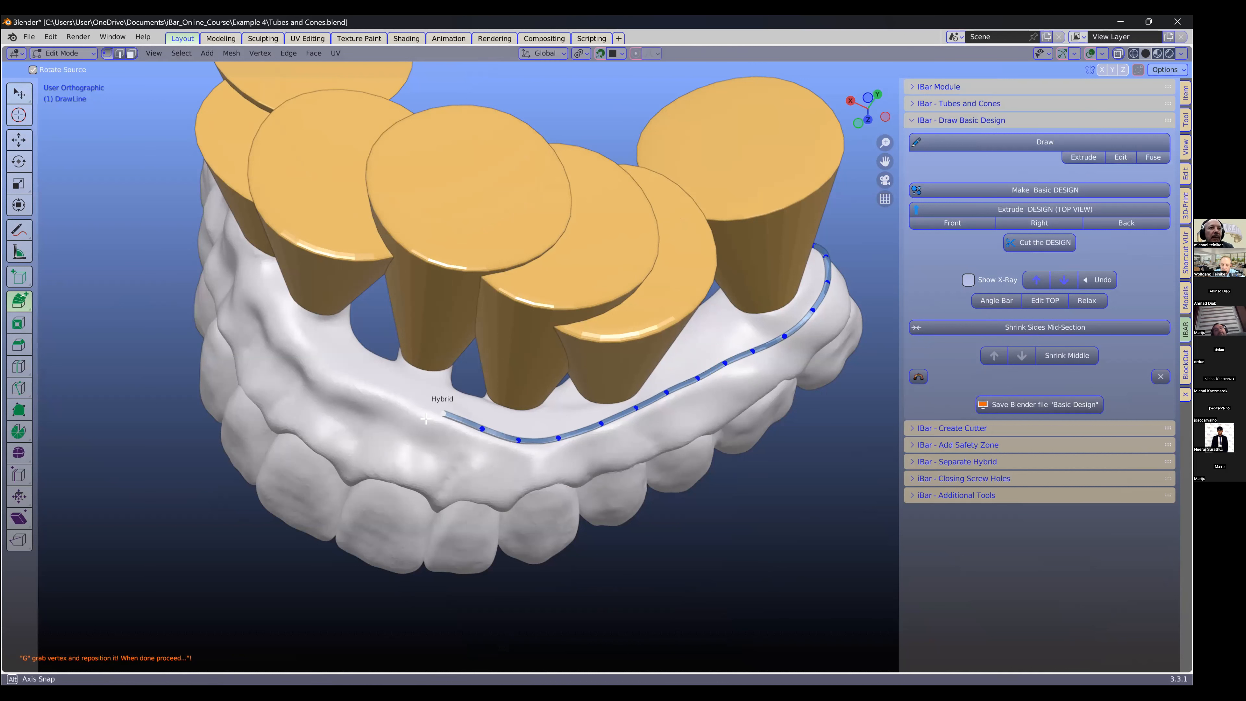
middle_click_drag(426, 418, 432, 415)
left_click(307, 430)
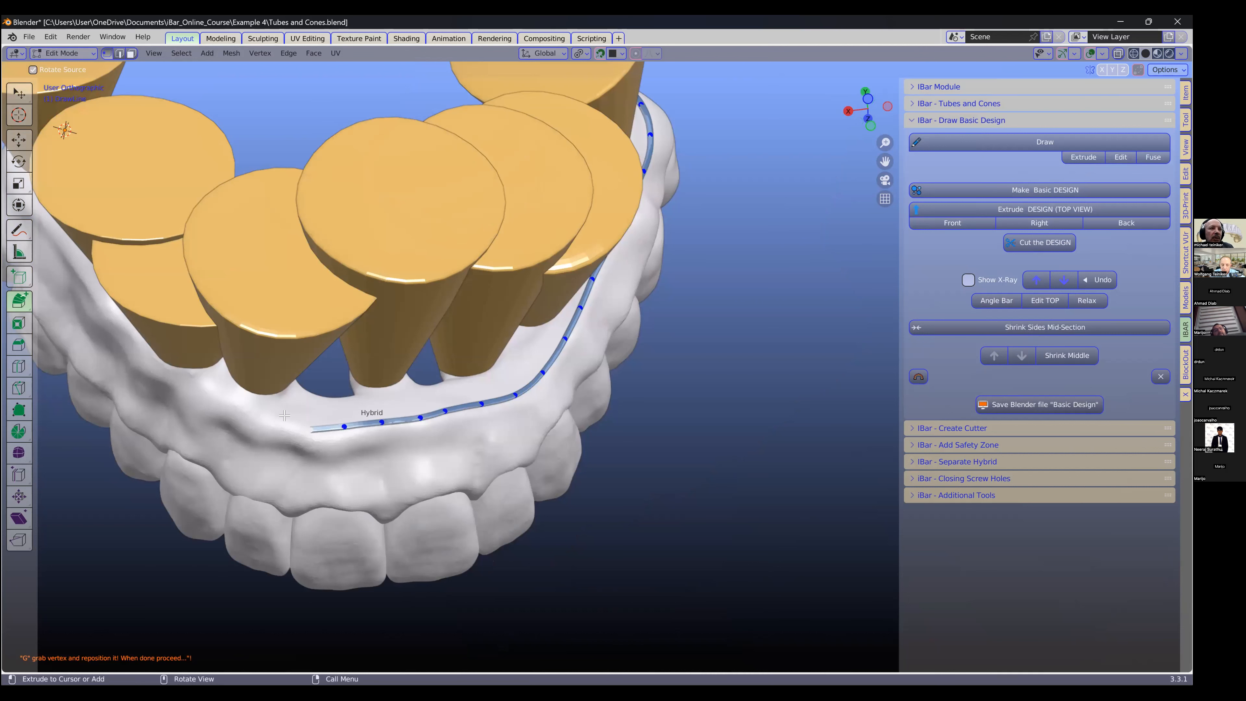
left_click(281, 416)
left_click(253, 410)
middle_click_drag(541, 431, 566, 405, "shift")
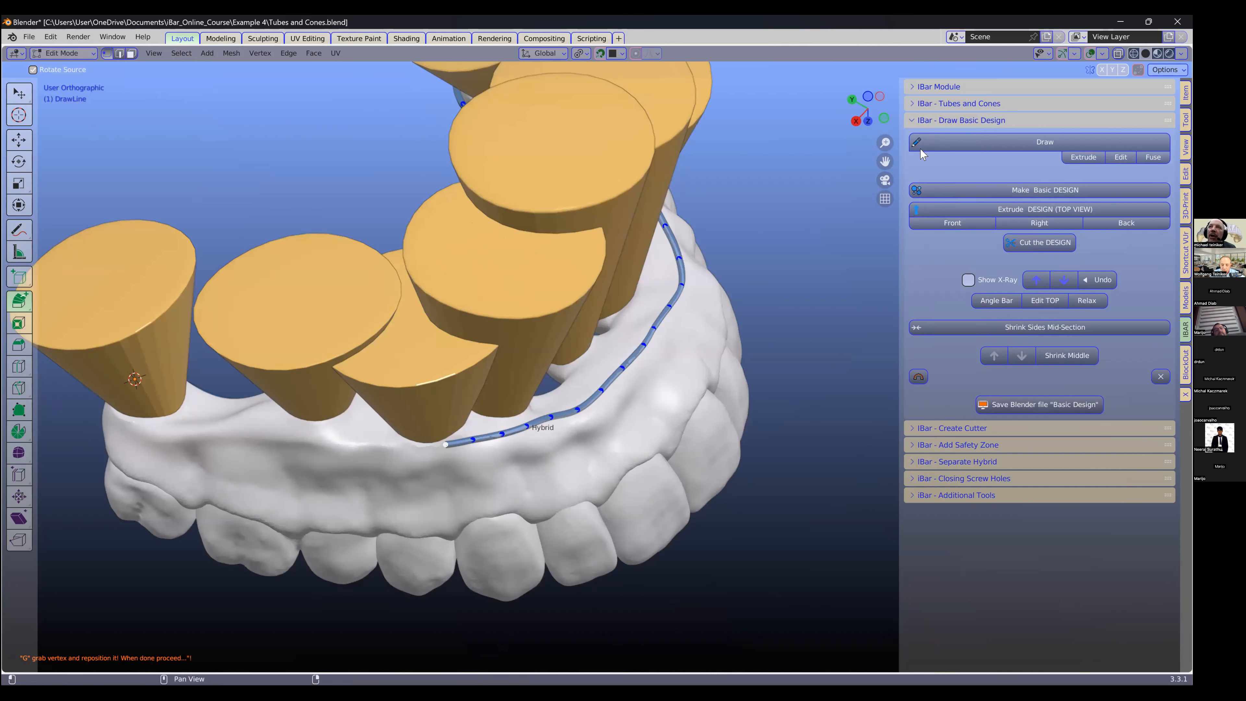
Step: Hide the cones so that the collars and the design line around them can be seen
left_click(912, 103)
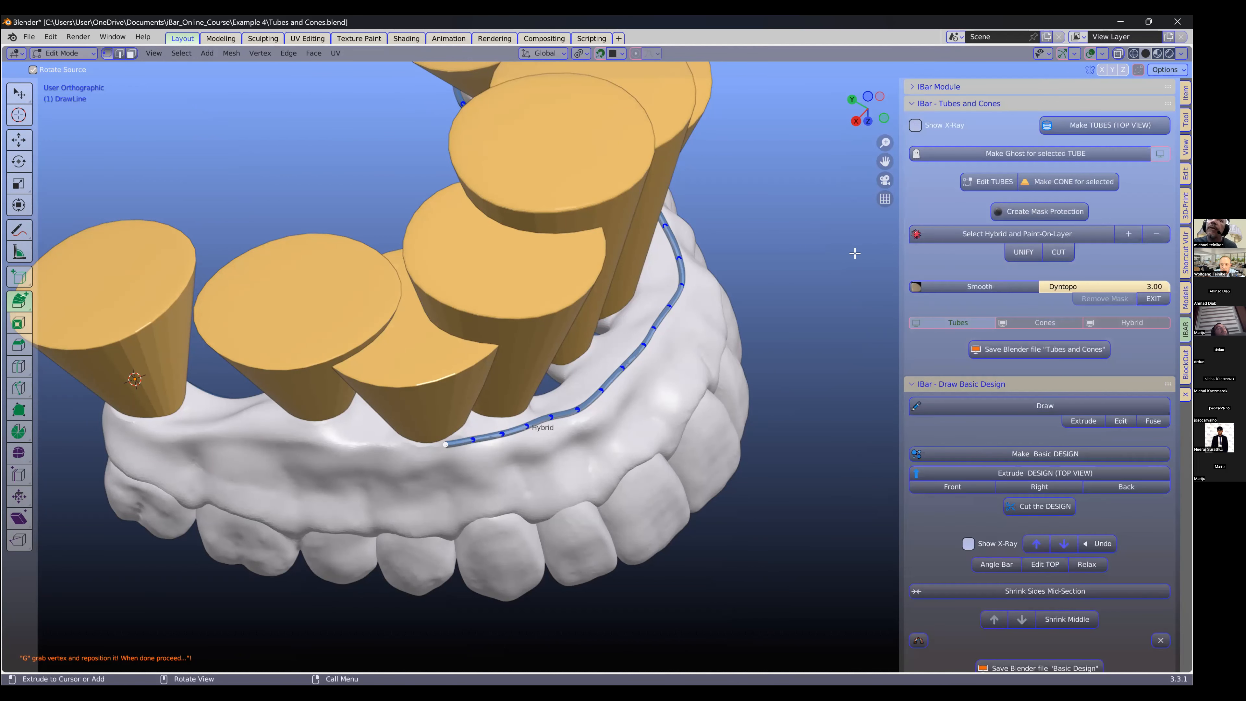
left_click(1045, 323)
middle_click_drag(436, 445, 408, 445)
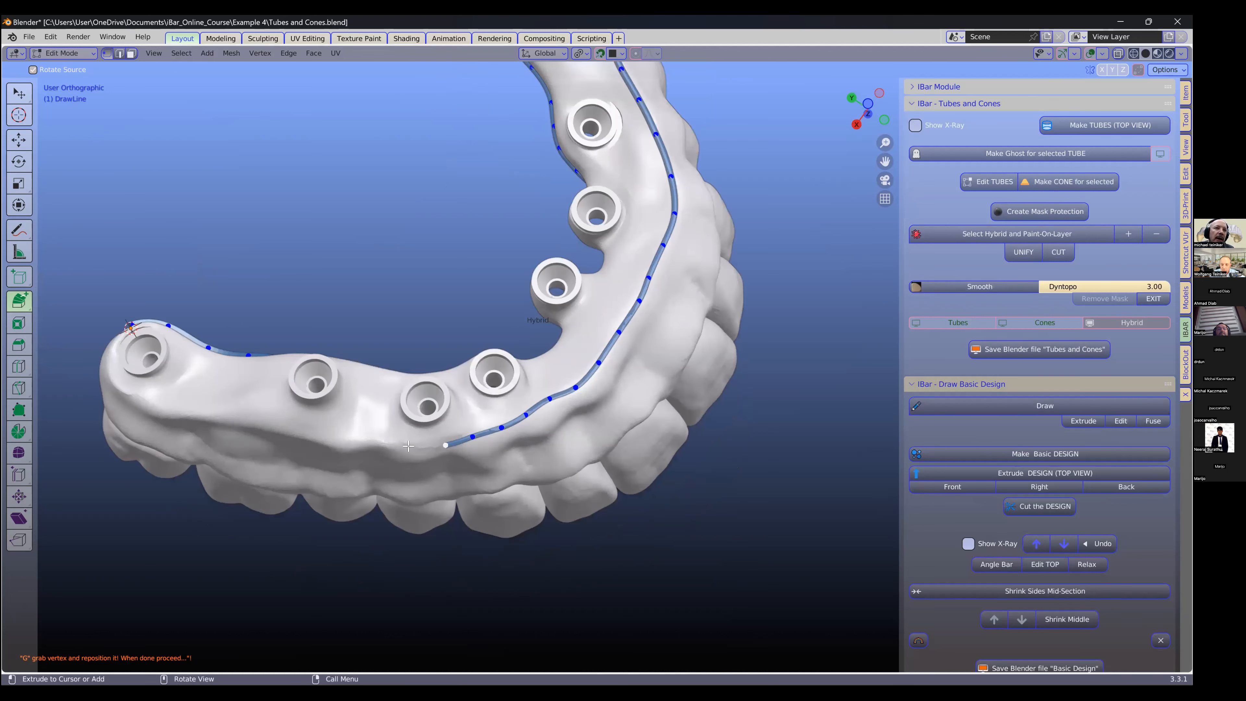
Step: Add eight points to the line along the remaining outer gum side, back to the rear collar where the line started
left_click(407, 443, "ctrl")
left_click(369, 440, "ctrl")
left_click(335, 434, "ctrl")
left_click(302, 429, "ctrl")
left_click(267, 422, "ctrl")
left_click(220, 417, "ctrl")
left_click(179, 410, "ctrl")
left_click(156, 399, "ctrl")
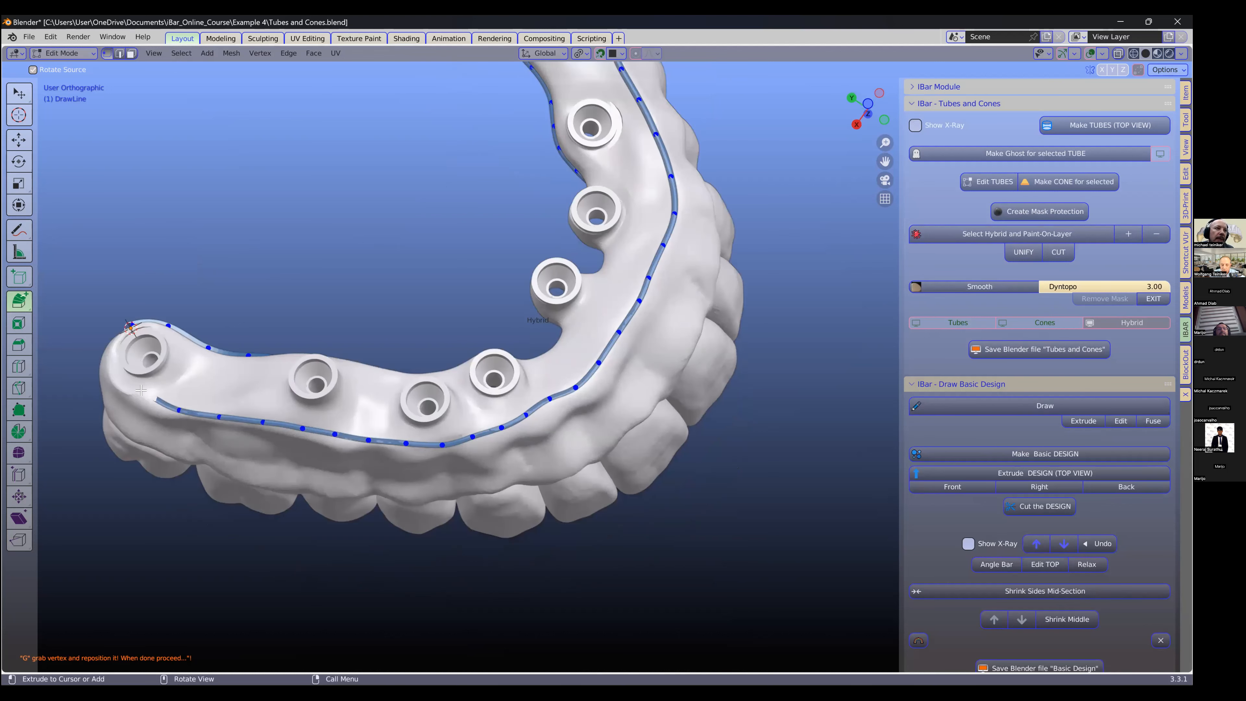
Step: Add four more points around the rear collar to close the design line, and finish drawing it
left_click(125, 387, "ctrl")
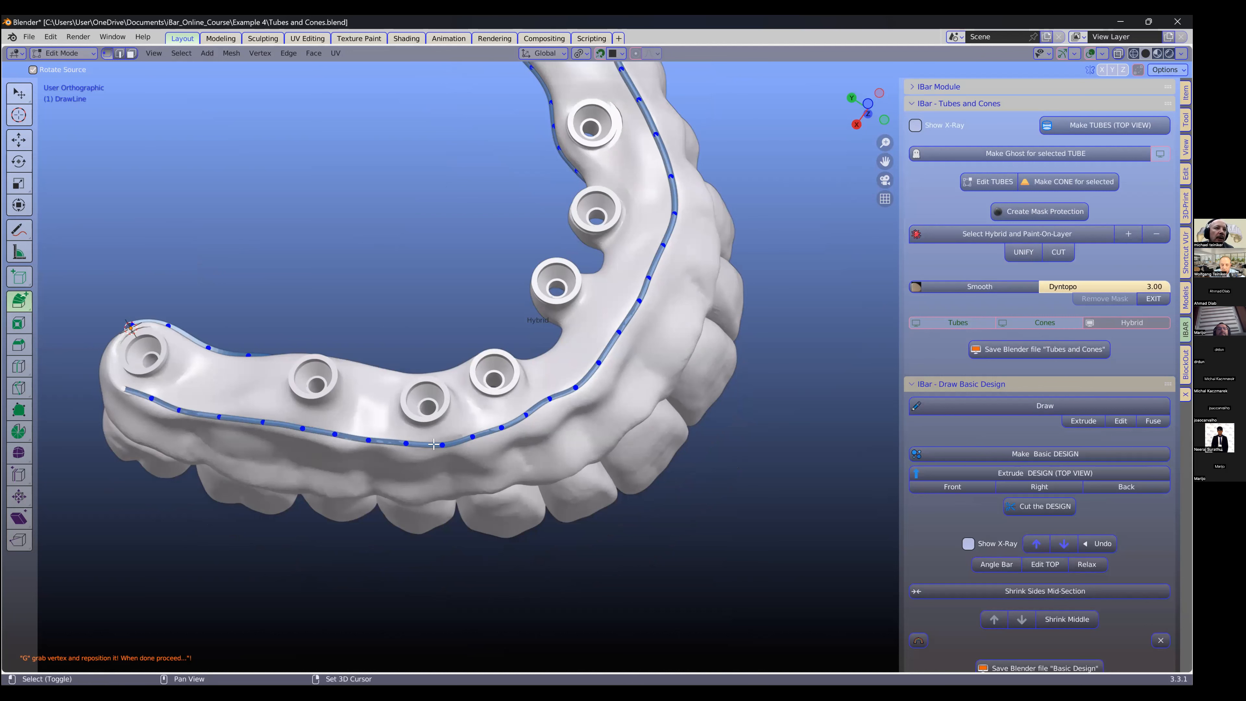
middle_click_drag(434, 444, 316, 452)
left_click(316, 459, "ctrl")
left_click(298, 469, "ctrl")
left_click(272, 476, "ctrl")
middle_click_drag(584, 449, 776, 467, "shift")
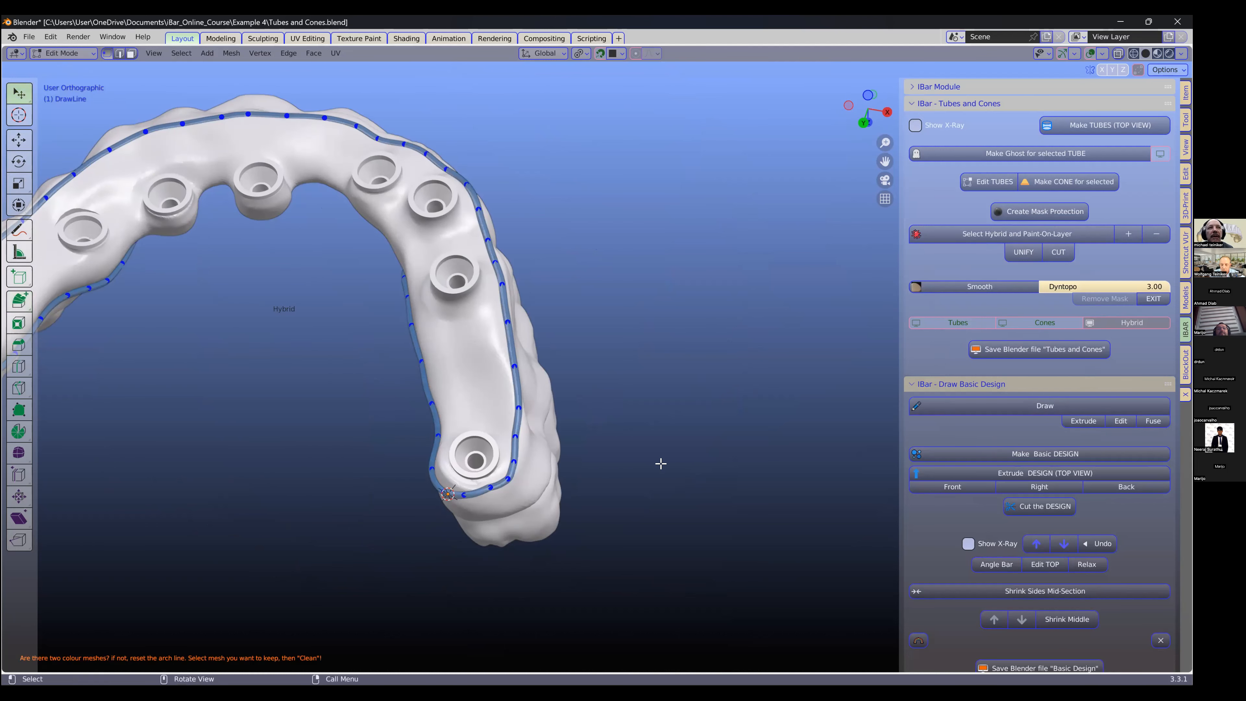
middle_click_drag(645, 387, 686, 223)
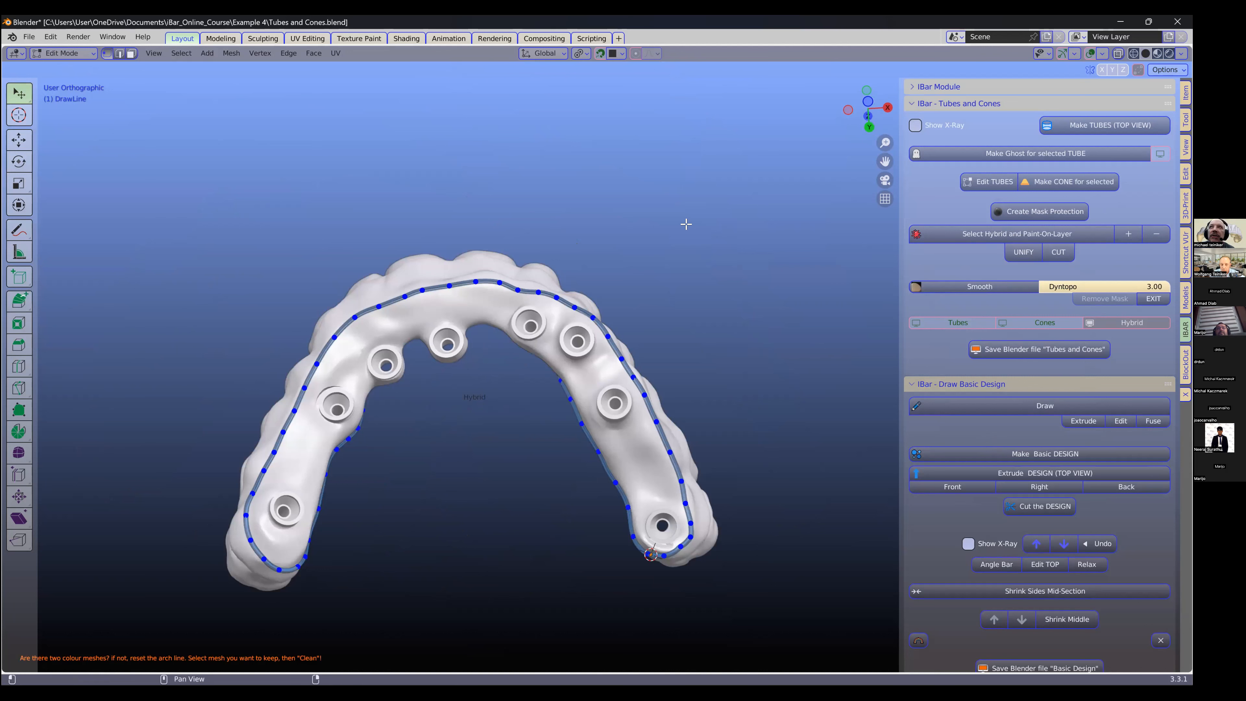
Step: Check the line's hidden inner course through the Hybrid with X-ray, turn X-ray off, and make the basic design from the line
left_click(1118, 53)
middle_click_drag(516, 390, 512, 396)
scroll(473, 347, "up", 3)
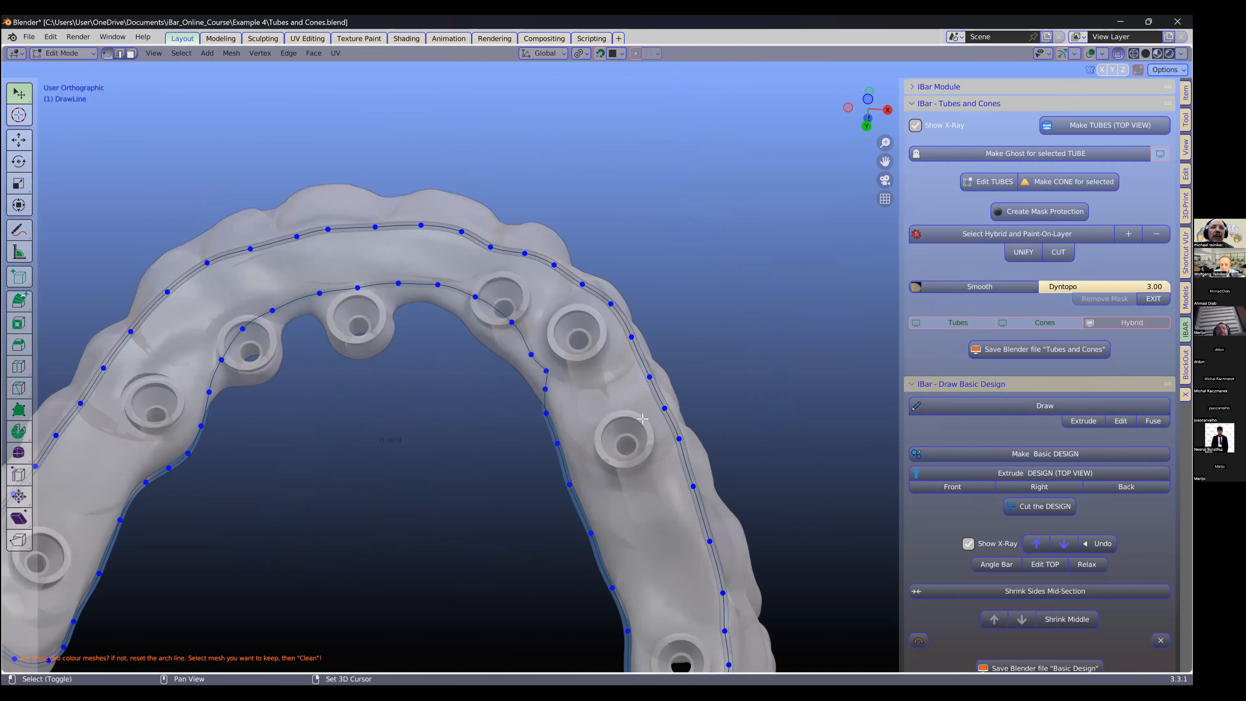
middle_click_drag(426, 343, 570, 393, "shift")
scroll(514, 346, "up", 3)
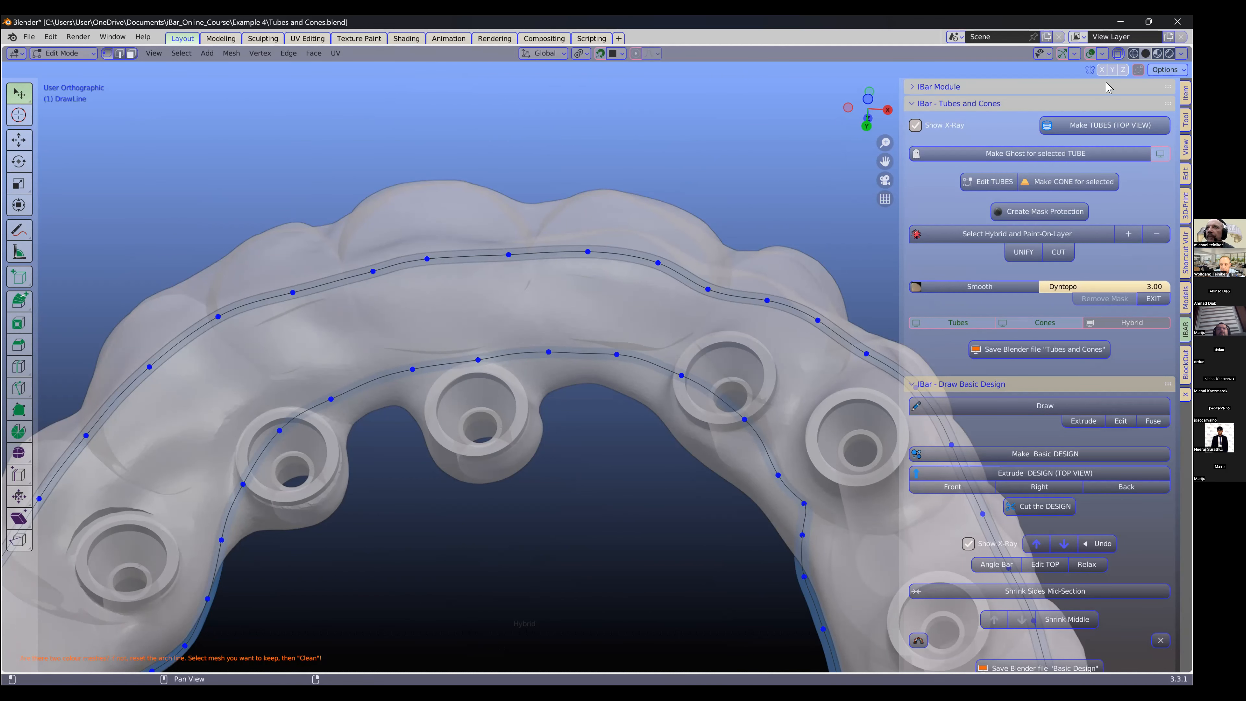
left_click(916, 125)
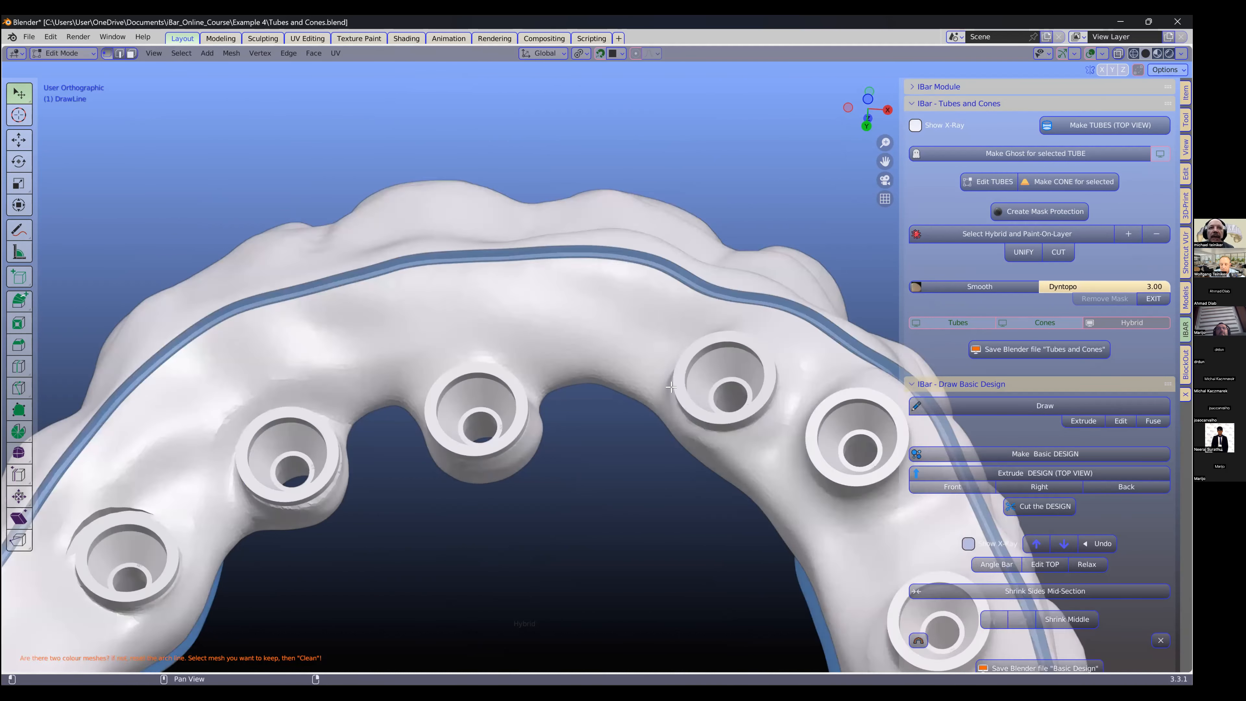
scroll(671, 387, "down", 5)
scroll(1045, 398, "down", 2)
left_click(1059, 422)
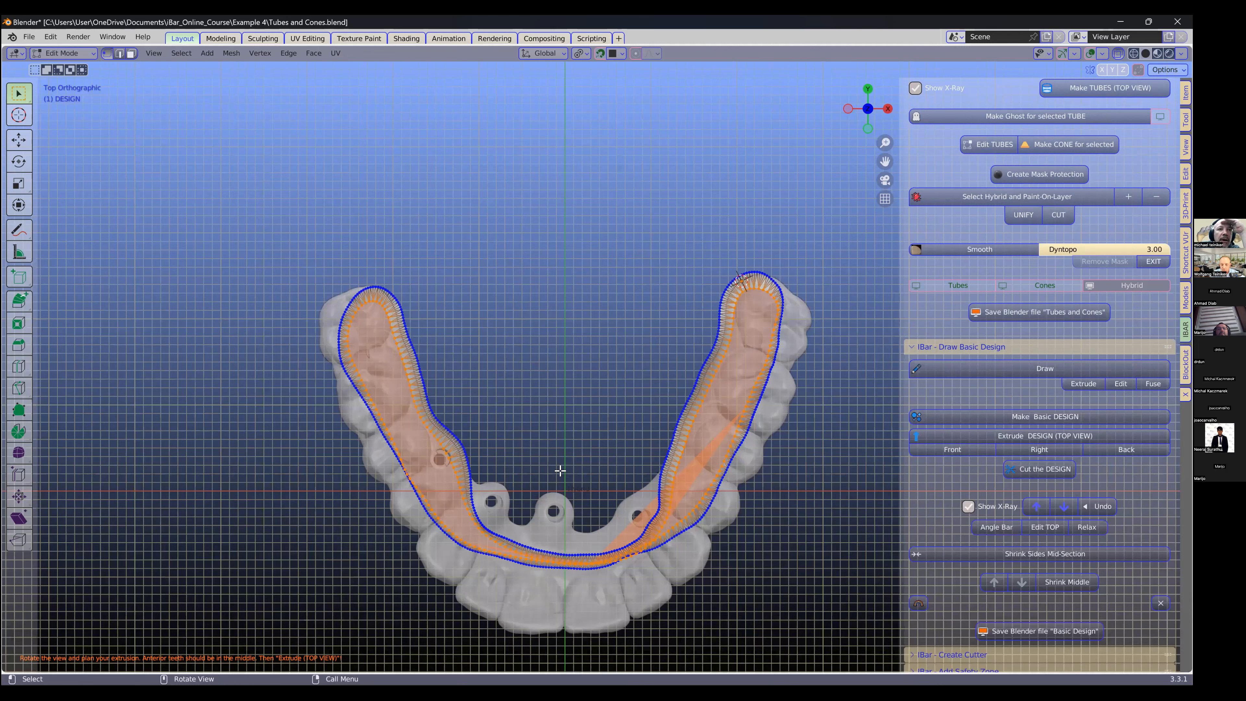
Step: Examine how the design band follows the Hybrid across the front of the arch, and deselect its mesh
middle_click_drag(513, 508, 461, 524)
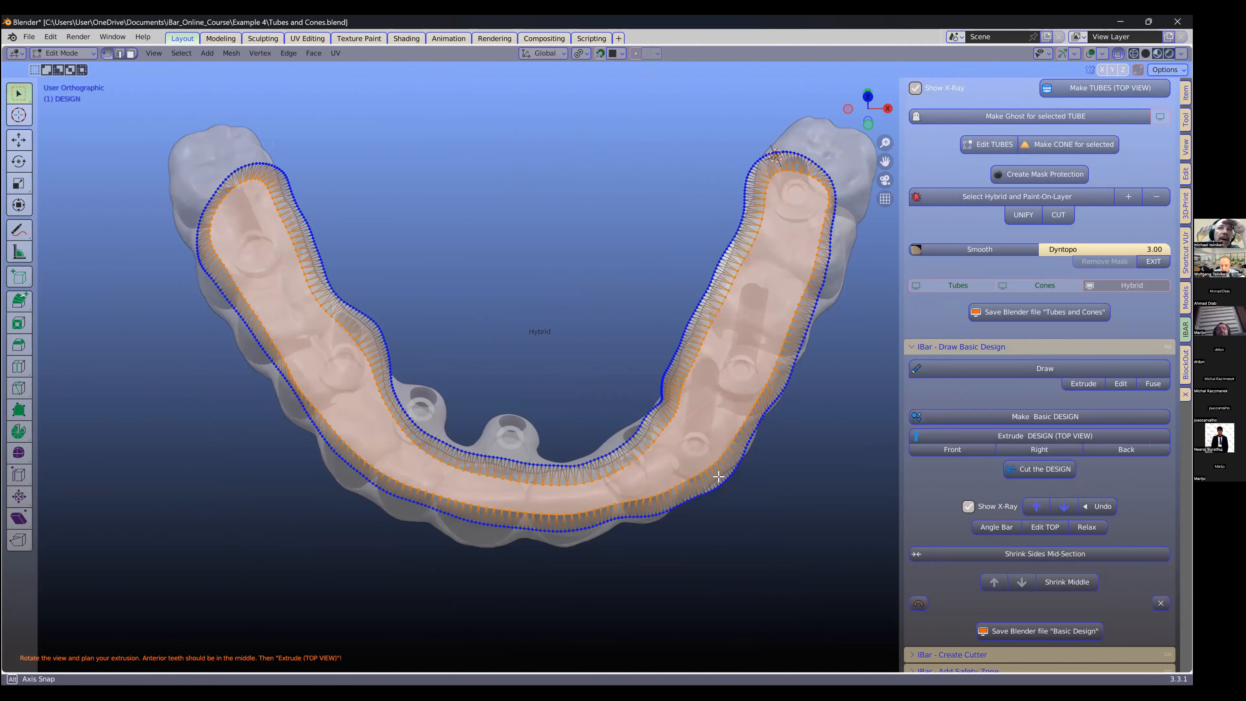
scroll(796, 360, "up", 2)
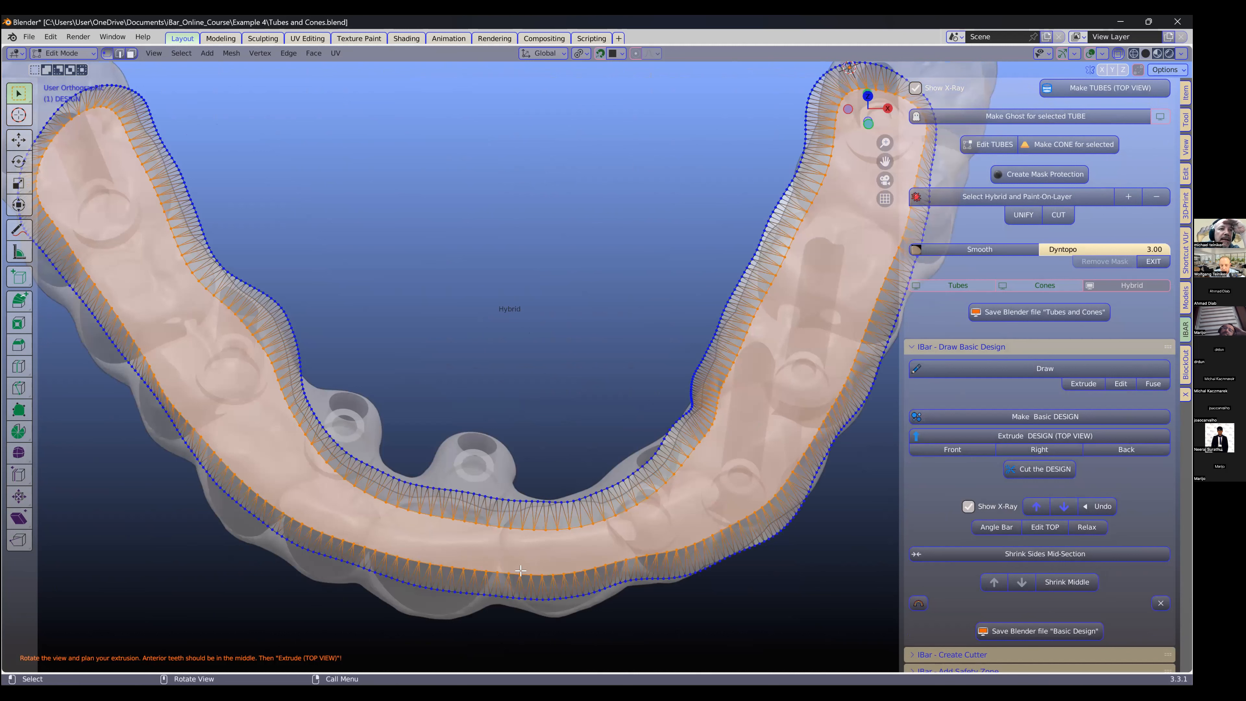
scroll(544, 564, "up", 2)
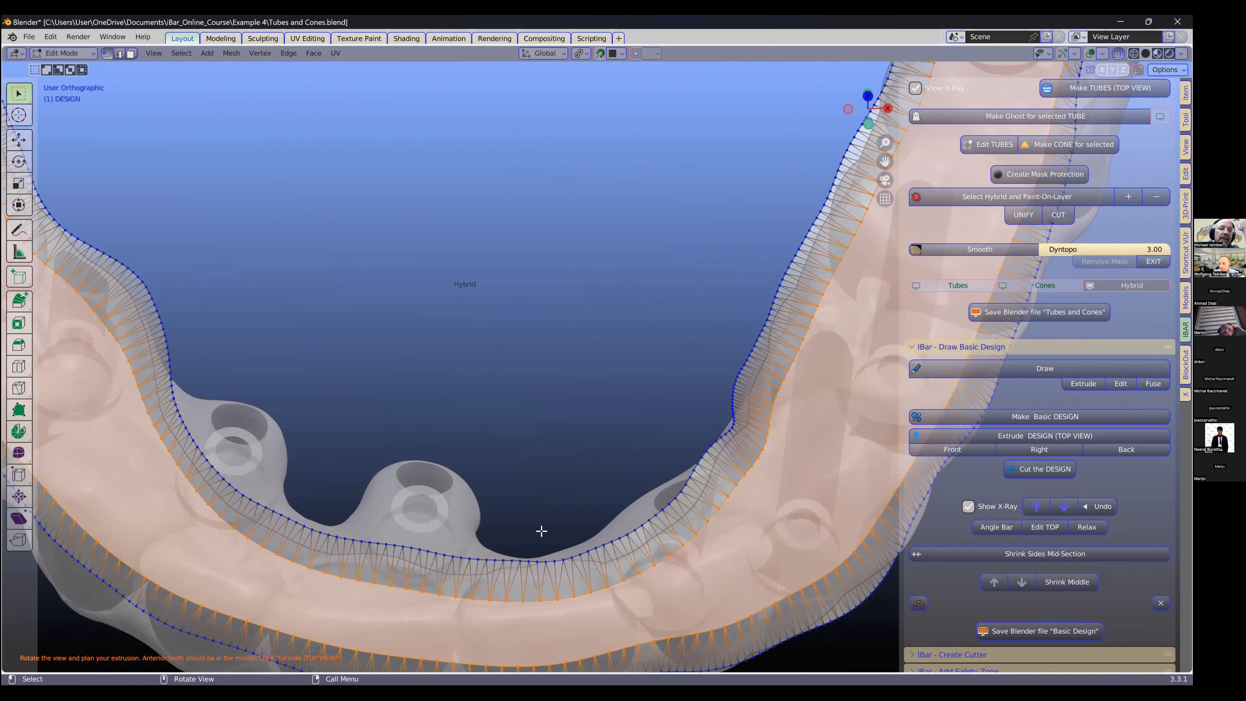
scroll(544, 525, "down", 3)
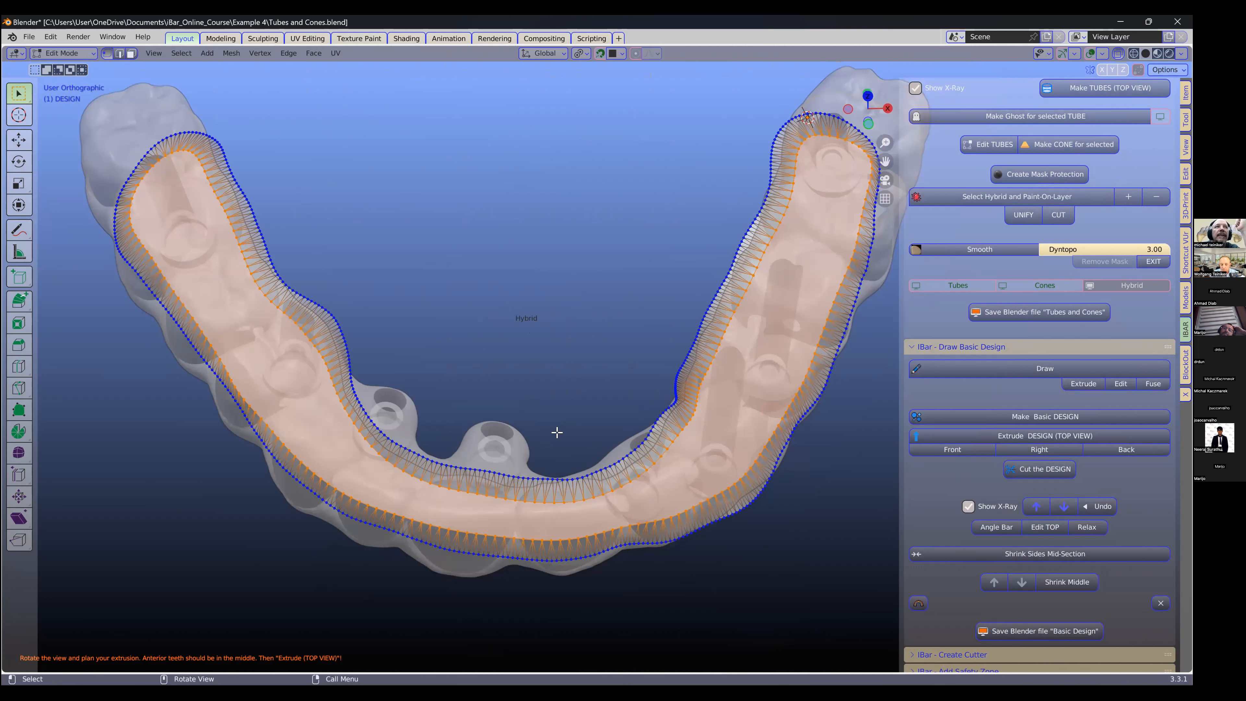
scroll(558, 431, "down", 1)
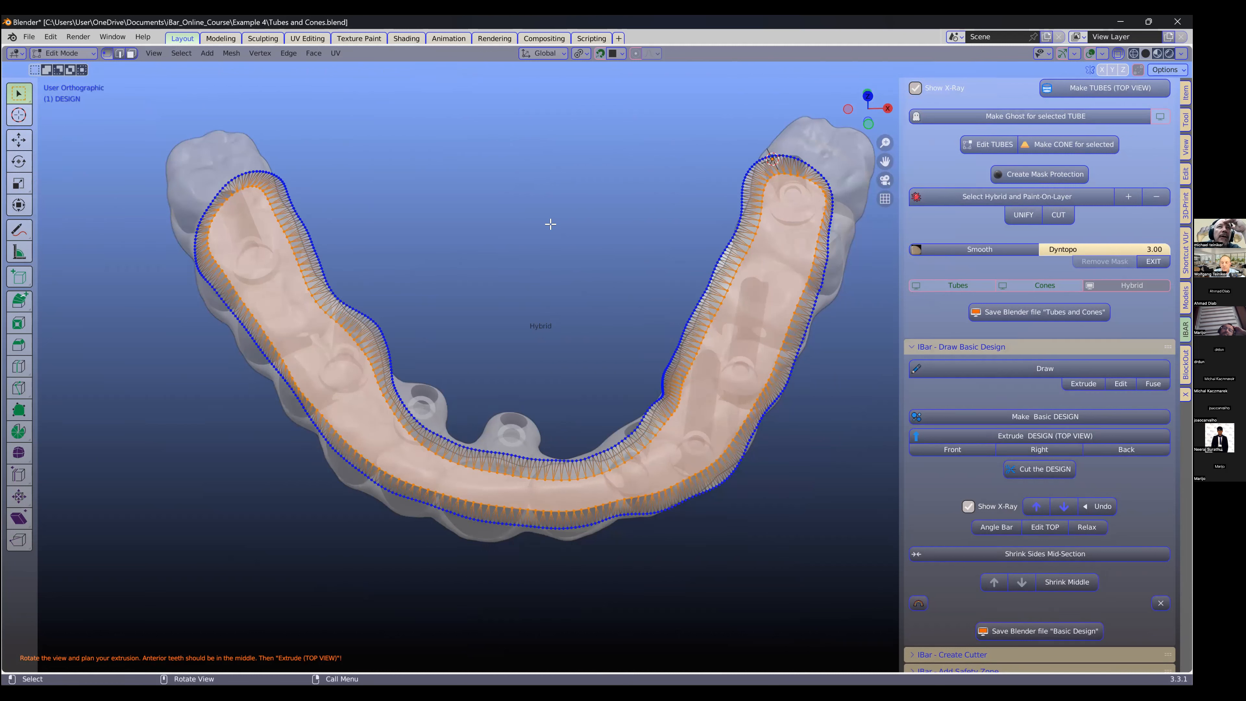
left_click(463, 225)
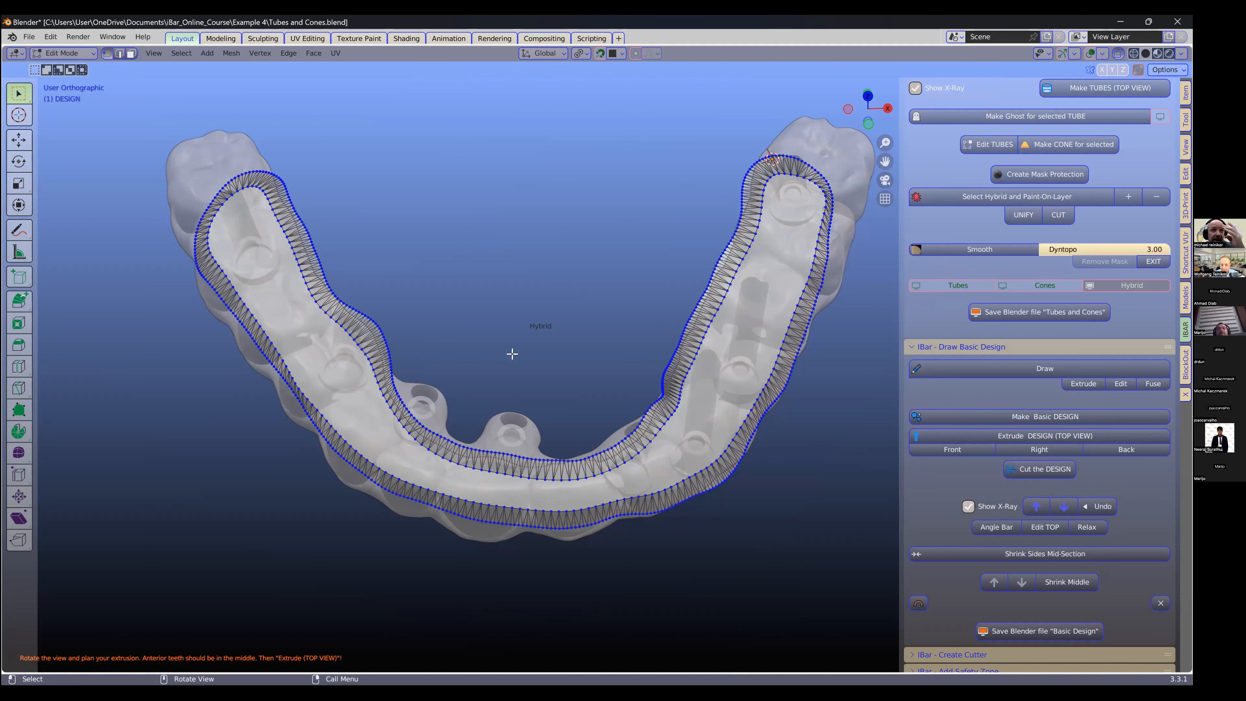
Step: Extrude the basic design from a tilted top view chosen with the anterior teeth in the middle
middle_click_drag(504, 288, 508, 295)
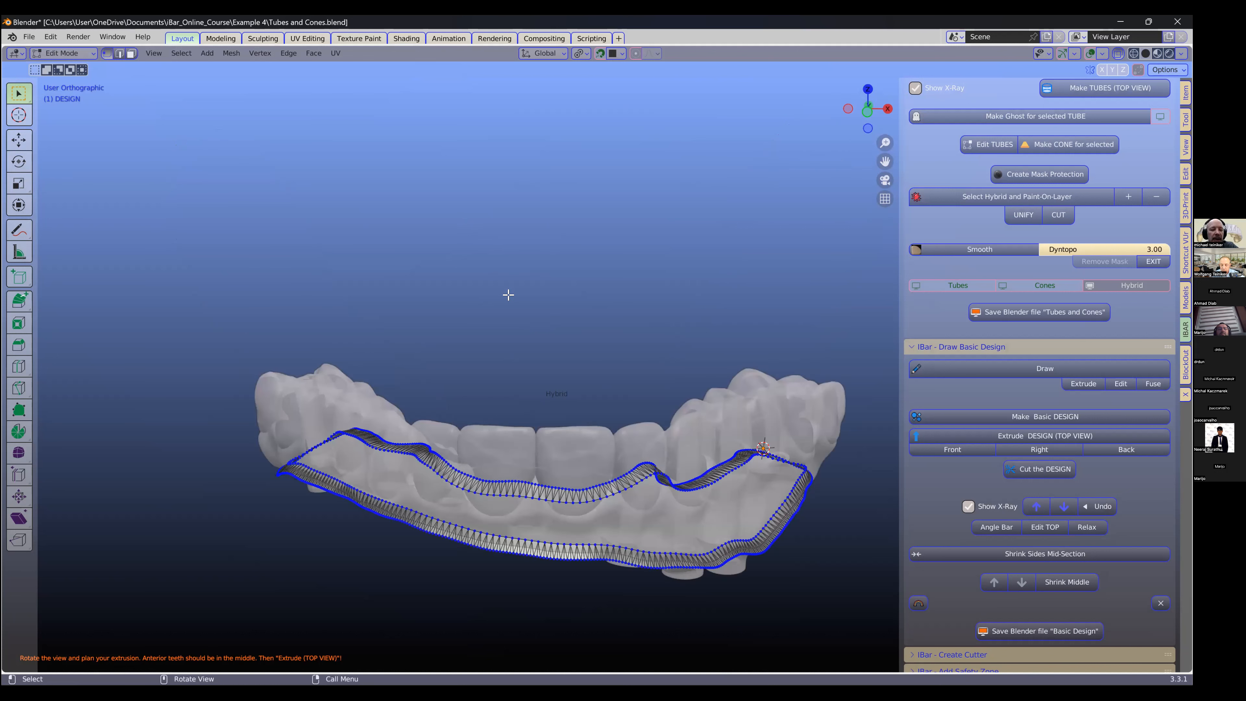
key("grave")
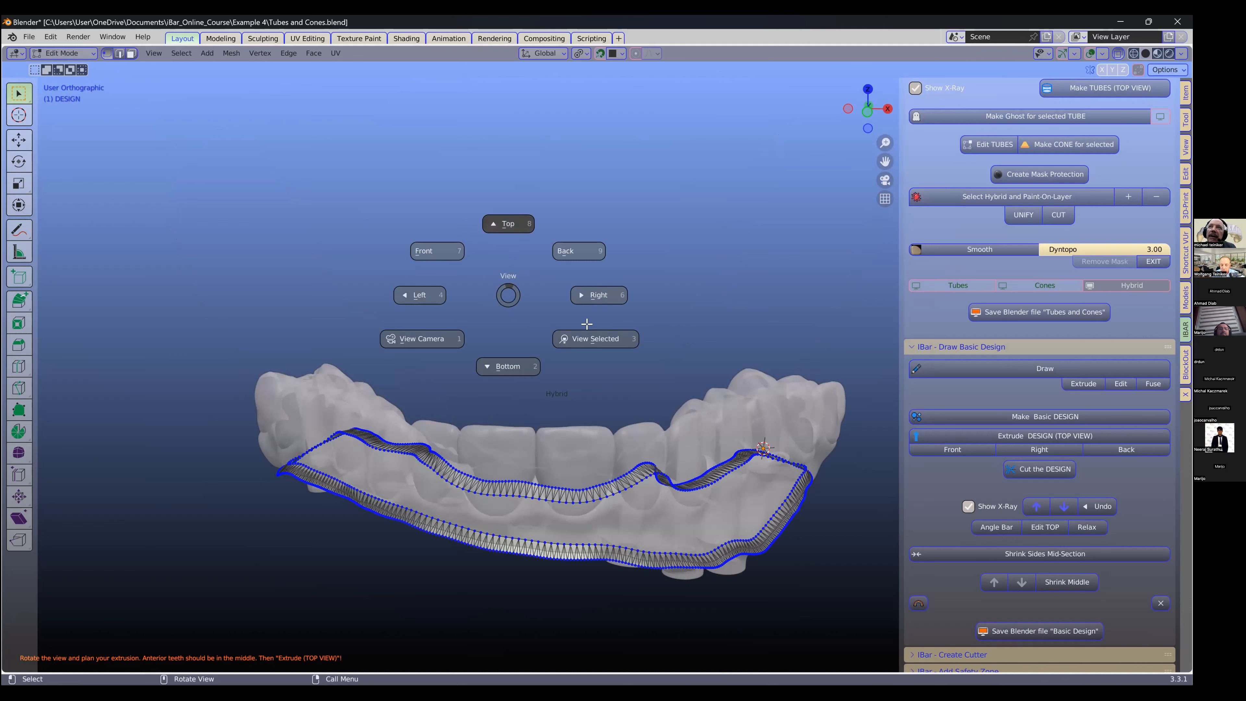
left_click(870, 100)
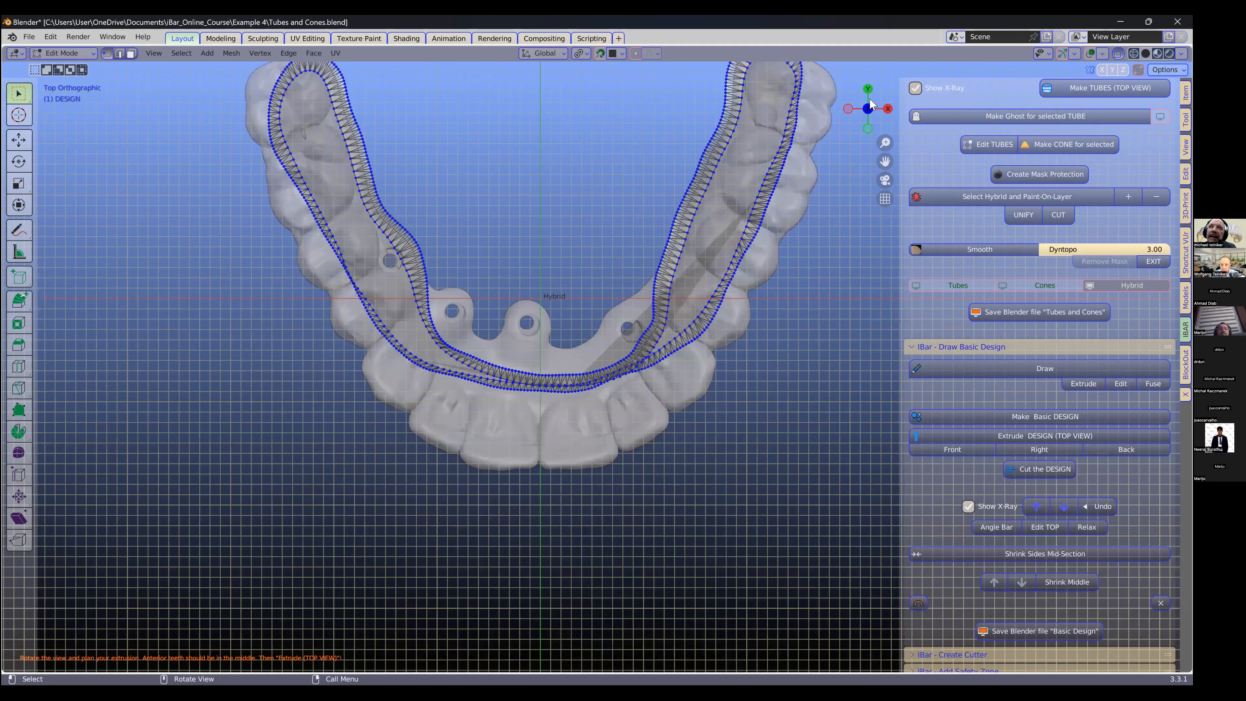
left_click_drag(871, 103, 871, 103)
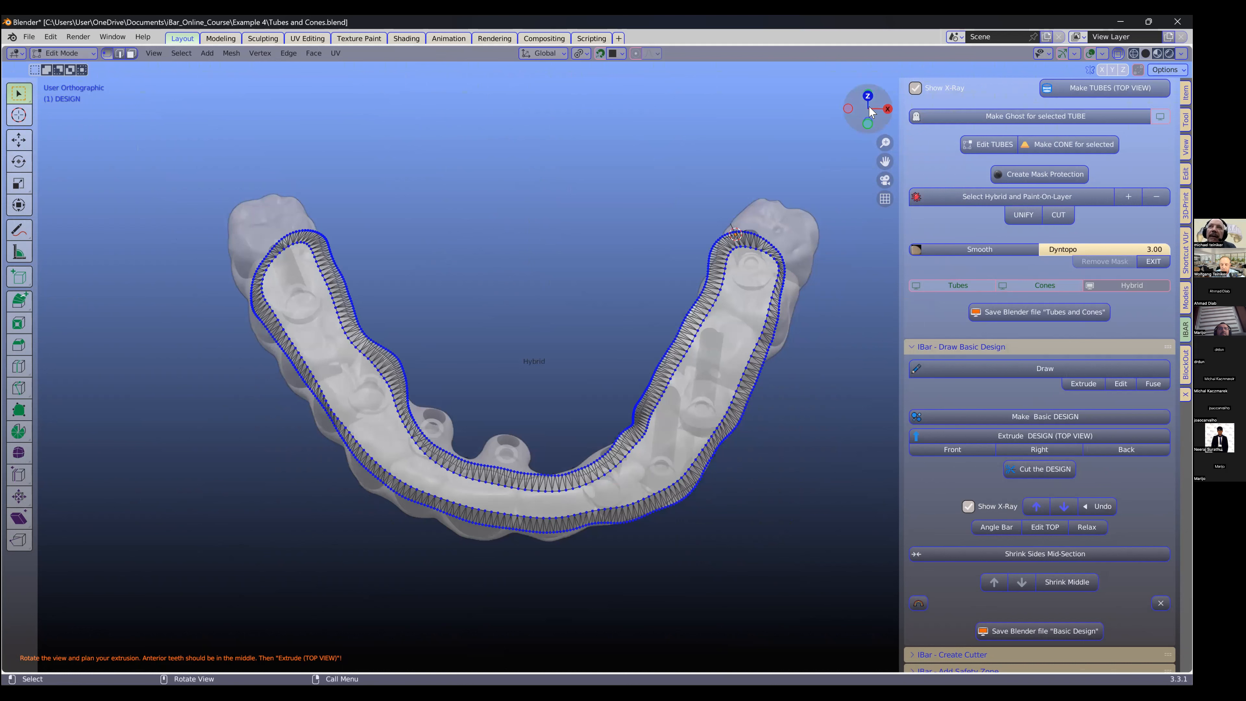
left_click(868, 97)
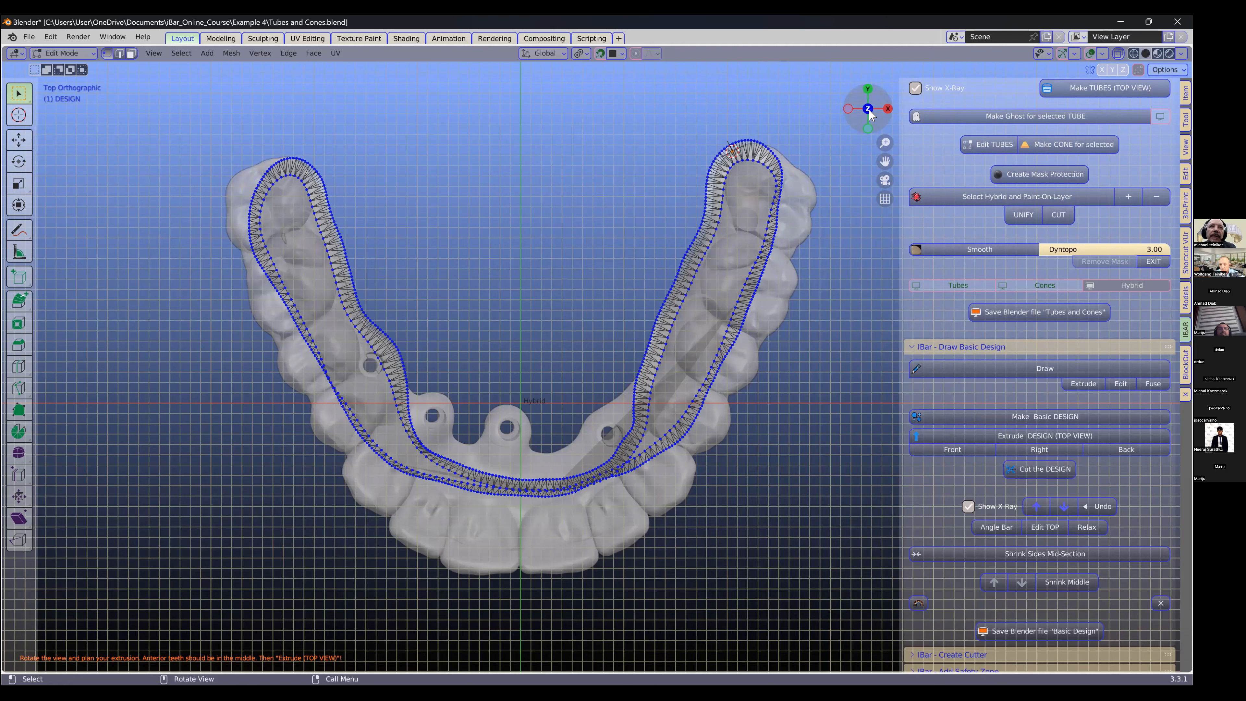
key("ctrl+KP_7")
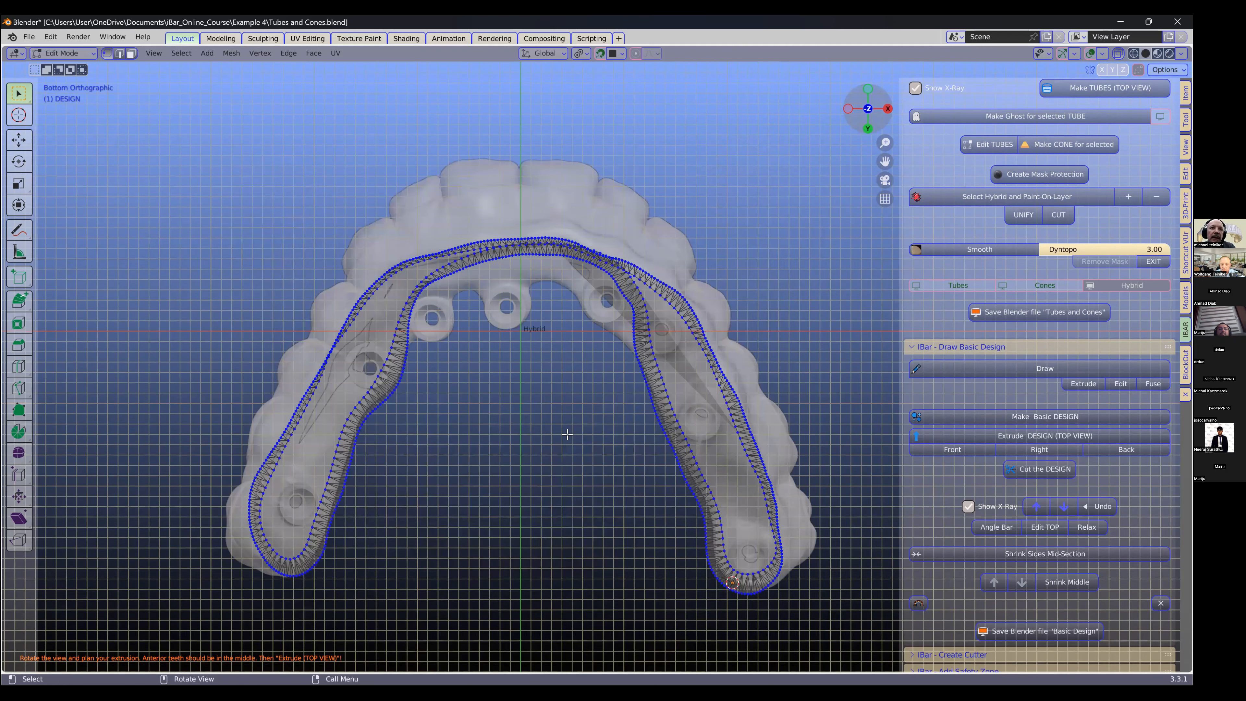
middle_click_drag(566, 400, 557, 417)
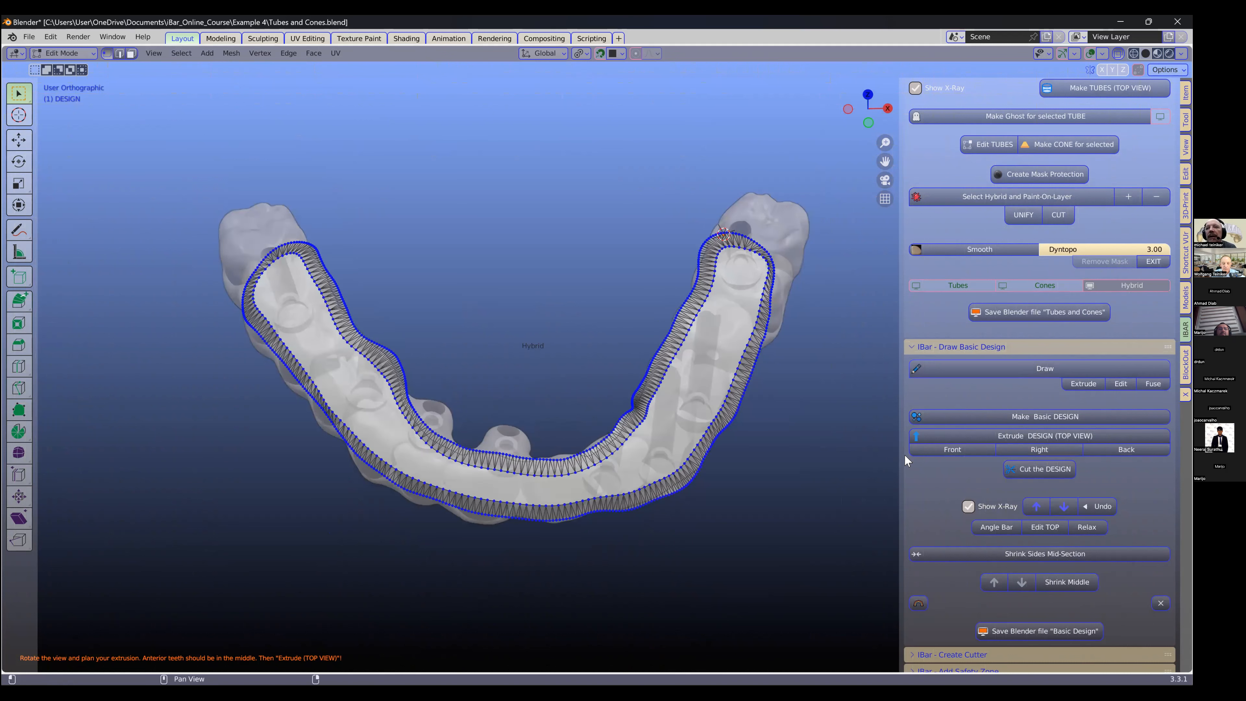
left_click(1028, 437)
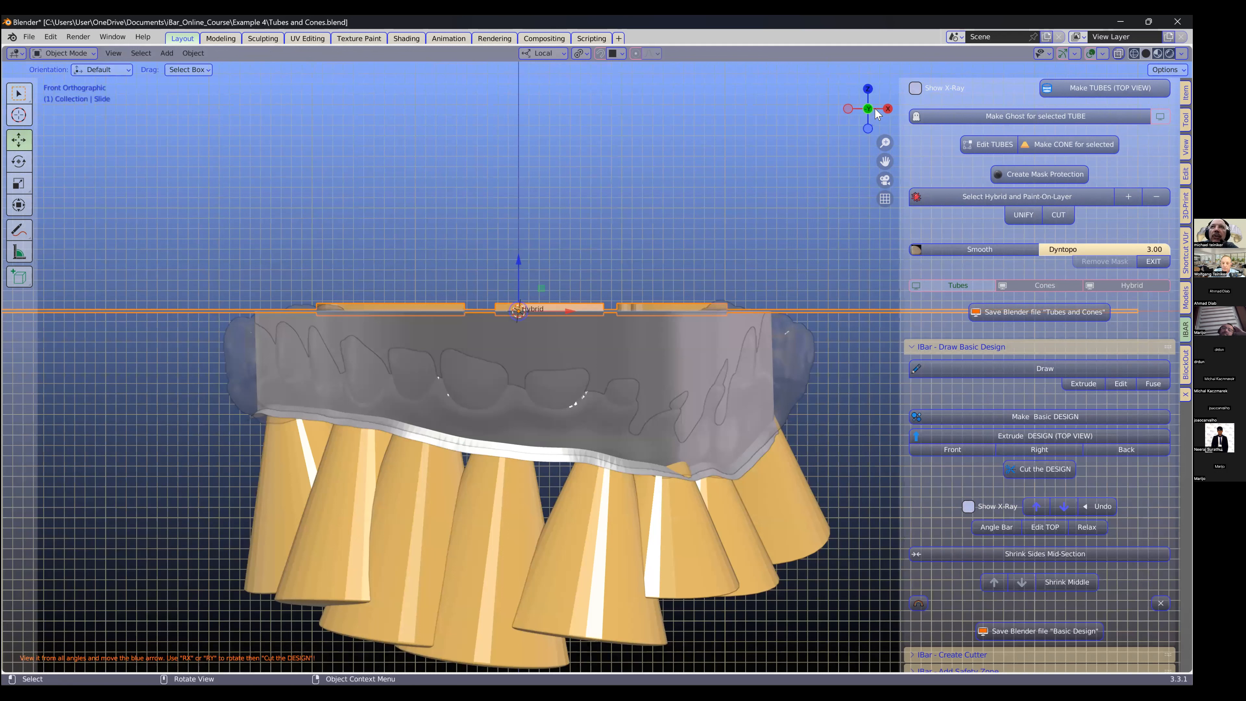
Step: Lower the cutting plane along its vertical axis until it crosses the extruded design between the front teeth and the cones
scroll(866, 116, "down", 2)
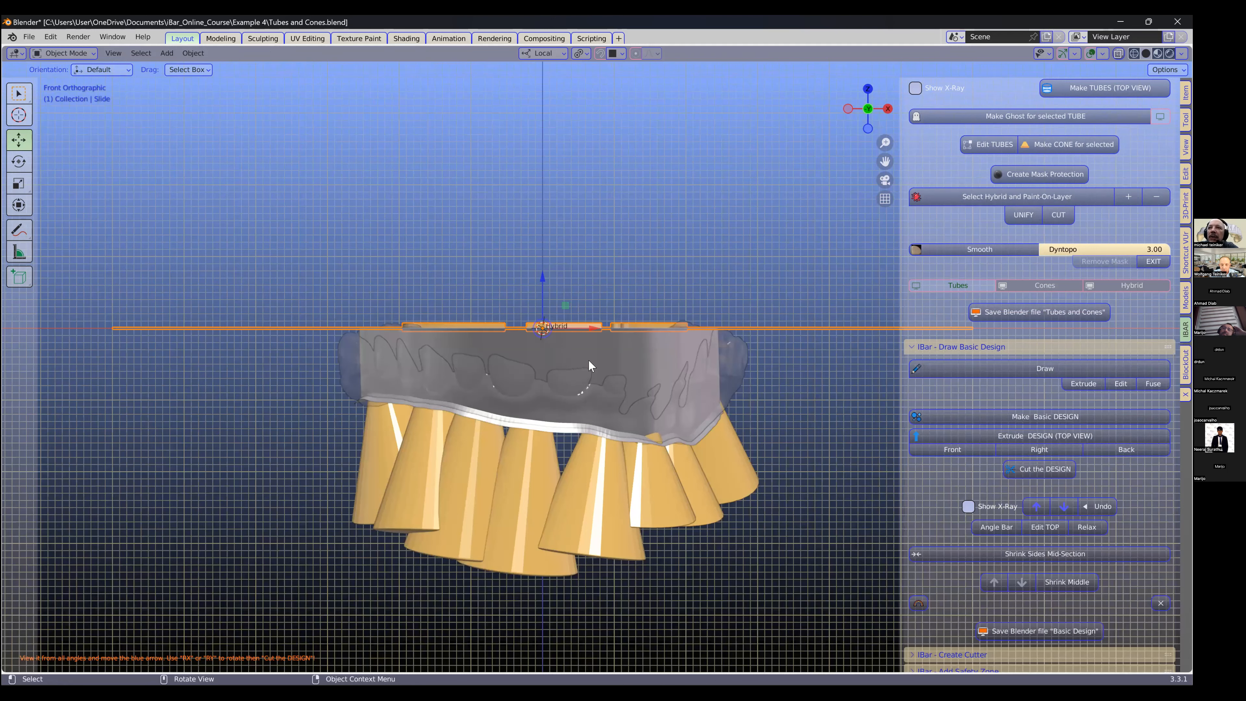
middle_click_drag(589, 360, 682, 363)
middle_click_drag(988, 456, 1044, 449)
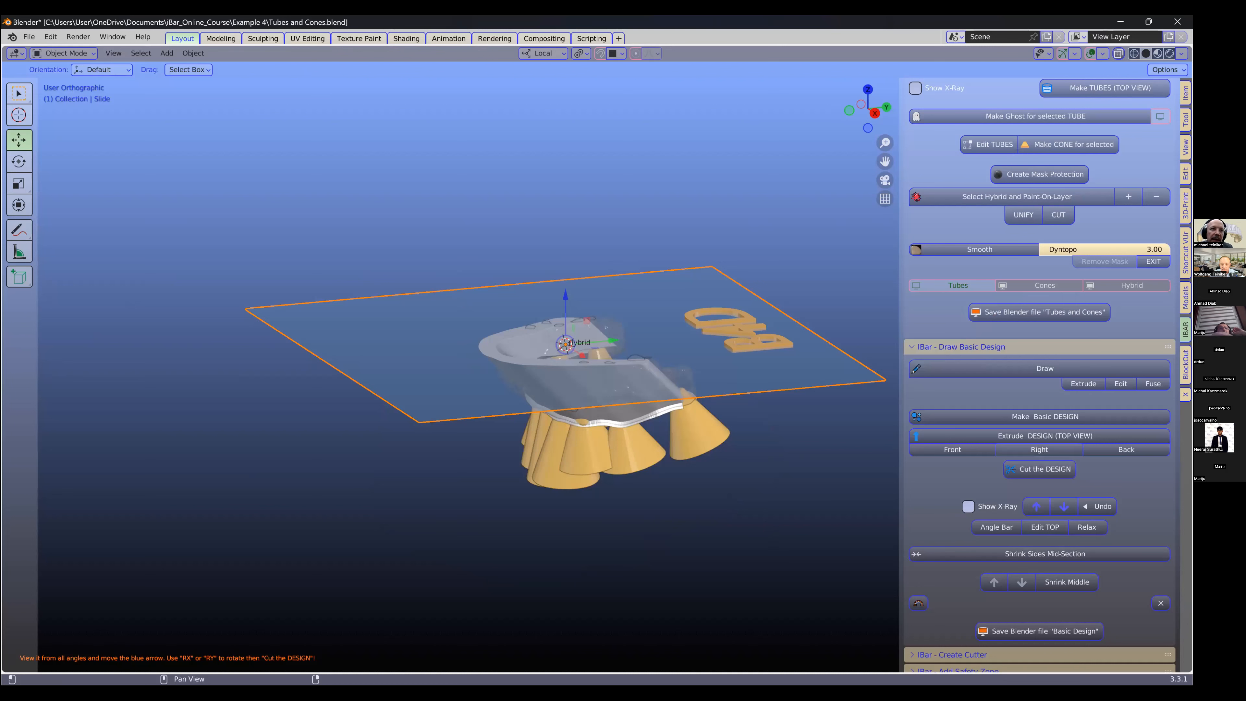
key("KP_3")
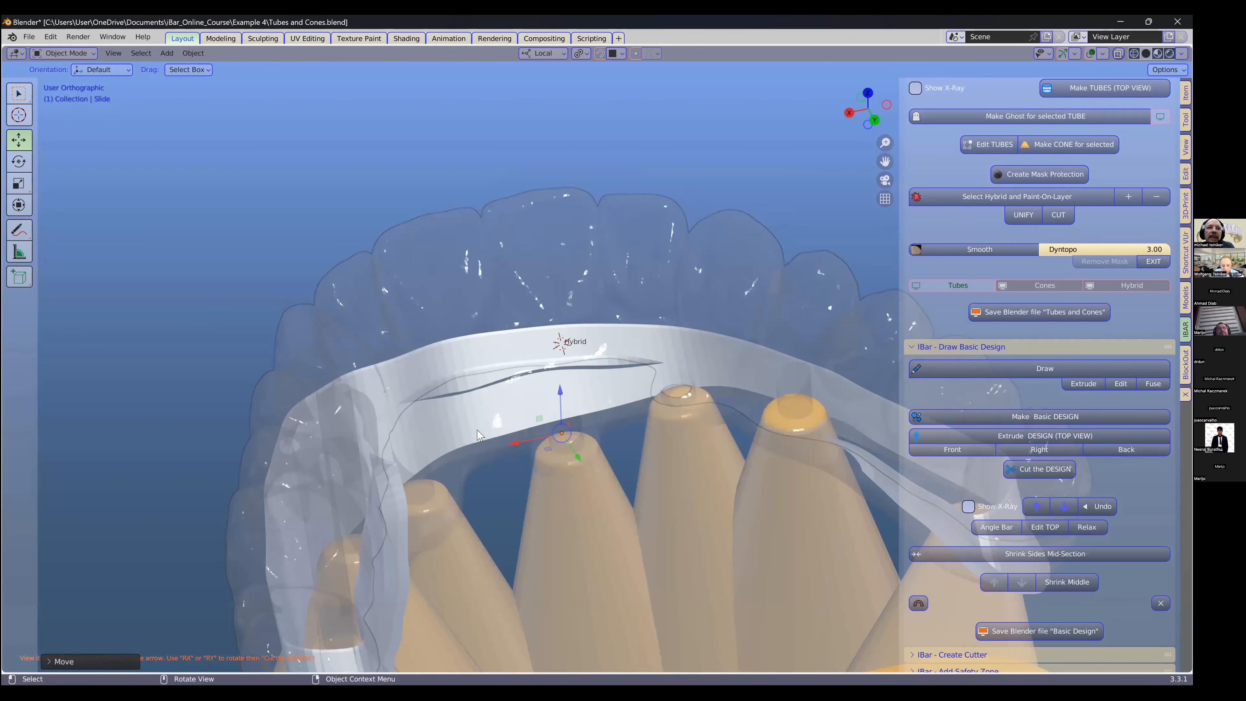
scroll(512, 463, "down", 2)
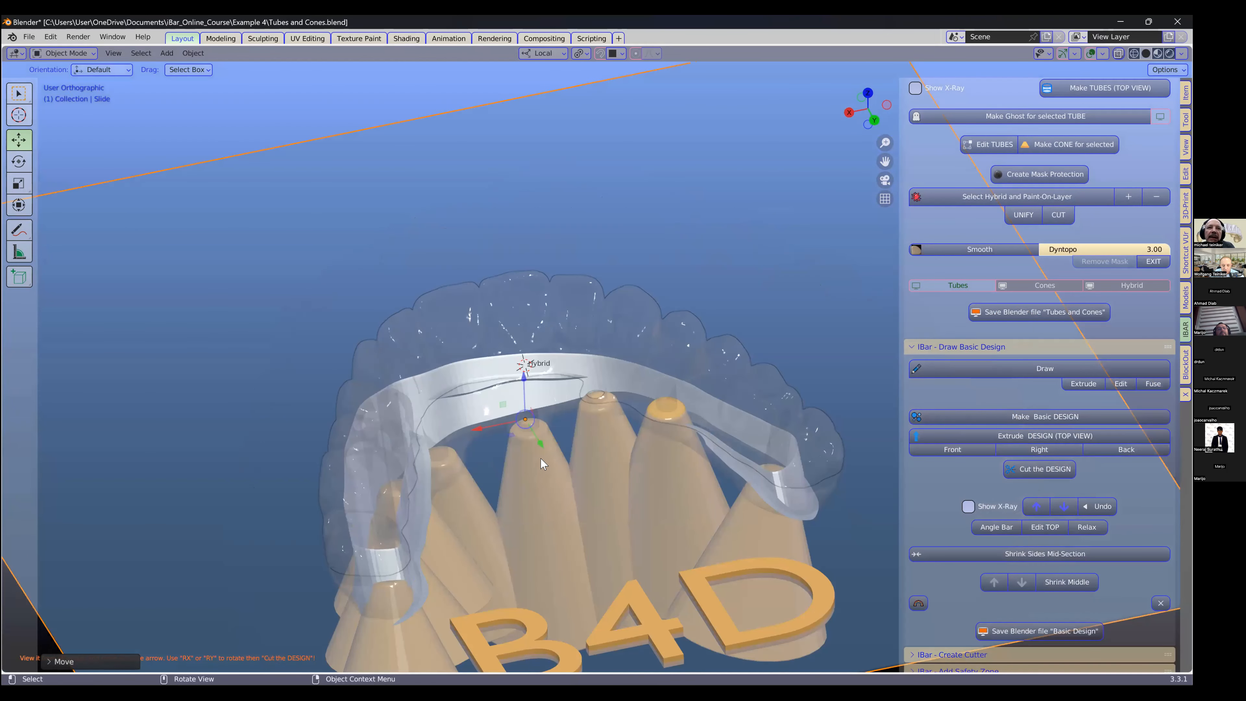
left_click_drag(535, 374, 563, 413)
middle_click_drag(563, 413, 559, 377)
left_click_drag(558, 376, 562, 427)
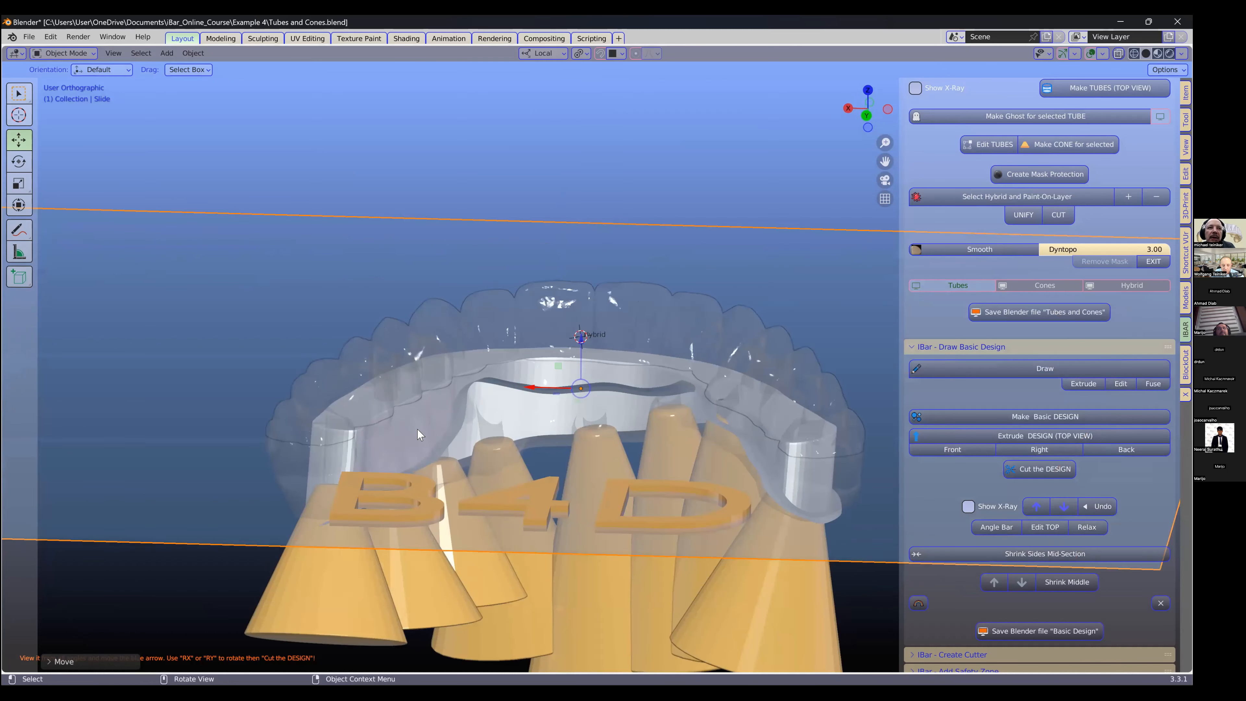
Step: Inspect the plane's intersection with the front of the design from several angles, and raise the plane slightly
scroll(385, 376, "up", 4)
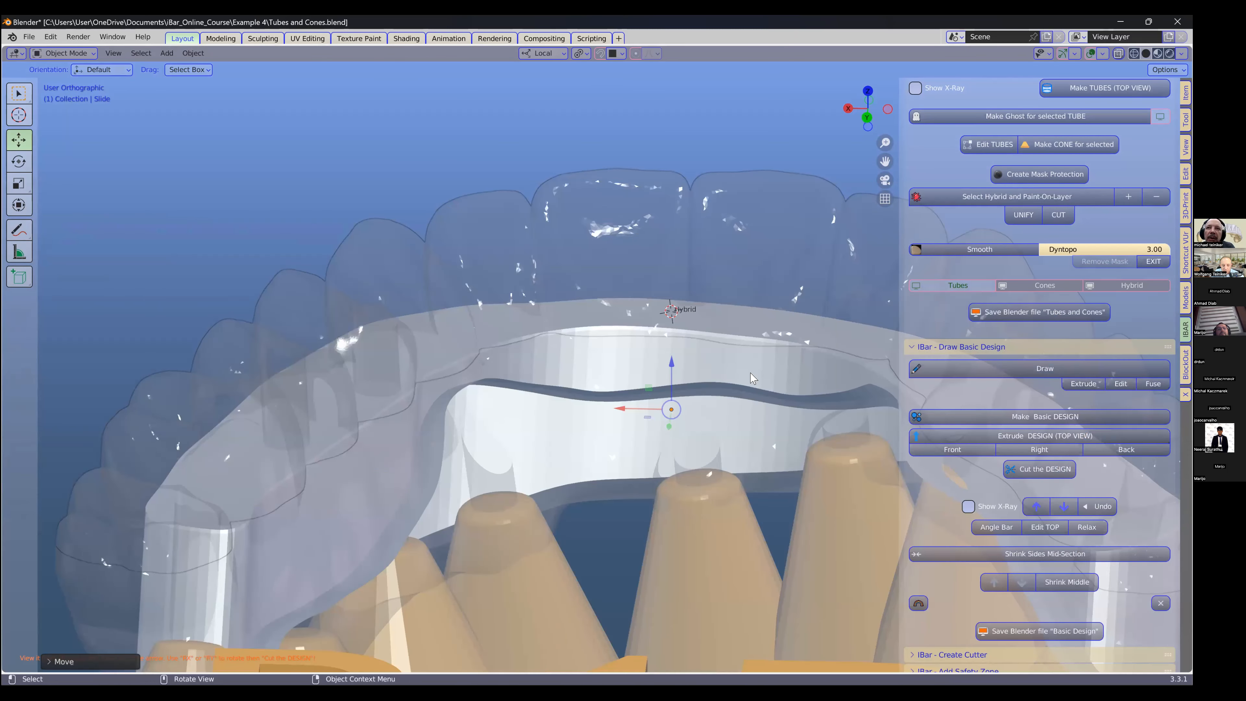
scroll(766, 376, "up", 3)
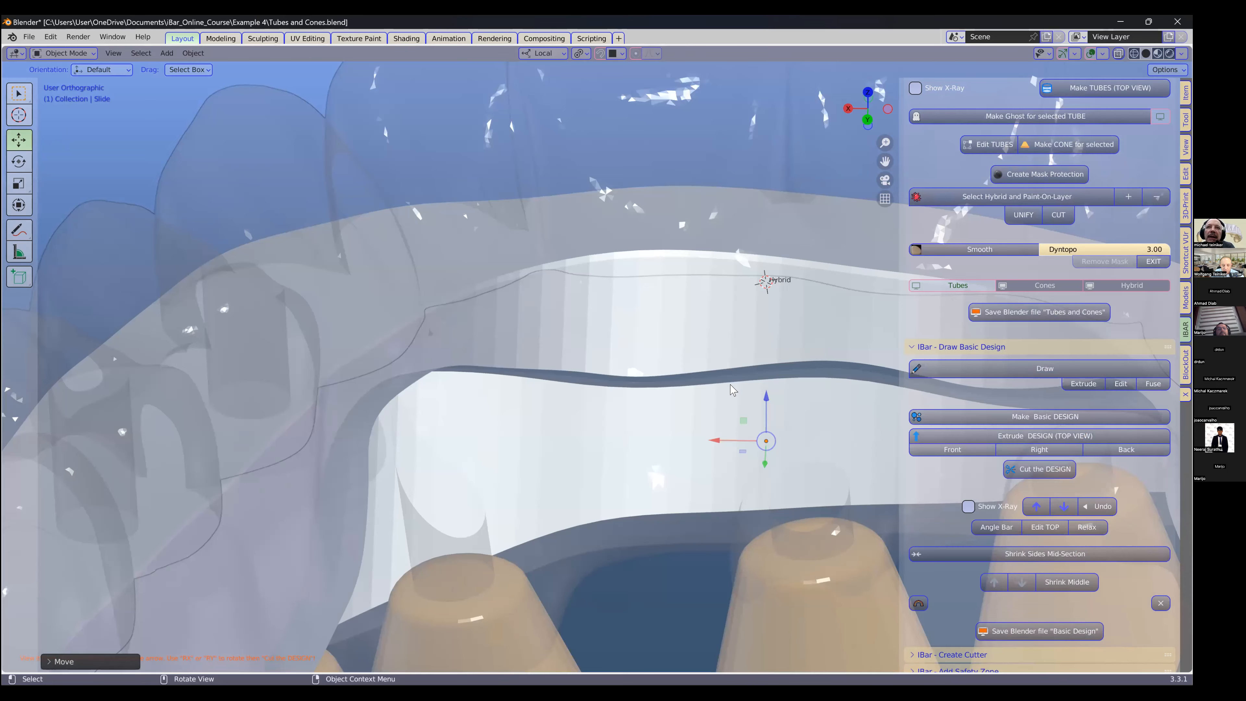
scroll(670, 377, "down", 2)
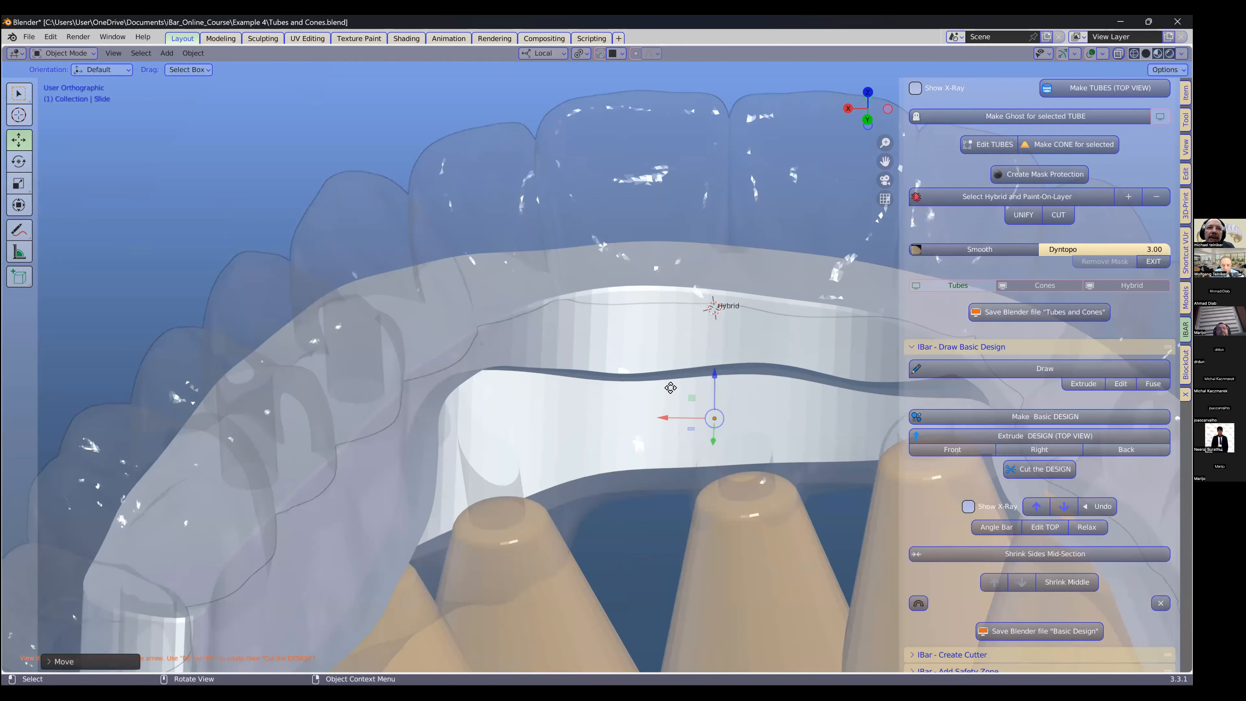
scroll(671, 388, "down", 2)
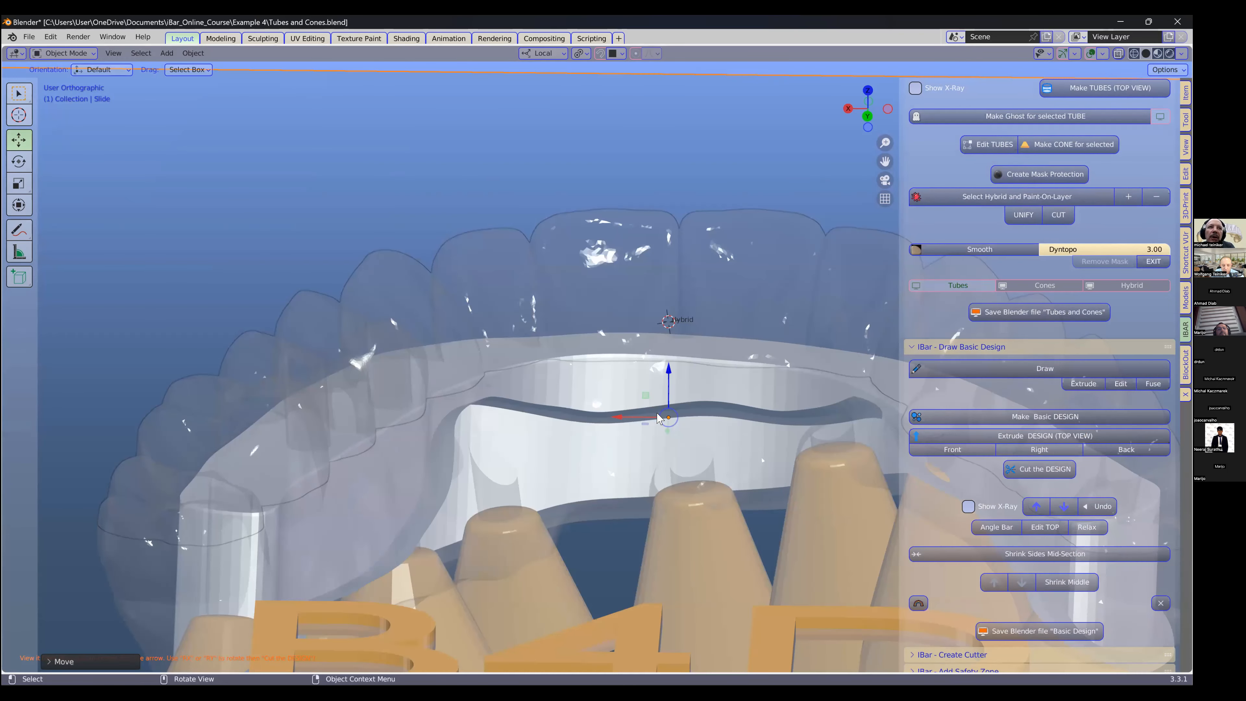
middle_click_drag(665, 415, 655, 371)
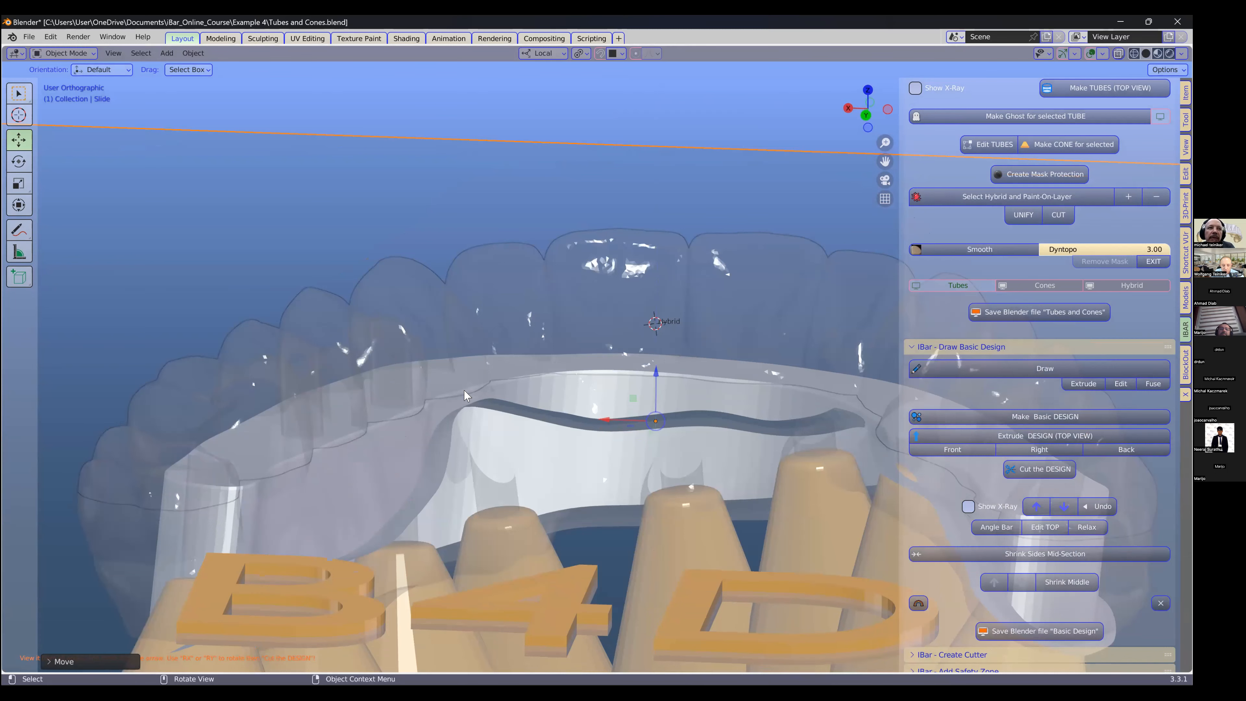
middle_click_drag(605, 405, 736, 395)
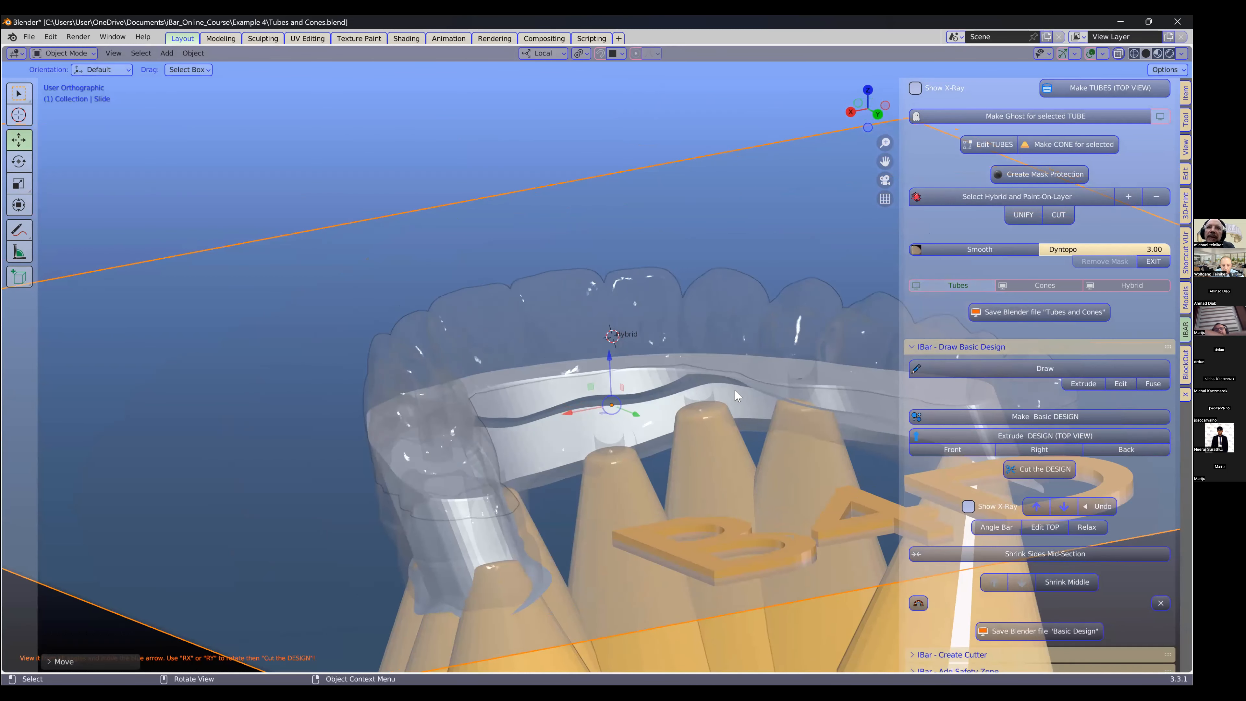
scroll(657, 370, "up", 2)
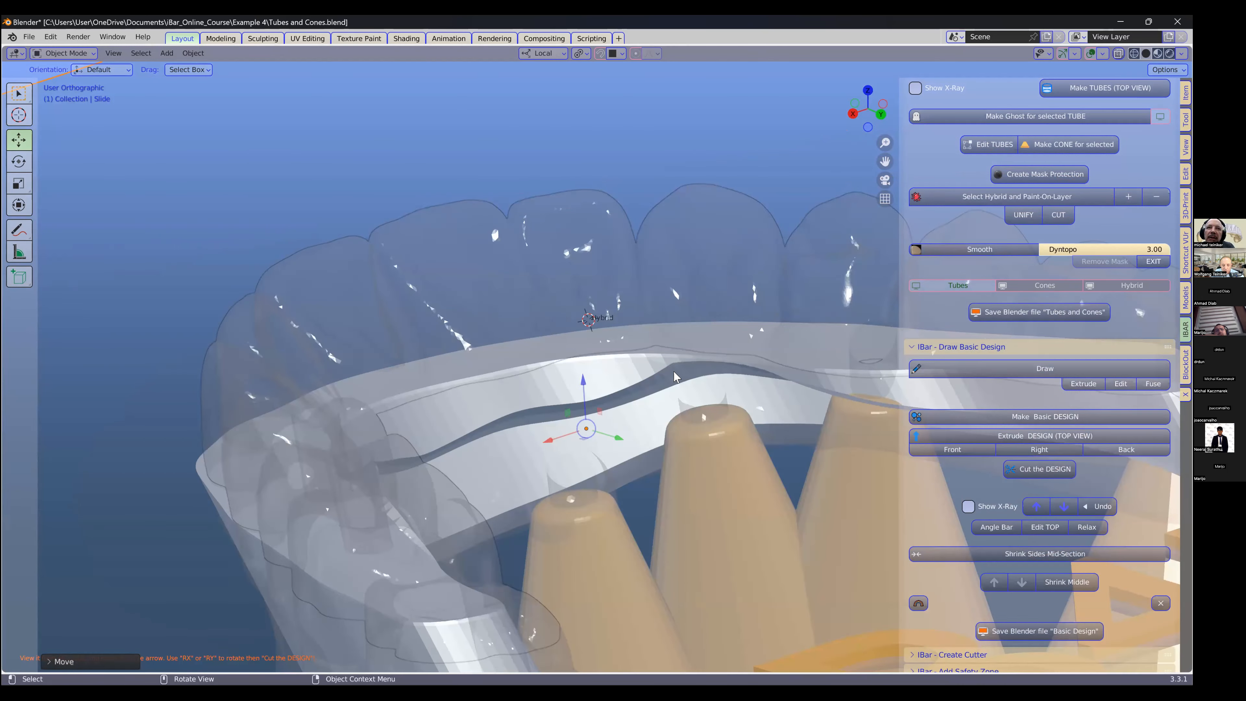
scroll(591, 398, "up", 2)
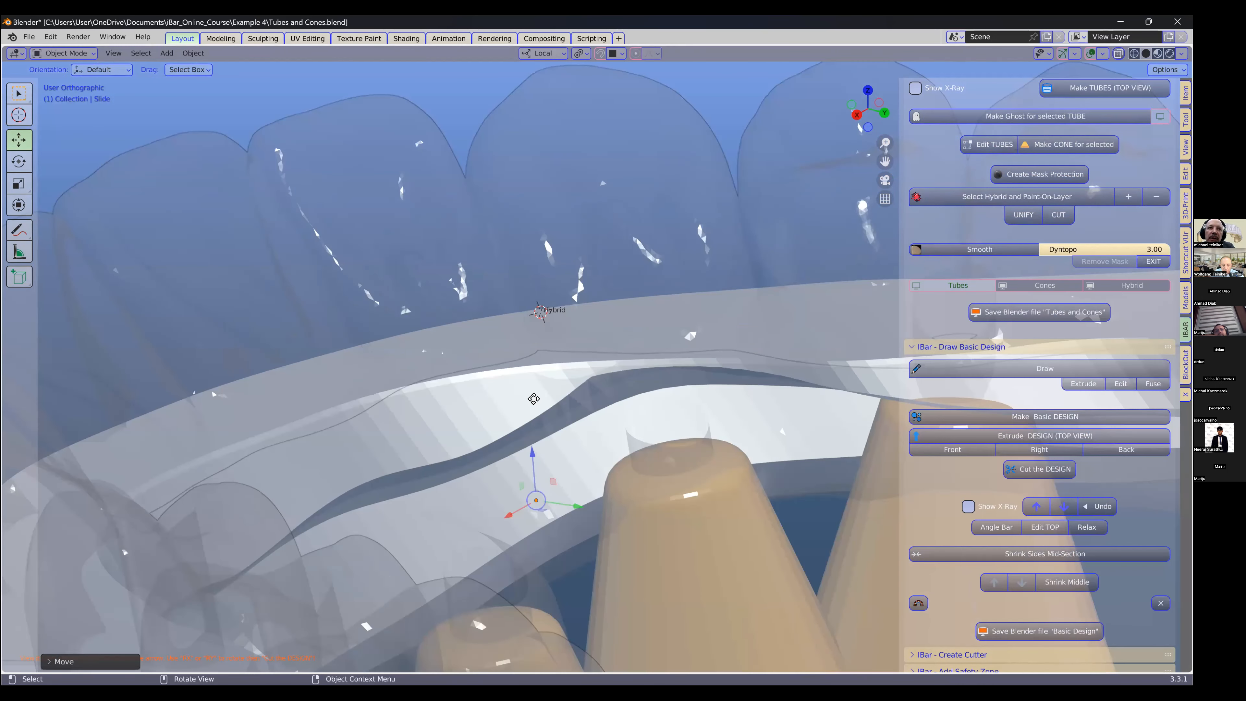
middle_click_drag(534, 398, 543, 406)
scroll(534, 396, "down", 3)
left_click_drag(536, 407, 536, 396)
scroll(640, 428, "down", 5)
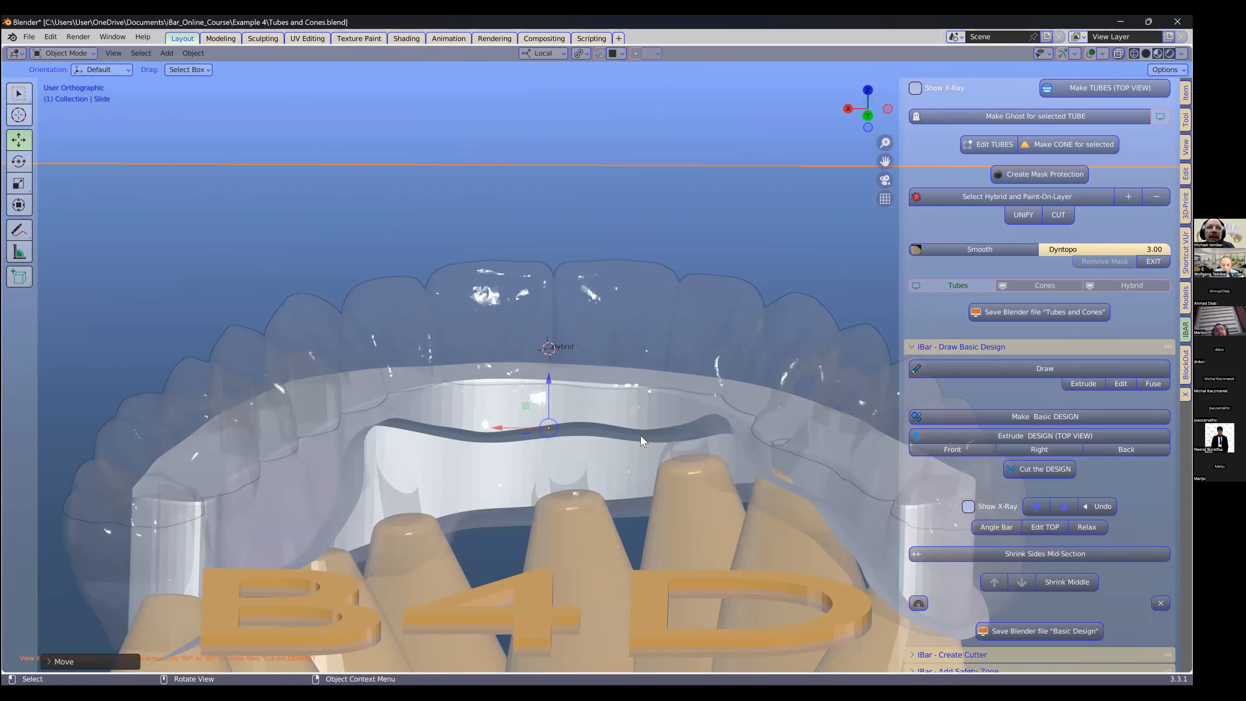
Step: Cut the extruded design at the height of the cutting plane
scroll(857, 499, "down", 4)
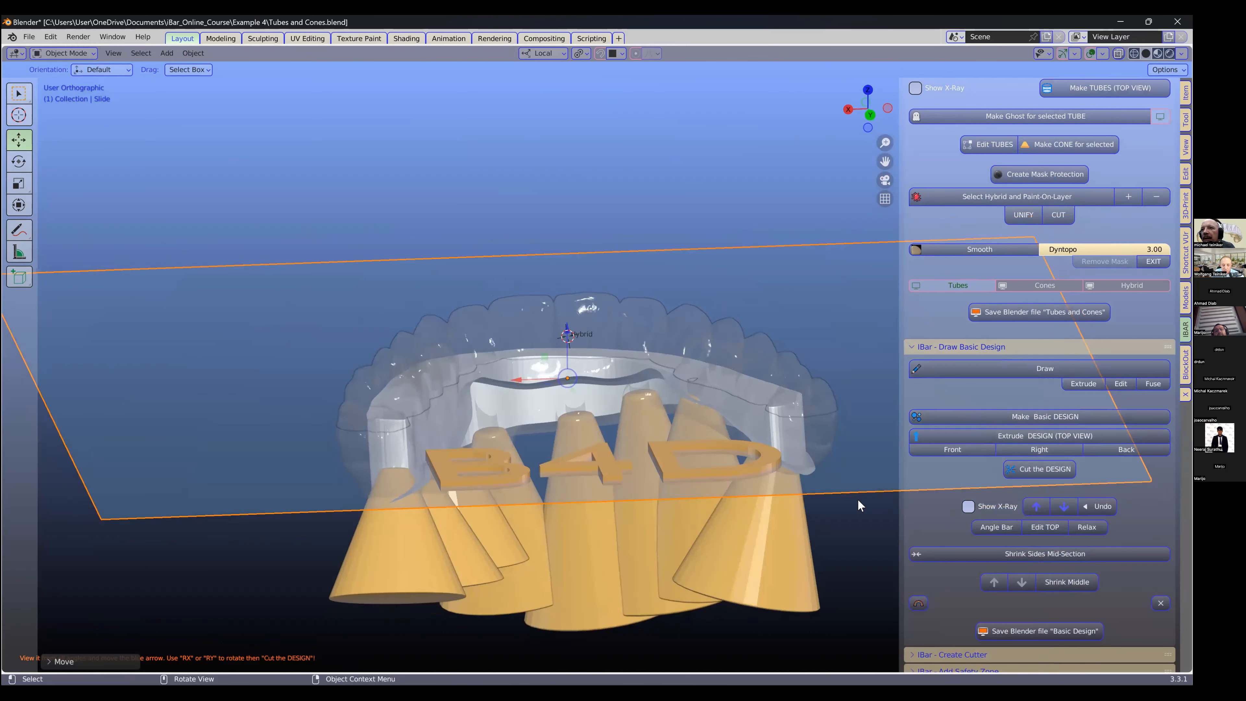
left_click(1034, 472)
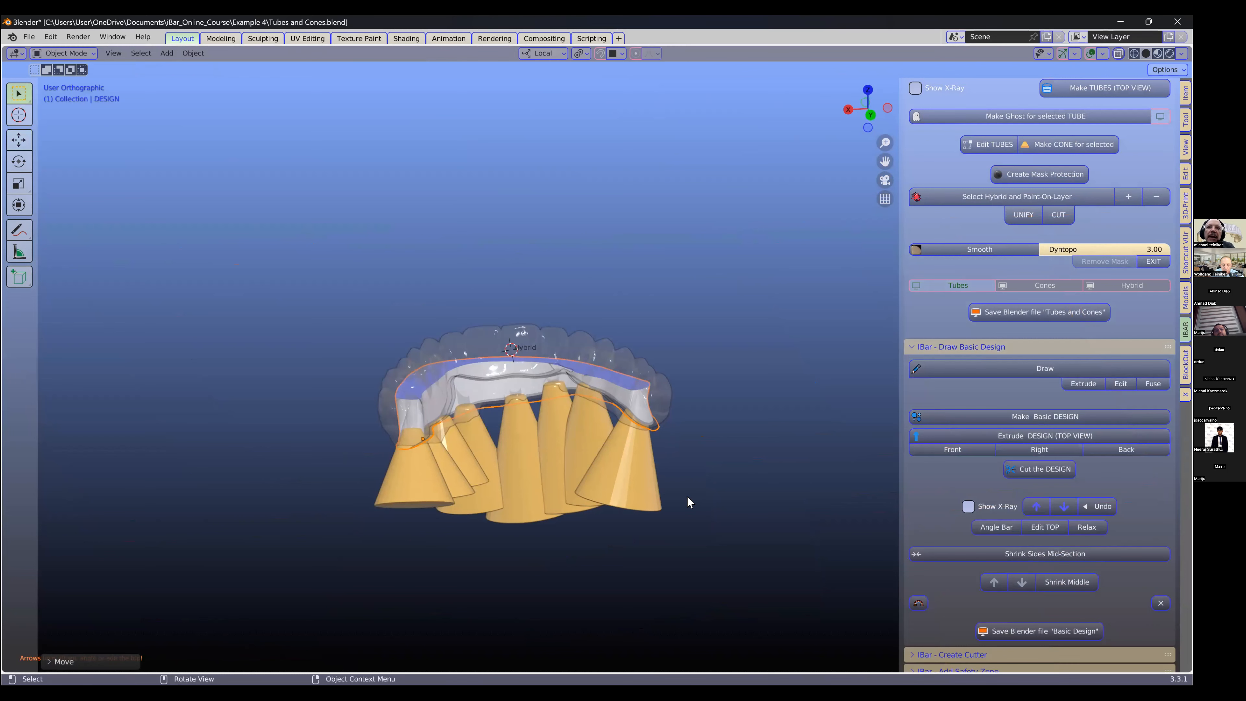
scroll(686, 500, "up", 6)
middle_click_drag(689, 496, 1002, 525)
scroll(705, 497, "down", 1)
Step: Angle the cut design bar and inspect its top surface and inner walls from several sides
left_click(1002, 524)
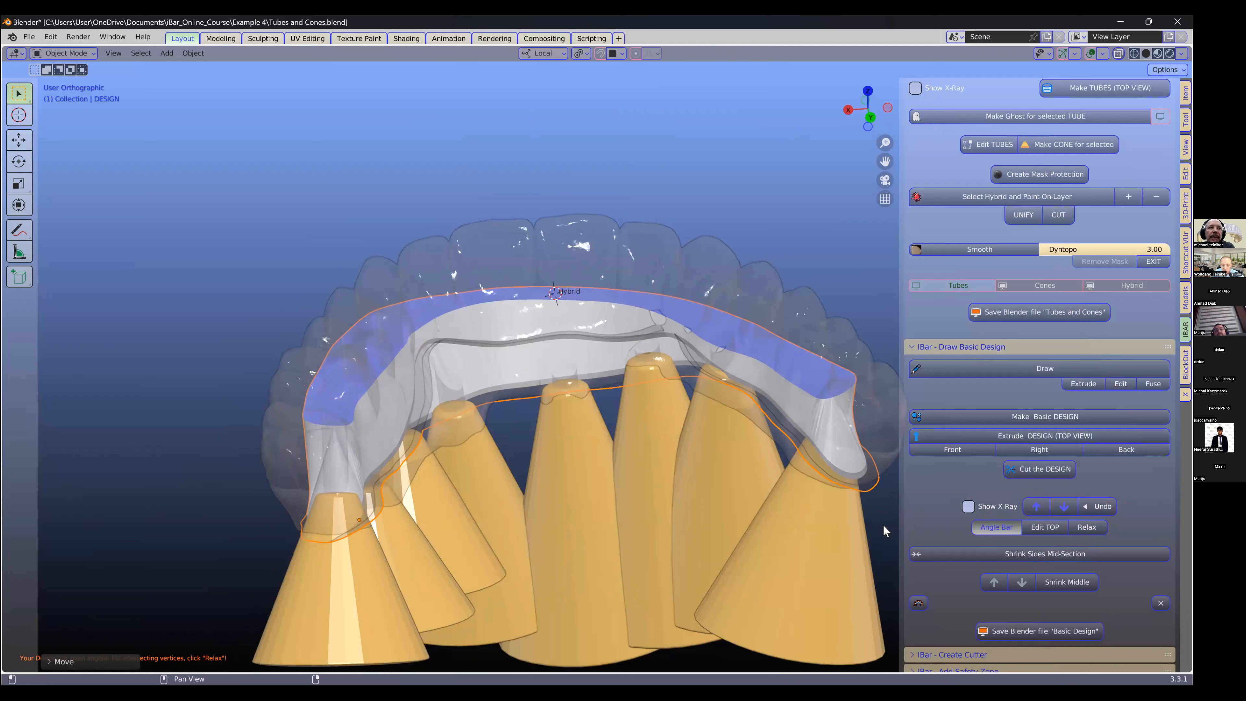
middle_click_drag(701, 519, 632, 417)
middle_click_drag(540, 348, 511, 340)
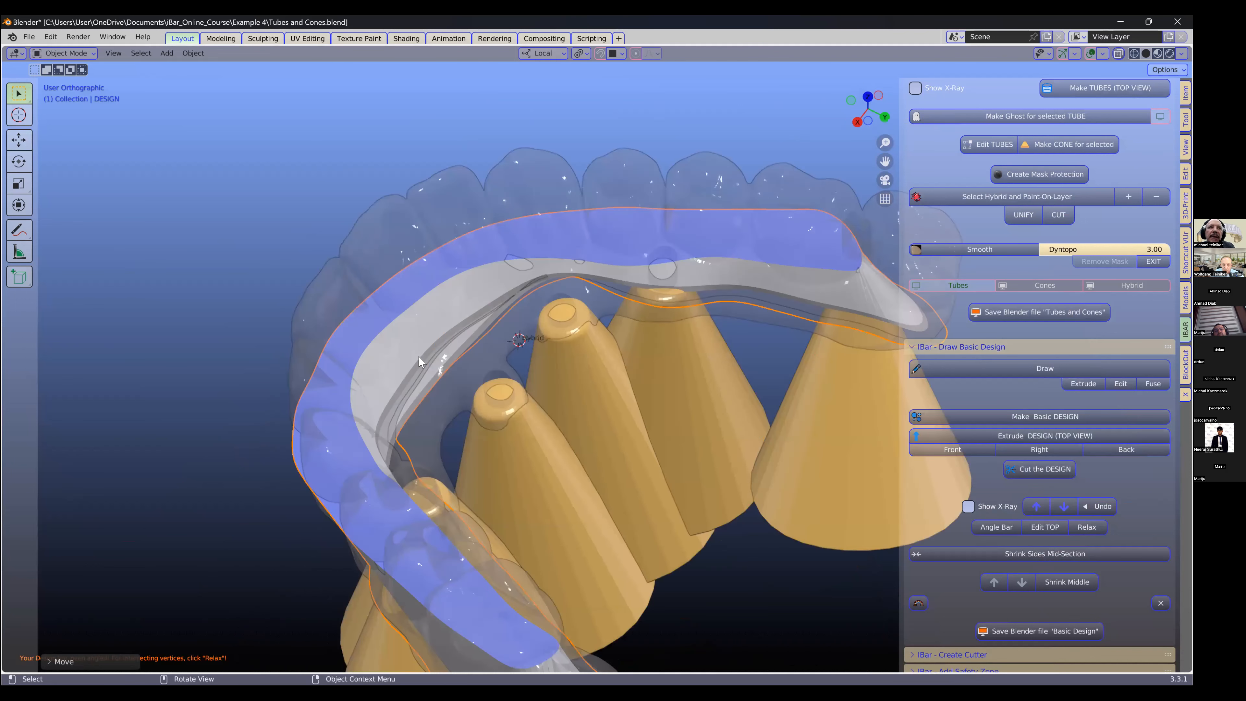
scroll(549, 315, "up", 5)
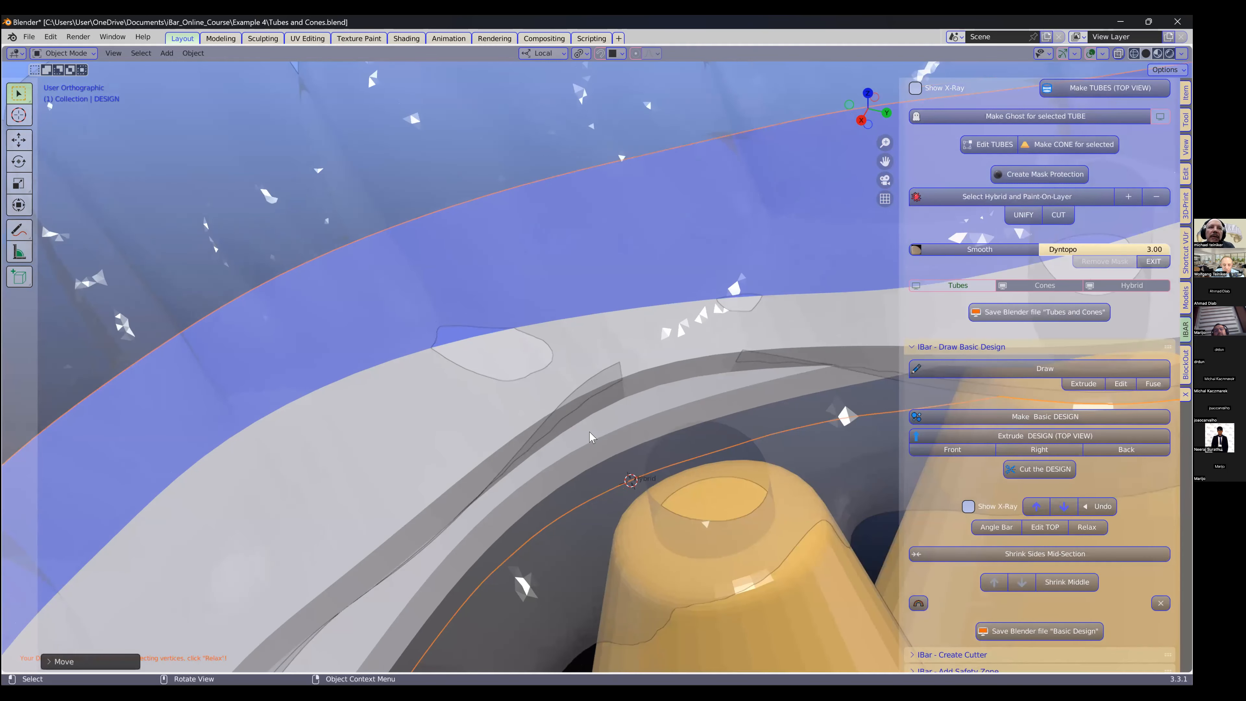
scroll(611, 440, "down", 5)
middle_click_drag(615, 440, 655, 486)
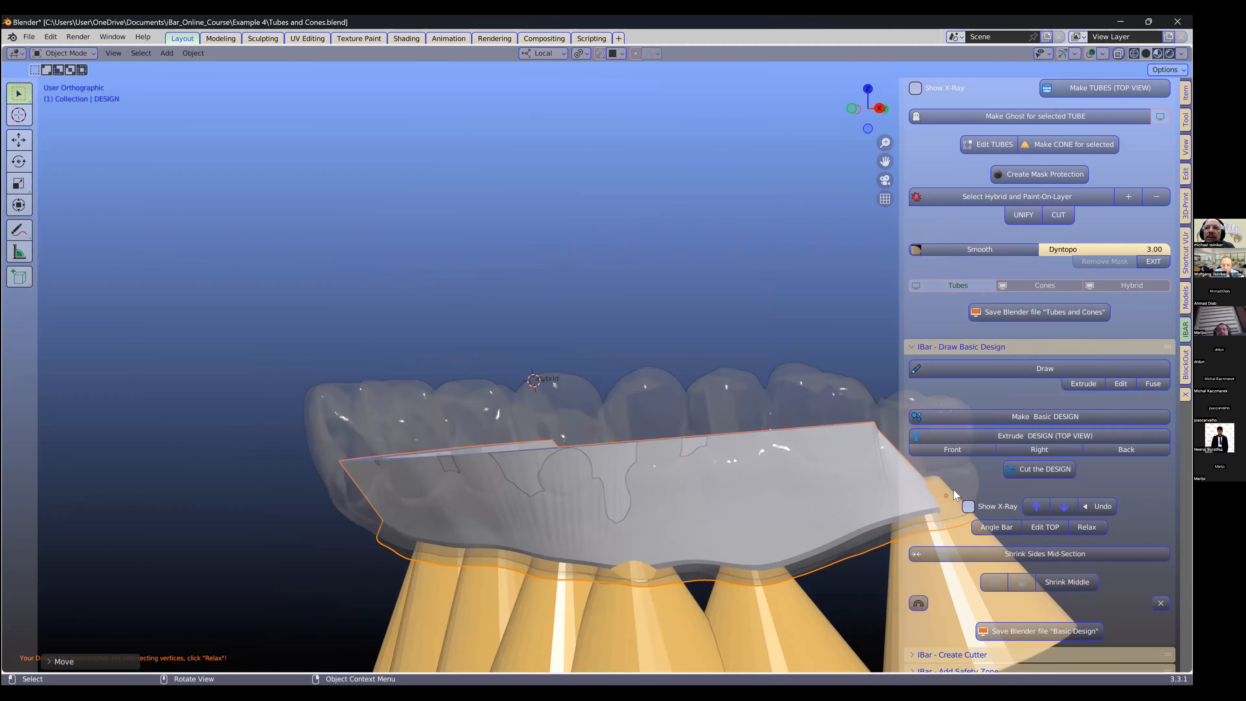
Step: Lower the top surface of the design by four increments and angle the bar again
left_click(1065, 508)
left_click(1065, 508)
left_click(1065, 508)
left_click(1065, 509)
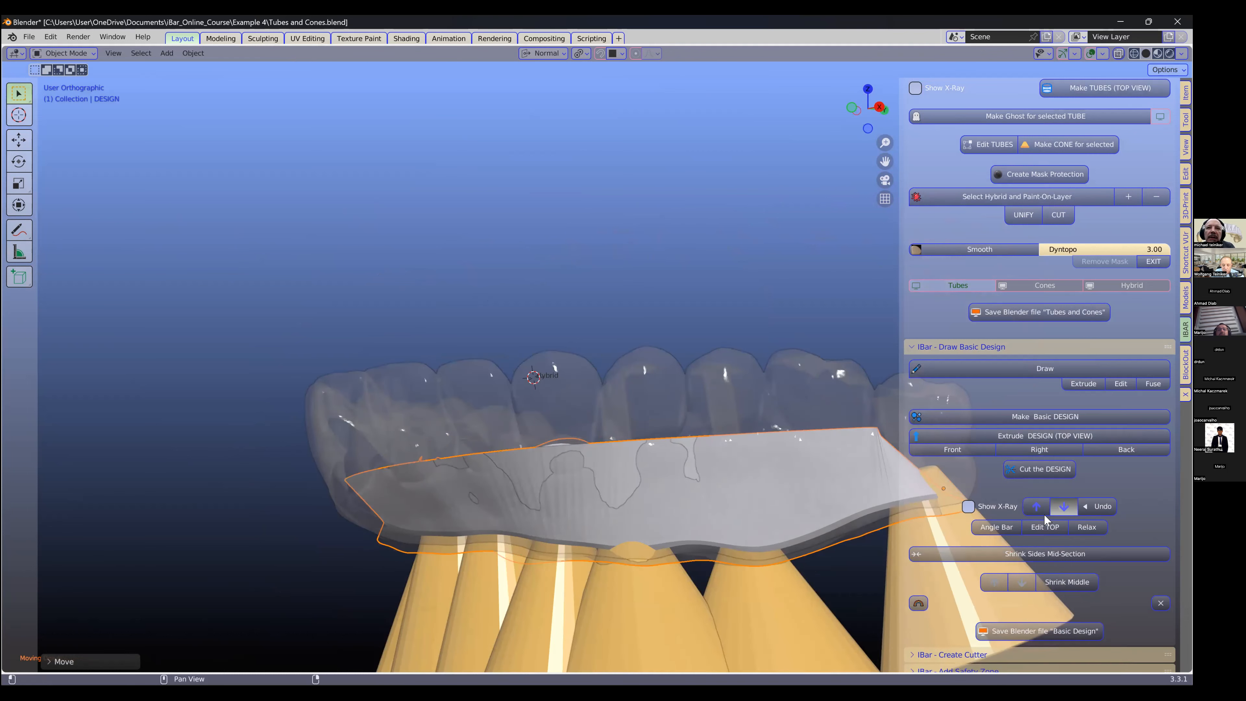
left_click(990, 528)
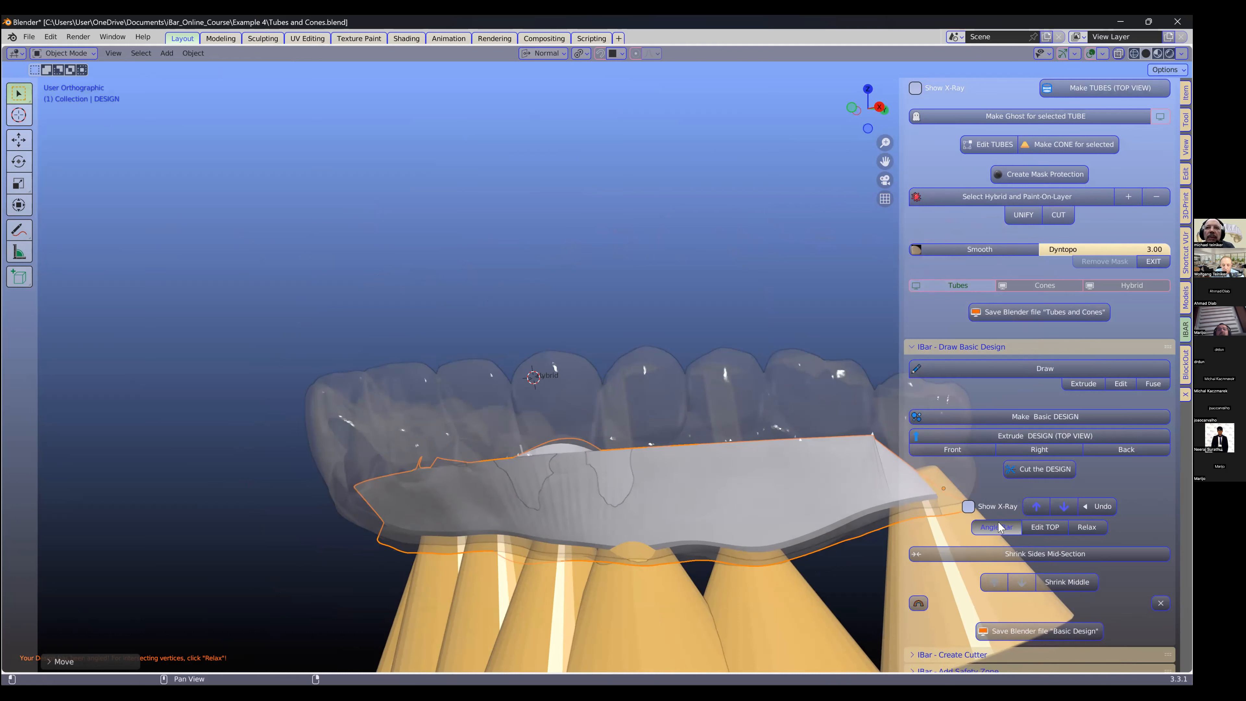
Step: Try relaxing the intersecting vertices of the angled bar, and undo the relaxing
middle_click_drag(735, 534, 803, 231)
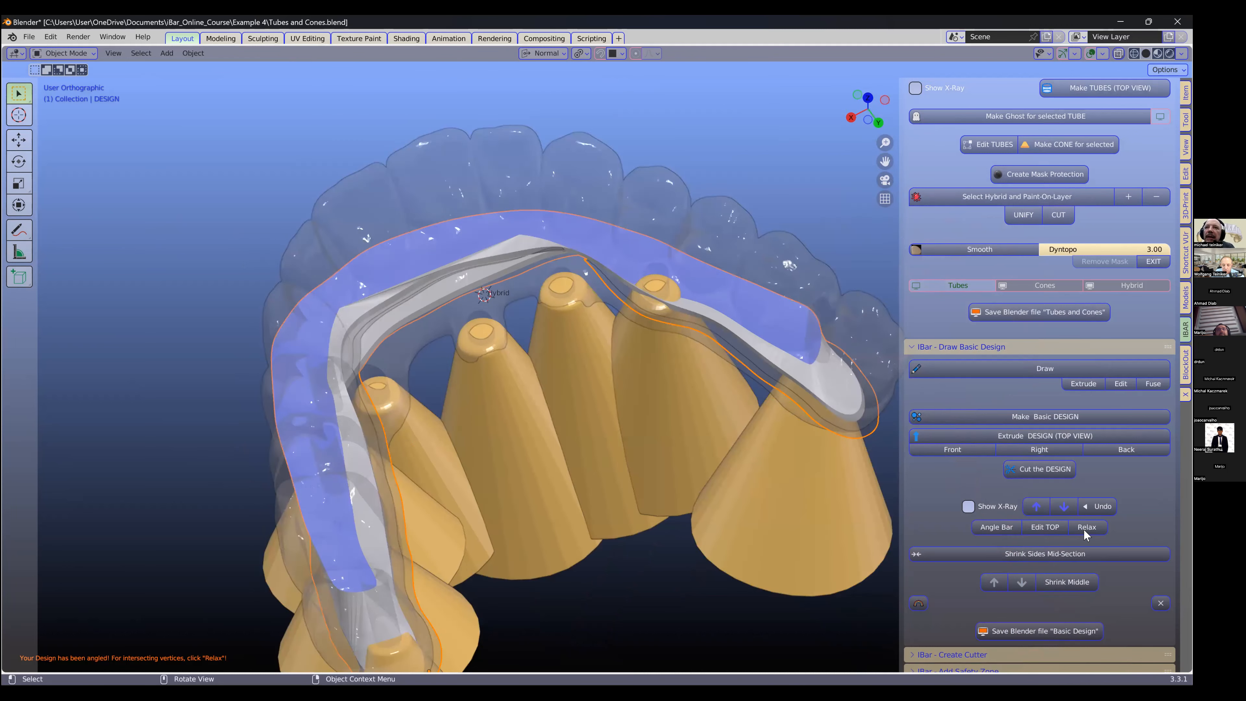
left_click(1085, 527)
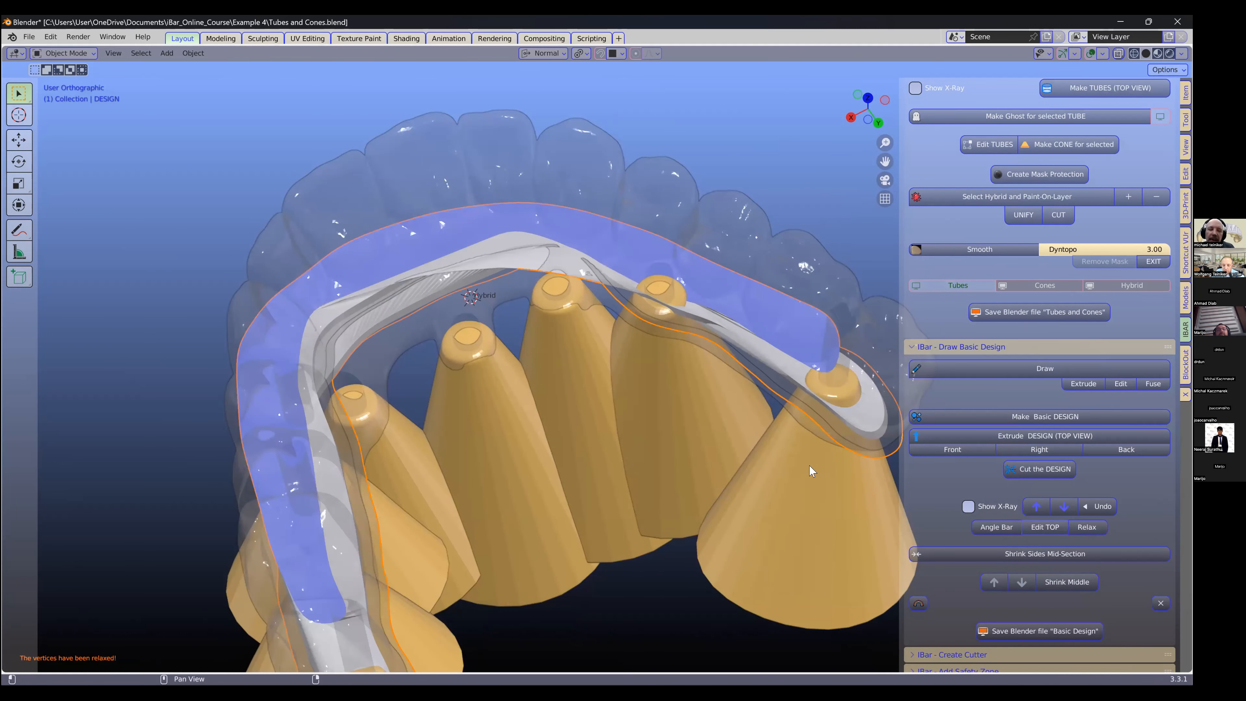
key("ctrl+z")
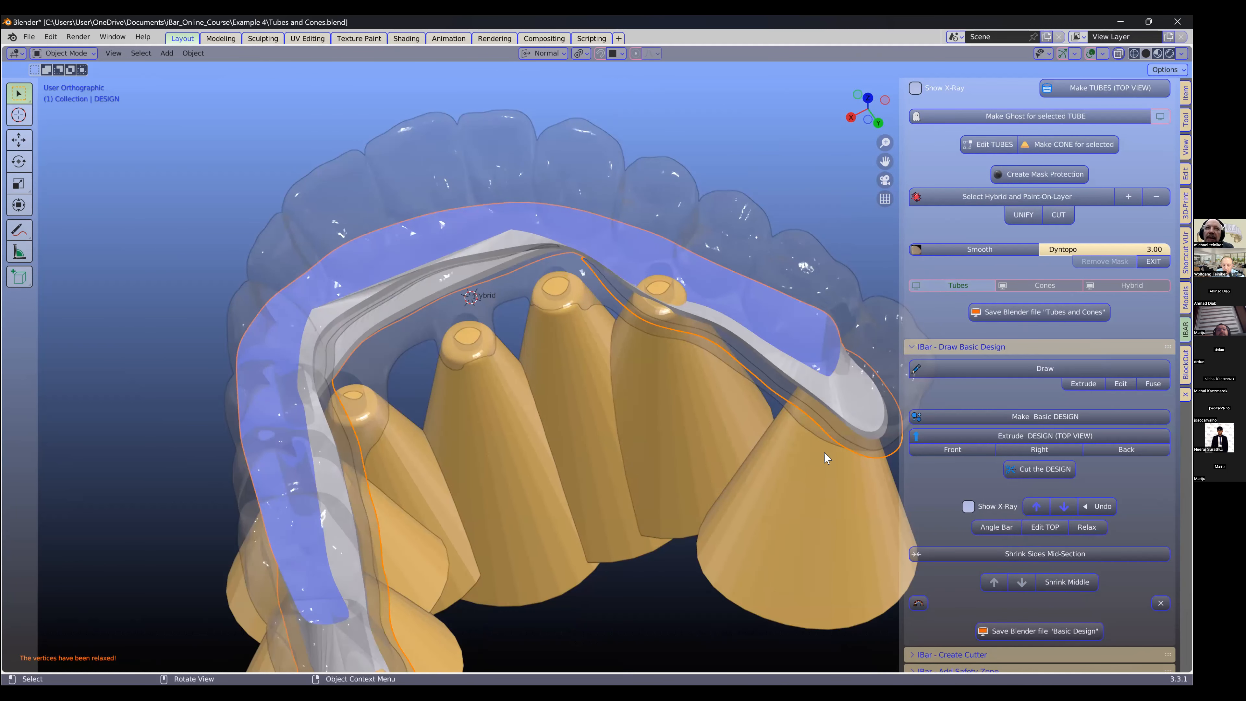
middle_click_drag(611, 462, 611, 462)
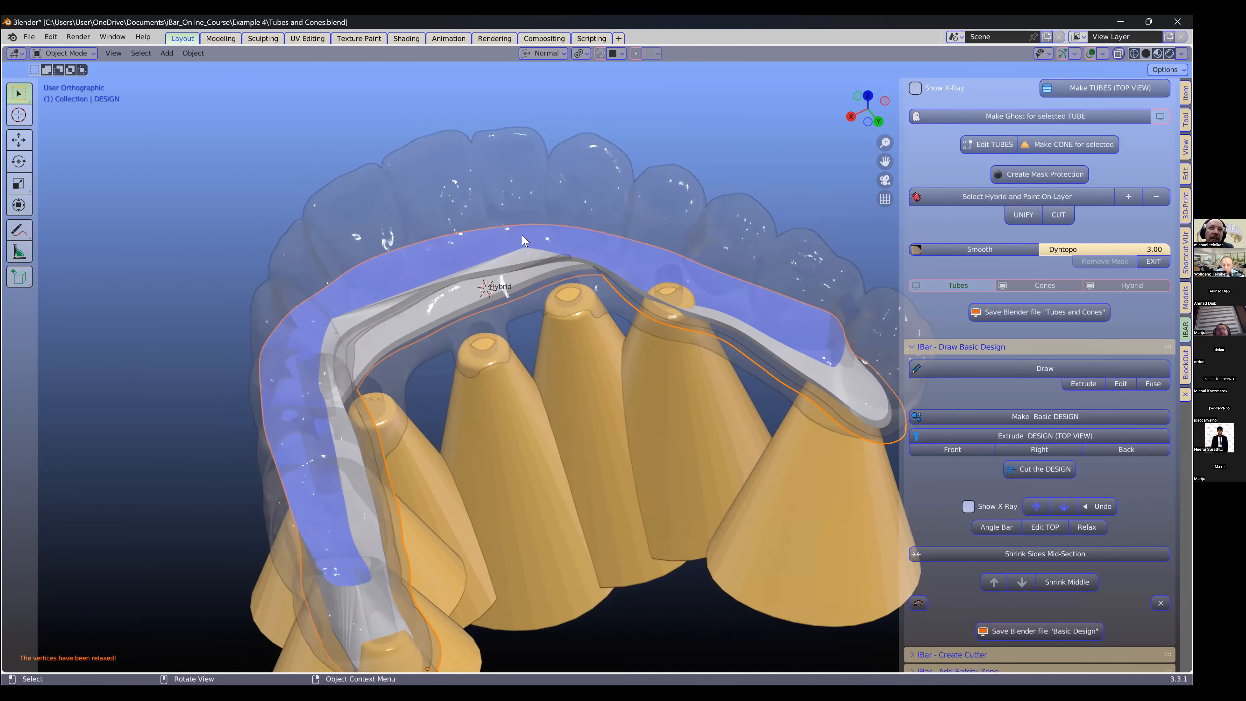
Step: Undo the repeated angling and part of the lowering of the design's top surface
key("ctrl+z")
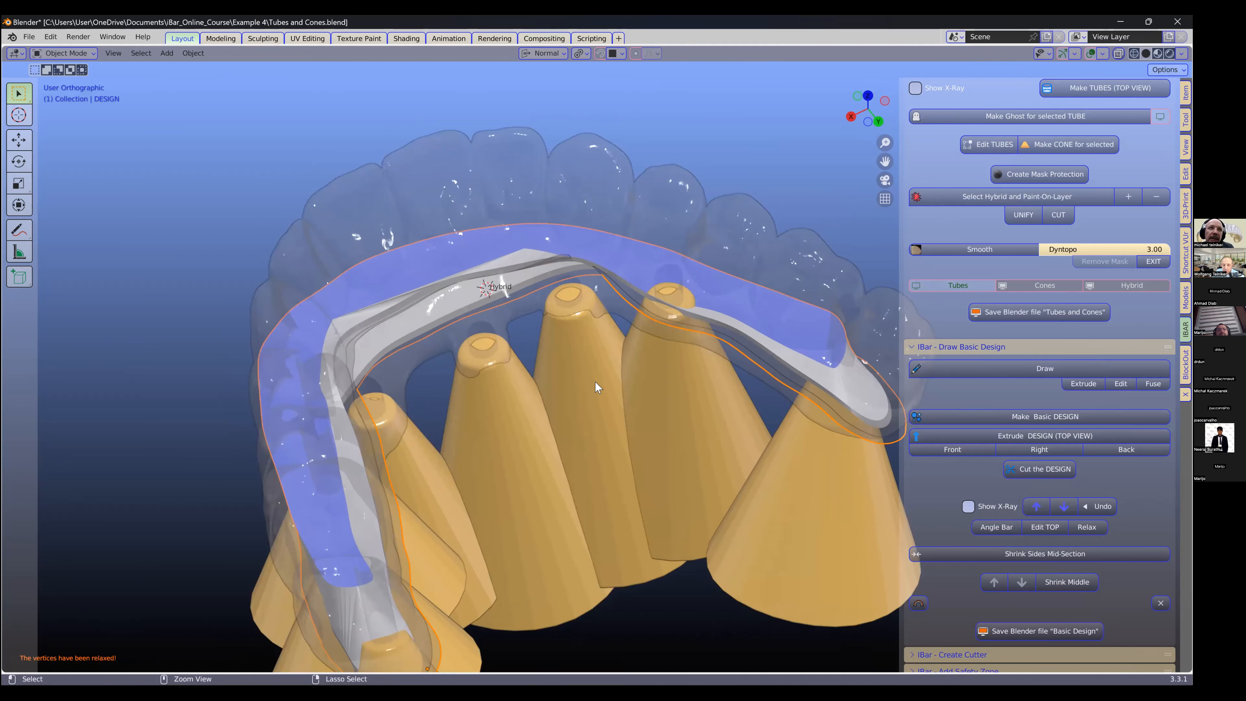
key("ctrl+z")
key("ctrl+z")
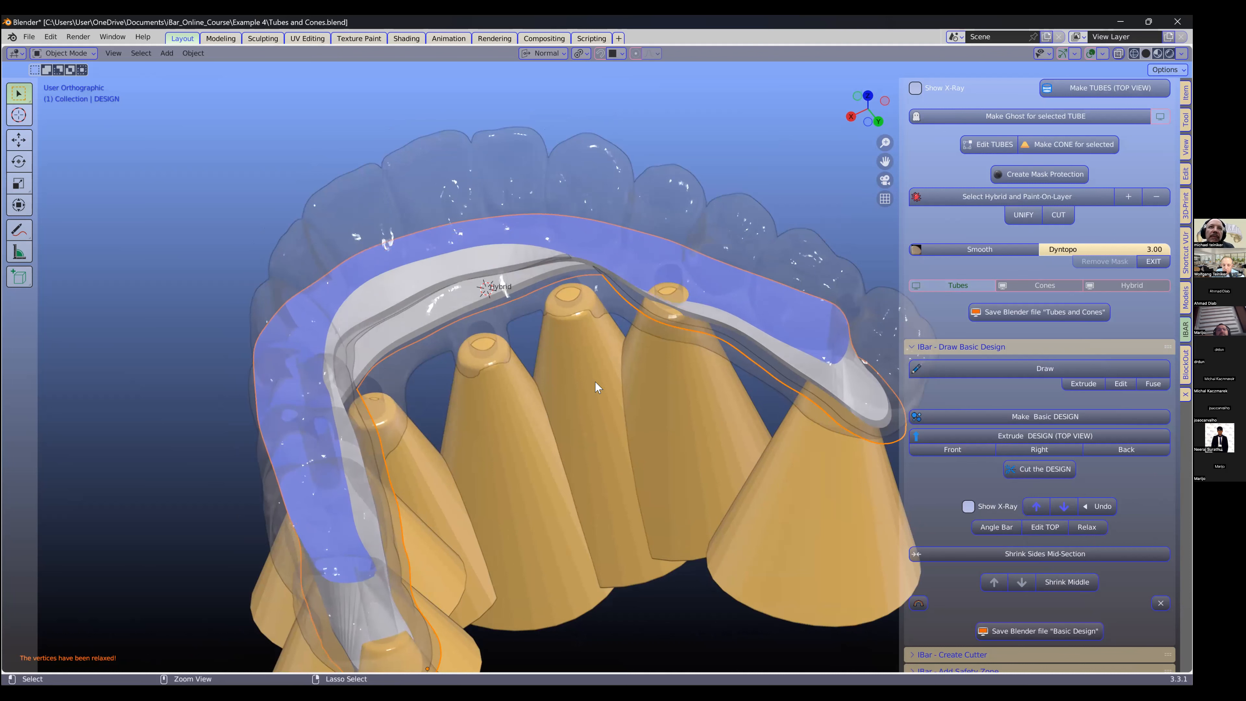
key("ctrl+z")
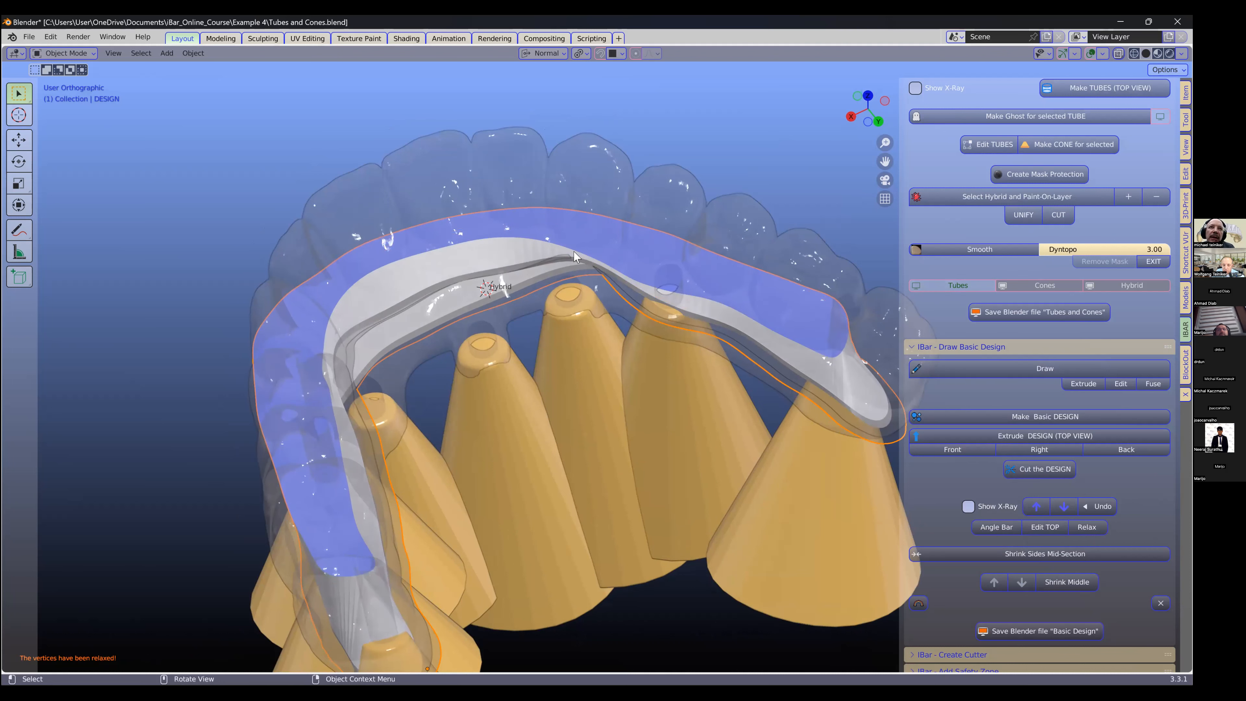
Step: Edit the design's top surface in a side view, shifting it towards the back of the arch, and inspect the reshaped bar
middle_click_drag(612, 242, 1024, 485)
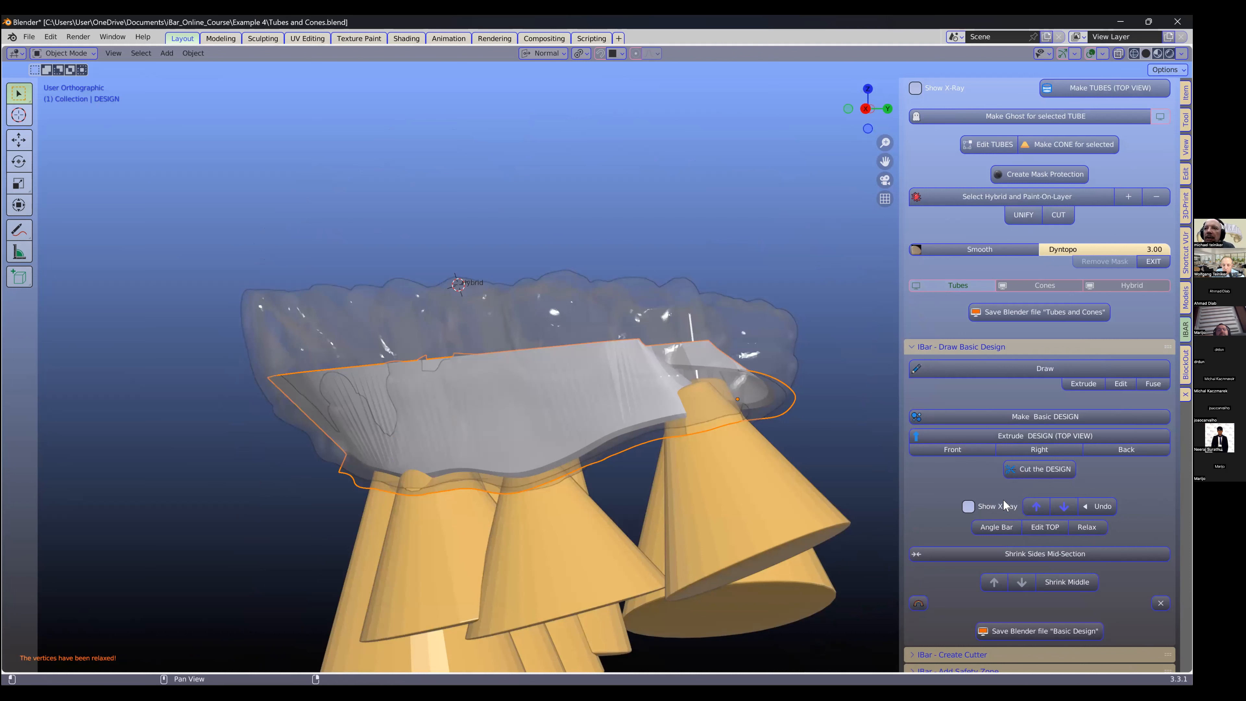
left_click(1047, 527)
left_click_drag(530, 354, 660, 451)
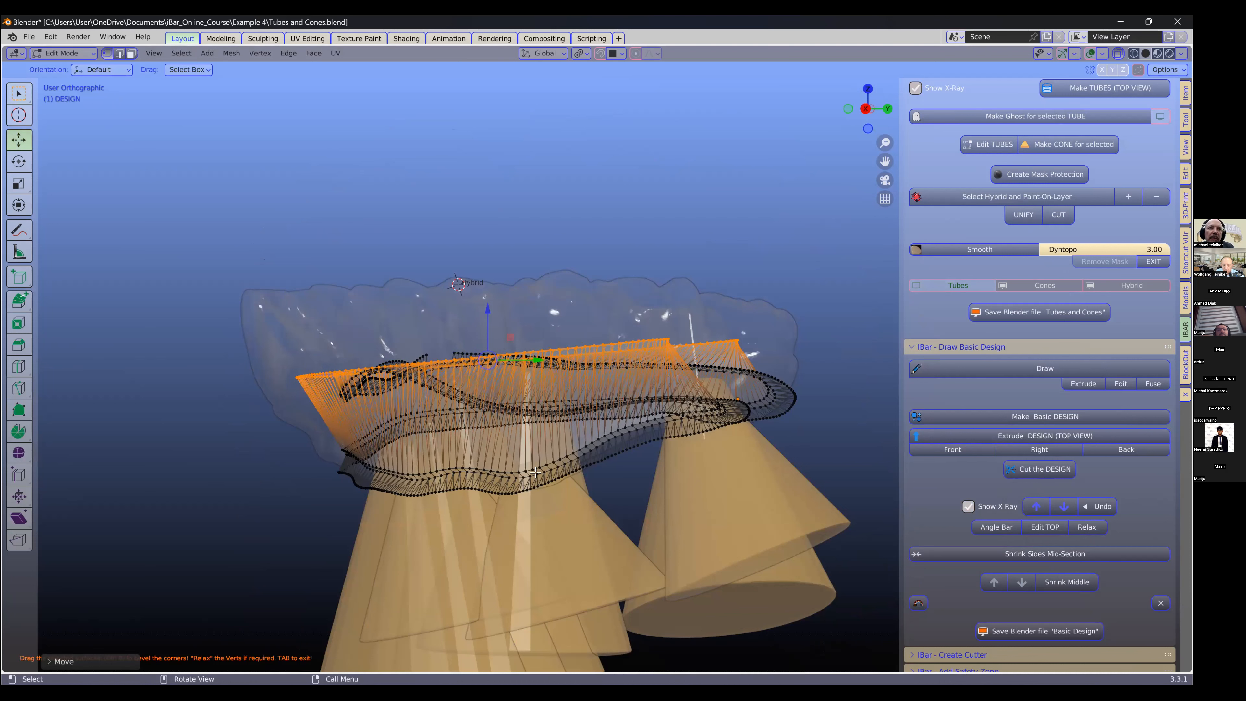
middle_click_drag(433, 486, 432, 488)
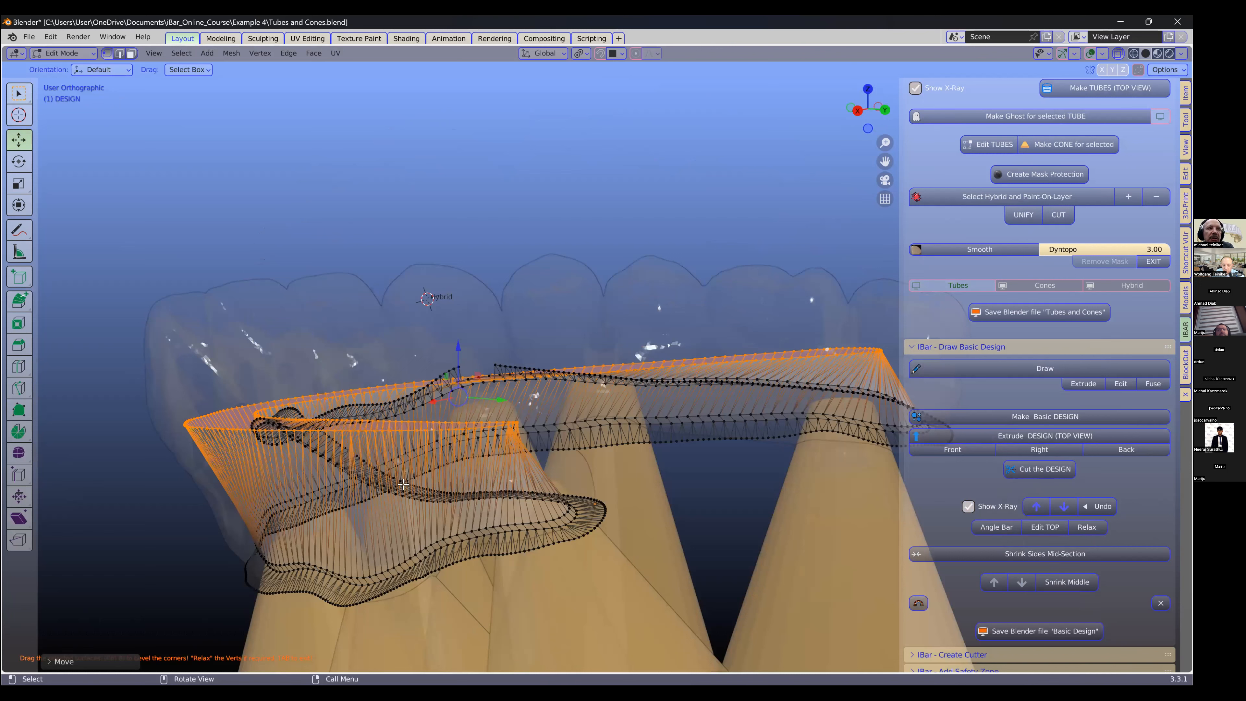
middle_click_drag(403, 485, 428, 486)
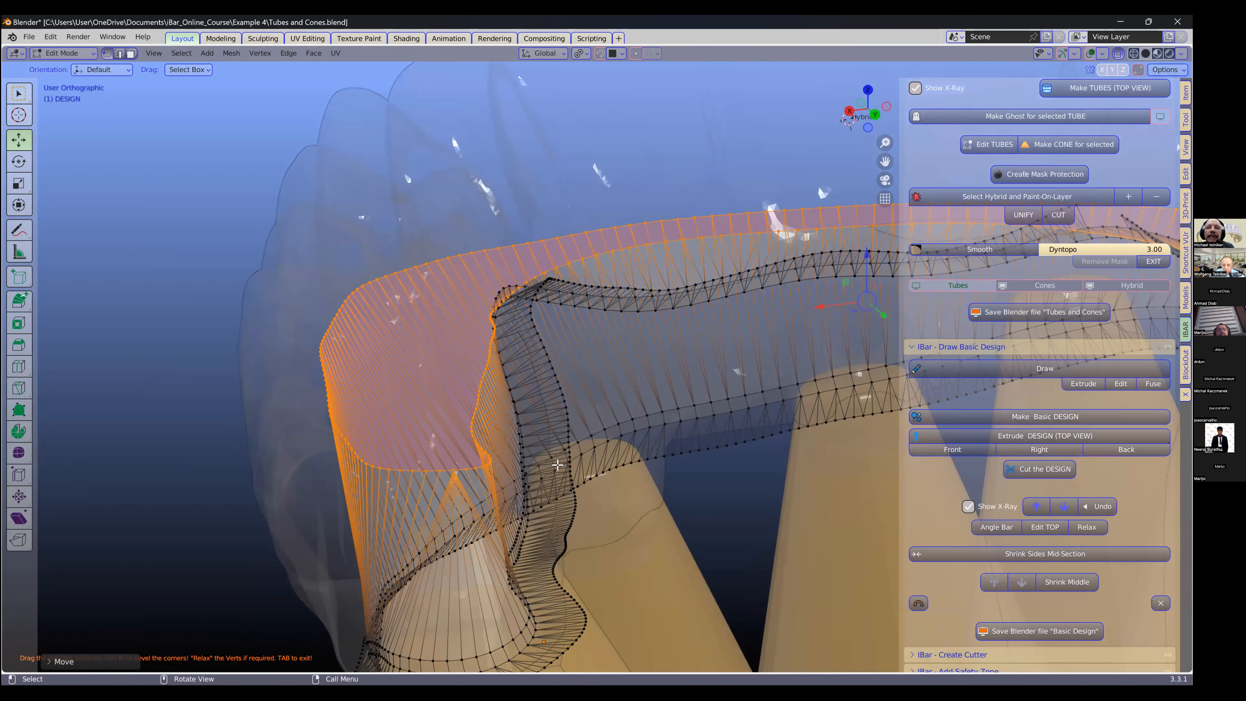
middle_click_drag(721, 513, 702, 514)
scroll(702, 514, "down", 2)
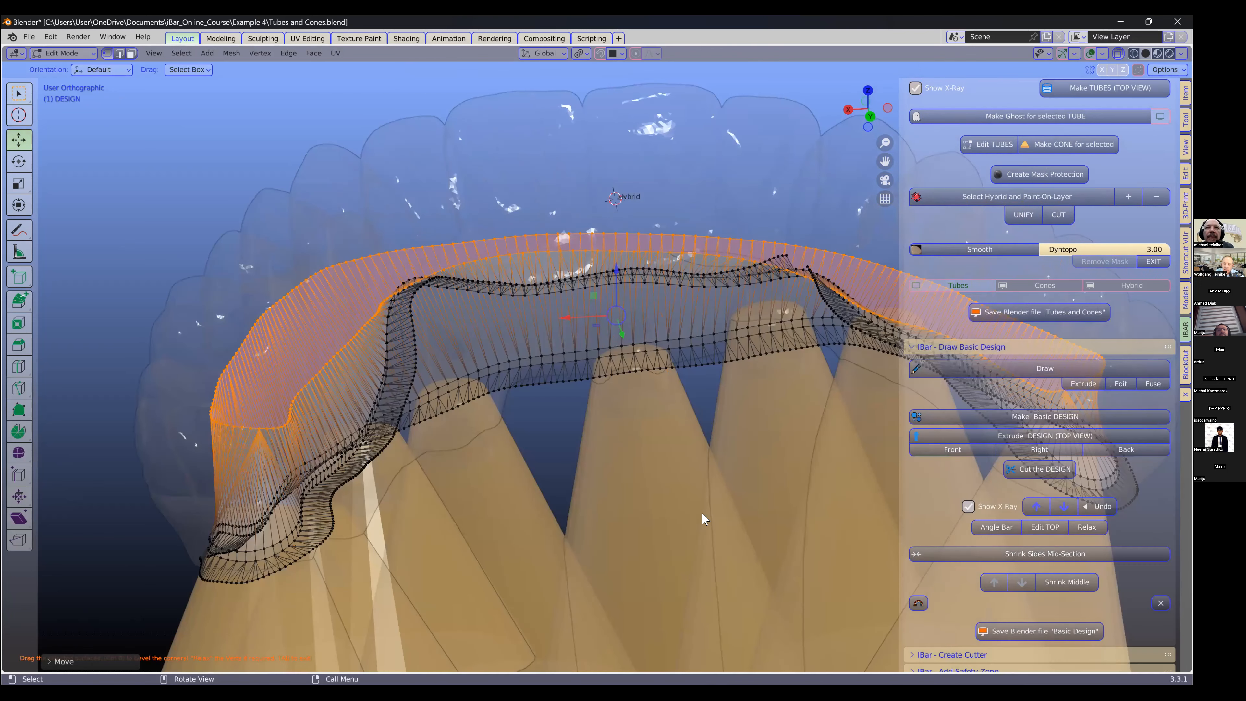
key("Tab")
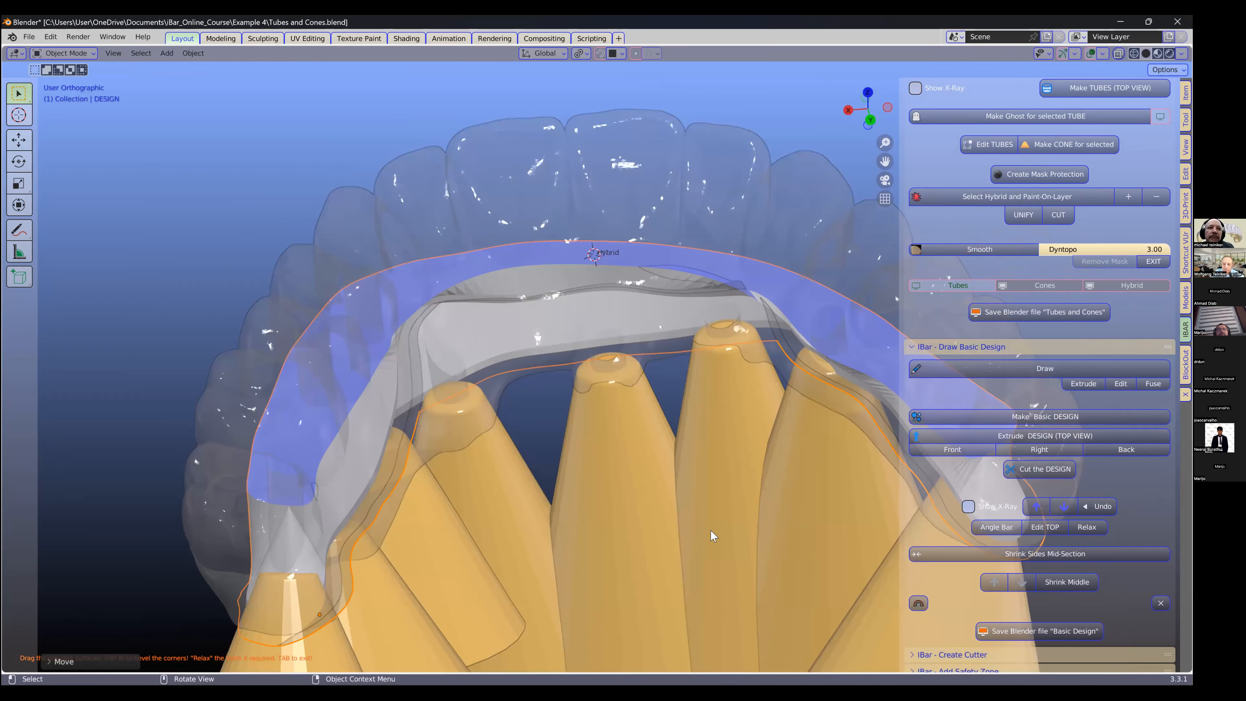
scroll(711, 531, "down", 1)
middle_click_drag(691, 513, 634, 440)
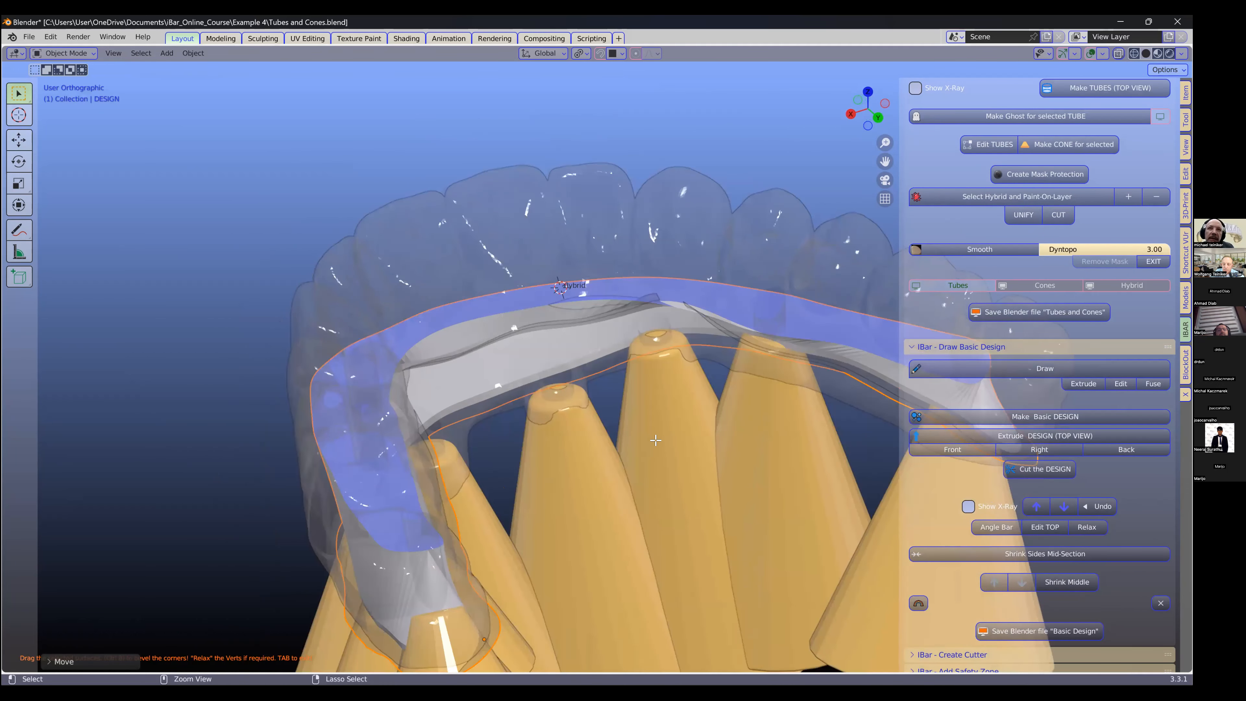
Step: Undo the top edit, the lowering, the angling and the cut until the cutting plane is back on the extruded design
key("ctrl+z")
key("ctrl+z")
key("ctrl+z")
key("ctrl+z")
key("ctrl+z")
key("ctrl+z")
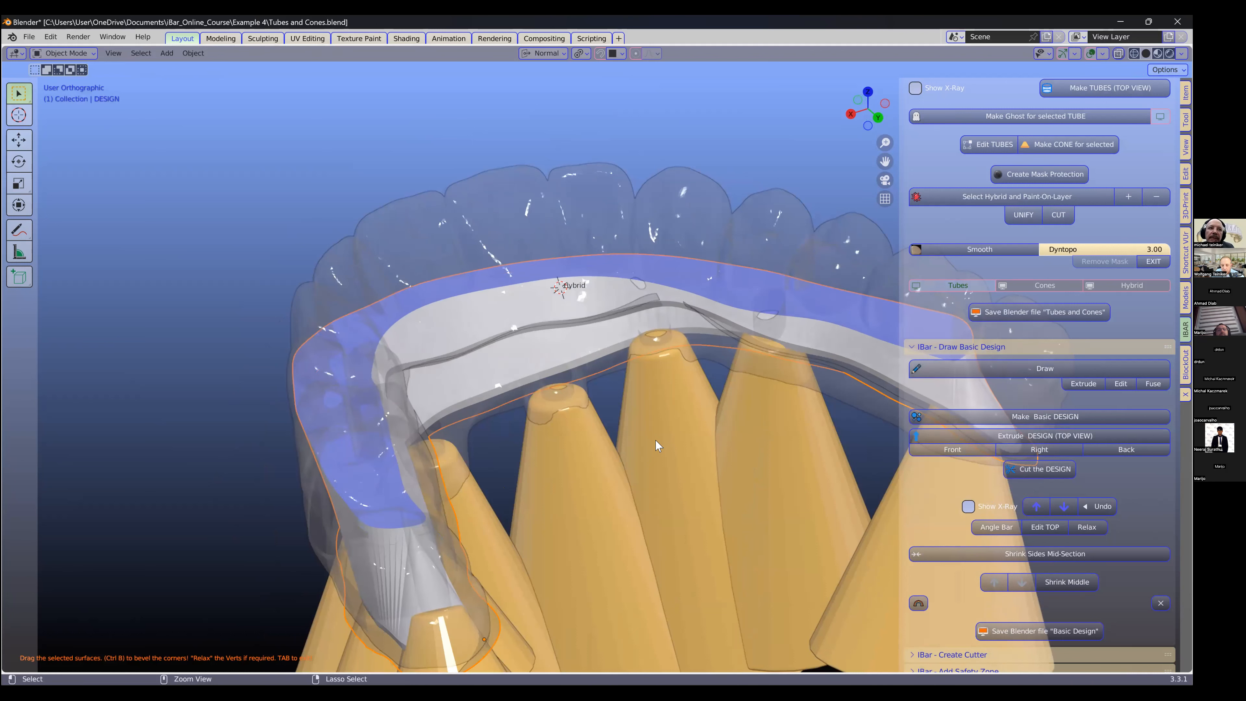
key("ctrl+z")
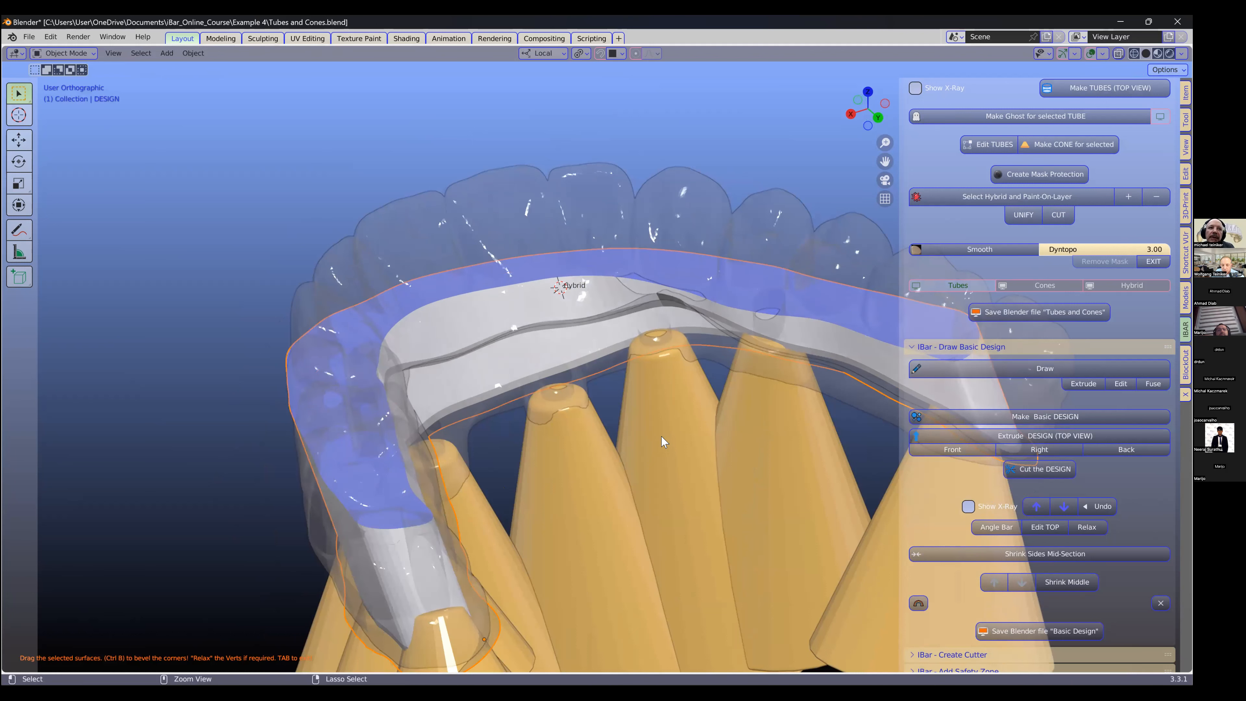
key("ctrl+z")
mouse_move(629, 430)
middle_mouse_down()
mouse_move(661, 458)
mouse_move(631, 423)
middle_mouse_up()
scroll(631, 423, "down", 2)
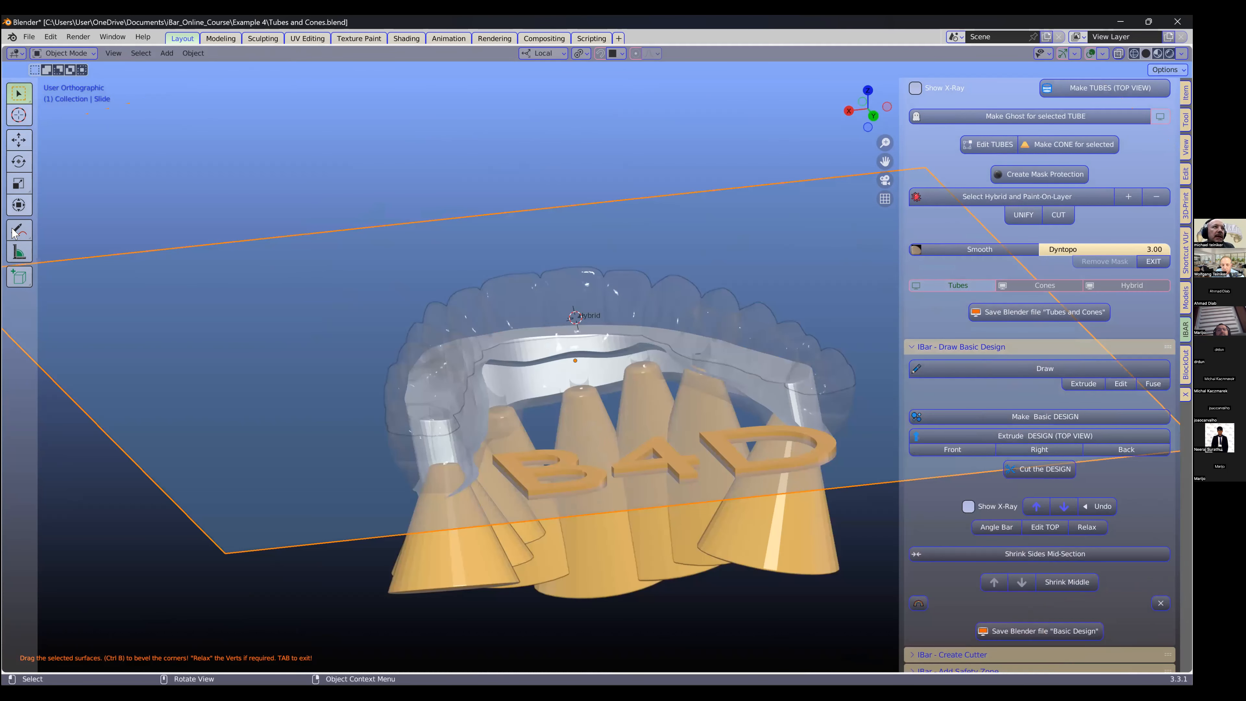
Step: Adjust the height of the cutting plane along its vertical axis with the Move tool
left_click(18, 141)
left_click_drag(574, 308, 595, 374)
middle_click_drag(617, 341, 615, 346)
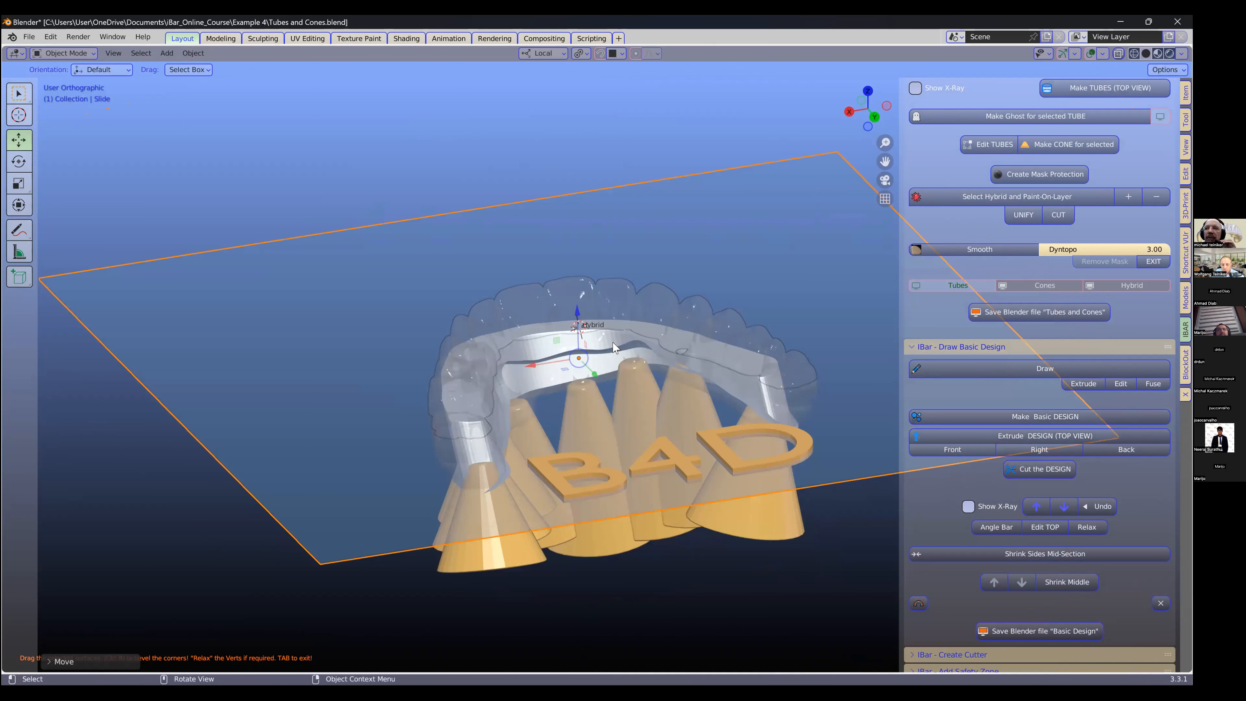
Step: Cut the design at the repositioned plane and raise its top surface by one increment
left_click(1044, 470)
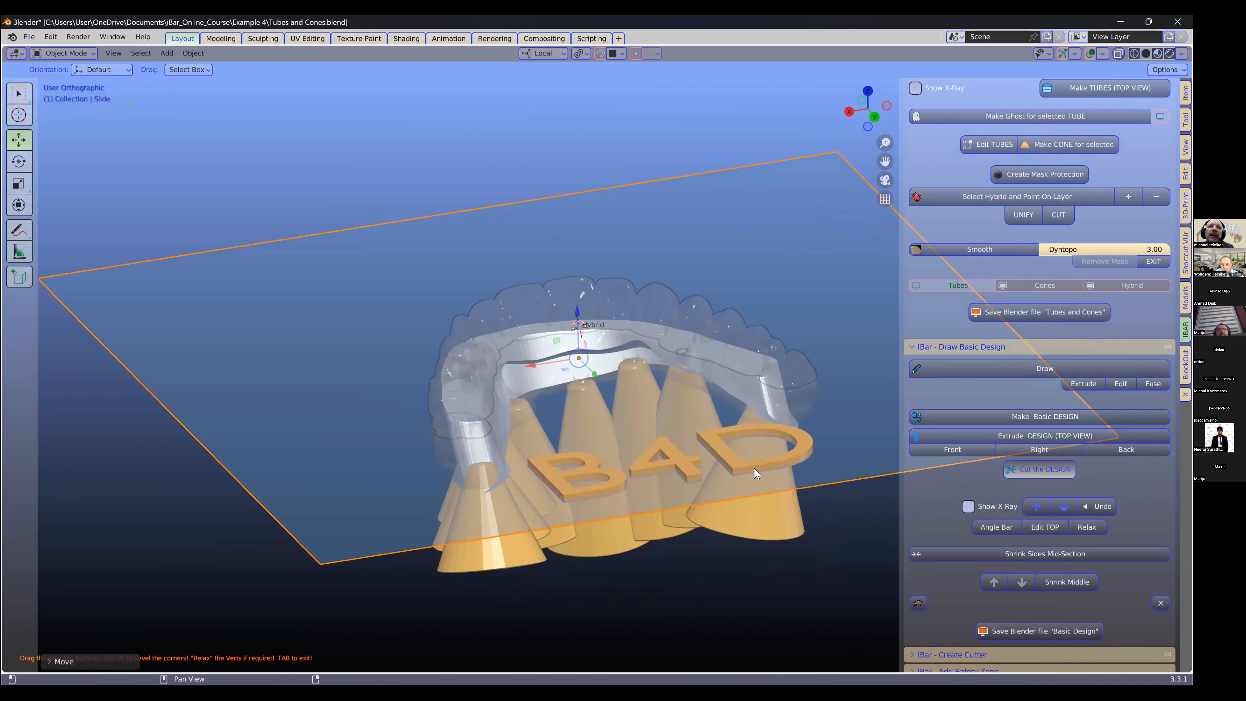
middle_click_drag(704, 423, 741, 468)
left_click(1039, 506)
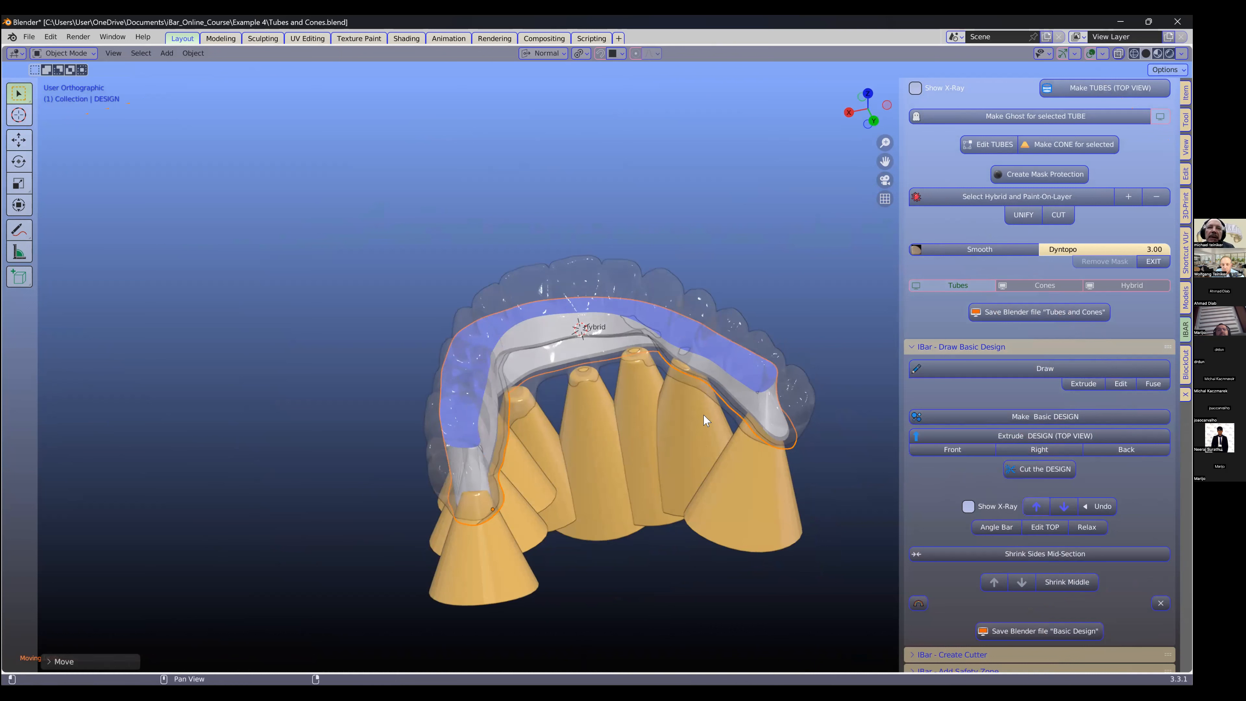
Step: Angle the newly cut bar and check its profile from the side
mouse_move(767, 376)
middle_mouse_down()
mouse_move(763, 416)
mouse_move(773, 425)
mouse_move(791, 403)
mouse_move(793, 381)
mouse_move(761, 396)
middle_mouse_up()
left_click(991, 527)
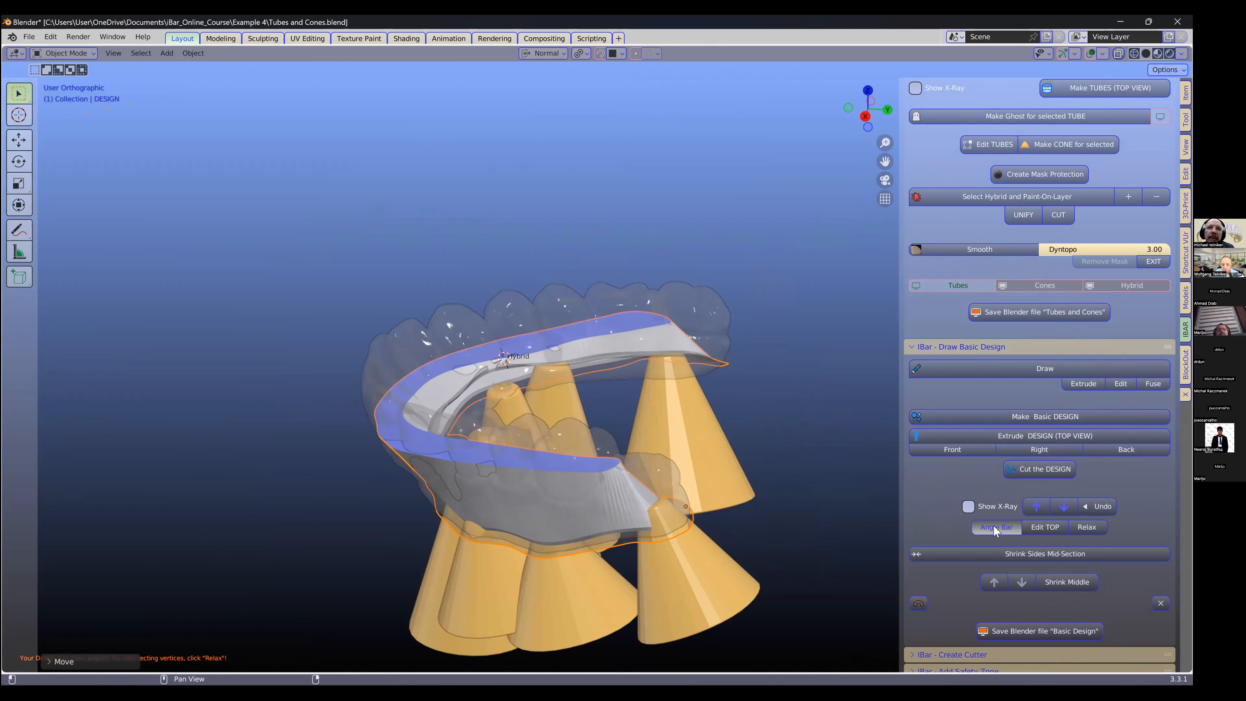
middle_click_drag(640, 510, 768, 451)
Step: Edit the design's top surface, rotating it slightly in the side view and lowering it along the Z axis
left_click(1046, 528)
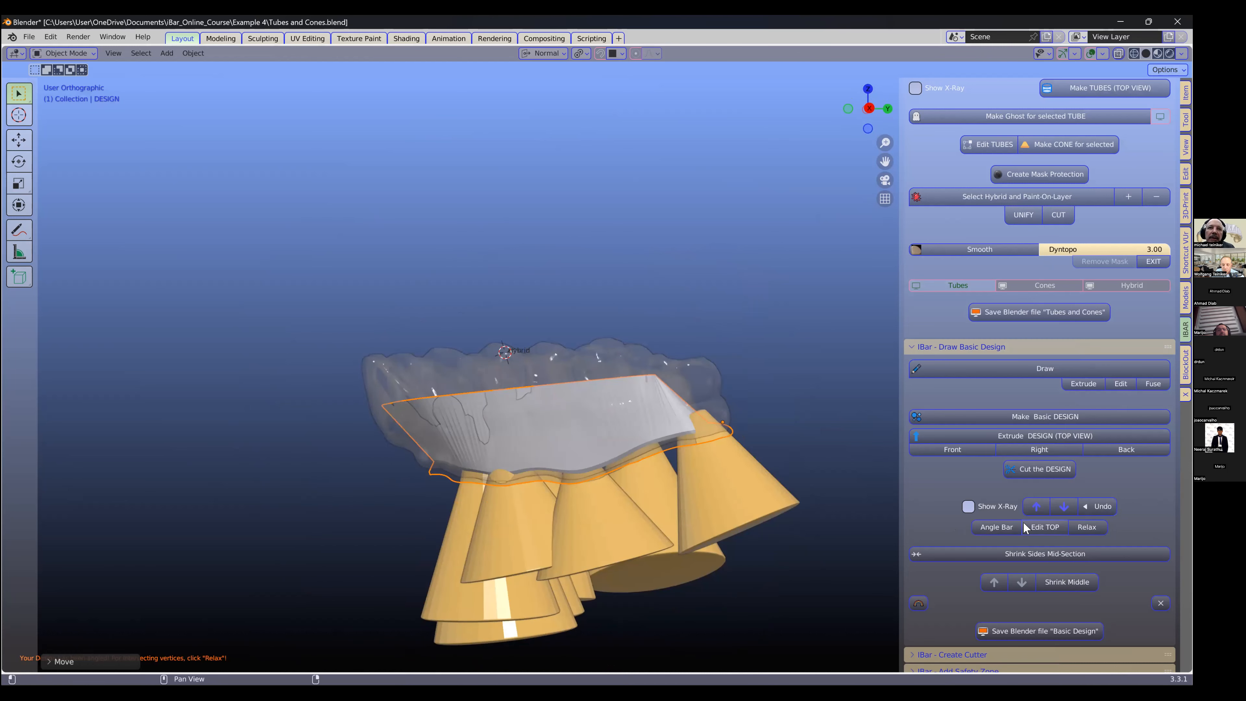
middle_click_drag(776, 477, 778, 451)
key("r")
left_click(778, 438)
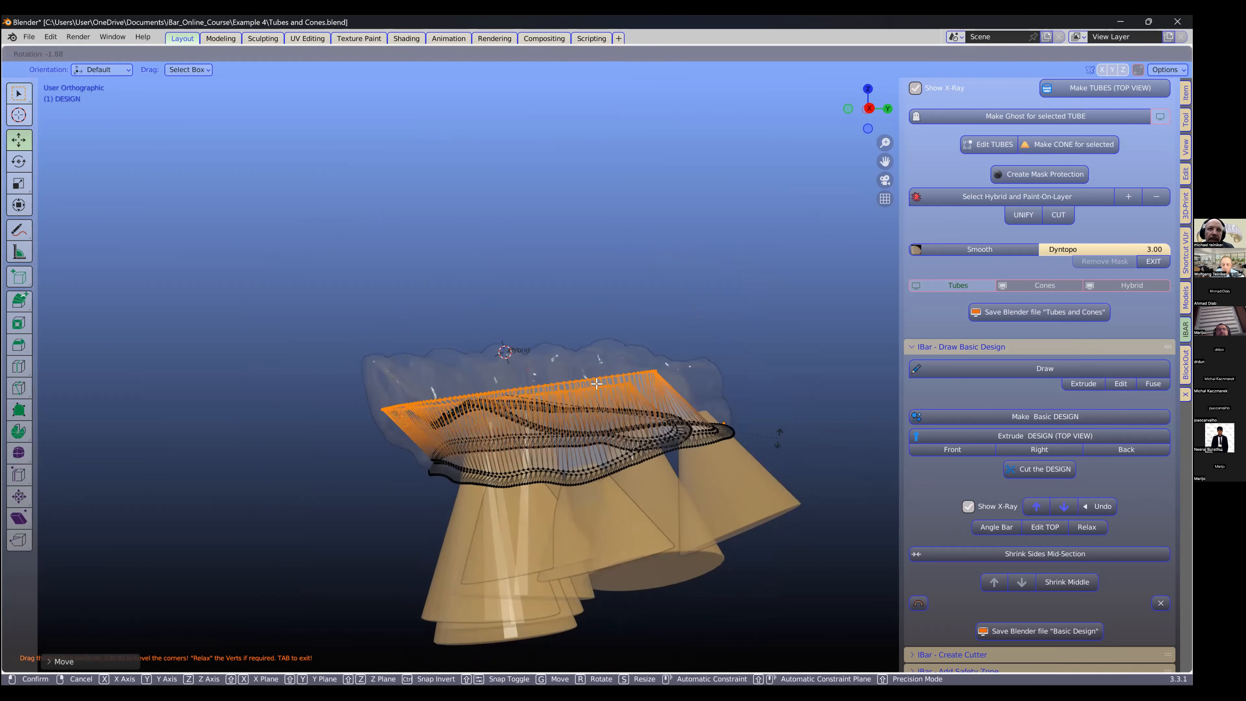
key("g")
key("z")
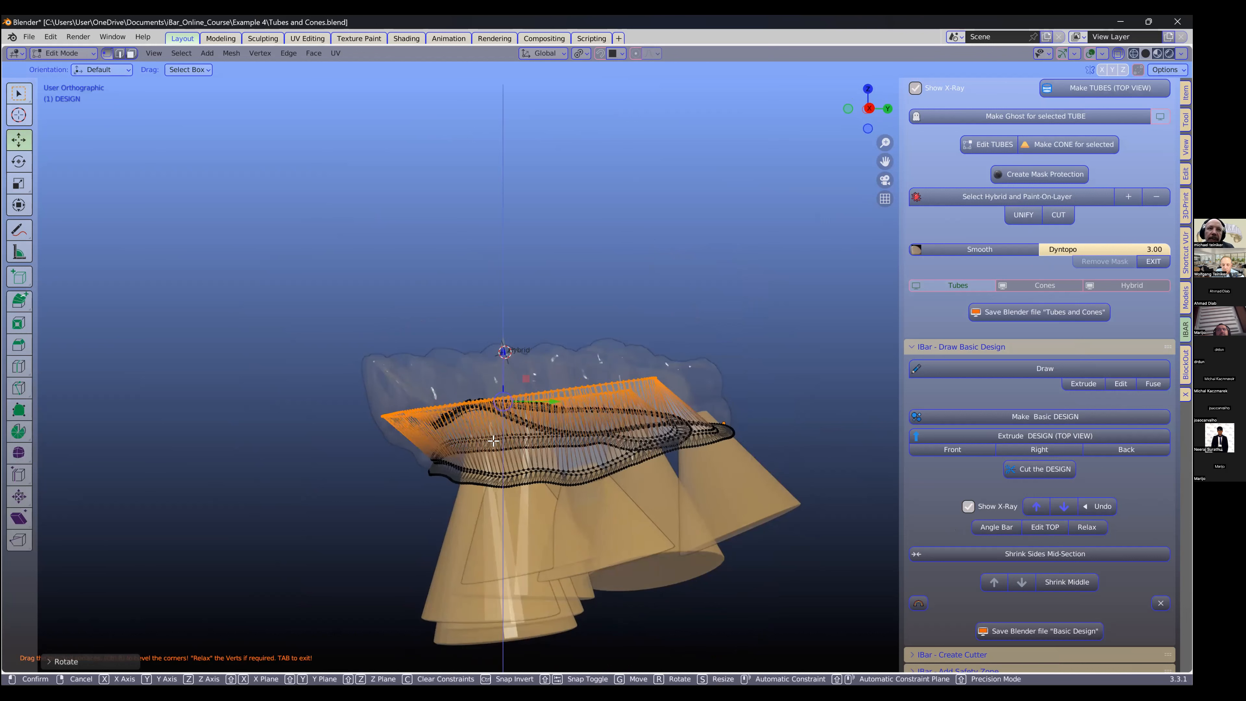
left_click(462, 441)
middle_click_drag(462, 440, 482, 411)
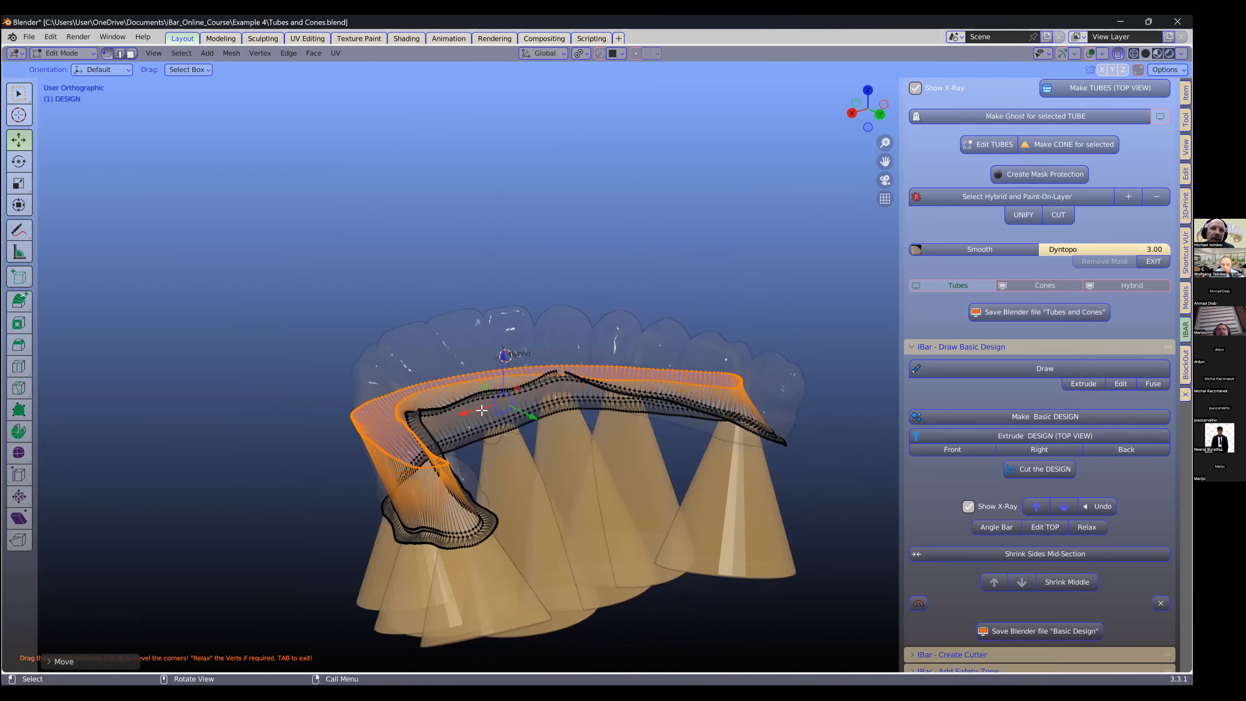
scroll(437, 407, "up", 8)
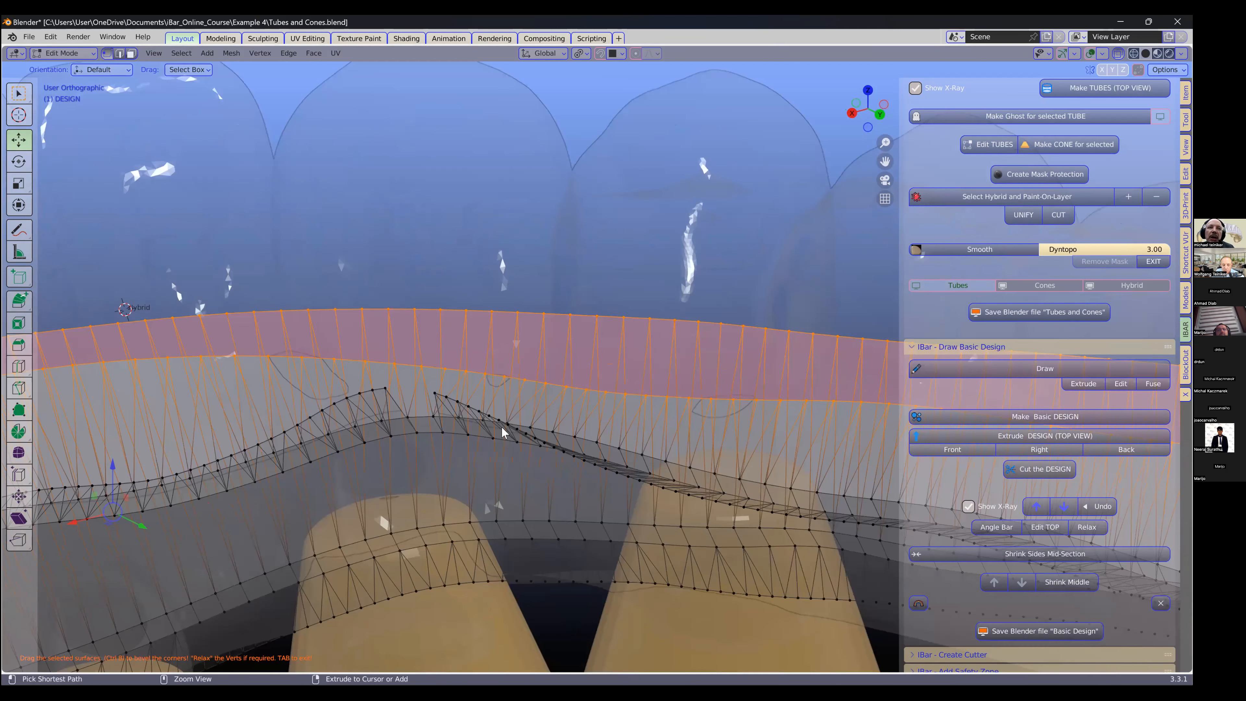
Step: Leave the top edit and undo back to the uncut design with its cutting plane
key("Tab")
scroll(502, 426, "down", 5)
middle_click_drag(502, 427, 504, 424)
scroll(504, 424, "down", 3)
Step: Raise the cutting plane slightly along its vertical axis and check where it crosses the design
left_click(17, 135)
left_click_drag(509, 348, 511, 339)
middle_click_drag(549, 391, 664, 372)
middle_click_drag(622, 401, 1077, 547)
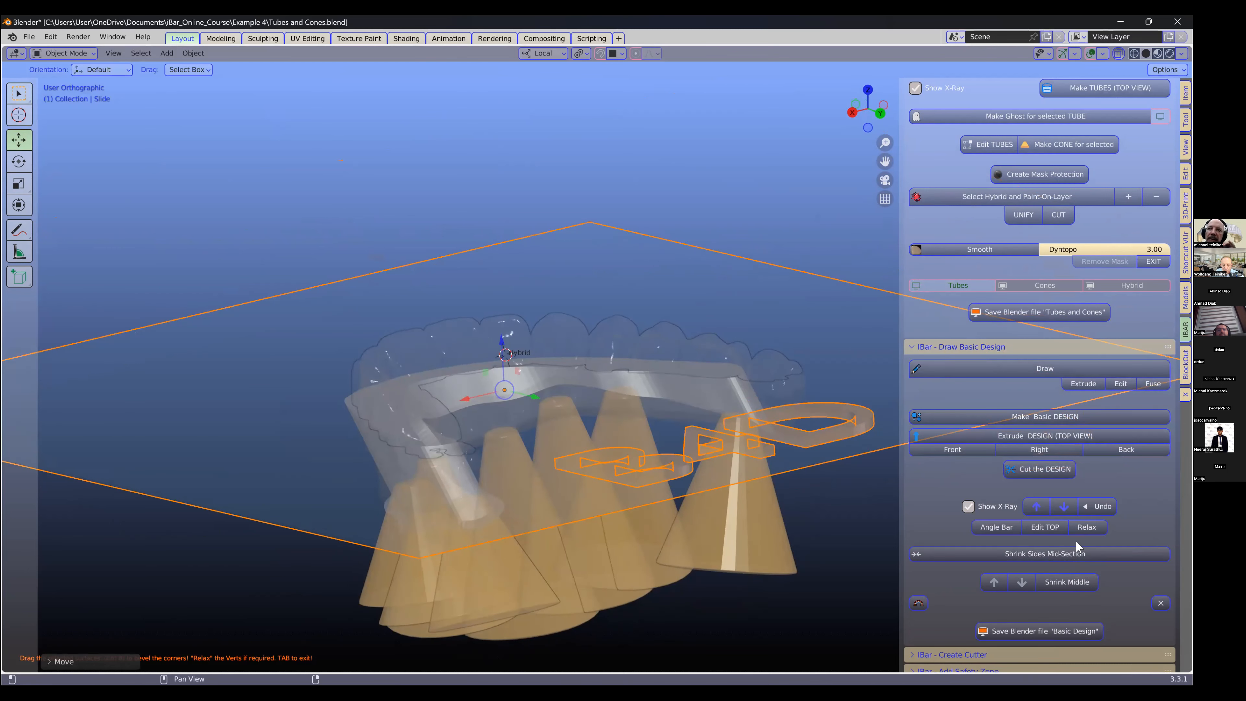
Step: Cut the design with the raised plane and look at the trimmed bar up close
left_click(1045, 469)
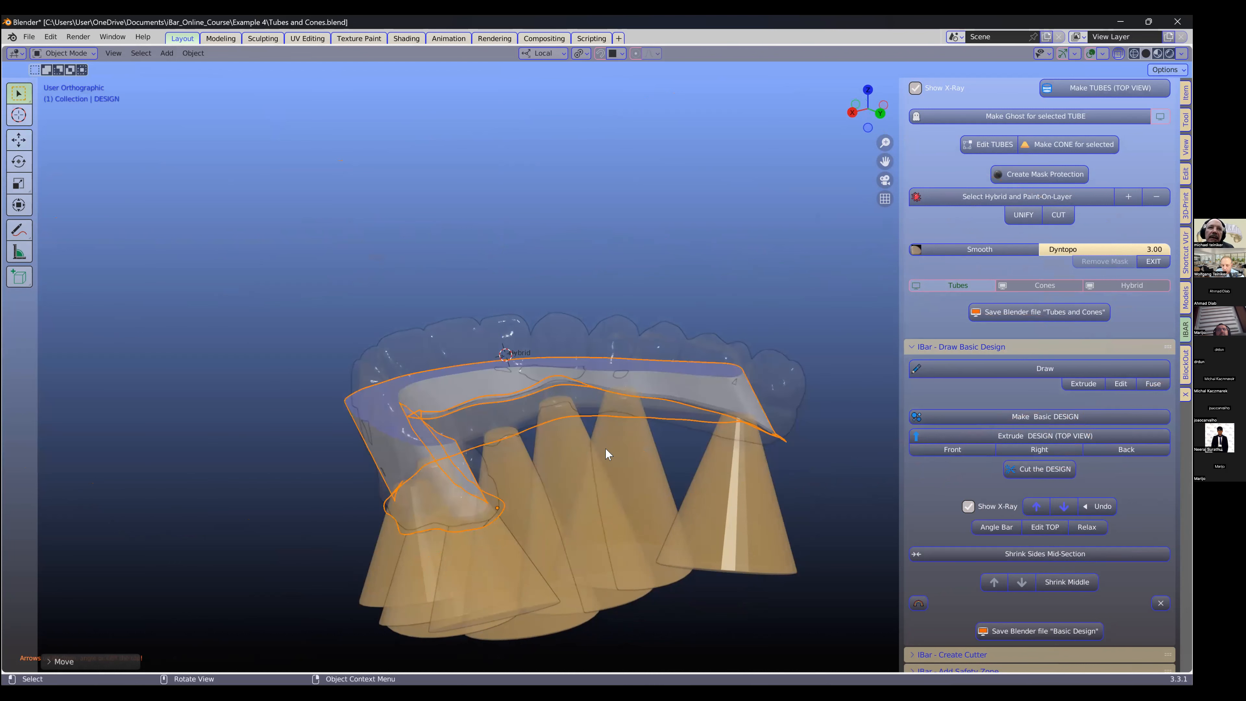
scroll(601, 458, "up", 2)
middle_click_drag(600, 459, 587, 471)
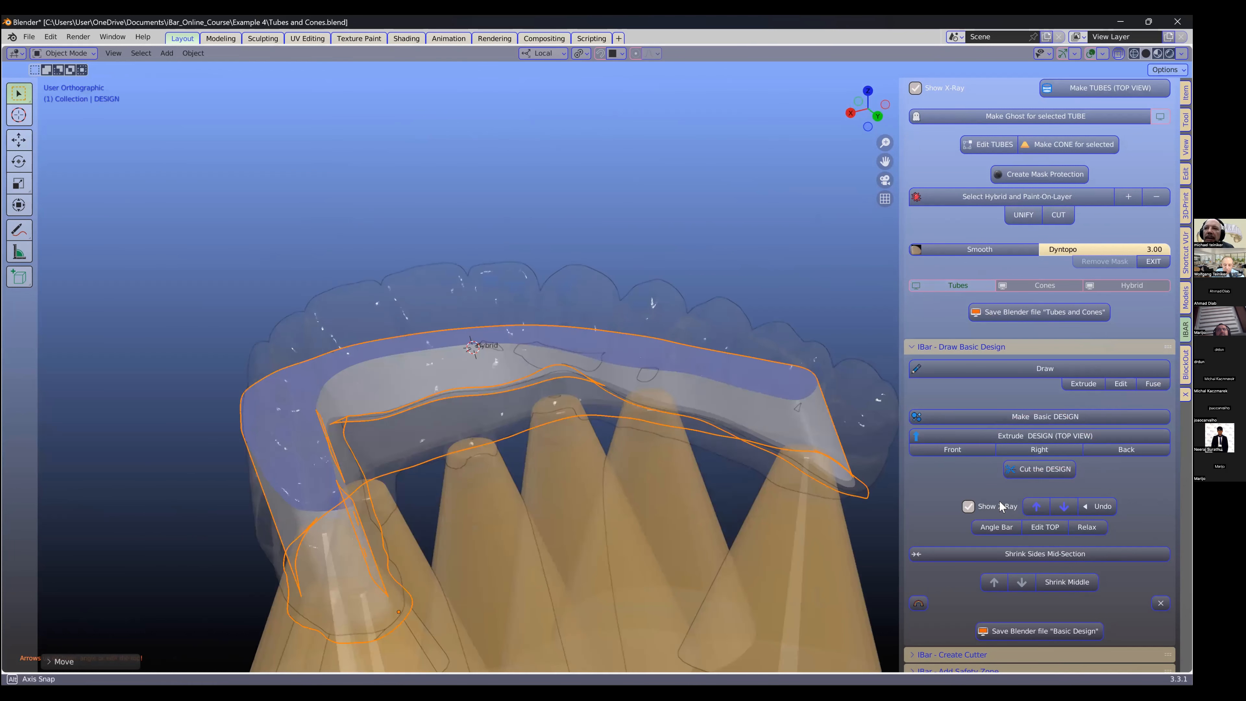
Step: Angle the cut bar, undo the last angling increment, and check the profile from the side
left_click(1066, 507)
left_click(1035, 509)
left_click(1001, 528)
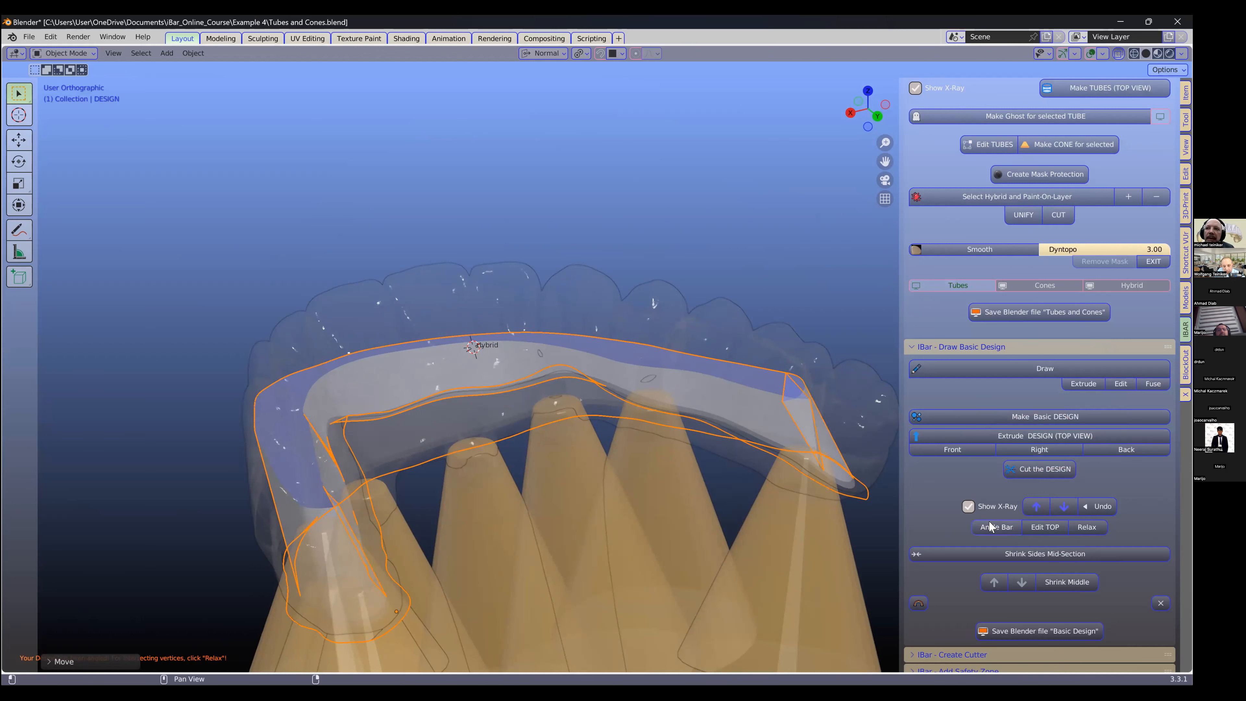
key("ctrl+z")
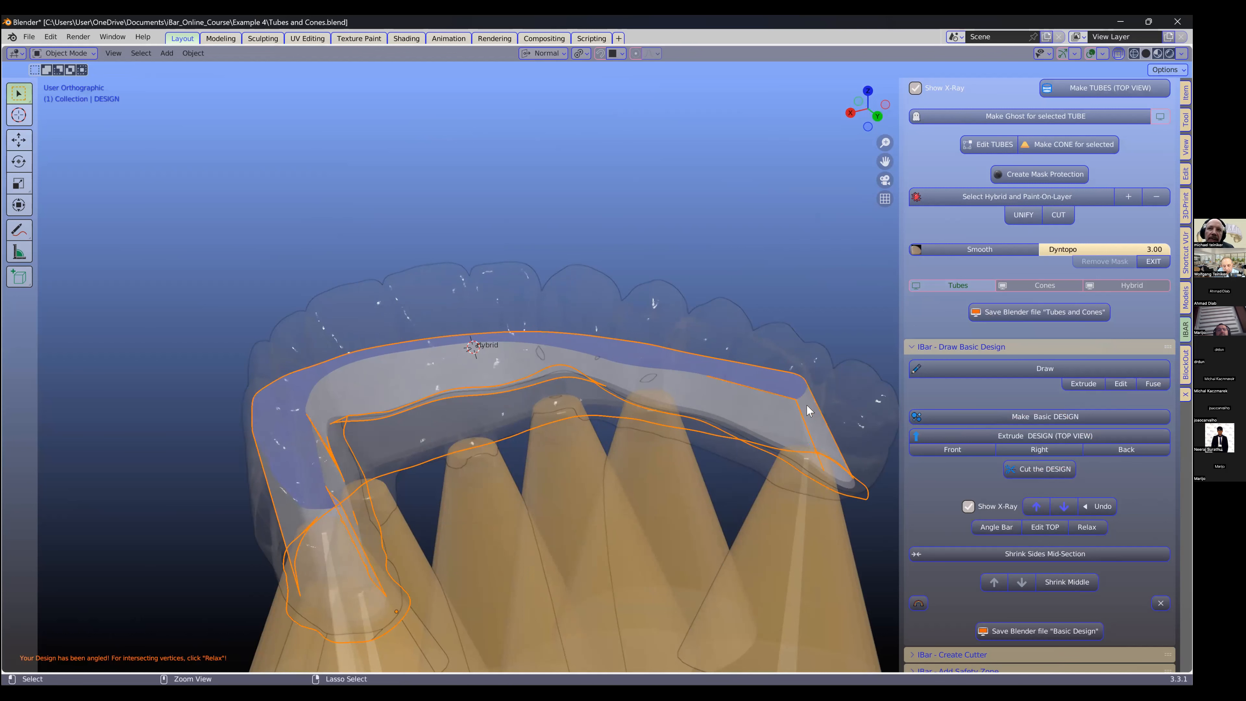
middle_click_drag(879, 400, 518, 491)
middle_click_drag(594, 437, 649, 393)
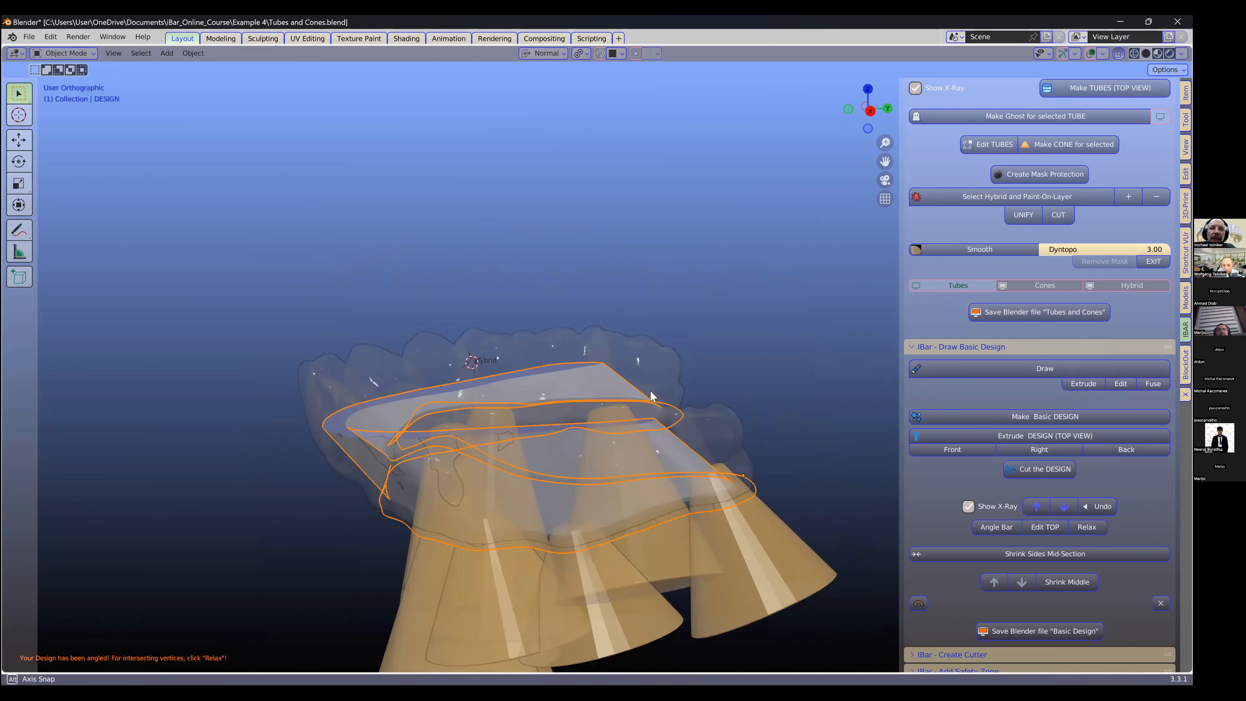
Step: Edit the design's top surface, relax its vertices, and return to the finished design
left_click(1045, 526)
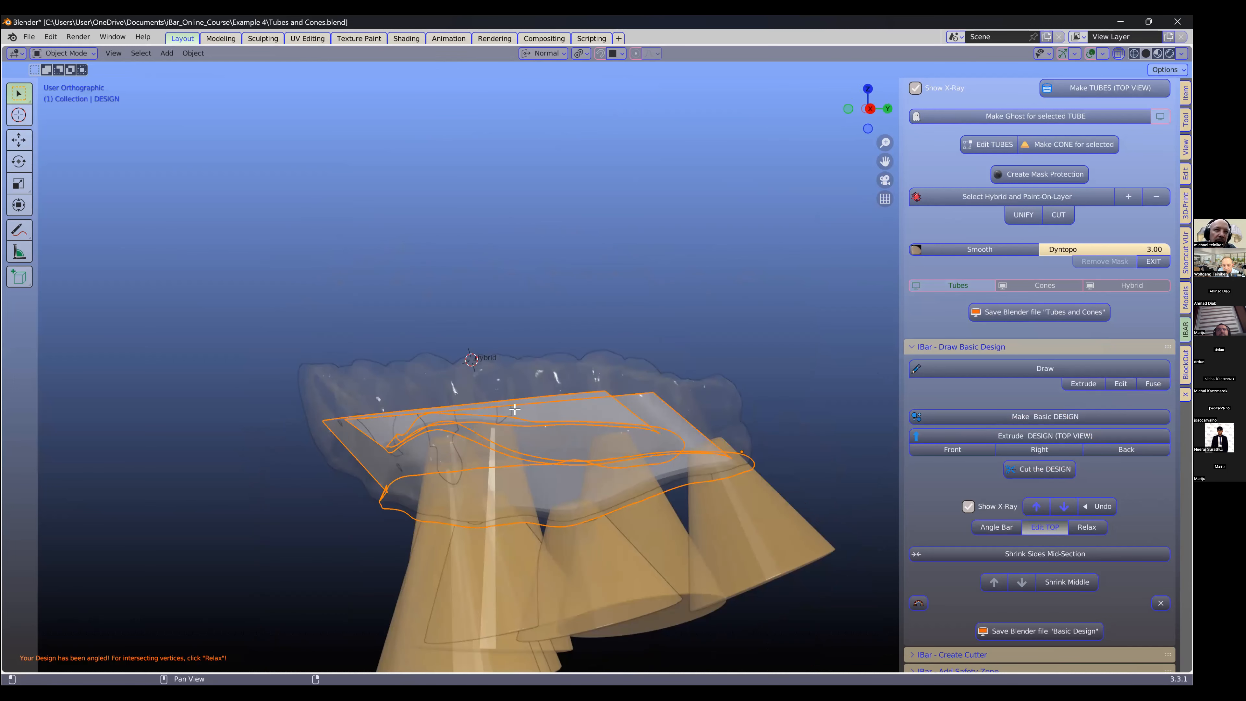
left_click_drag(525, 404, 707, 515)
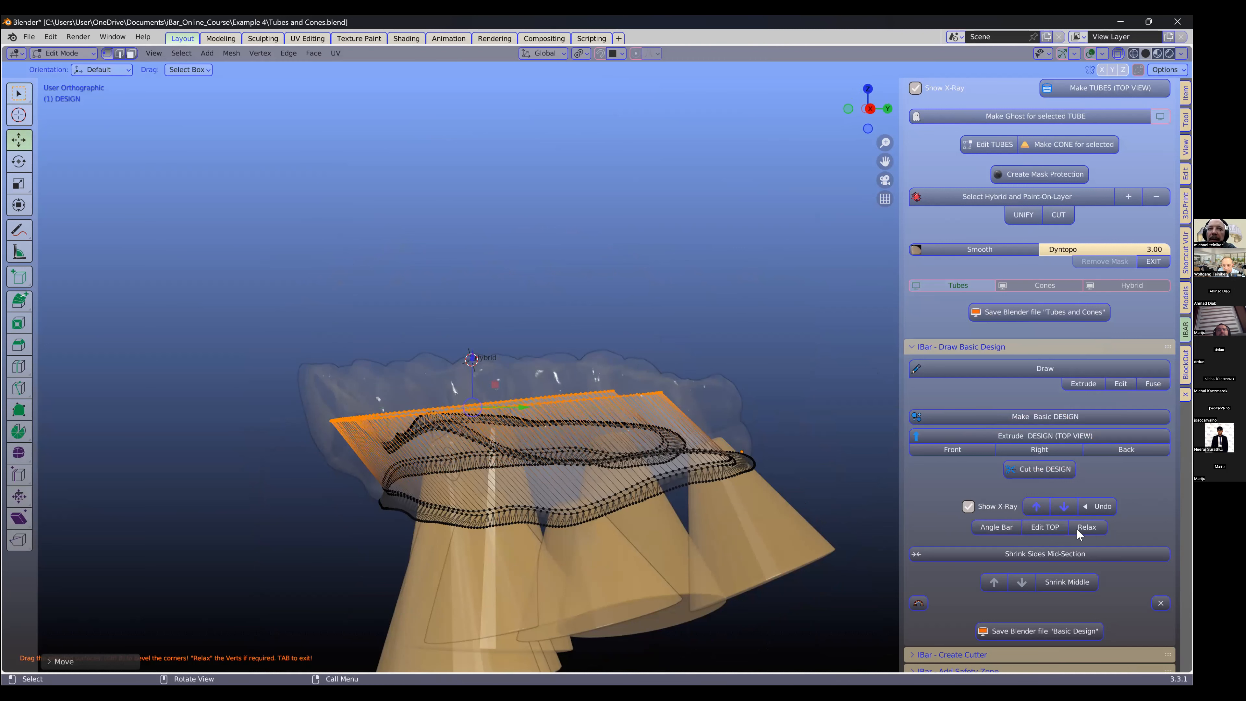
left_click(1085, 529)
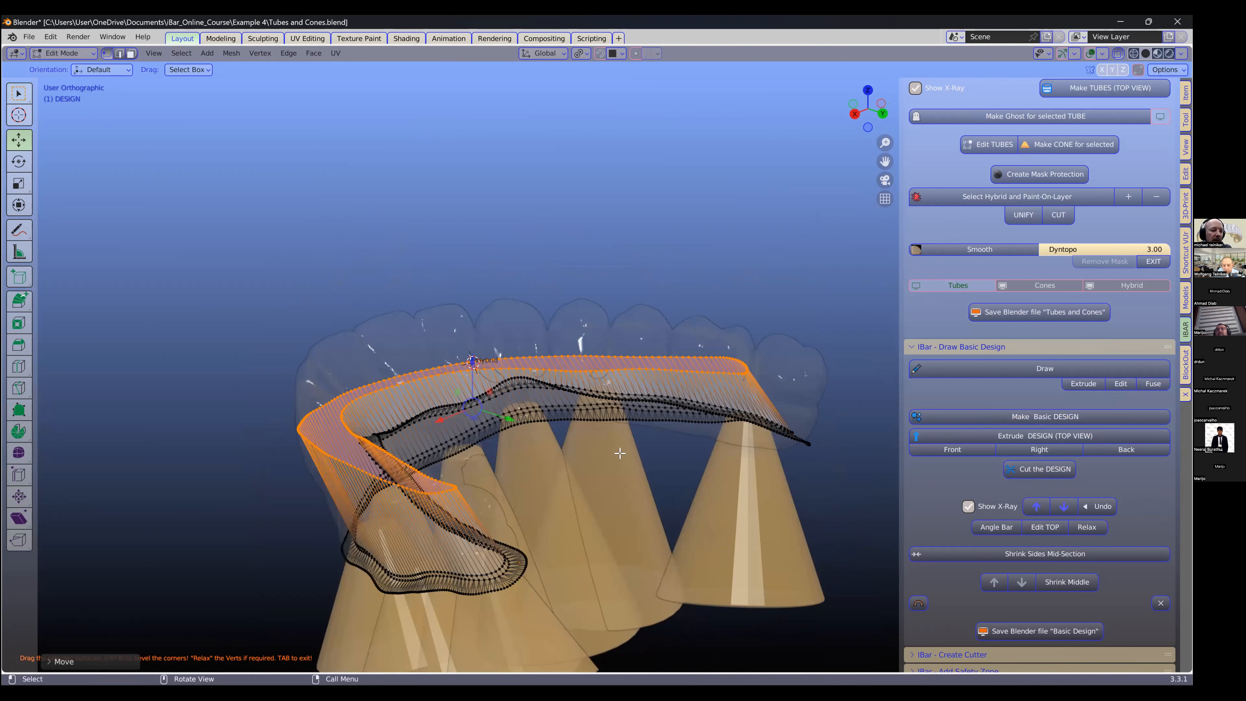
left_click(1049, 527)
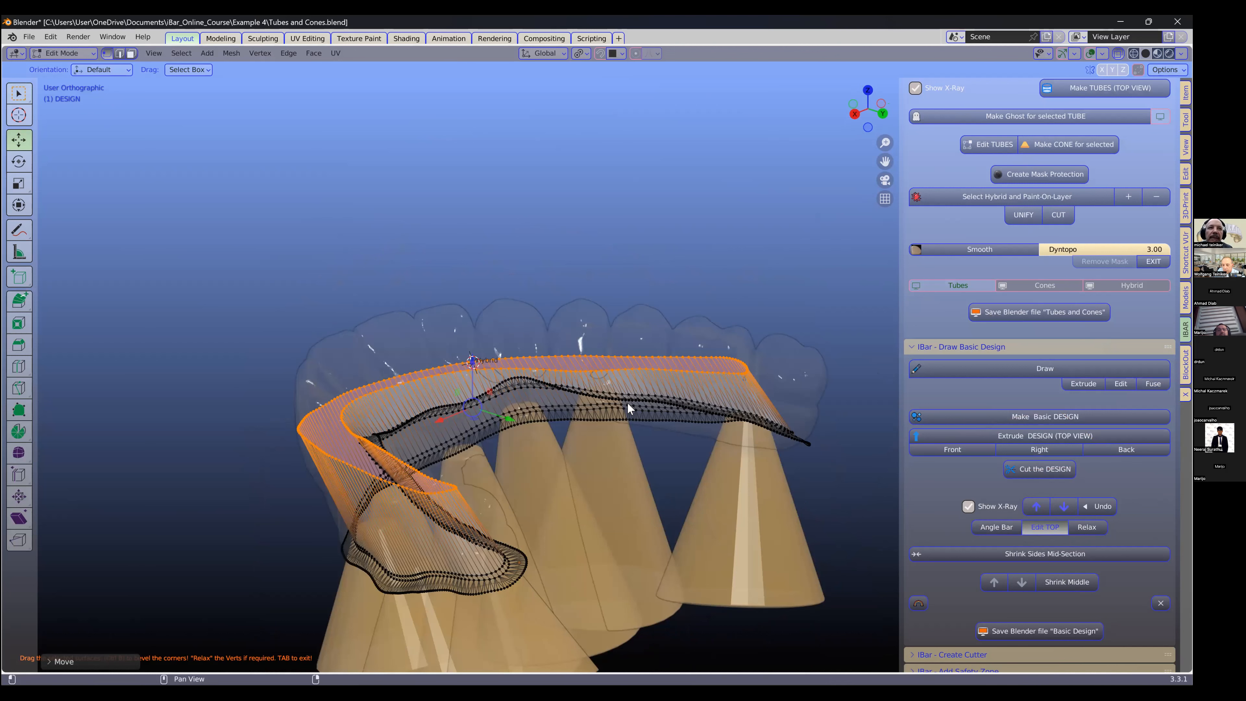
middle_click_drag(543, 443, 558, 409)
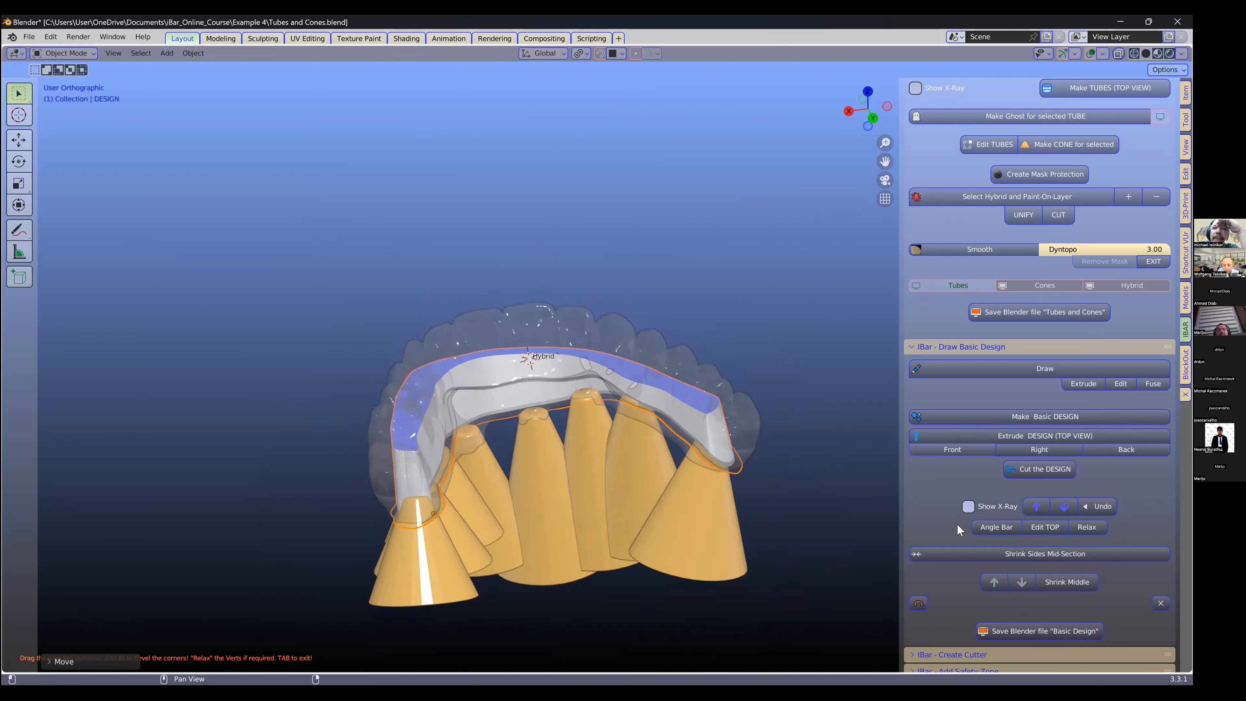
Step: Remesh the design into a cutter using the Create Cutter tools
scroll(906, 594, "down", 2)
scroll(932, 565, "down", 2)
left_click(962, 559)
scroll(935, 439, "down", 3)
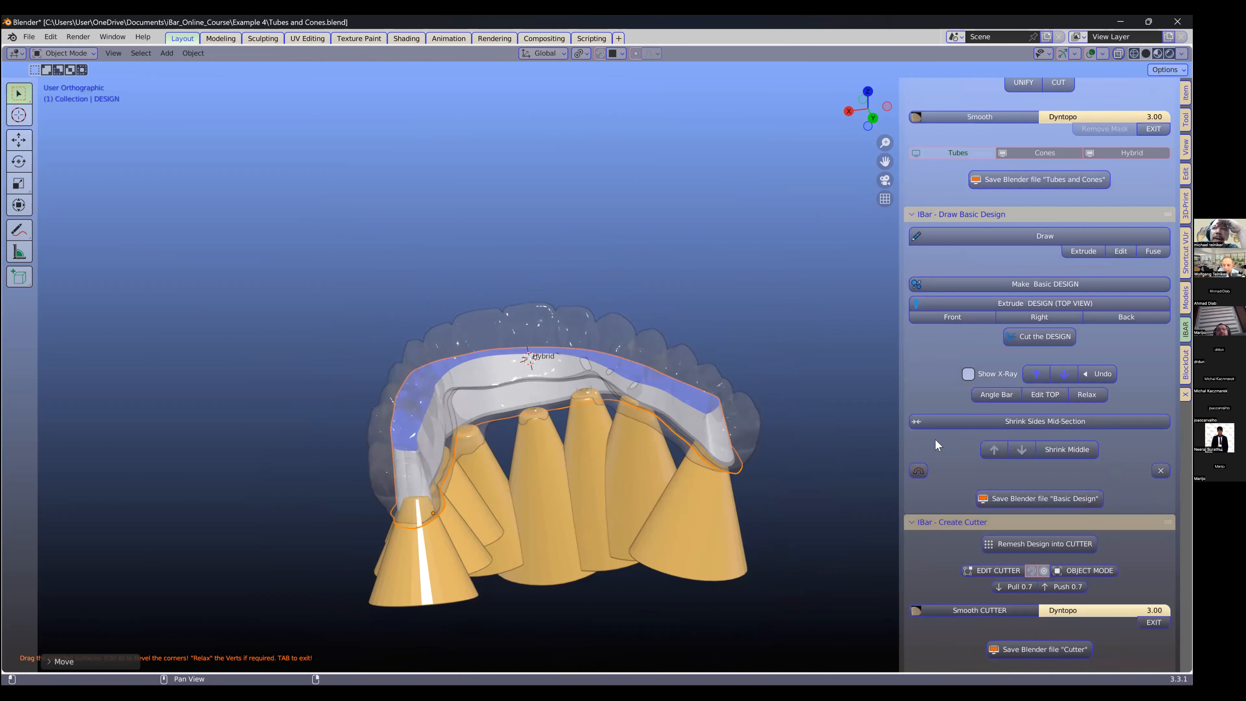
middle_click_drag(742, 425, 746, 435)
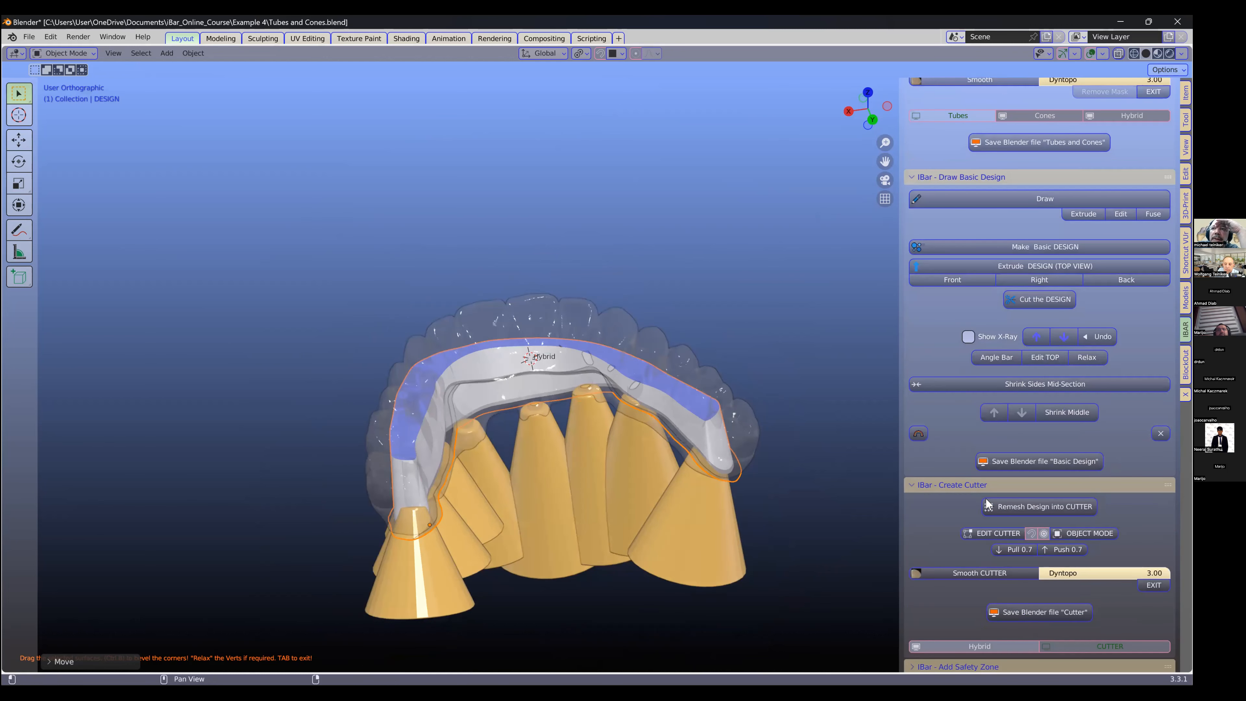
scroll(981, 507, "down", 1)
left_click(1034, 480)
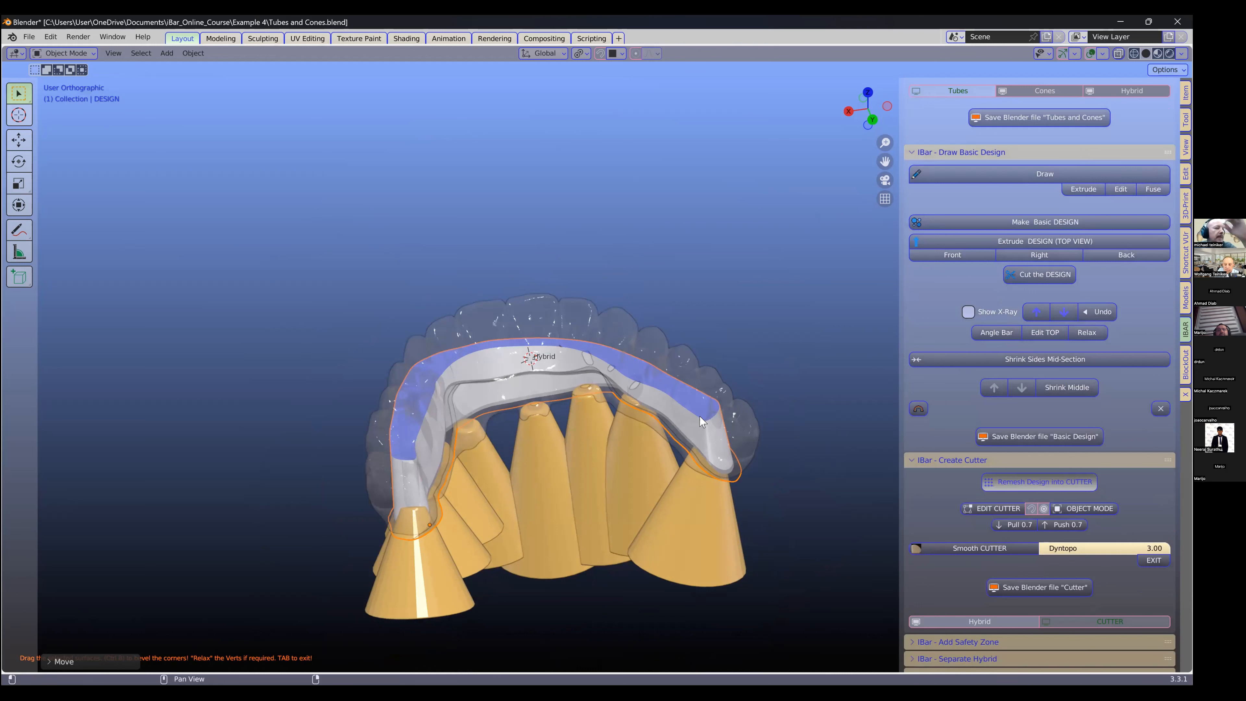
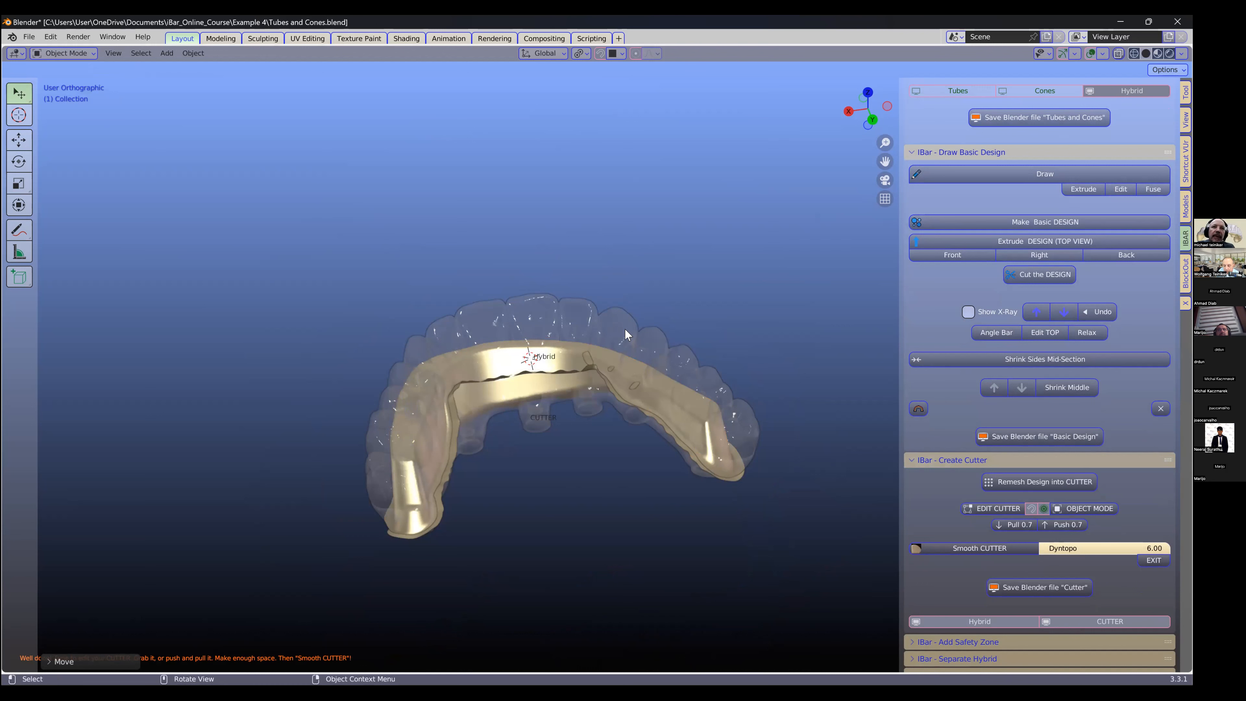
Step: Examine the new cutter inside the transparent Hybrid scan, looking at where it breaks through the surface
scroll(626, 363, "up", 2)
scroll(619, 383, "up", 3)
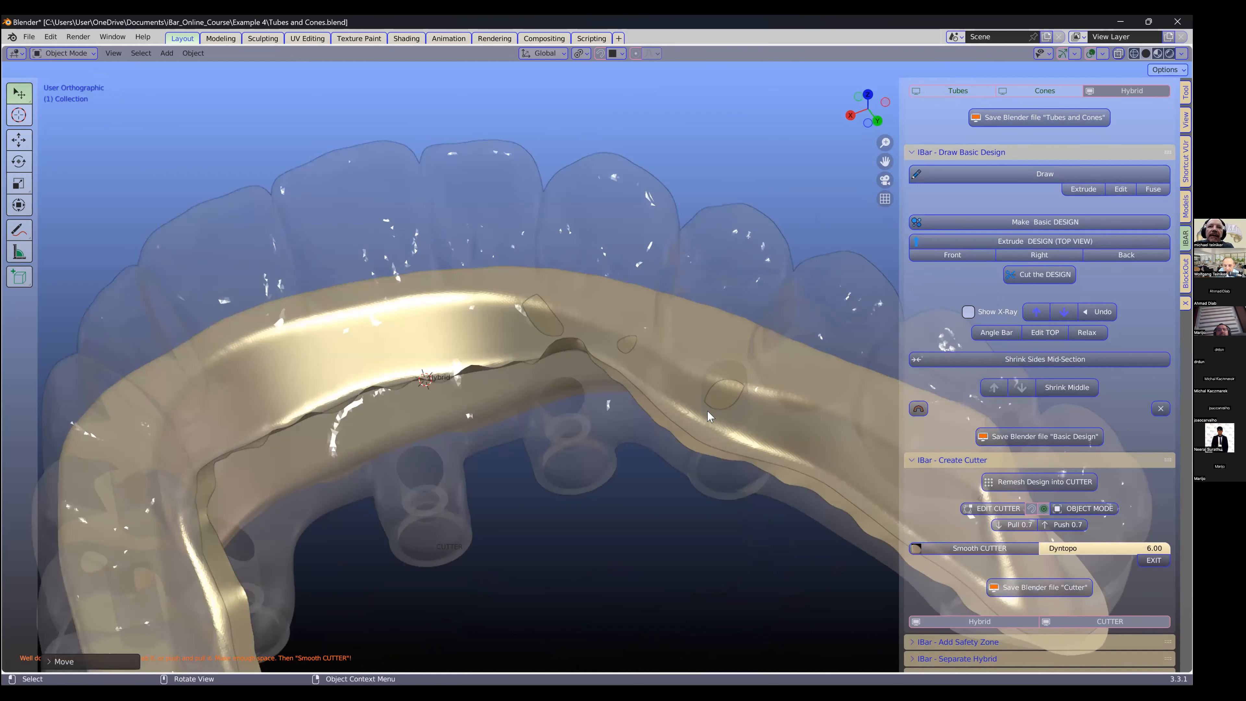
left_click(606, 394)
middle_click_drag(557, 371, 458, 352)
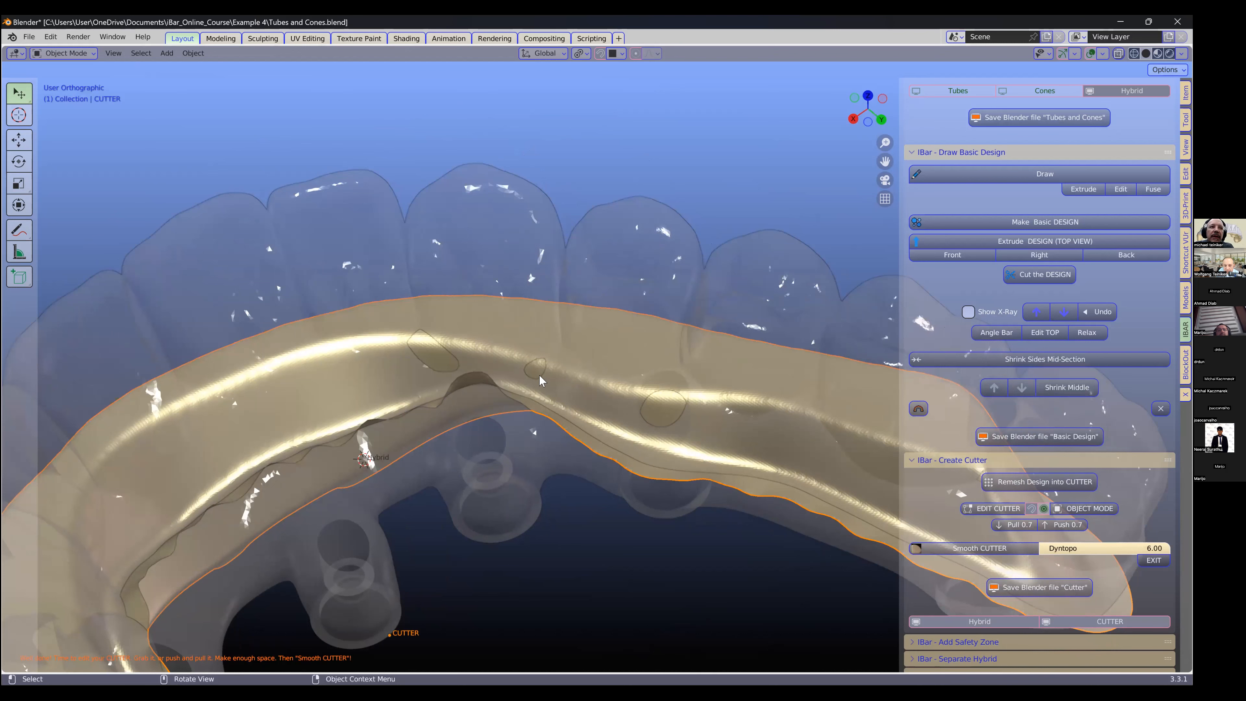
scroll(539, 378, "down", 5)
middle_click_drag(539, 380, 630, 471)
scroll(592, 406, "up", 4)
scroll(630, 470, "down", 1)
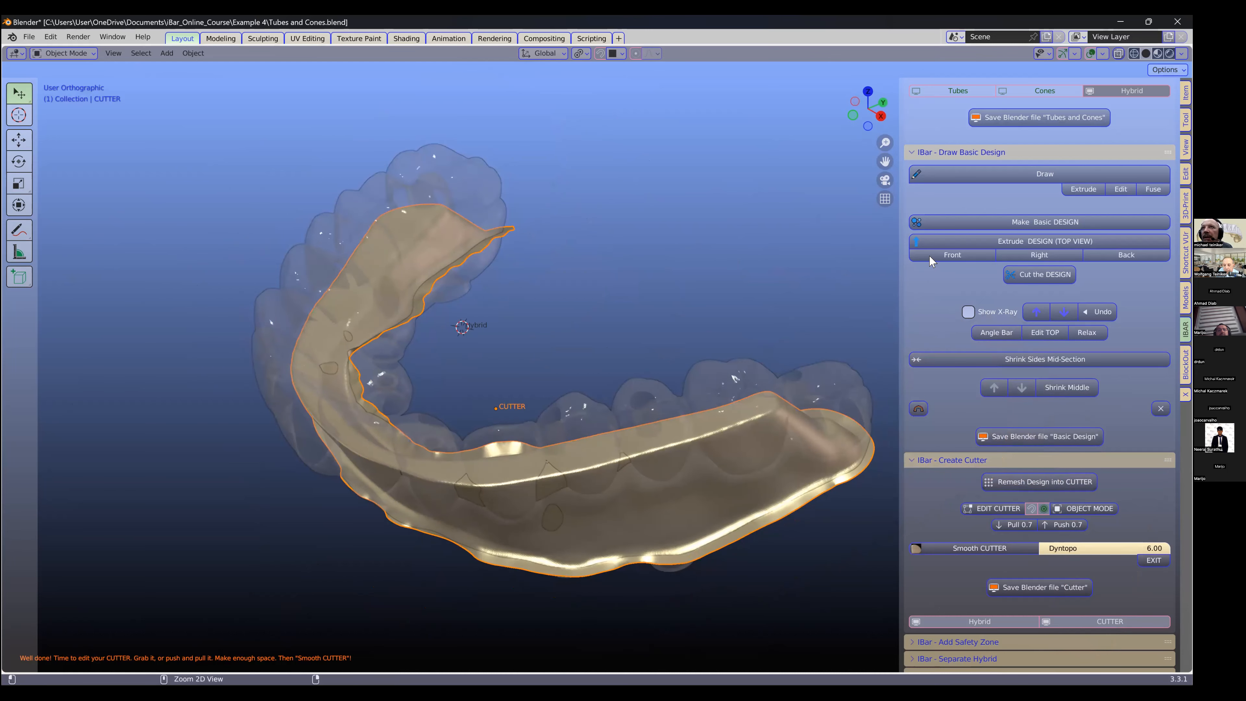
Step: Collapse the earlier iBar sections, select the cutter, and start editing its mesh
left_click(920, 151, "ctrl")
left_click(916, 120)
left_click(912, 139)
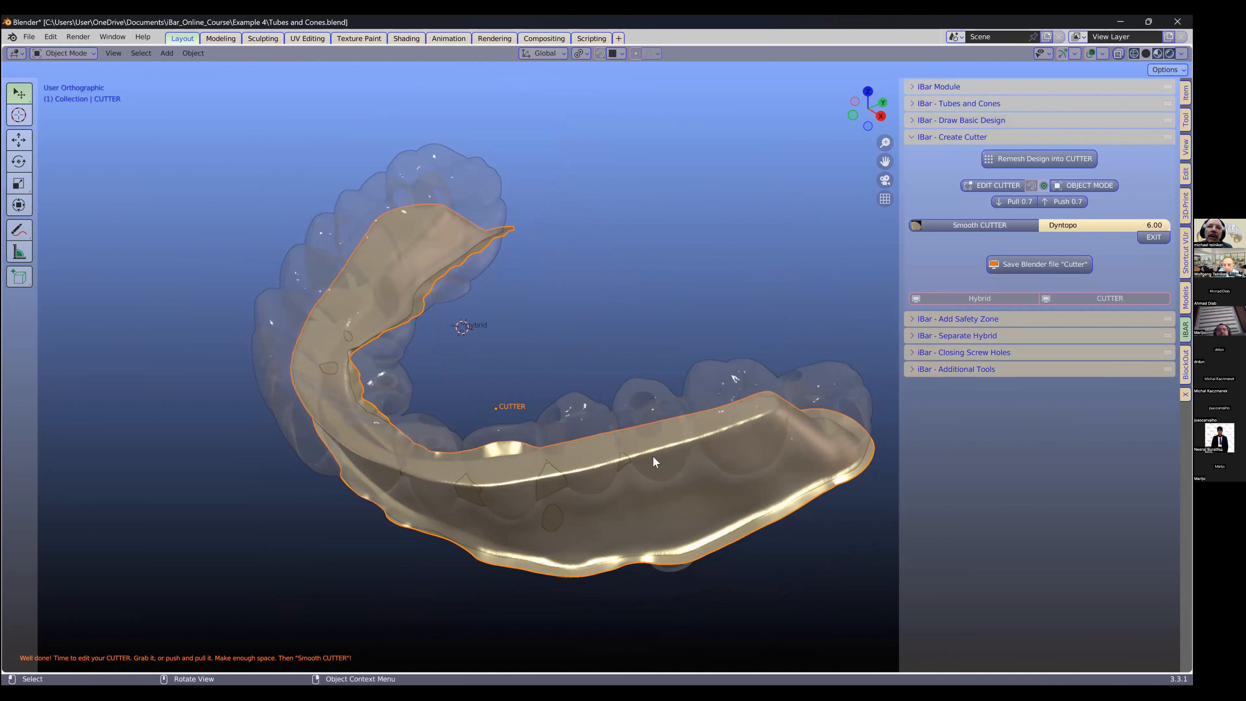
left_click(1012, 159)
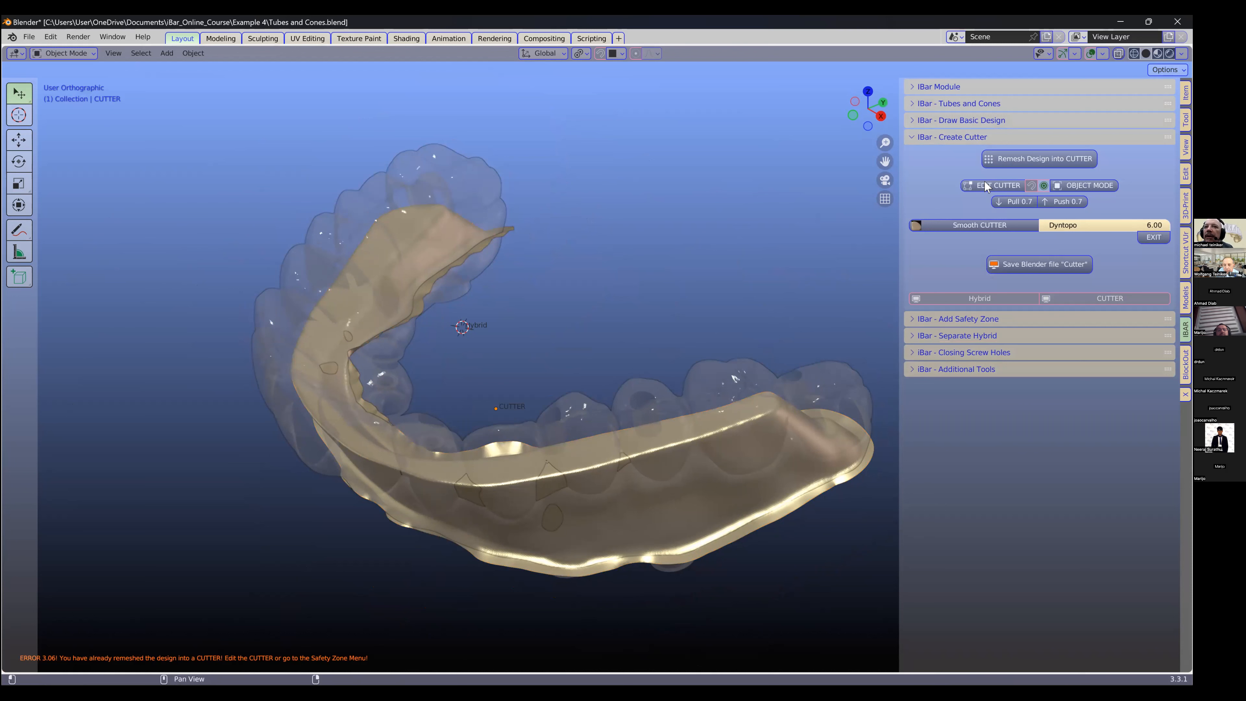
left_click(846, 481)
left_click(973, 185)
Step: Pull the cutter's outer wall inward between two posterior teeth with a widened proportional influence
middle_click_drag(709, 391, 659, 531)
key("g")
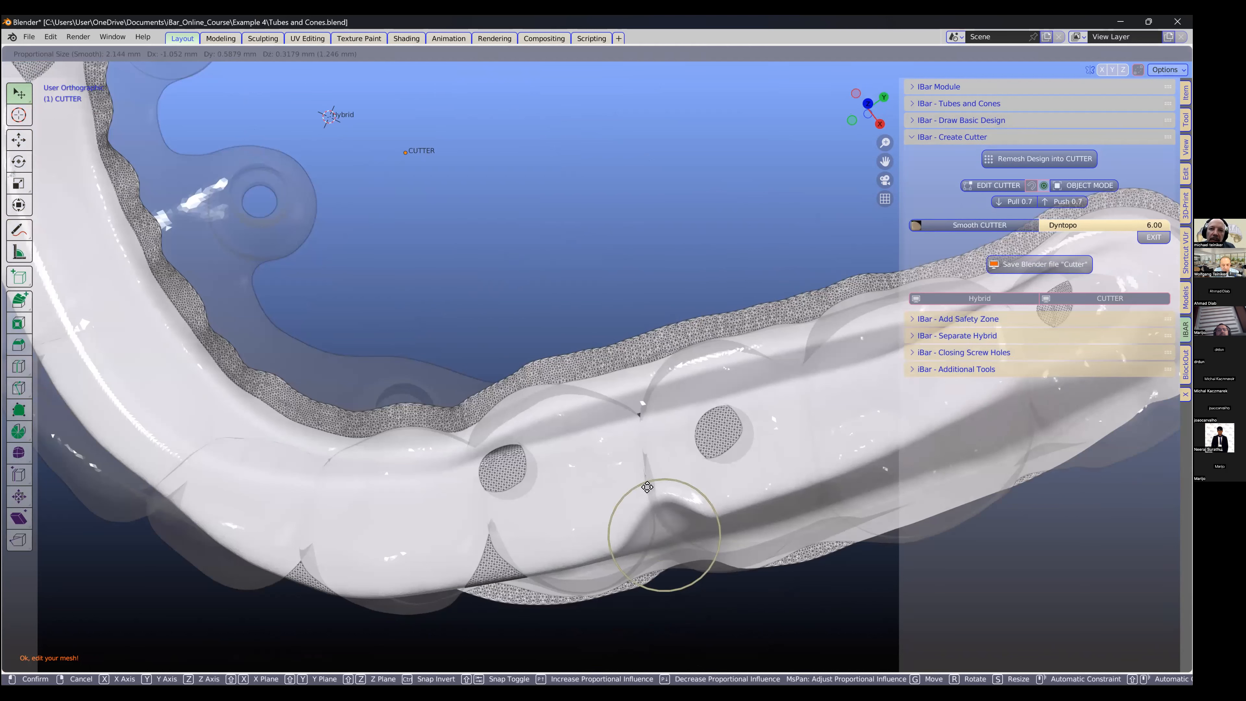
scroll(648, 488, "down", 3)
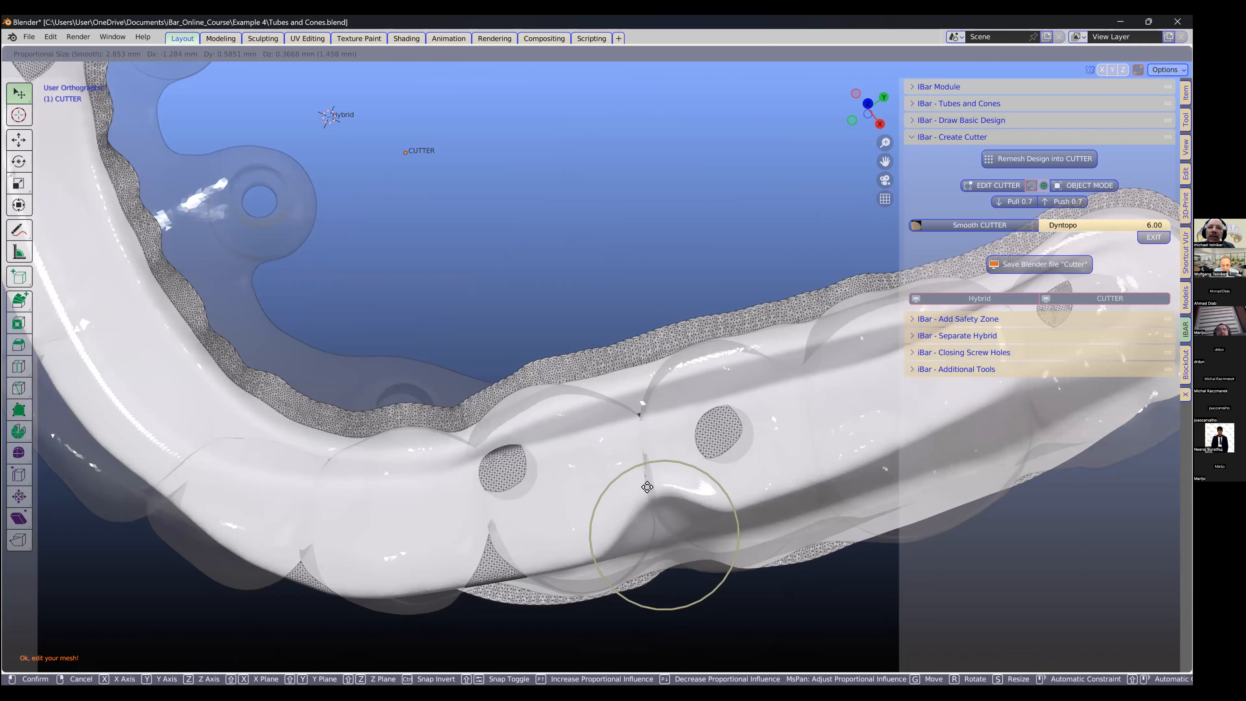
scroll(648, 487, "down", 4)
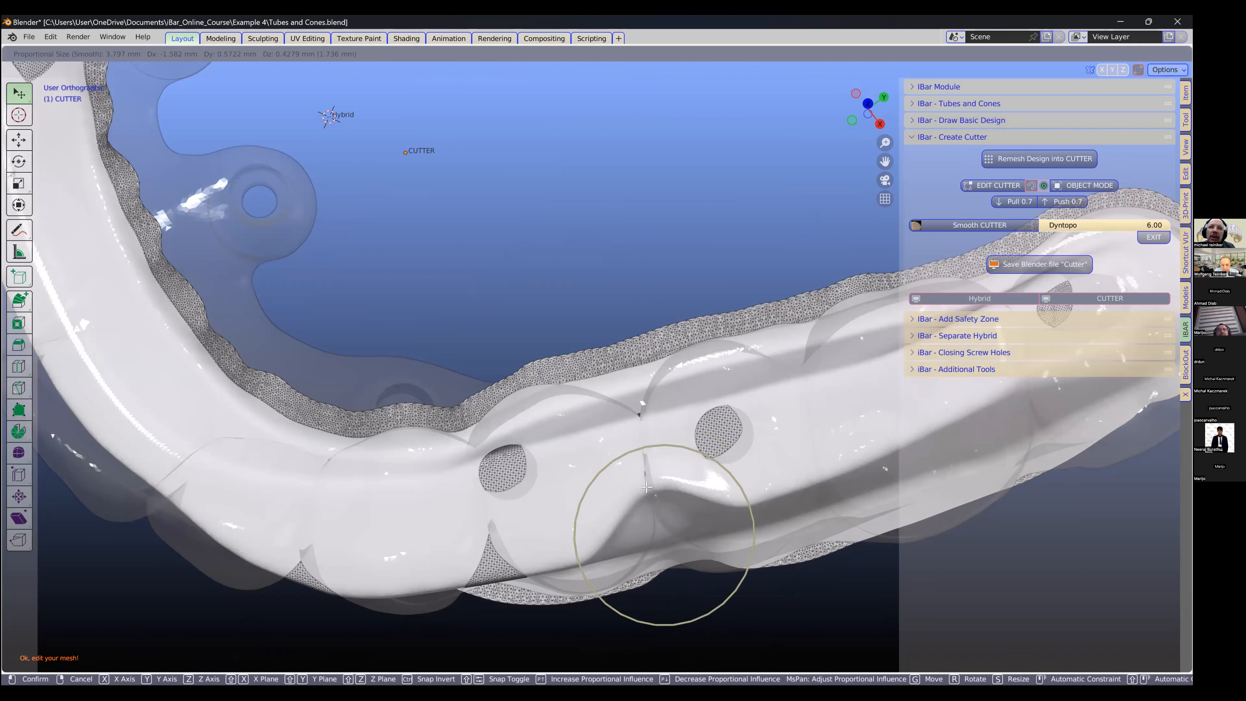
left_click(647, 487)
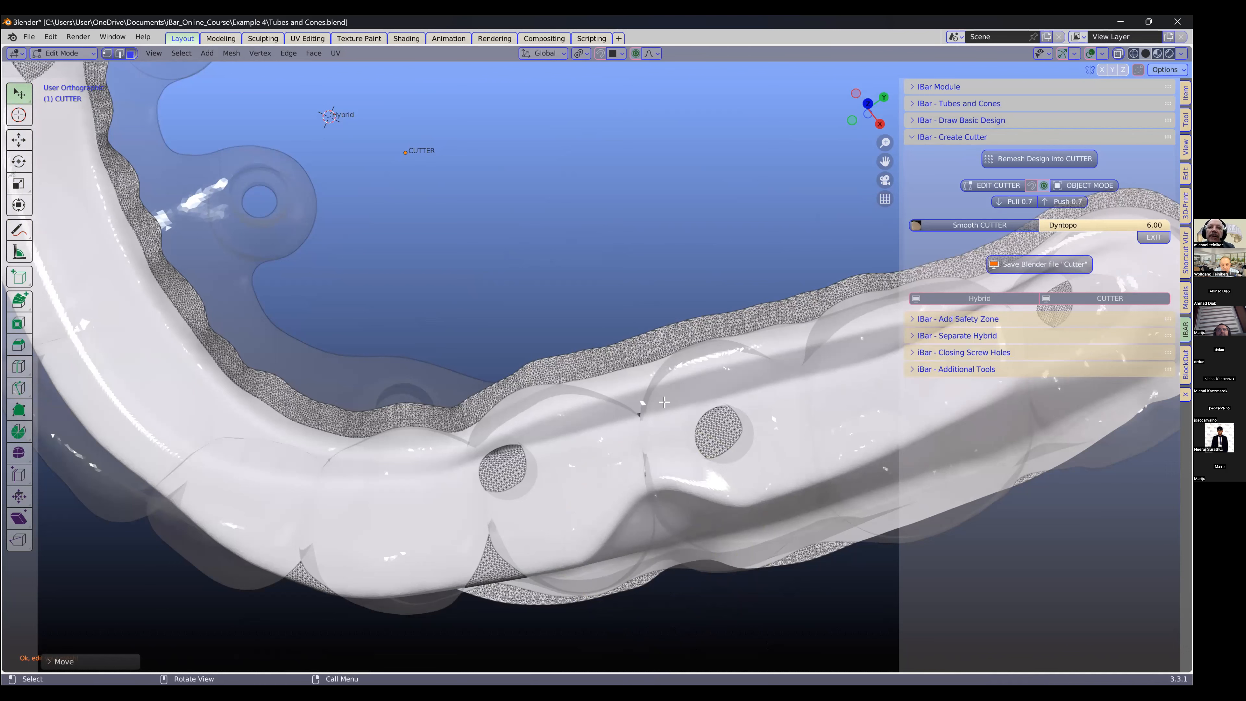
Step: Hide the selected mesh part and lower the cutter's top edge at the reshaped spot, using a proportional size of about 3.5 mm
middle_click_drag(662, 391, 634, 285)
key("h")
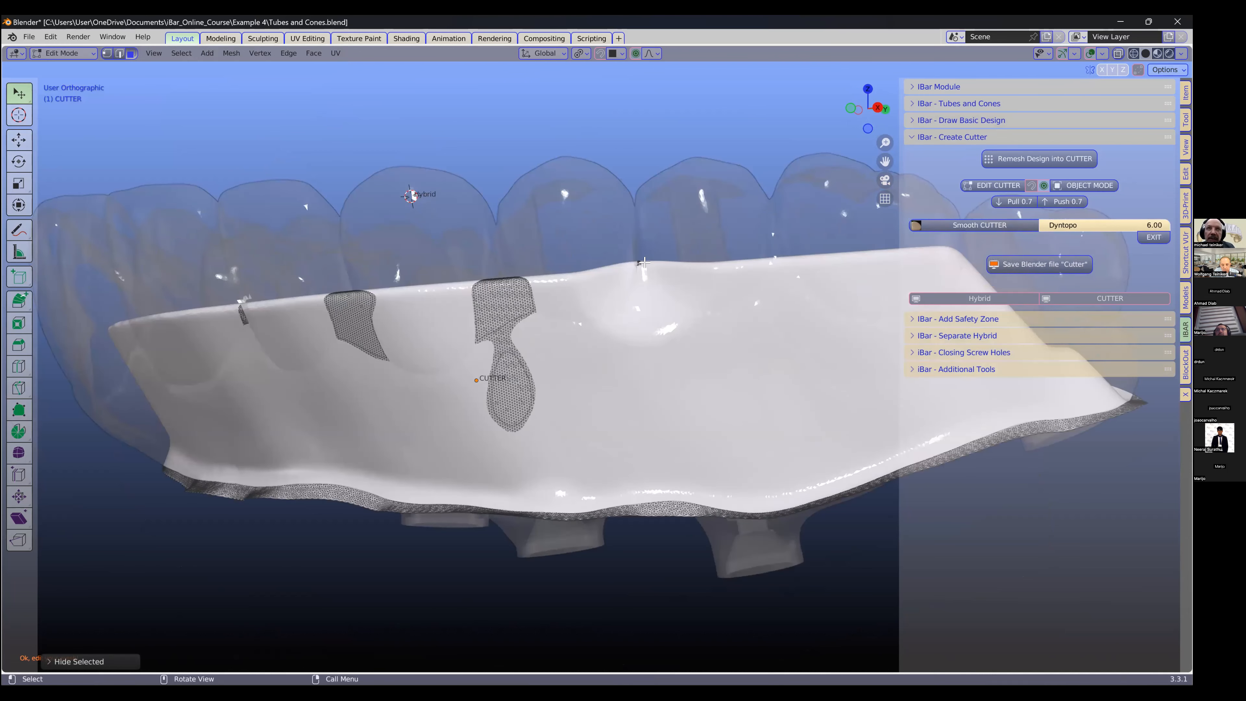
key("g")
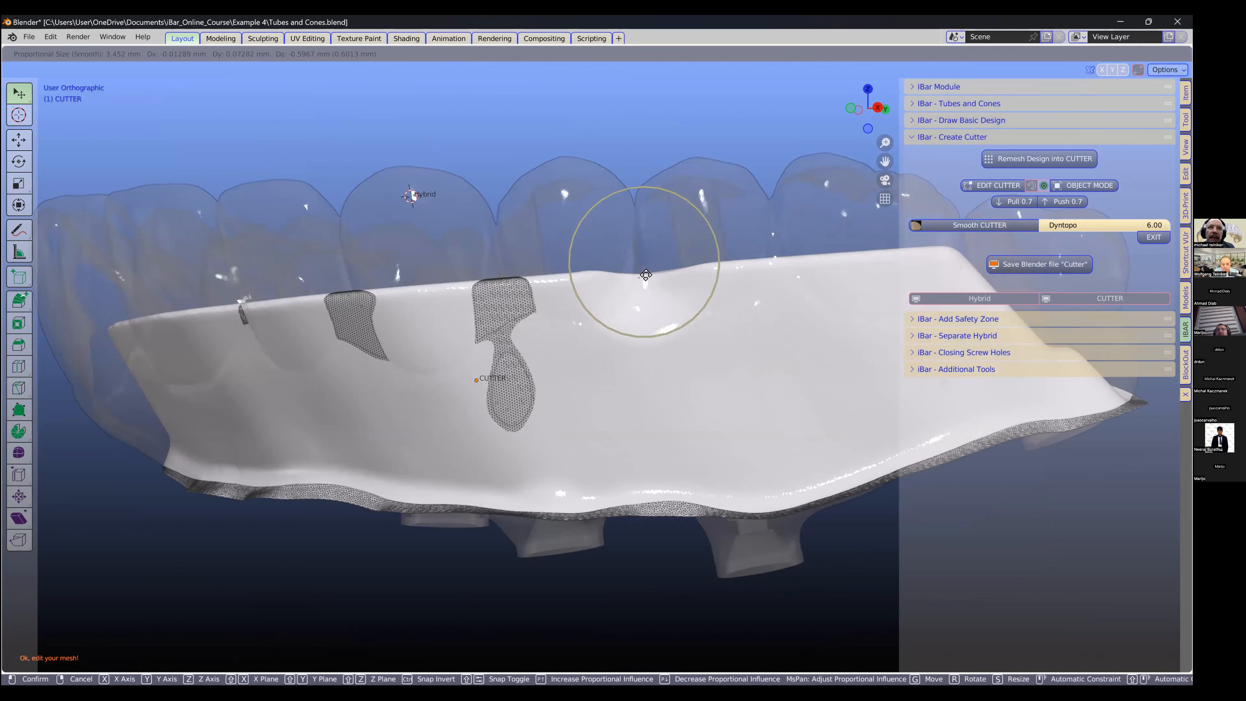
left_click(646, 278)
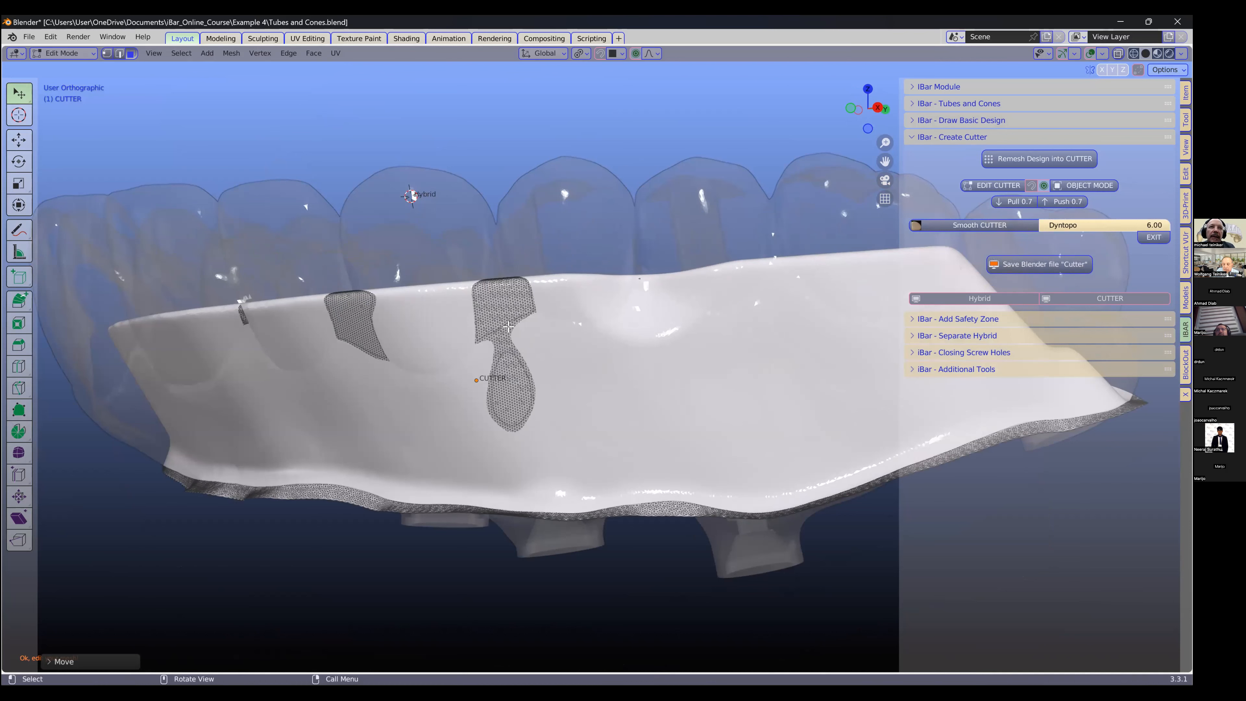
Step: Pull the cutter's outer wall inward at the next gap towards the front teeth, with a proportional size of about 4.6 mm
middle_click_drag(527, 411, 649, 497)
key("g")
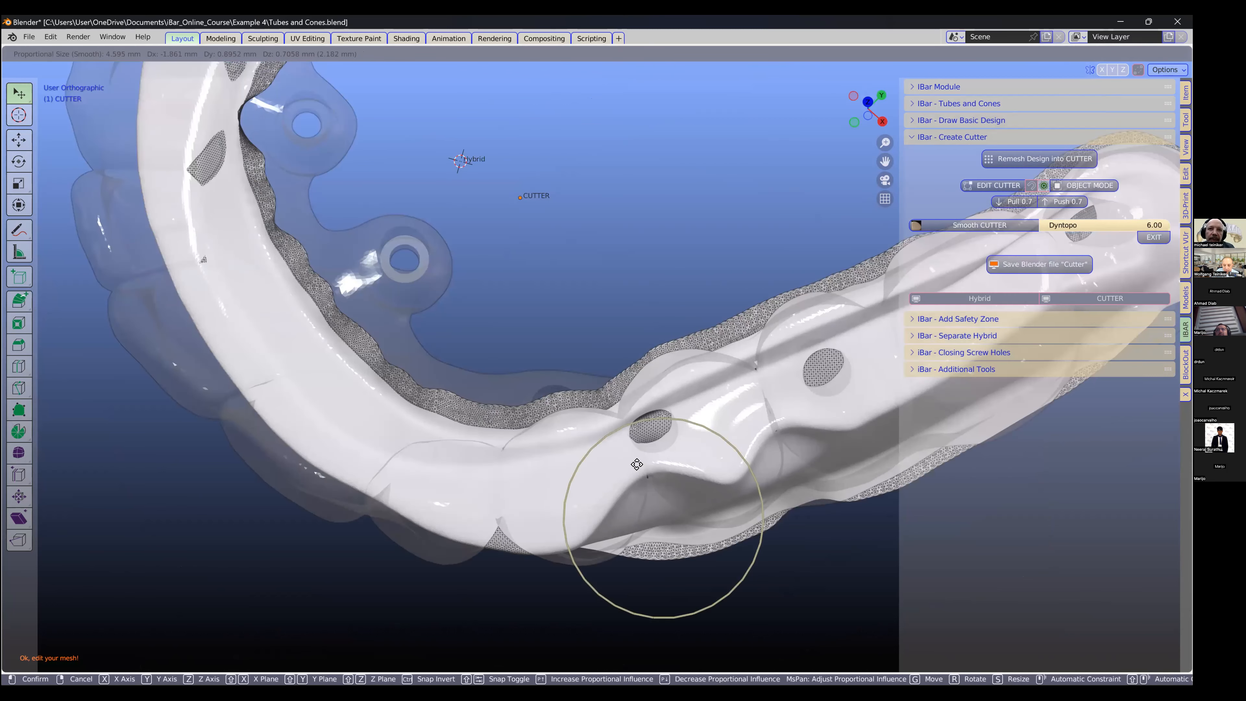
left_click(623, 408)
middle_click_drag(640, 490, 727, 513)
key("g")
left_click(643, 503)
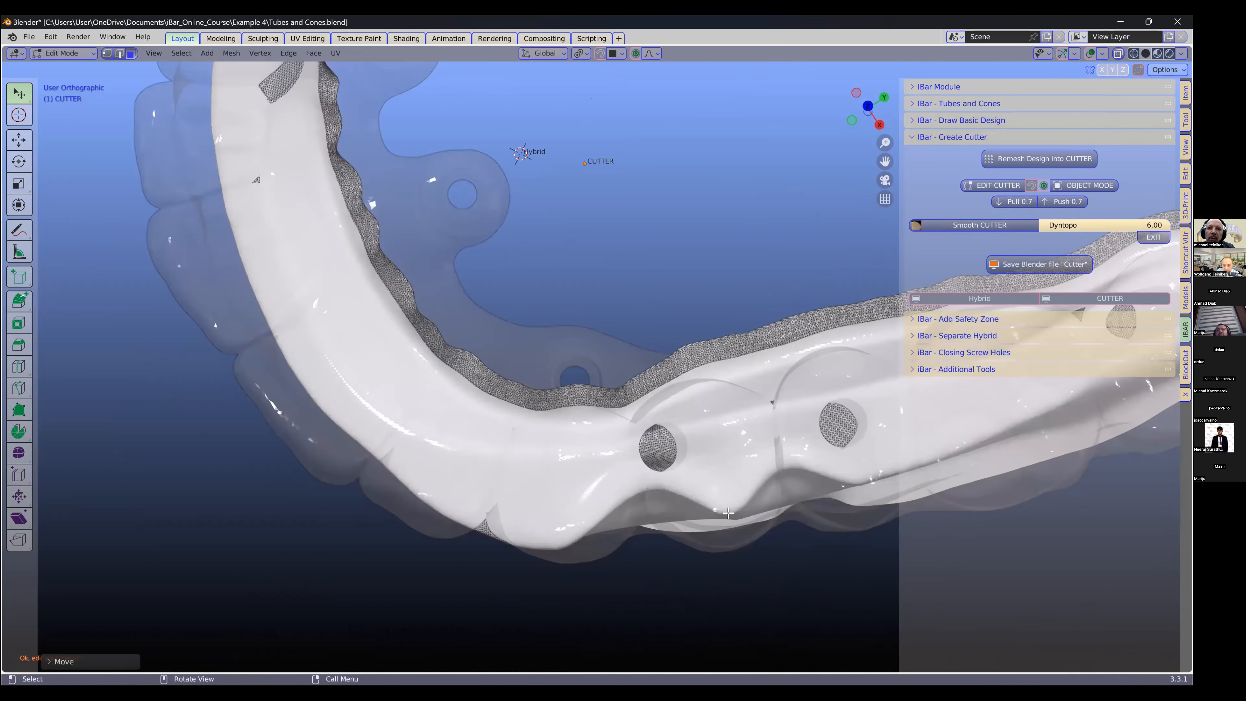
Step: Move the cutter's outer wall inward at the following interdental gap and lower its top edge there
middle_click_drag(731, 391, 617, 447)
middle_click_drag(628, 505, 611, 491)
key("g")
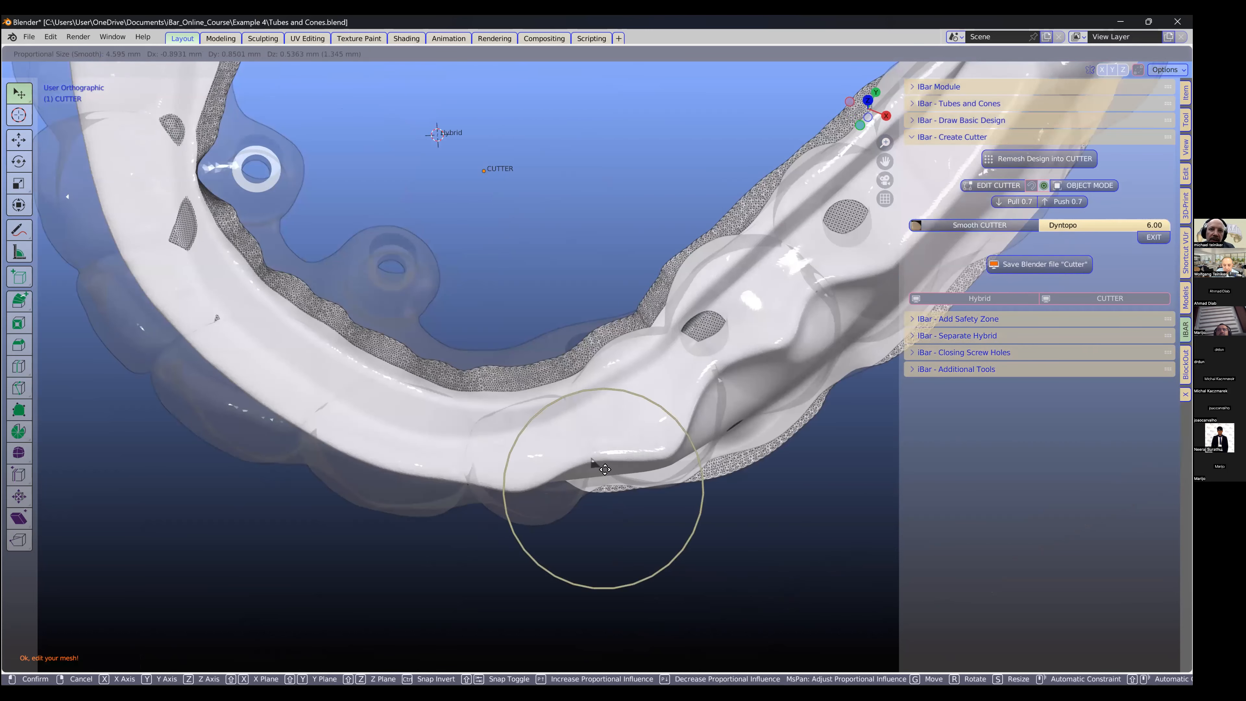
left_click(600, 499)
middle_click_drag(577, 389, 590, 448)
key("g")
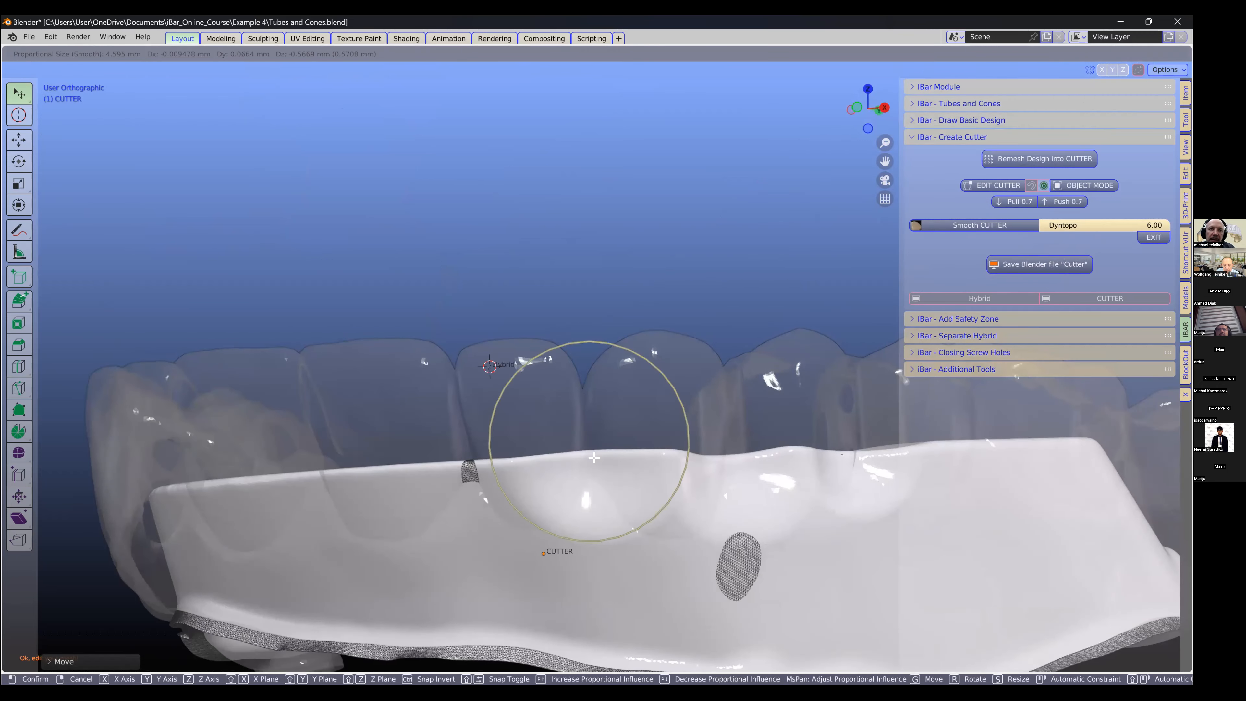
left_click(600, 501)
Step: Pull the cutter inward at the gap between the front teeth, lower its top edge there, and check the inner side
middle_click_drag(599, 501, 644, 483)
middle_click_drag(794, 449, 687, 389)
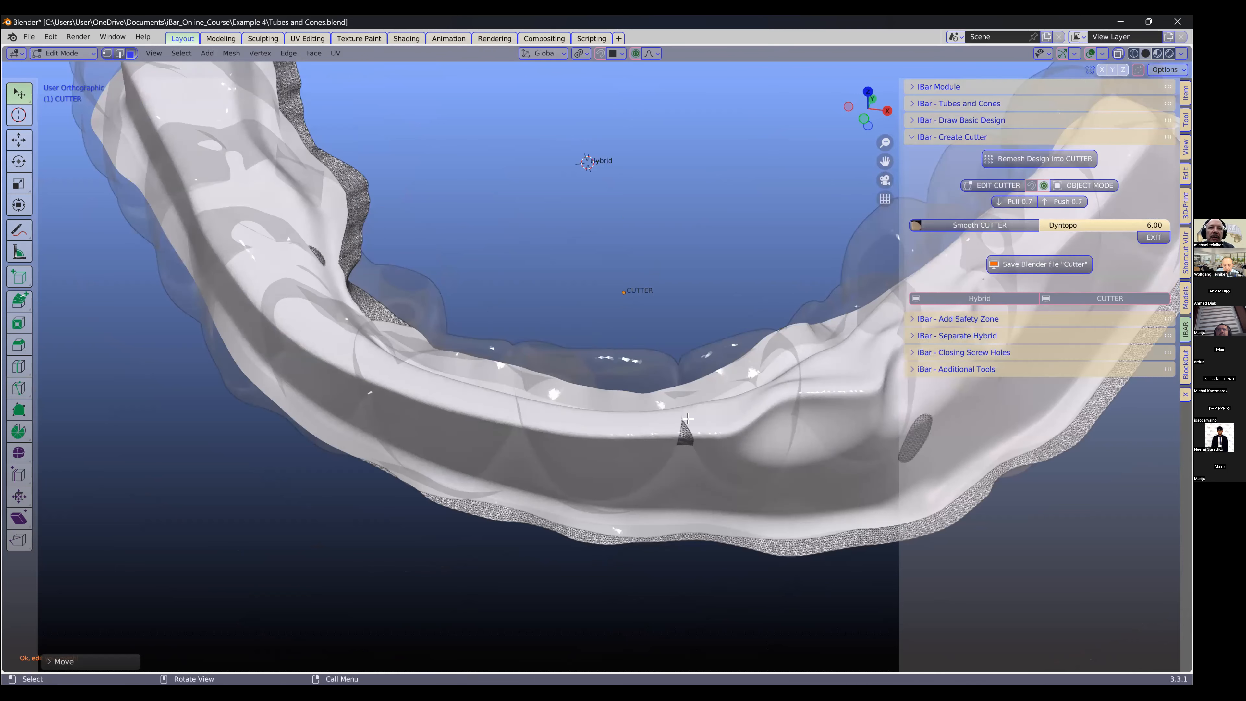
middle_click_drag(688, 436, 688, 431)
mouse_move(679, 407)
left_mouse_down()
mouse_move(673, 371)
mouse_move(680, 418)
left_mouse_up()
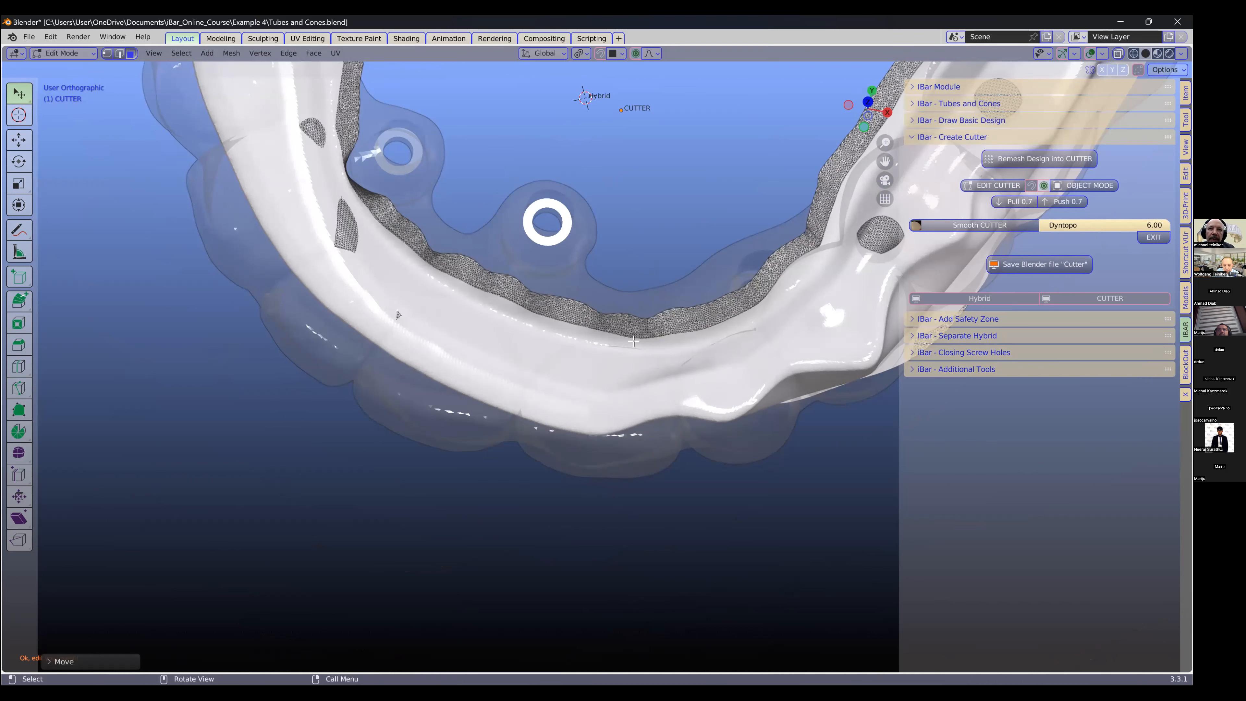
mouse_move(684, 427)
middle_mouse_down()
mouse_move(673, 415)
mouse_move(682, 422)
middle_mouse_up()
key("g")
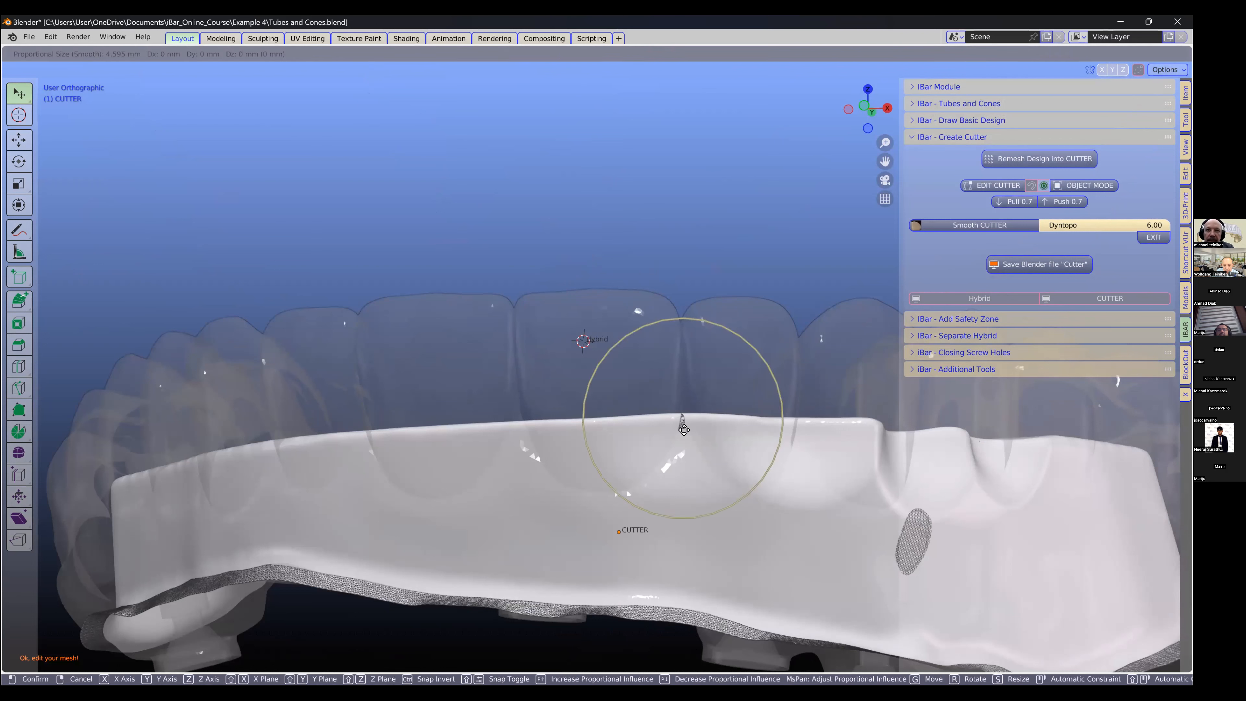
left_click(682, 454)
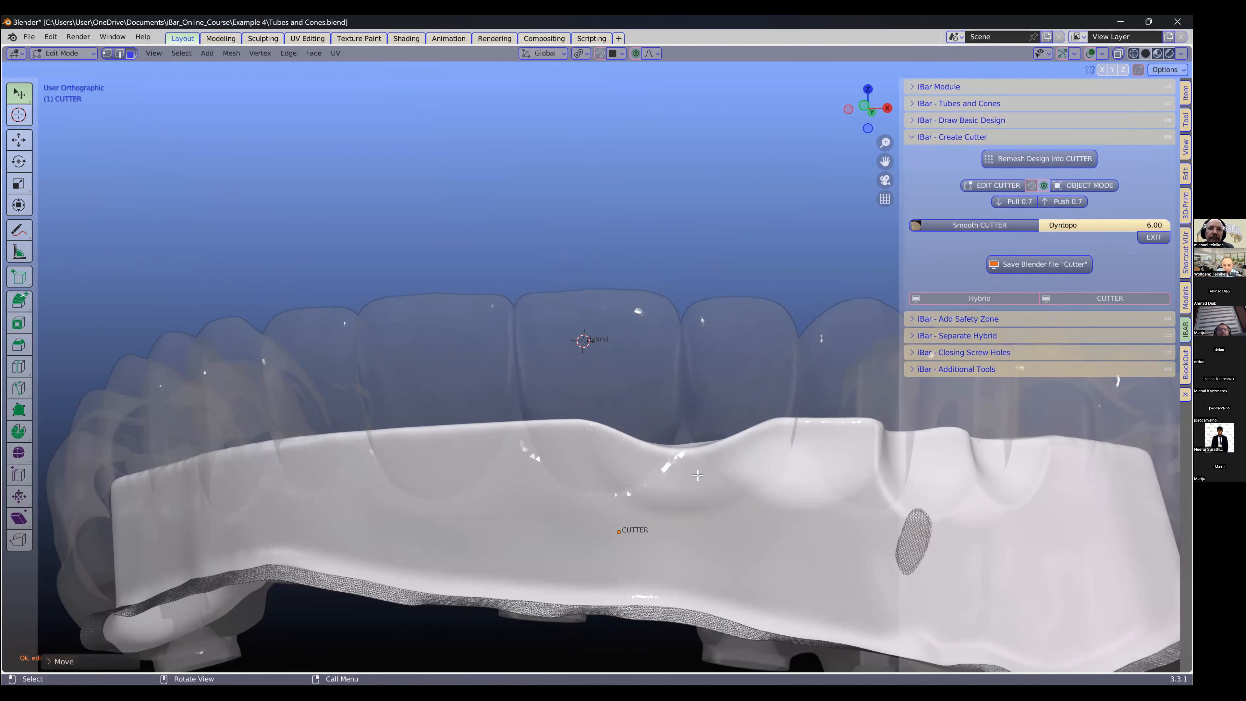
middle_click_drag(698, 475, 607, 465)
middle_click_drag(760, 410, 624, 458)
scroll(653, 446, "up", 4)
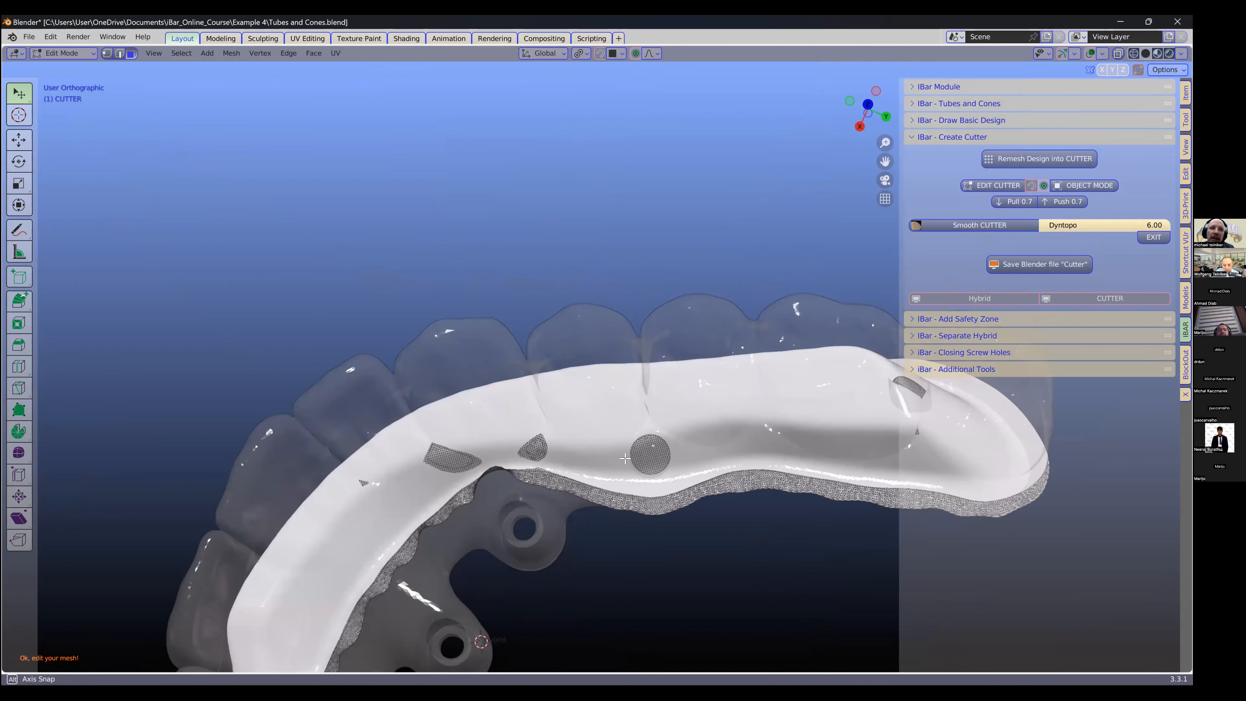
Step: Move the cutter's surface over the small dark patch beside the round screw channel, with a proportional size of about 3.5 mm
middle_click_drag(546, 418, 540, 414)
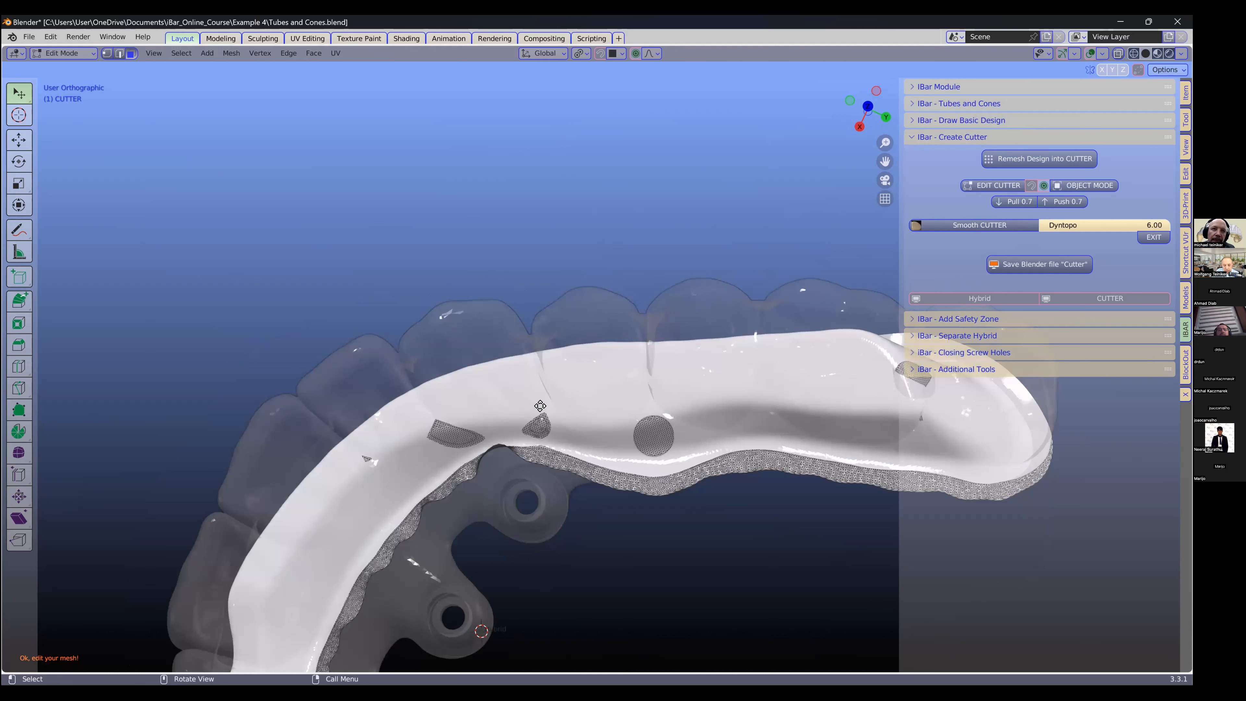
key("g")
scroll(540, 402, "up", 1)
scroll(540, 401, "up", 1)
scroll(540, 395, "up", 2)
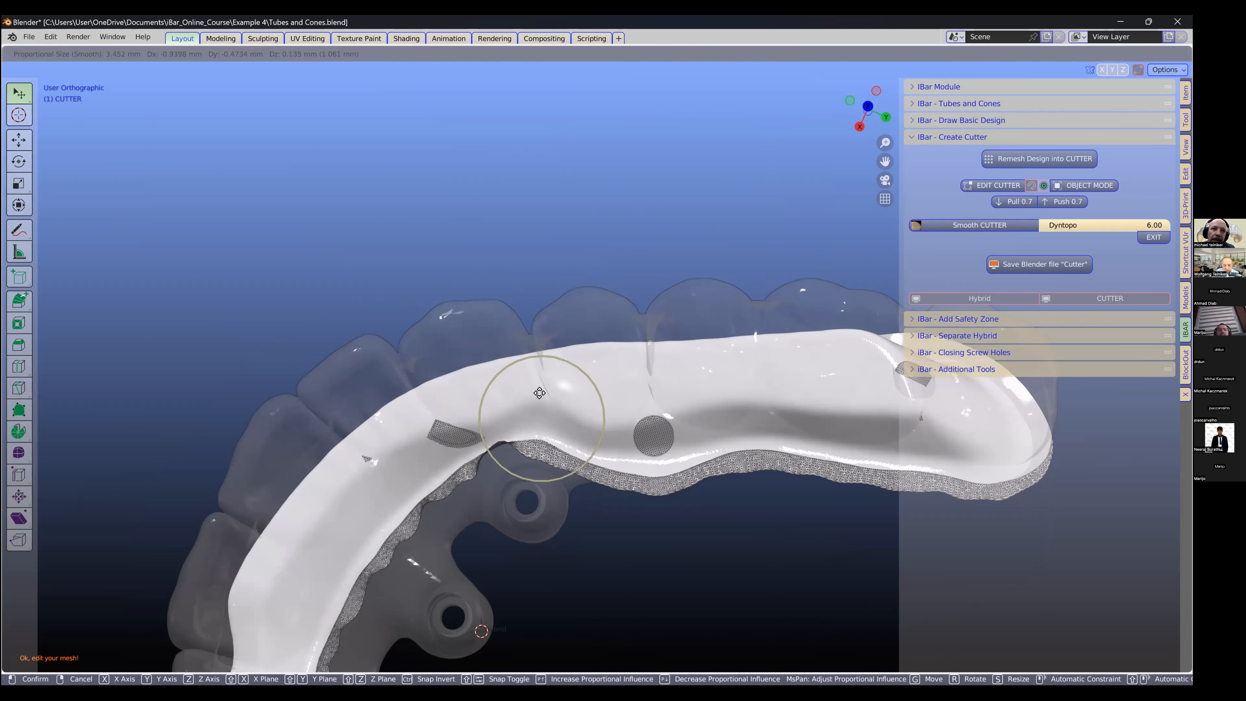
left_click(540, 393)
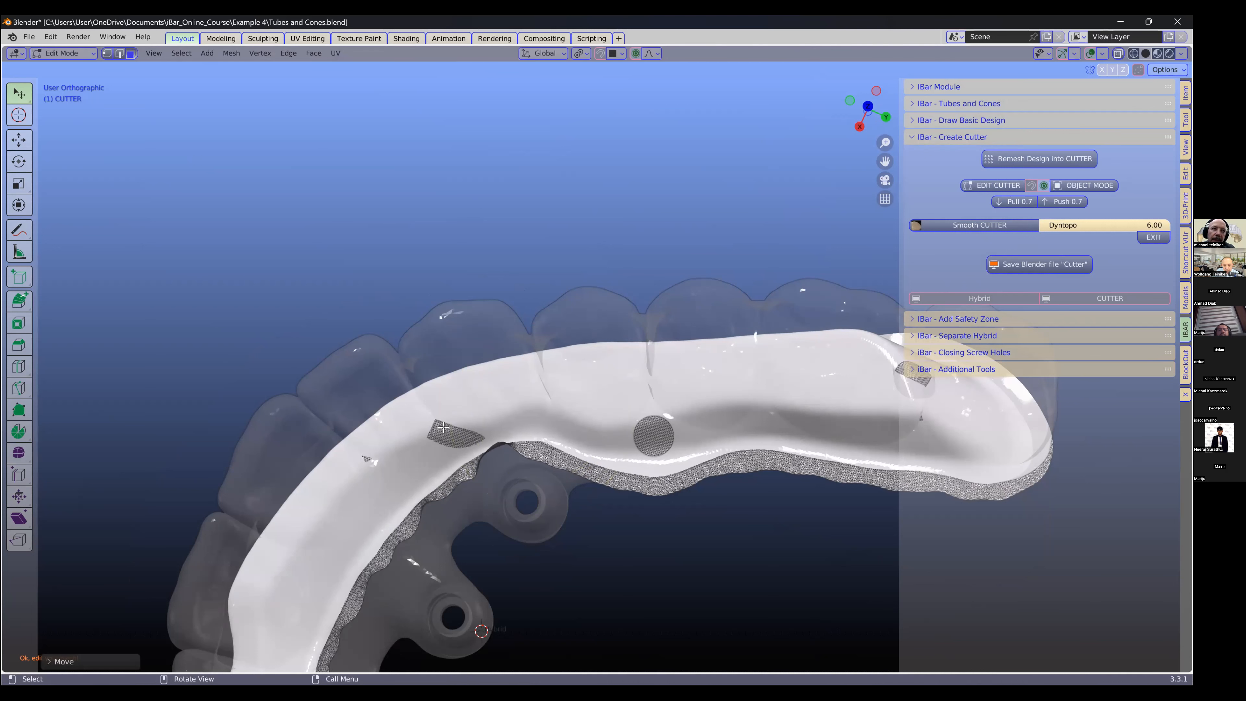
Step: Move the cutter's surface over the neighbouring dark patch farther along the arch, keeping the proportional size of about 3.5 mm
left_click(563, 412)
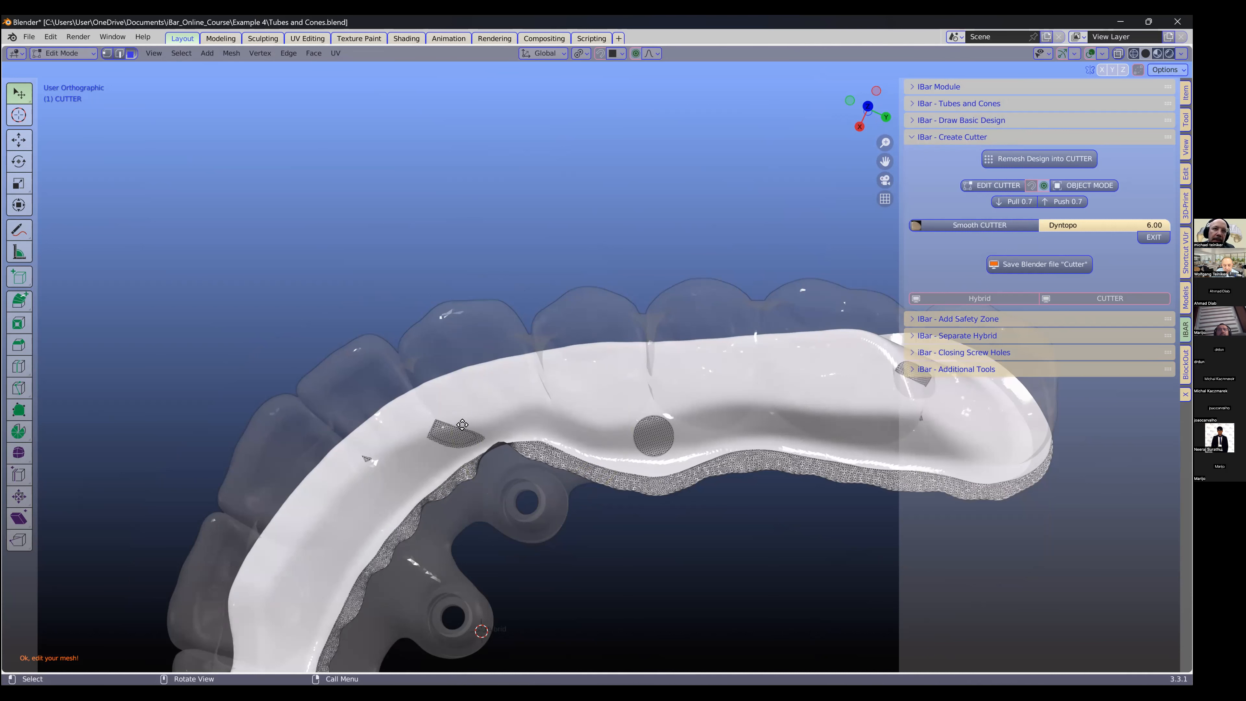
middle_click_drag(462, 426, 554, 413)
key("g")
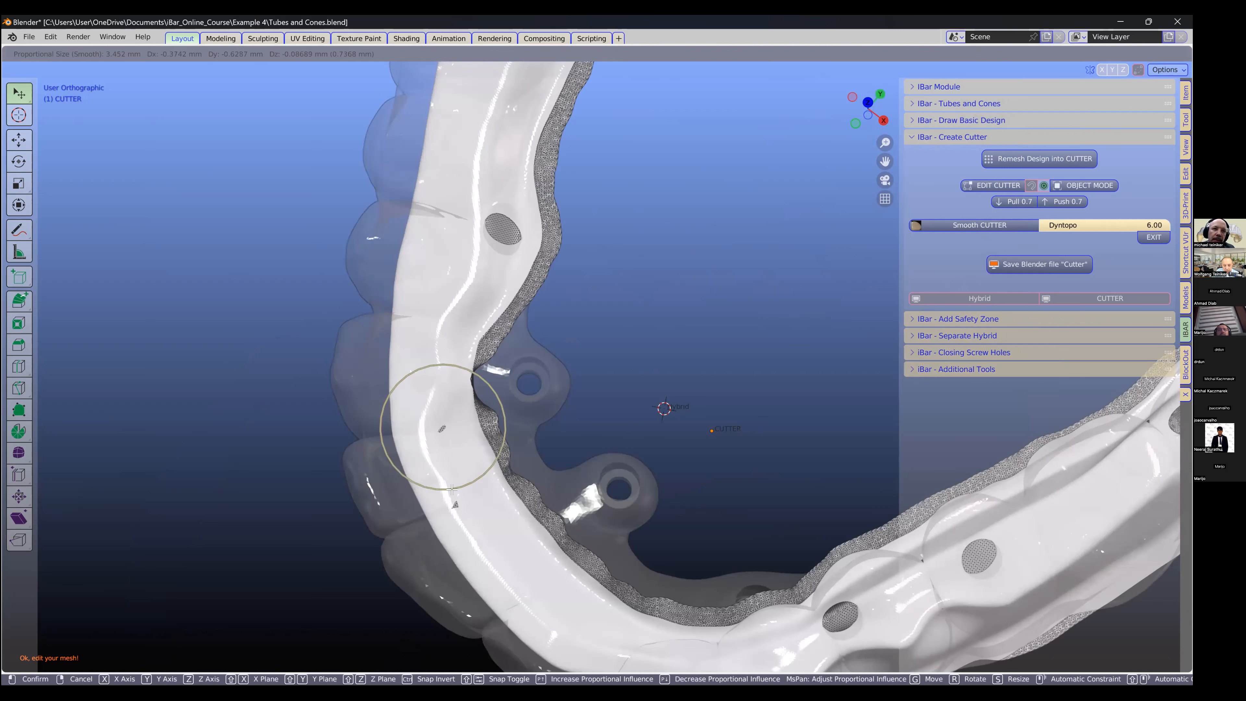
left_click(454, 516)
left_click_drag(455, 506, 450, 515)
Step: Lower the top corner at the cutter's back end below the last teeth, with a proportional size of about 2.9 mm
middle_click_drag(343, 476, 386, 504)
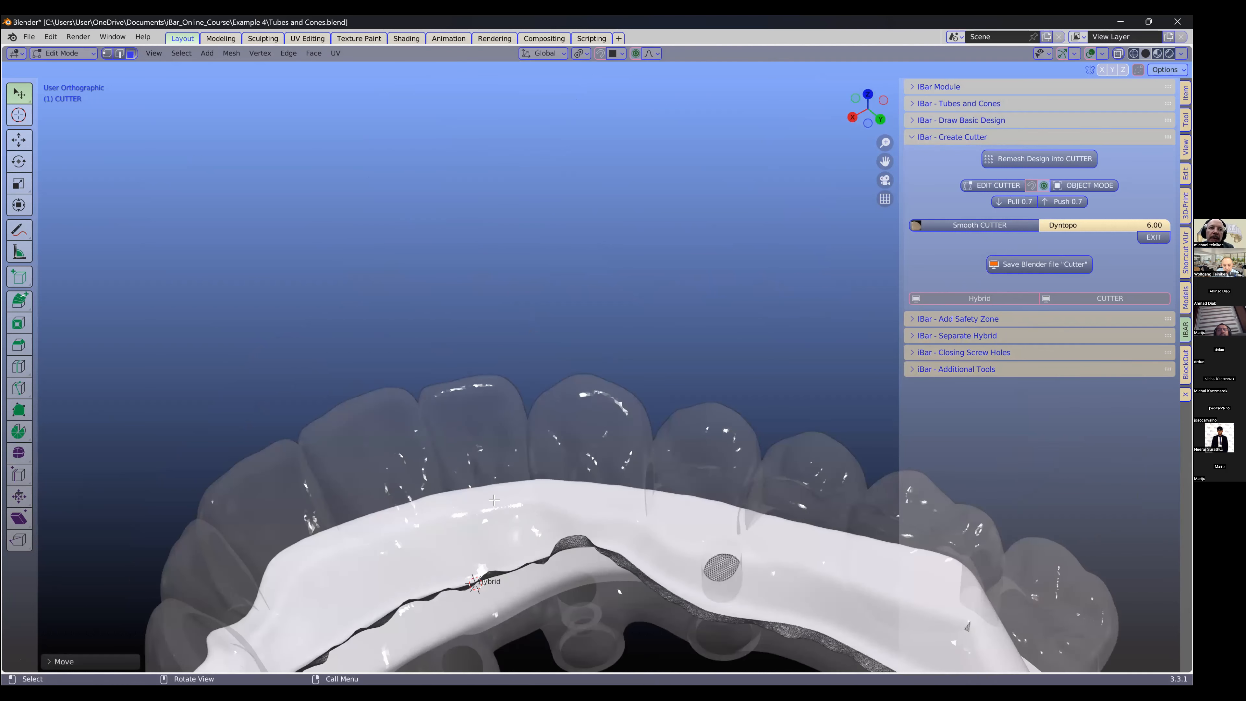
scroll(466, 358, "down", 1)
middle_click_drag(850, 554, 858, 434, "shift")
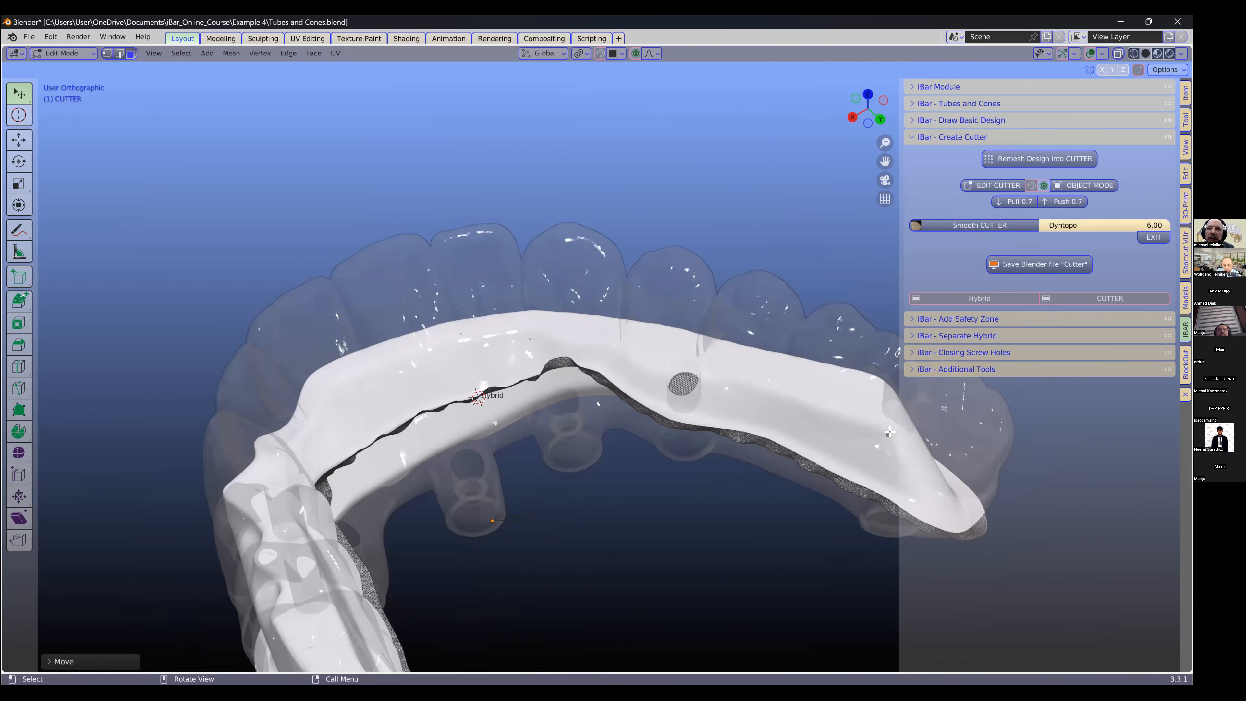
middle_click_drag(728, 446, 925, 371)
scroll(690, 388, "up", 4)
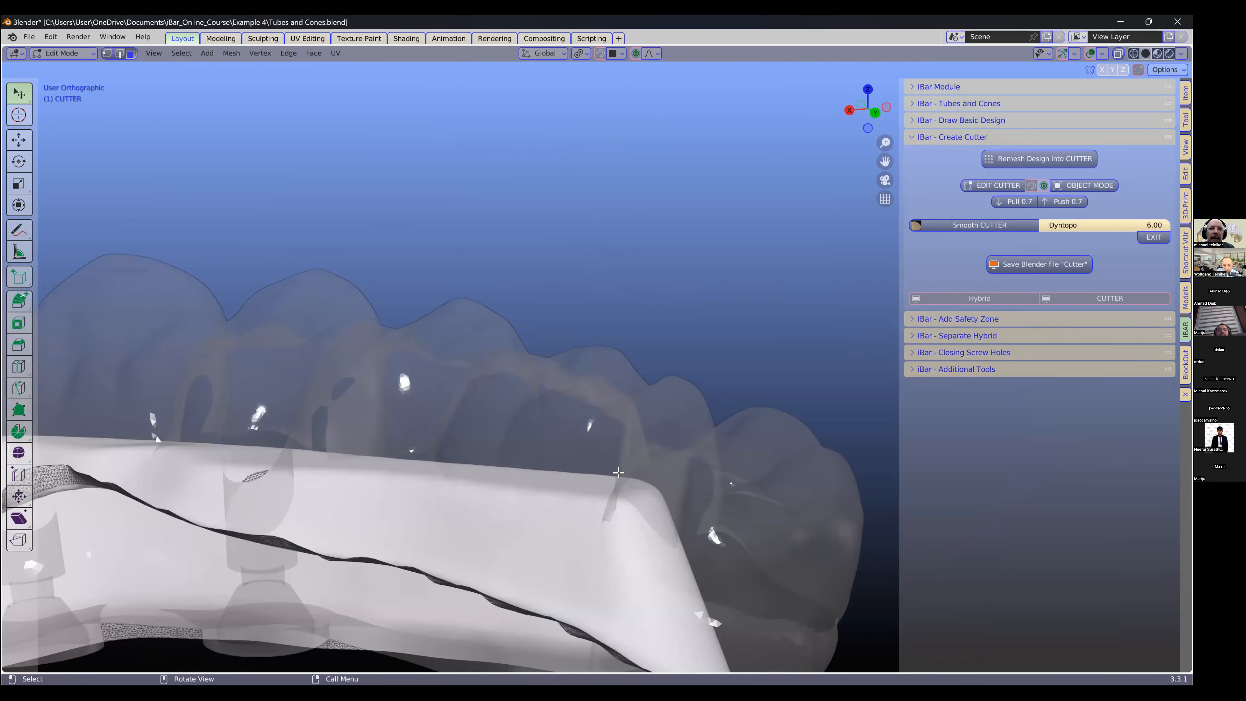
middle_click_drag(687, 485, 633, 430)
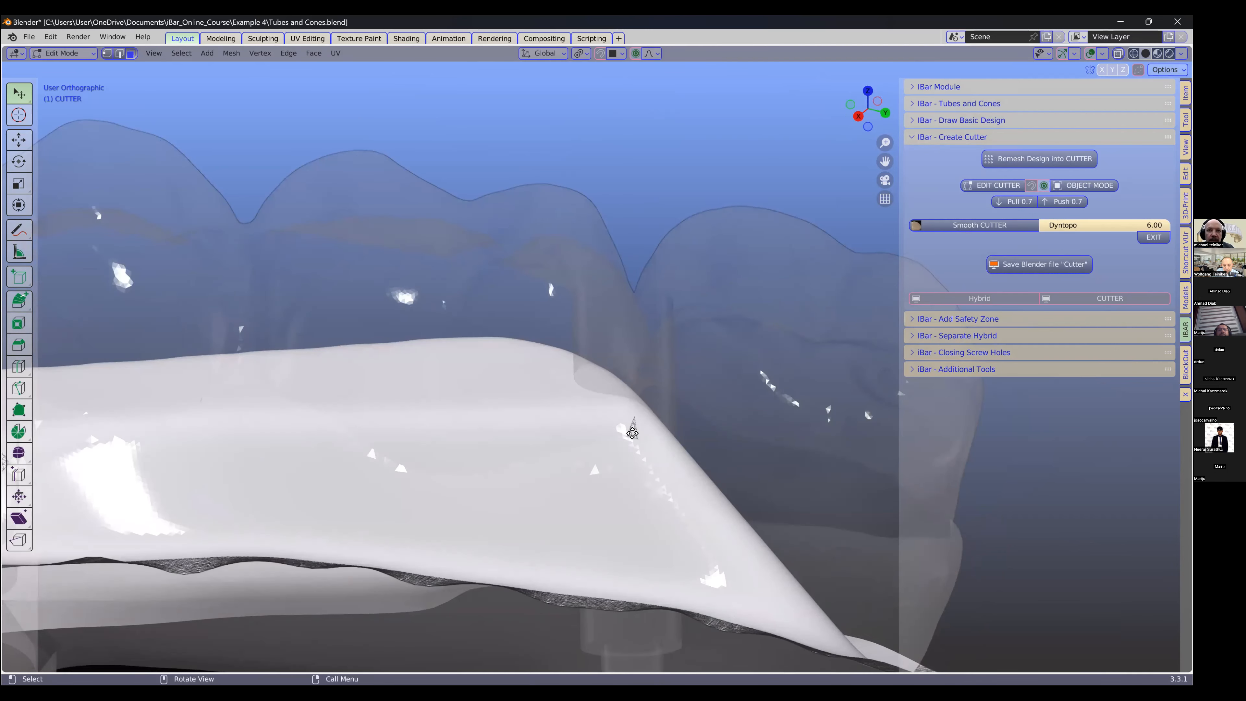
key("g")
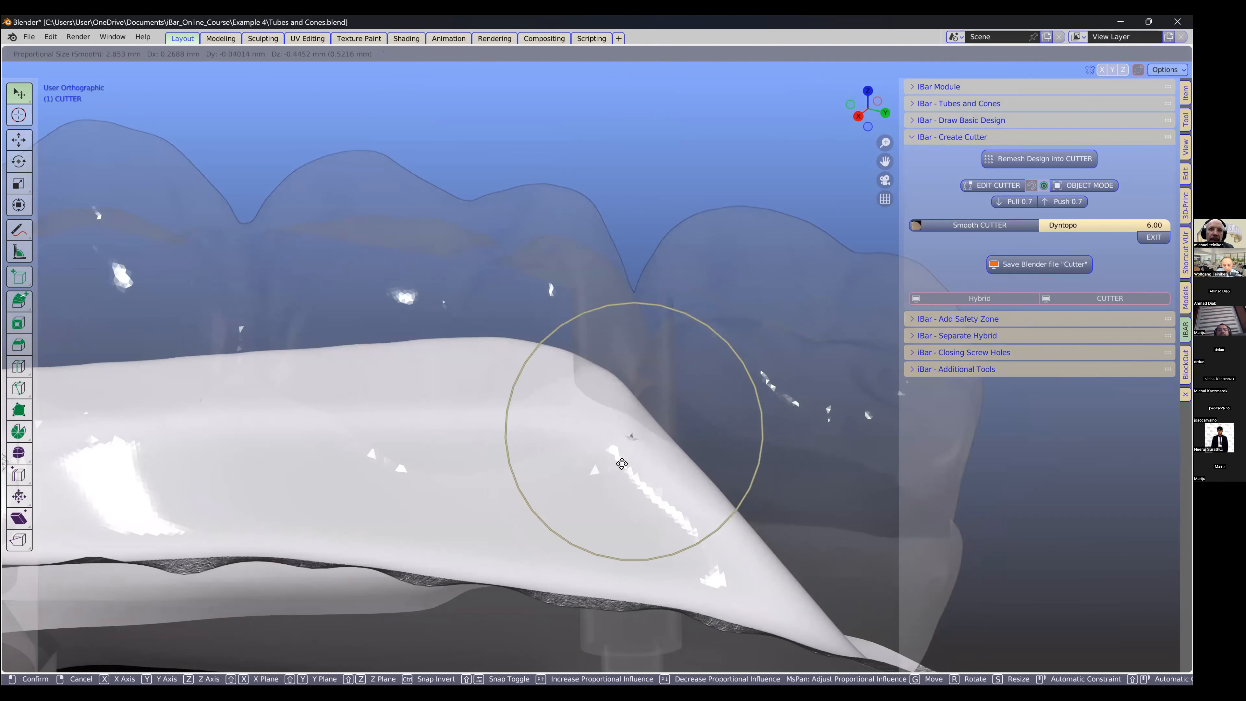
left_click(621, 473)
middle_click_drag(530, 481, 524, 480)
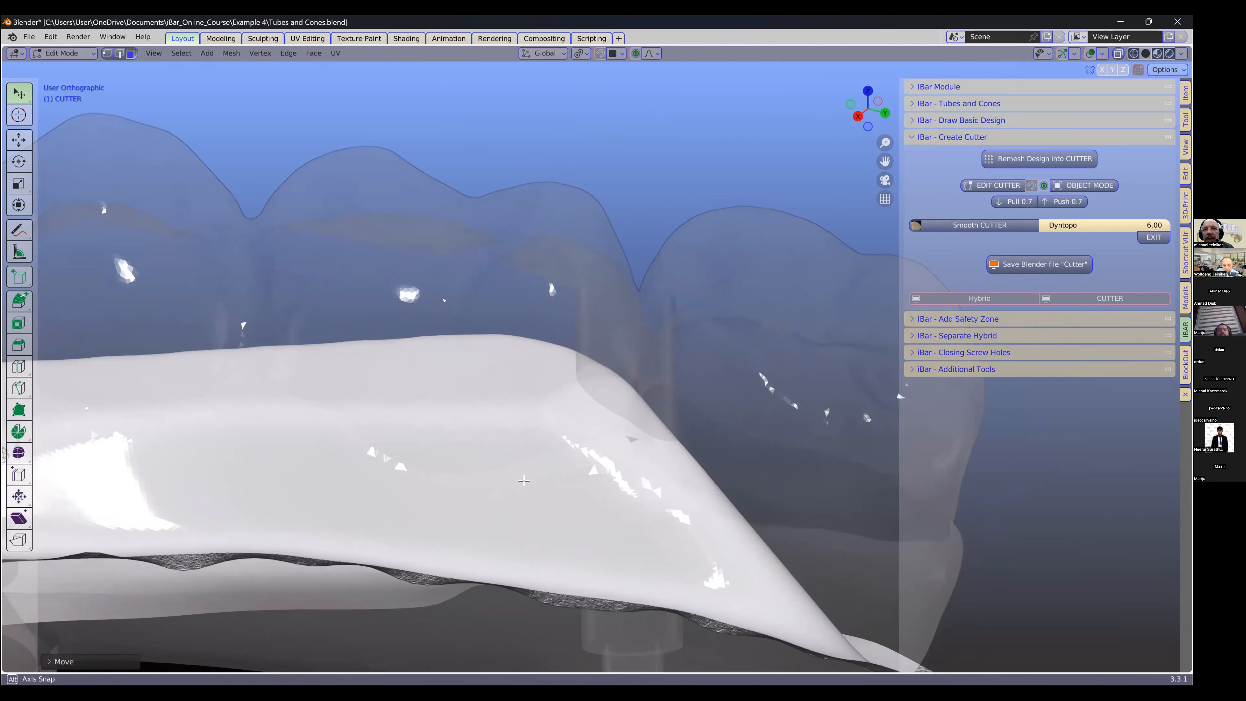
Step: Adjust the same back-end corner of the cutter from another angle and return to object mode
middle_click_drag(451, 457, 688, 517)
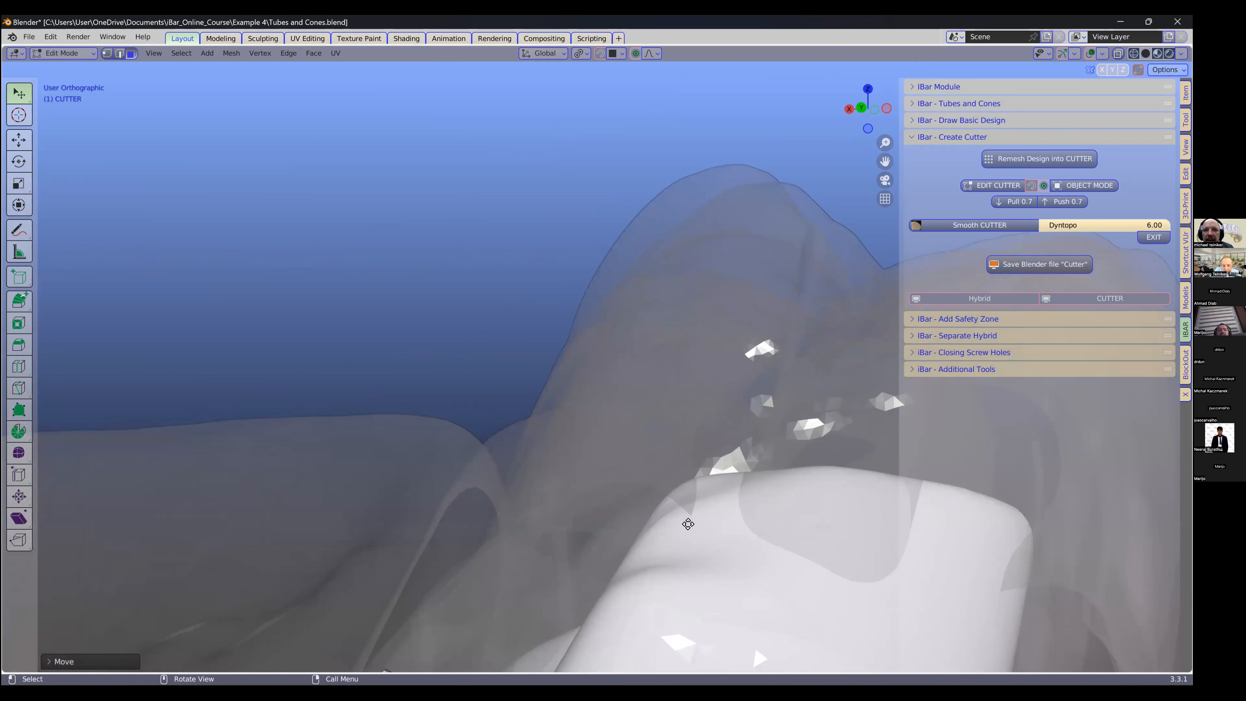
key("g")
left_click(663, 459)
middle_click_drag(562, 378, 832, 470)
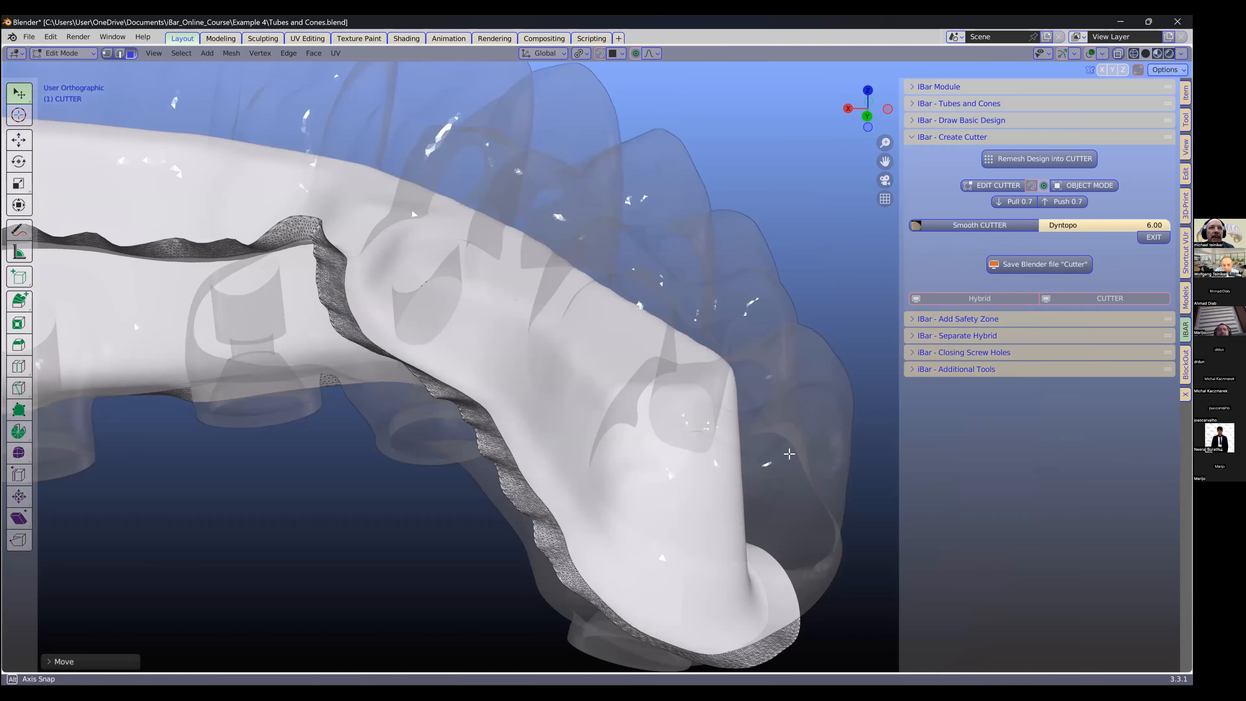
scroll(788, 454, "down", 5)
key("Tab")
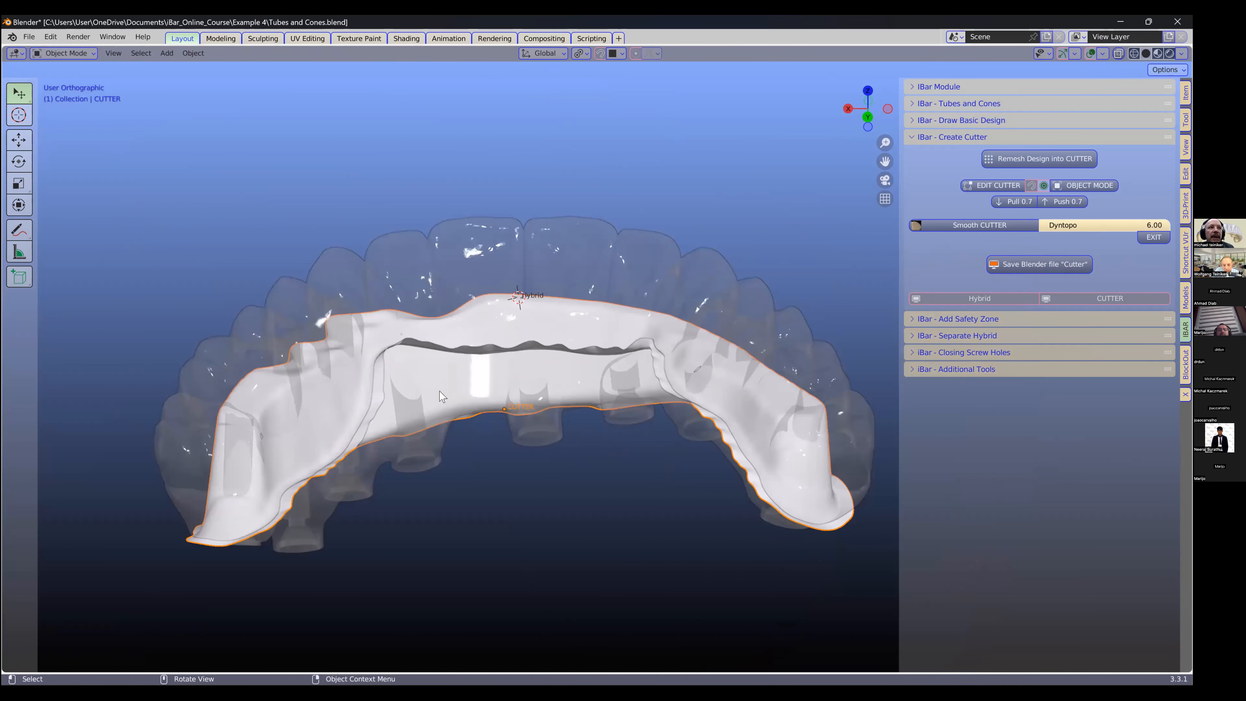
Step: Try moving the inner wall at the cutter's opposite back end with a proportional size of about 2.4 mm, and undo the move
middle_click_drag(438, 390, 338, 392)
middle_click_drag(257, 342, 524, 456, "shift")
scroll(512, 462, "up", 2)
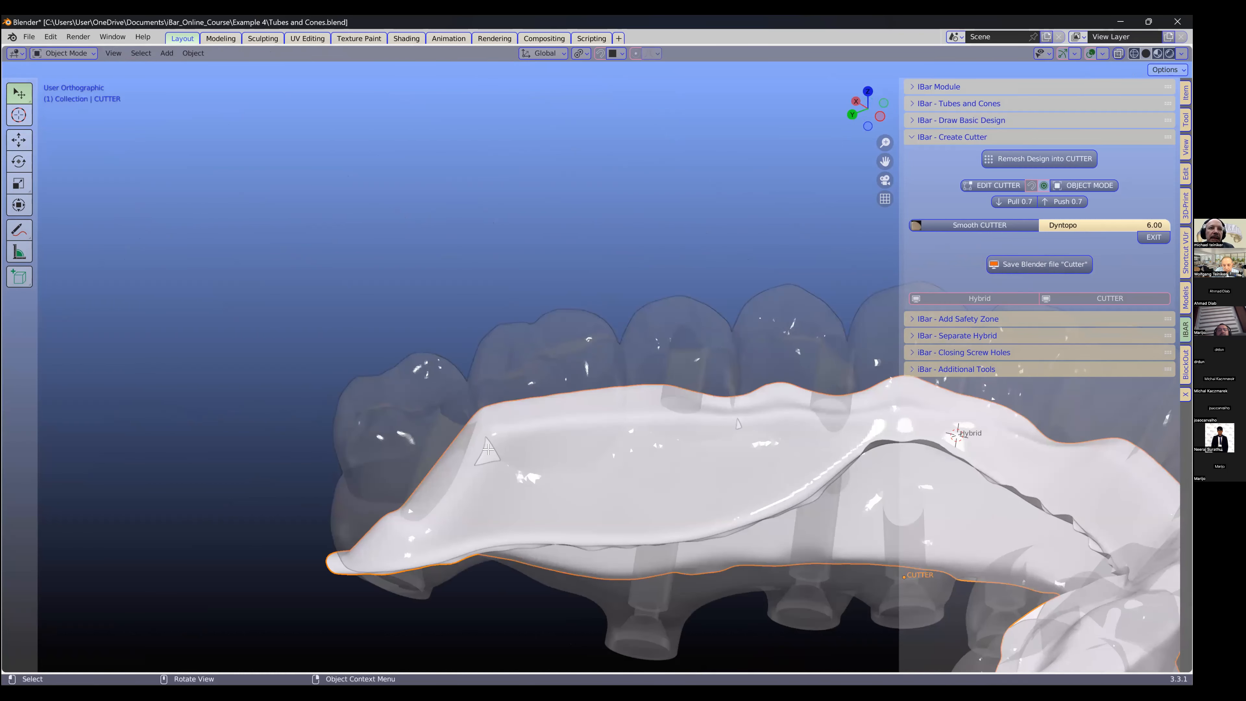
key("Tab")
middle_click_drag(497, 518, 499, 456)
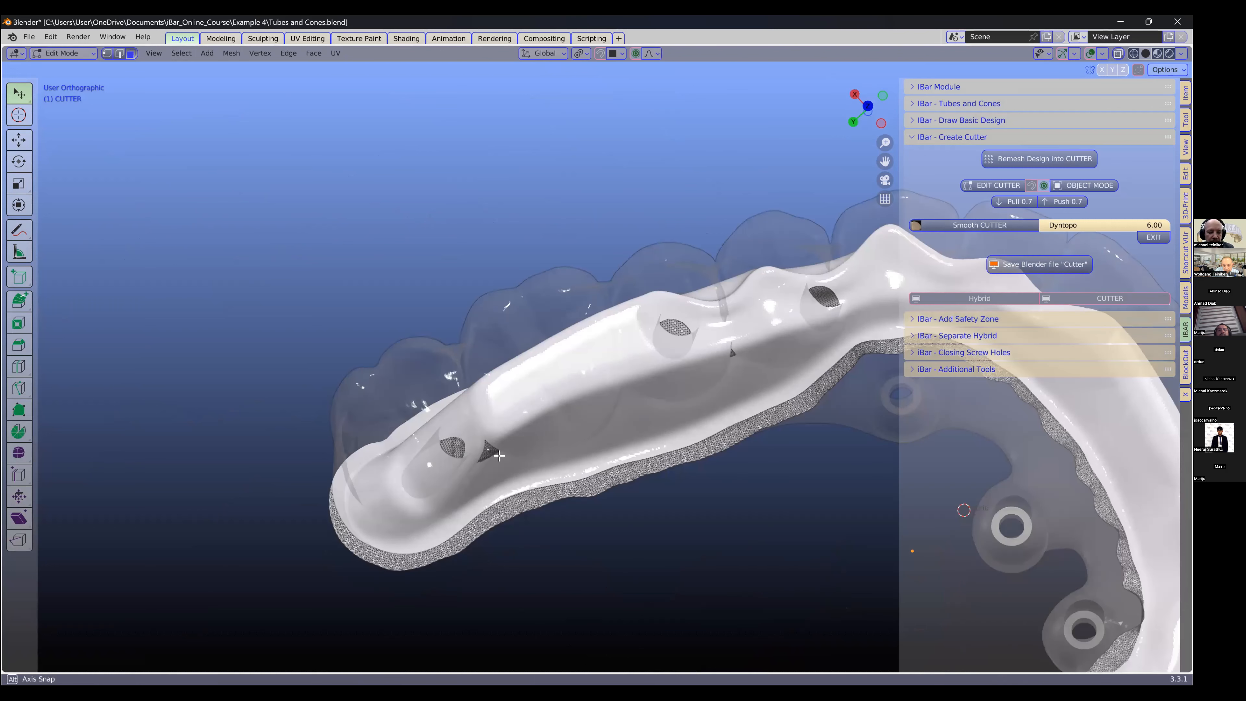
left_click(499, 456)
key("g")
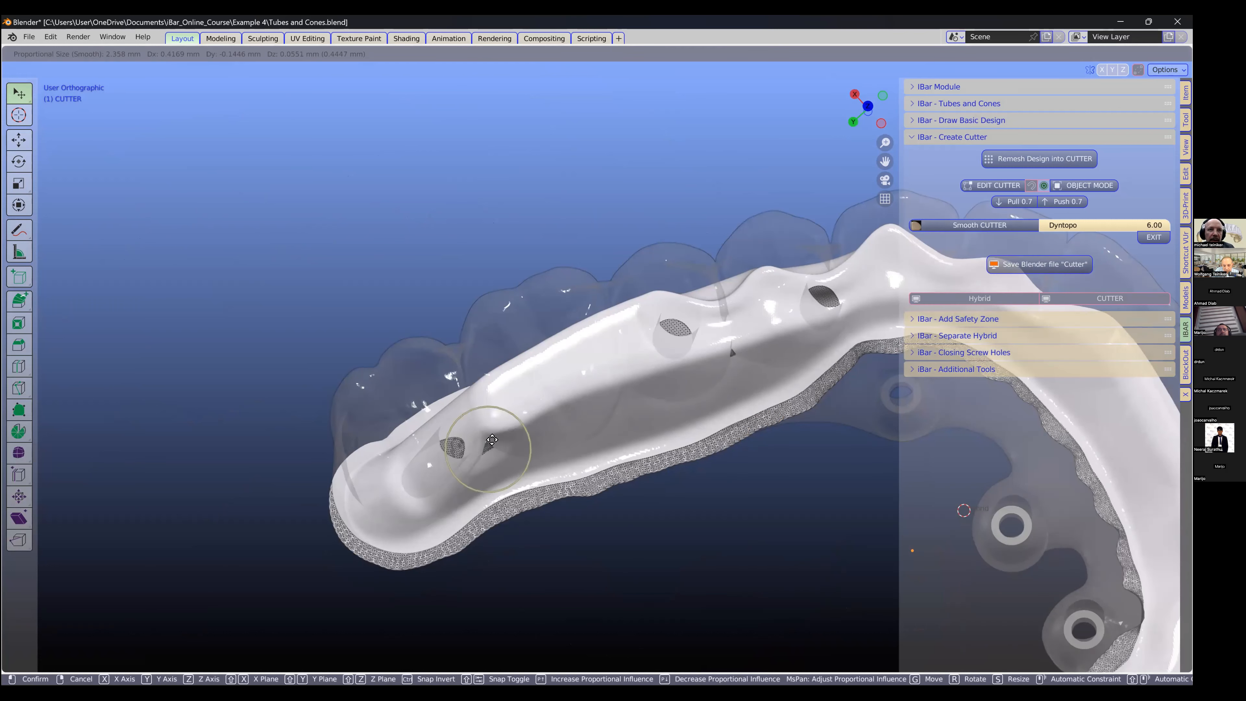
left_click(491, 438)
middle_click_drag(491, 438, 505, 462)
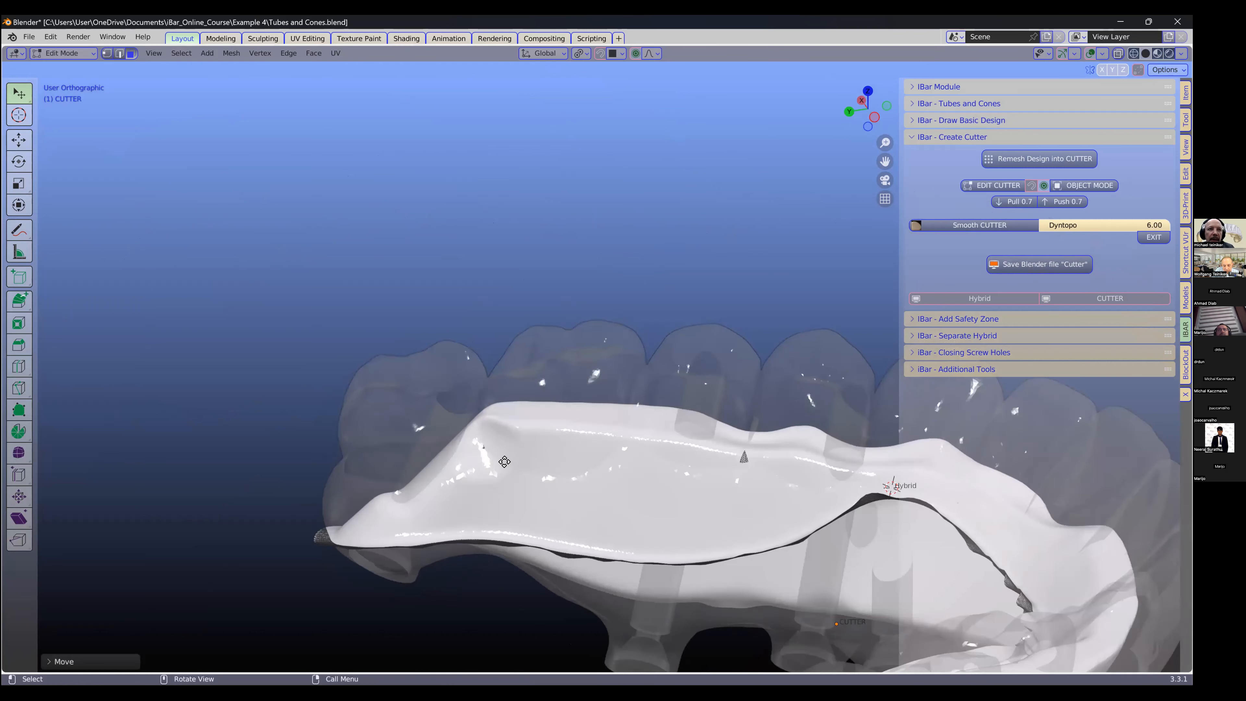
key("ctrl+z")
Step: Adjust the cutter's inner wall at the same back end in a closer view and leave mesh editing
middle_click_drag(618, 474, 489, 442)
scroll(490, 437, "up", 3)
left_click_drag(490, 440, 499, 463)
key("Tab")
scroll(595, 404, "down", 4)
middle_click_drag(609, 414, 575, 250)
scroll(617, 329, "down", 2)
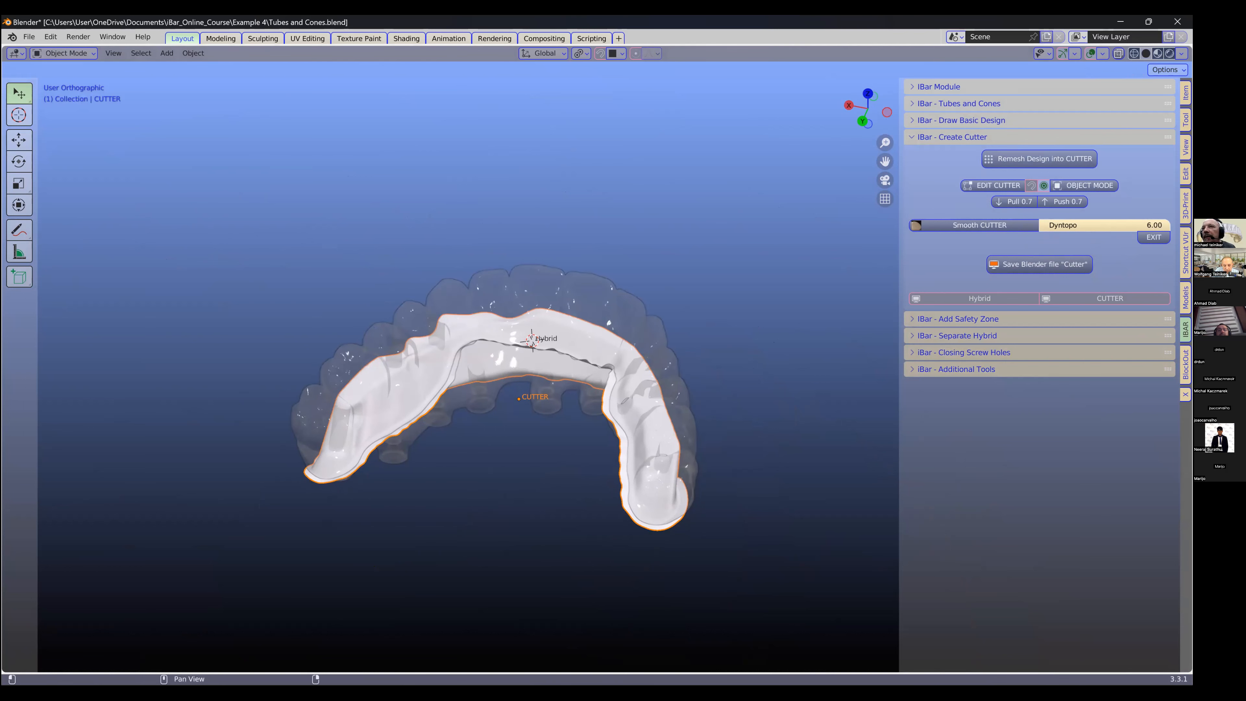
Step: Deselect everything and create a cross section through the Hybrid scan and the cutter
left_click(1186, 394)
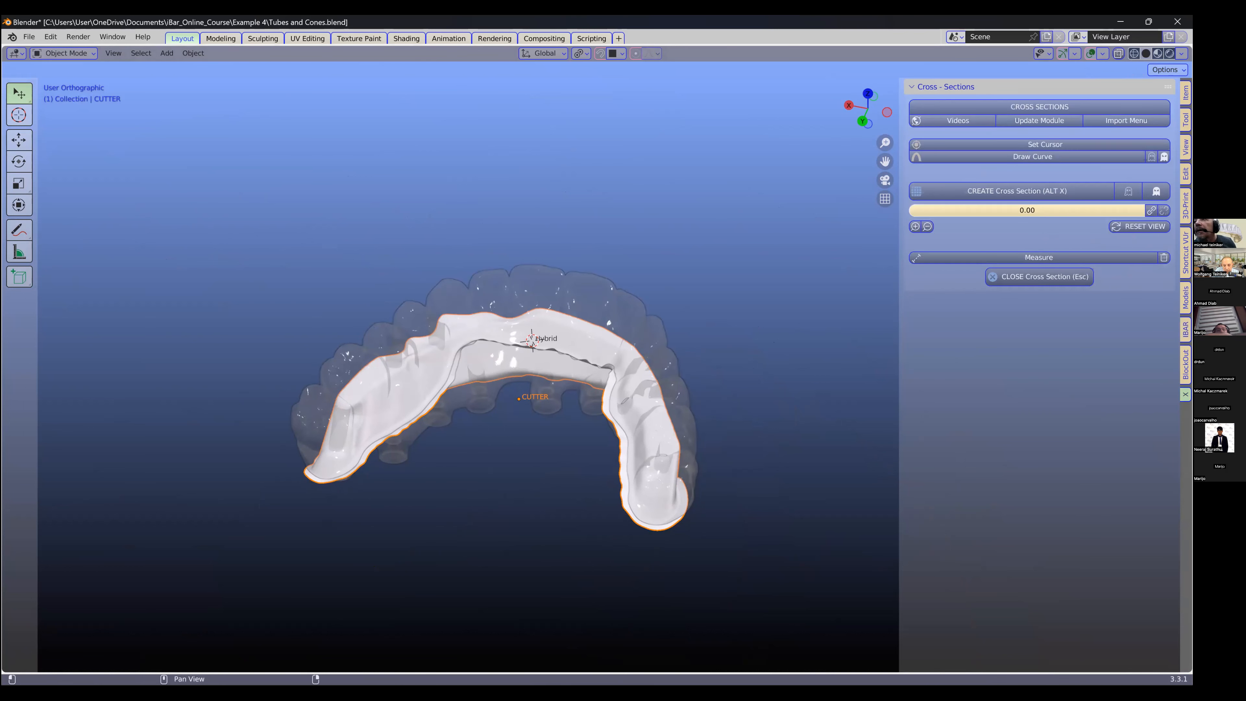
left_click(1012, 314)
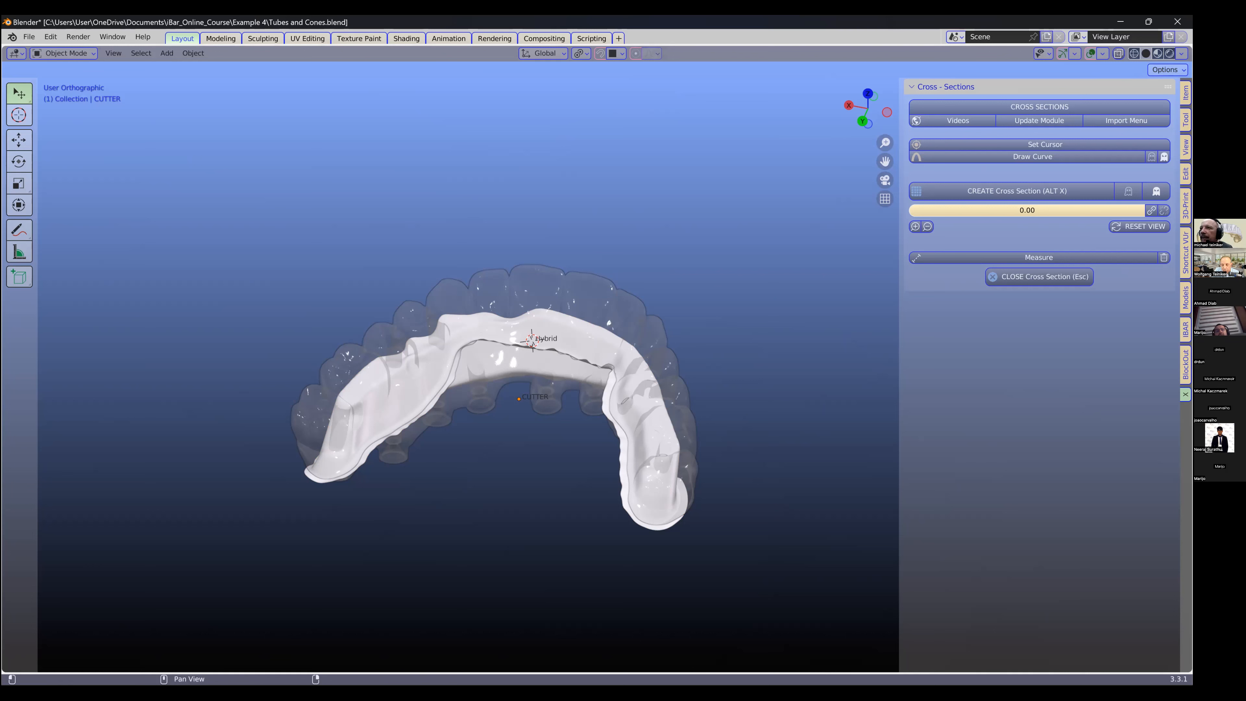
key("Escape")
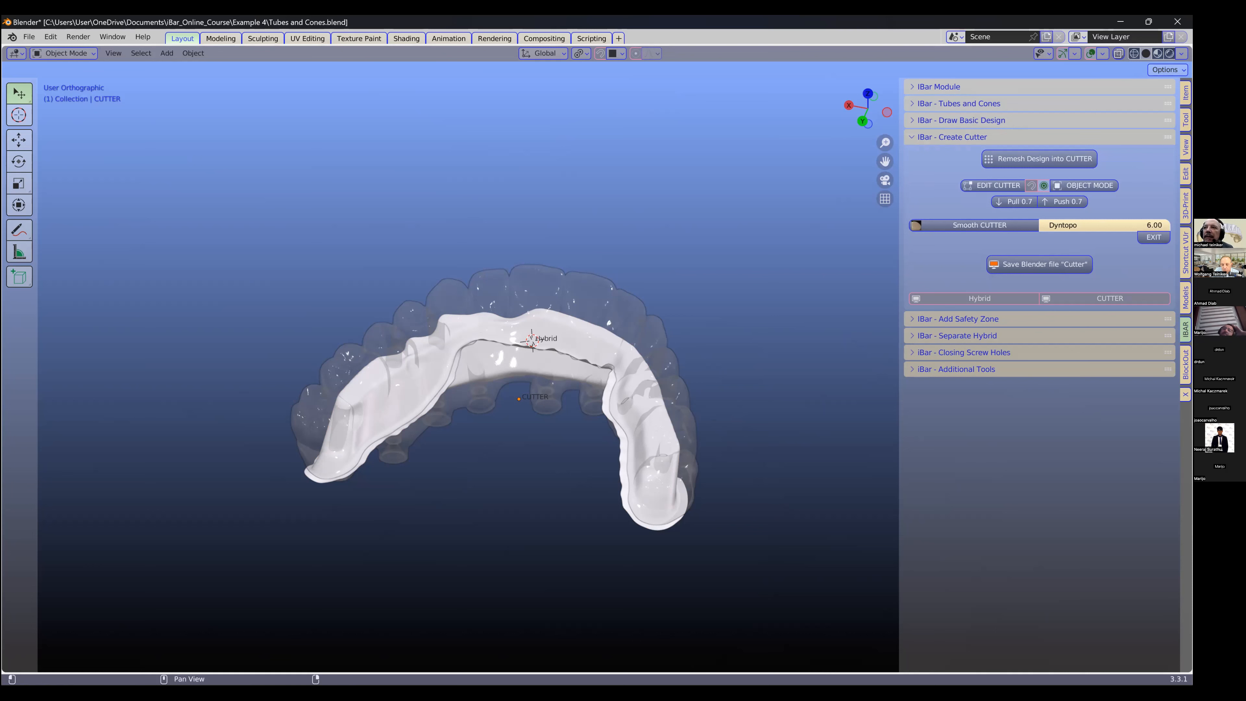
left_click(1185, 395)
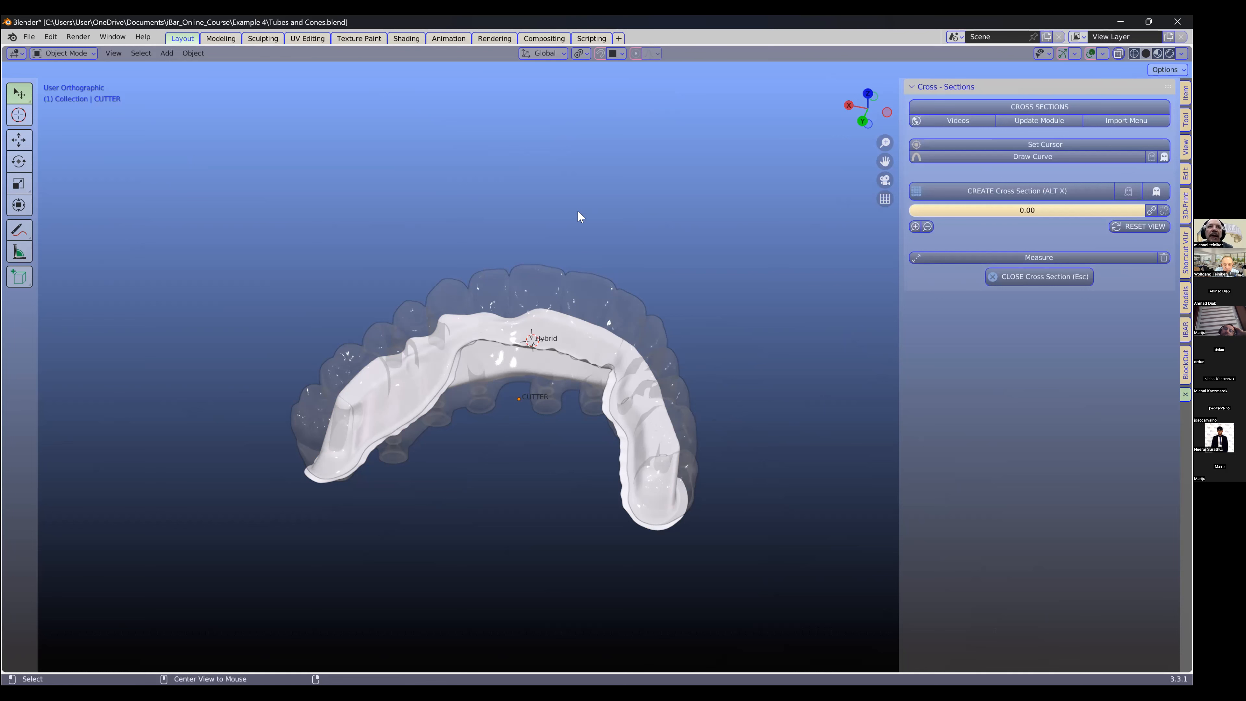
key("alt+x")
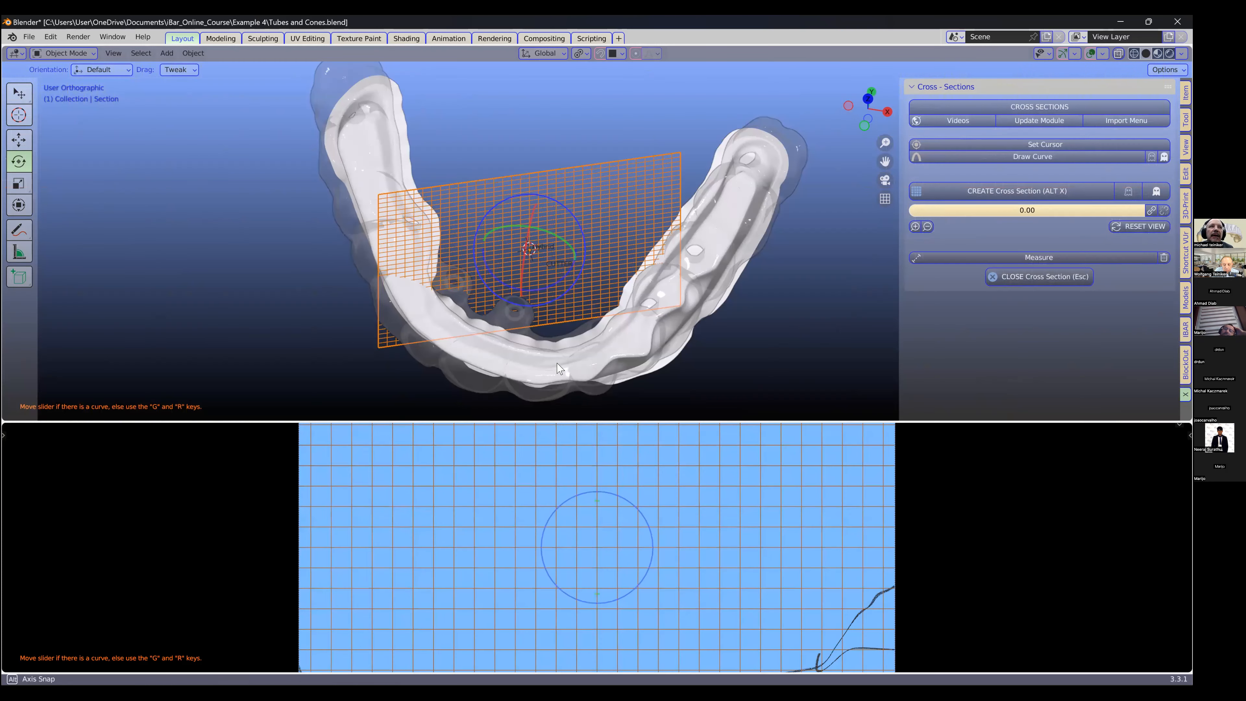
Step: Move the section plane about 15 mm onto the screw channel on the arch's side and enlarge the cross-section view
middle_click_drag(557, 359, 555, 402)
key("g")
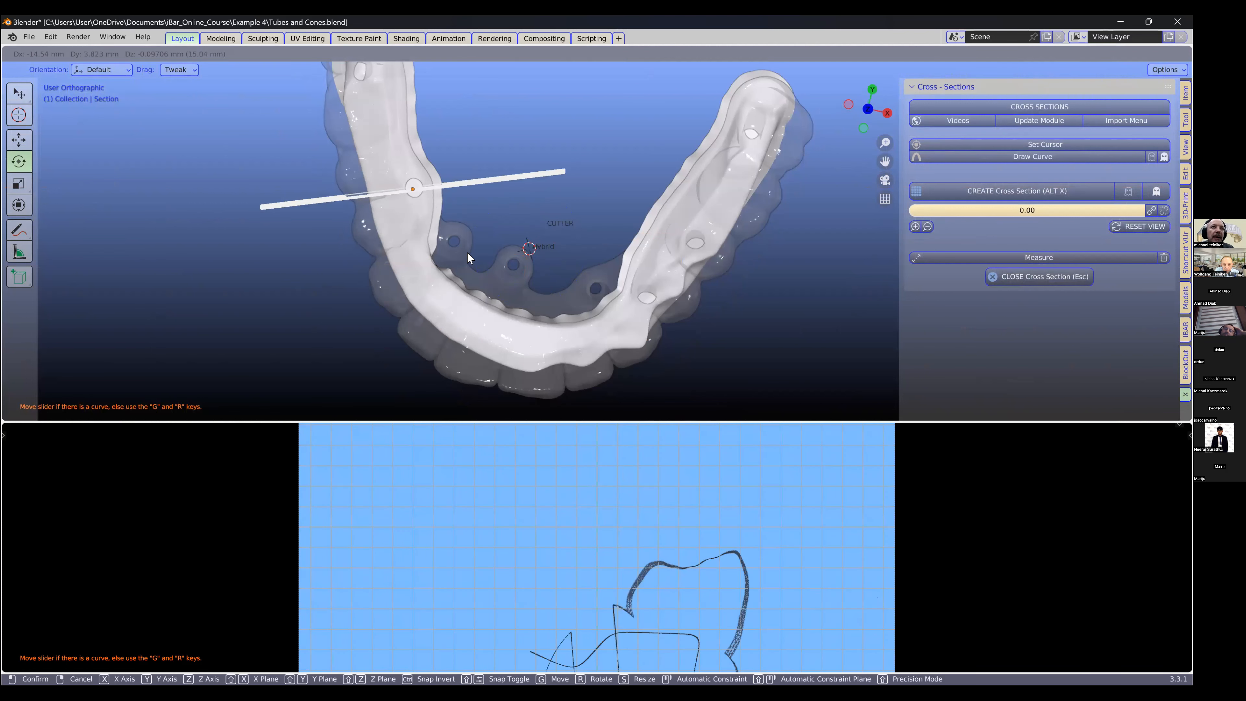
left_click(467, 251)
middle_click_drag(467, 251, 578, 359)
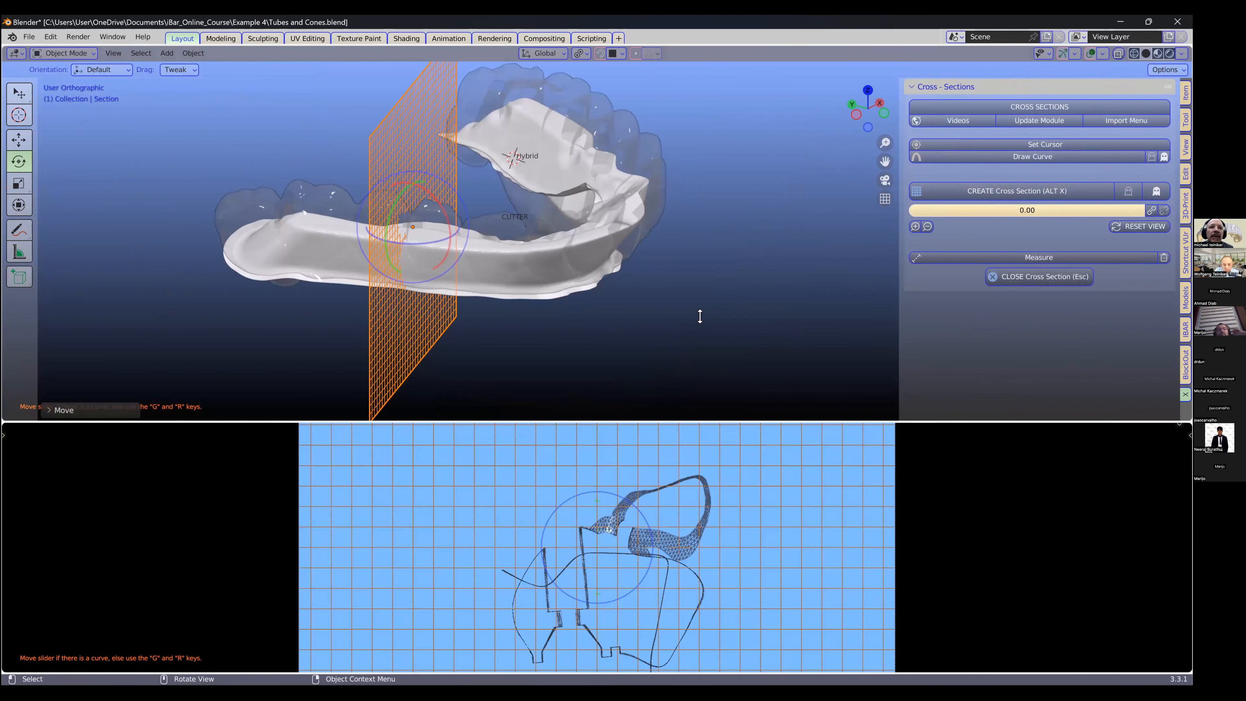
left_click_drag(589, 422, 583, 395)
left_click_drag(540, 279, 565, 315)
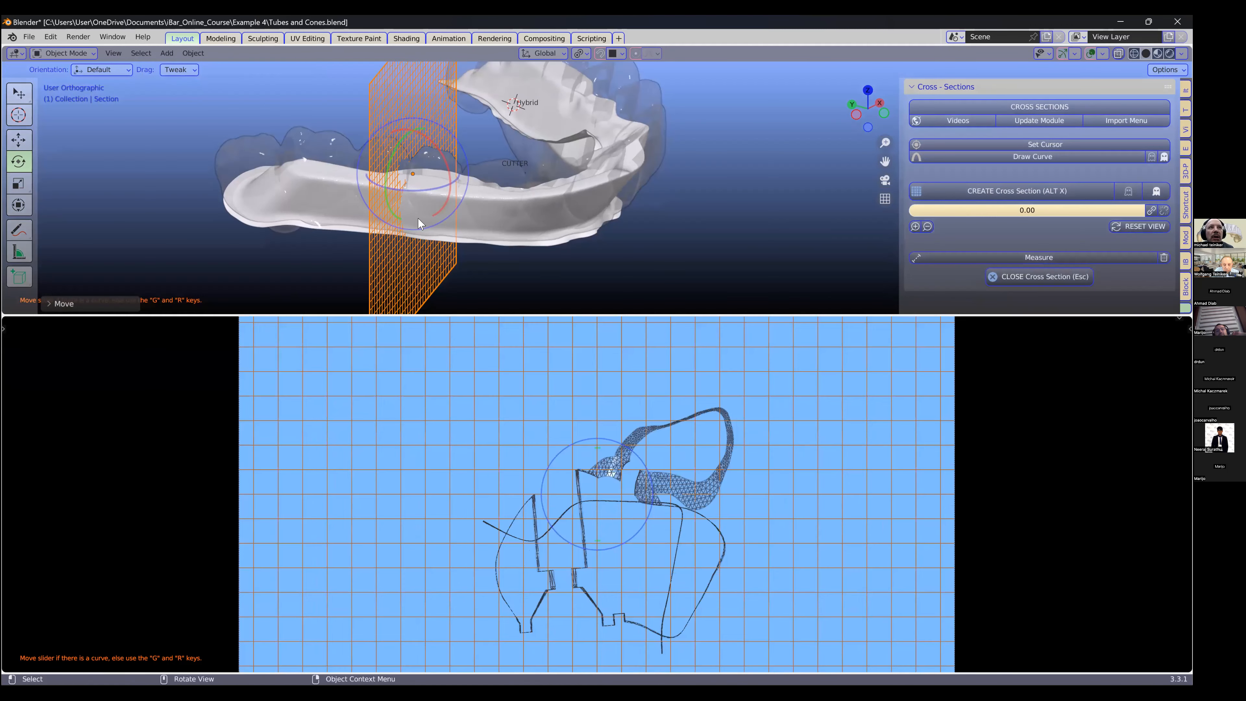
scroll(610, 209, "down", 1)
scroll(610, 206, "down", 1)
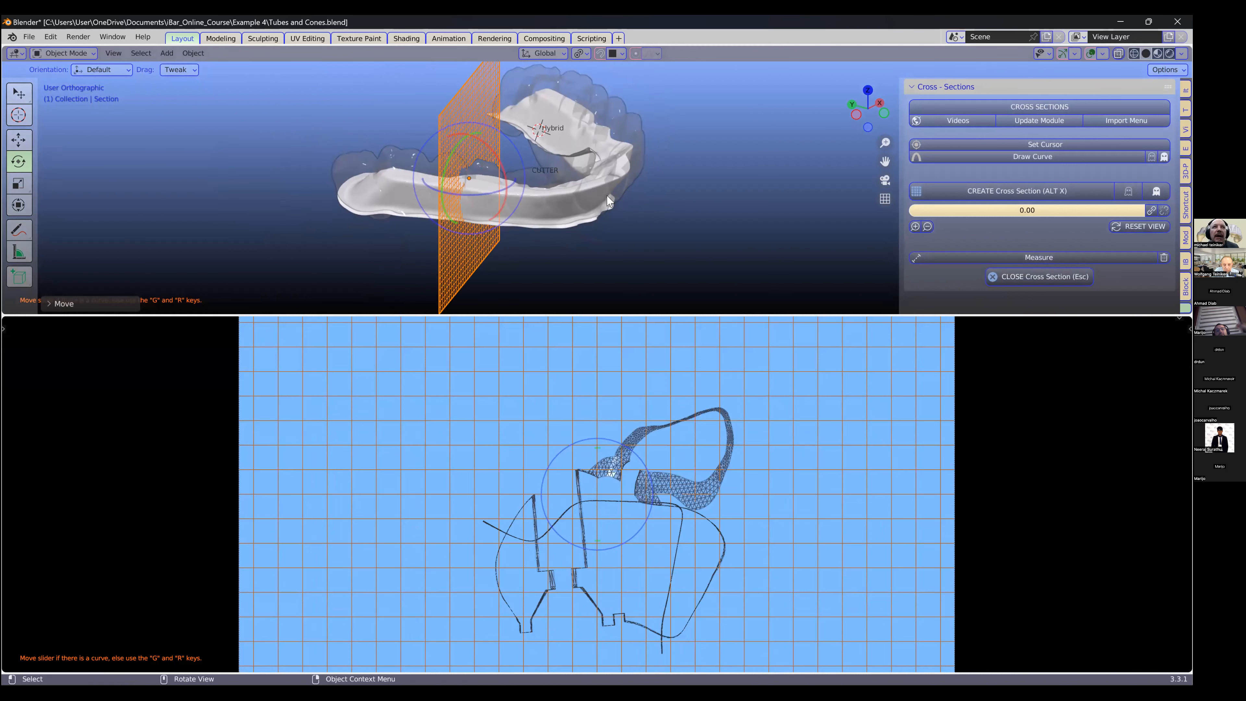
middle_click_drag(626, 235, 619, 344)
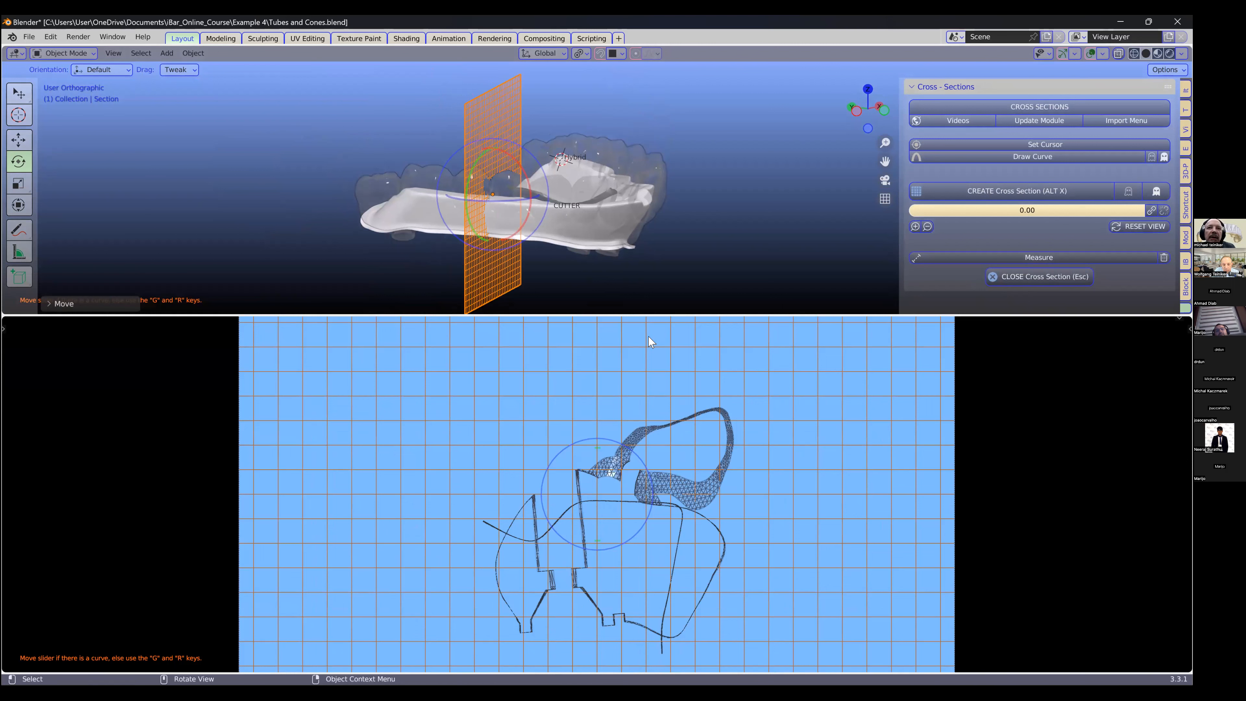
Step: Edit the cutter in the cross-section view, moving its contour inward at the screw channel wall with proportional editing
left_click(569, 511)
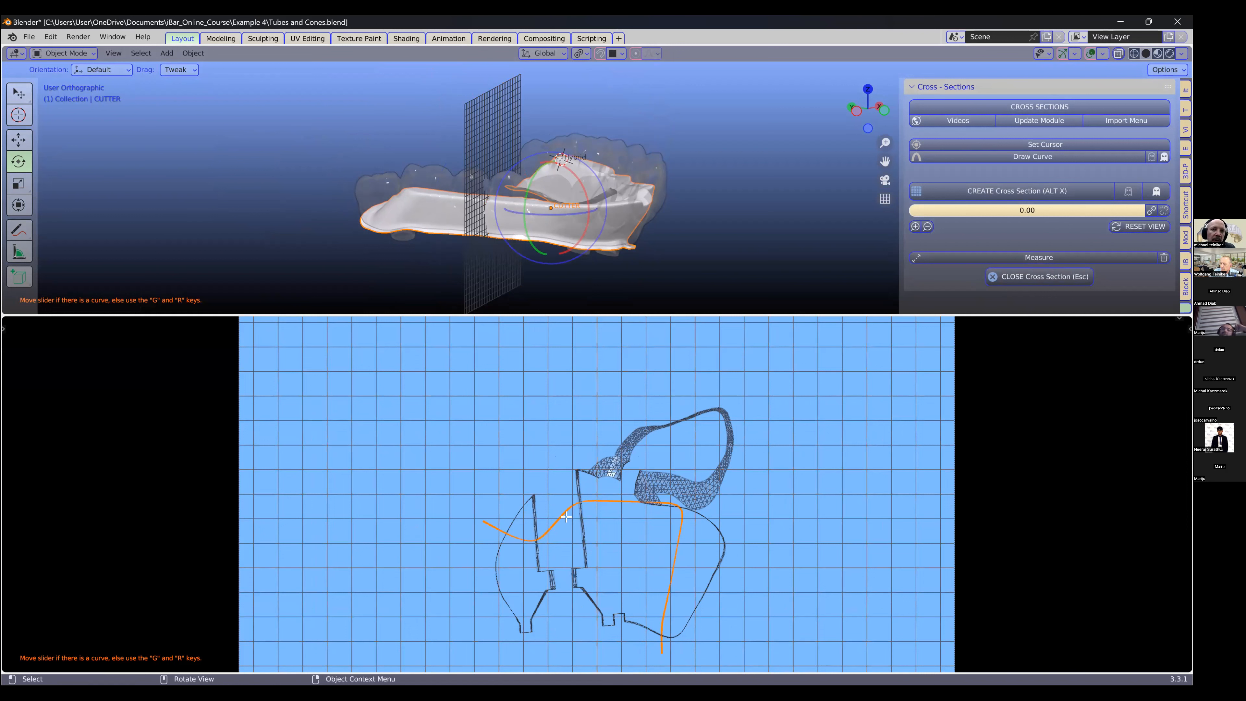
key("Tab")
key("c")
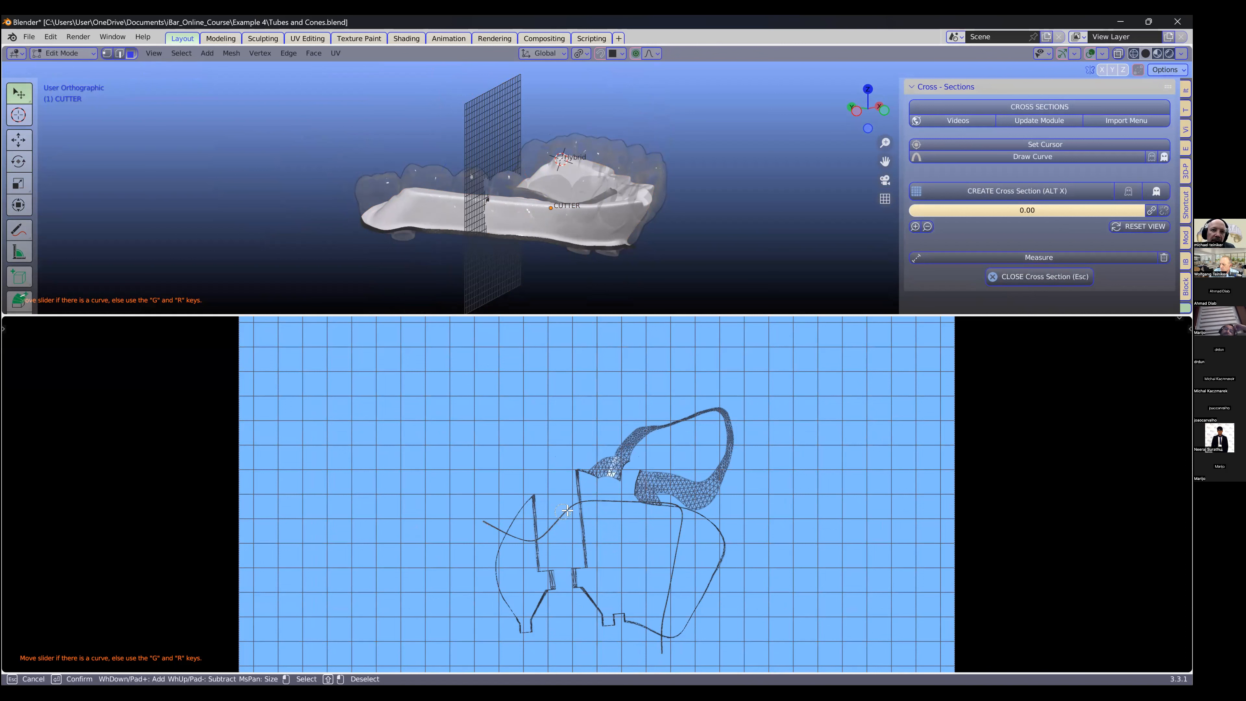
right_click(565, 509)
scroll(542, 525, "up", 1)
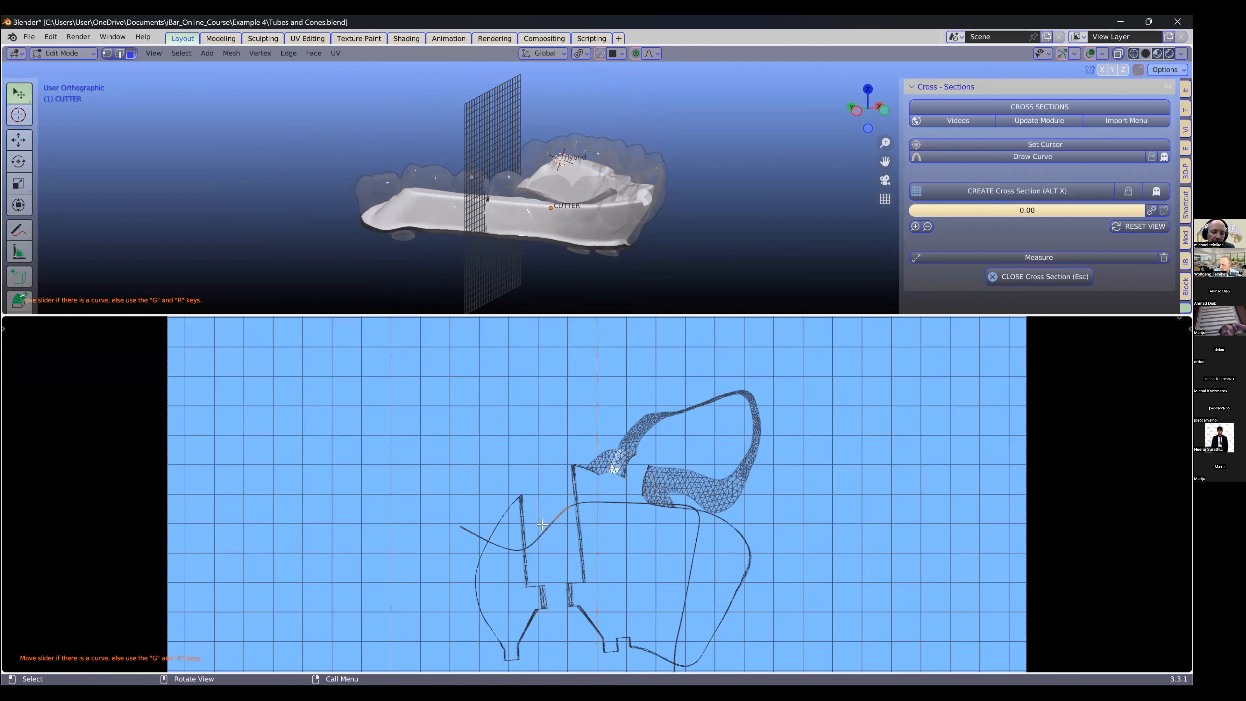
scroll(542, 524, "up", 3)
key("g")
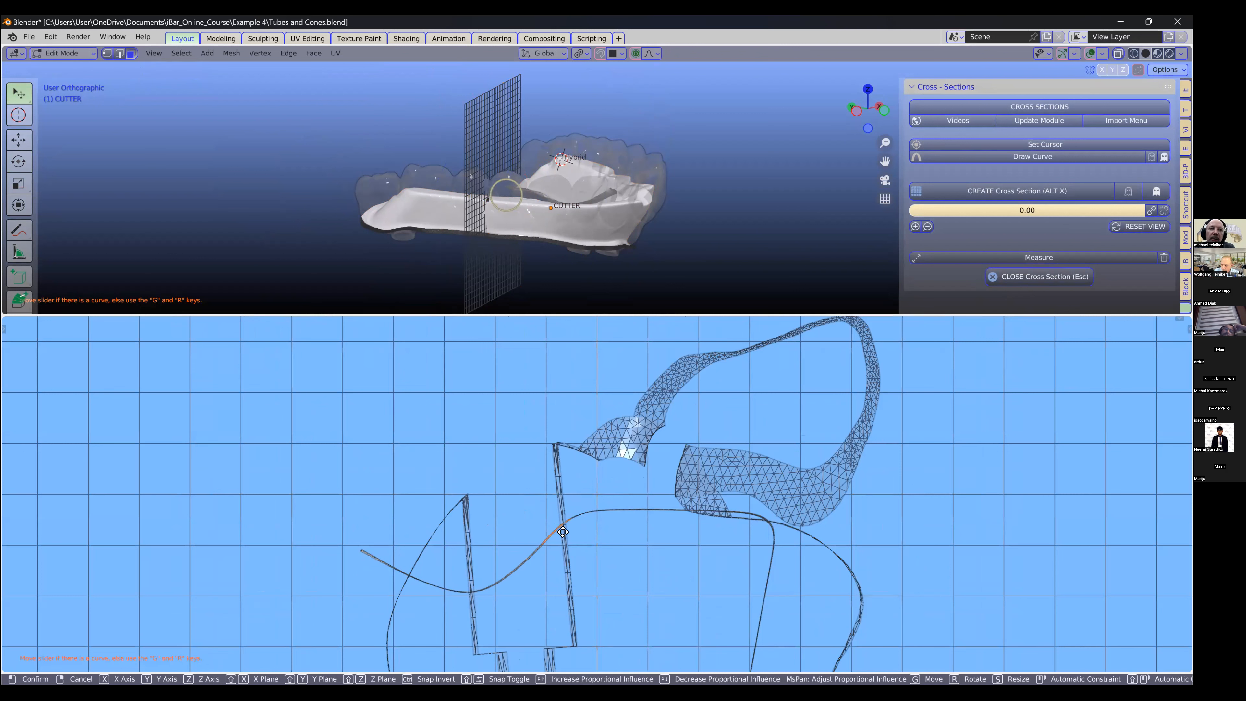
left_click(566, 524)
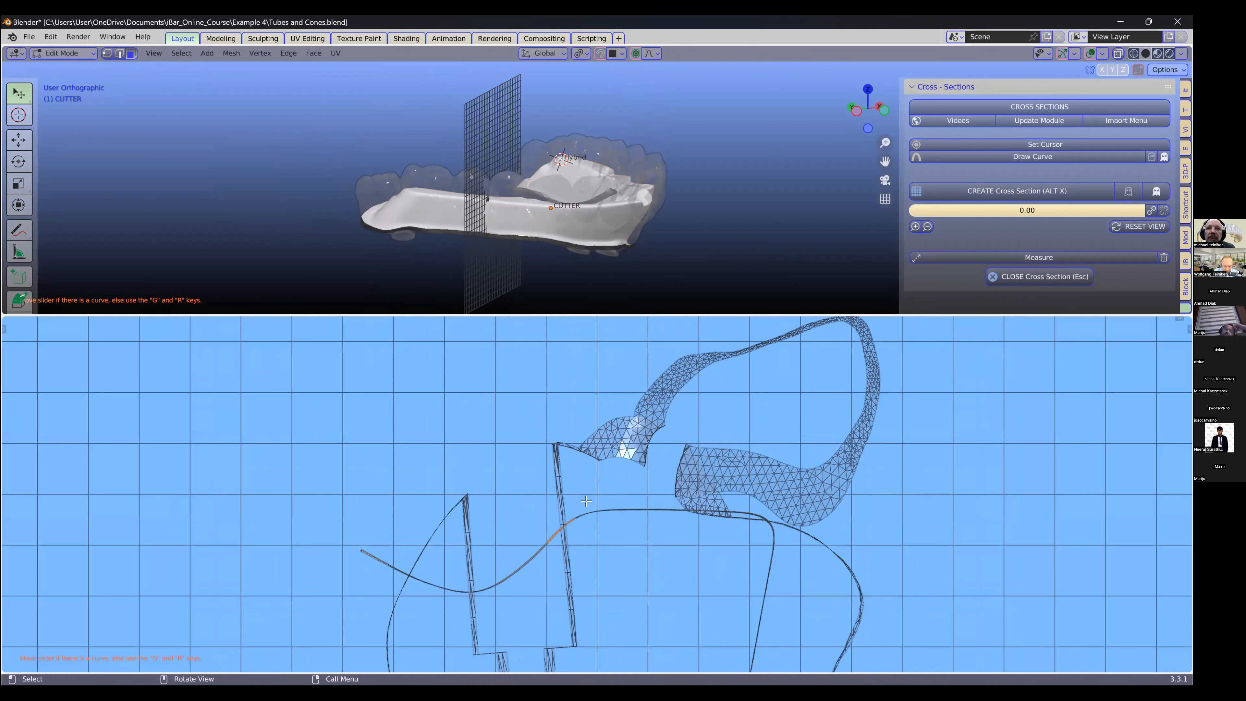
scroll(621, 499, "down", 3)
scroll(619, 470, "down", 1)
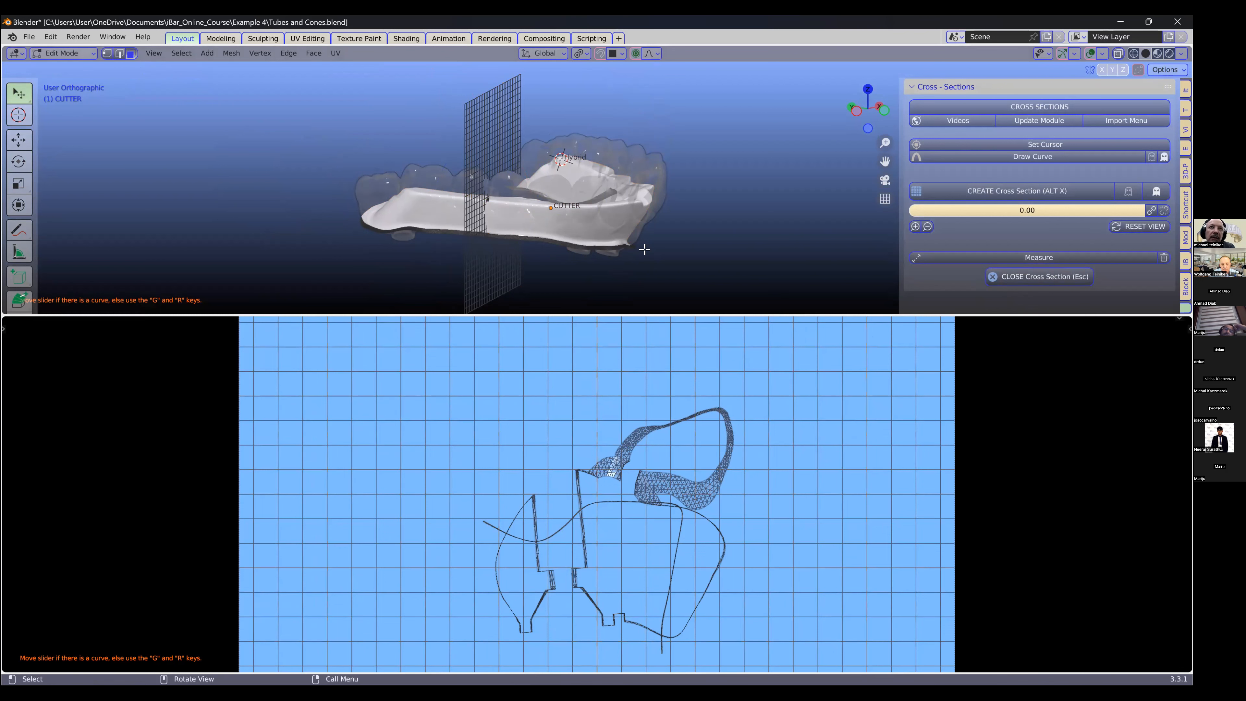
Step: Close the cross section and lower the cutter's upper edge at the screw channel about 1 mm, with a proportional size of about 6.1 mm
key("Escape")
middle_click_drag(473, 355, 475, 385)
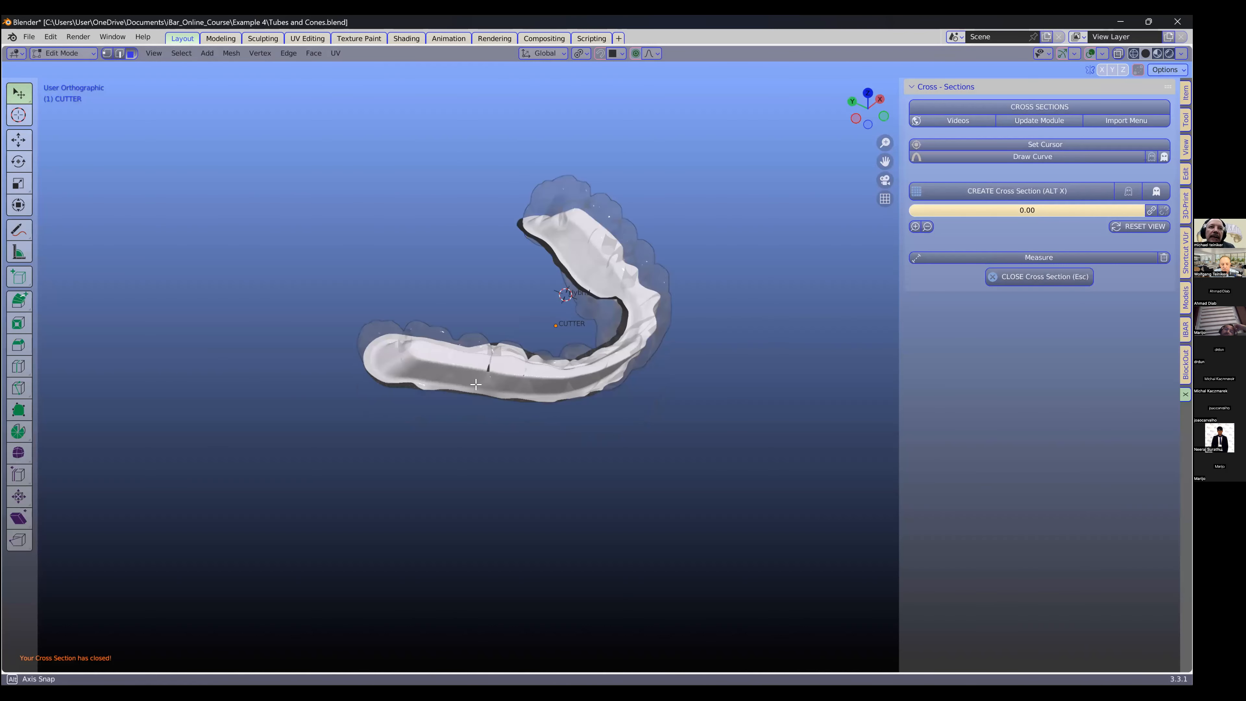
scroll(483, 316, "up", 3)
middle_click_drag(483, 315, 411, 388)
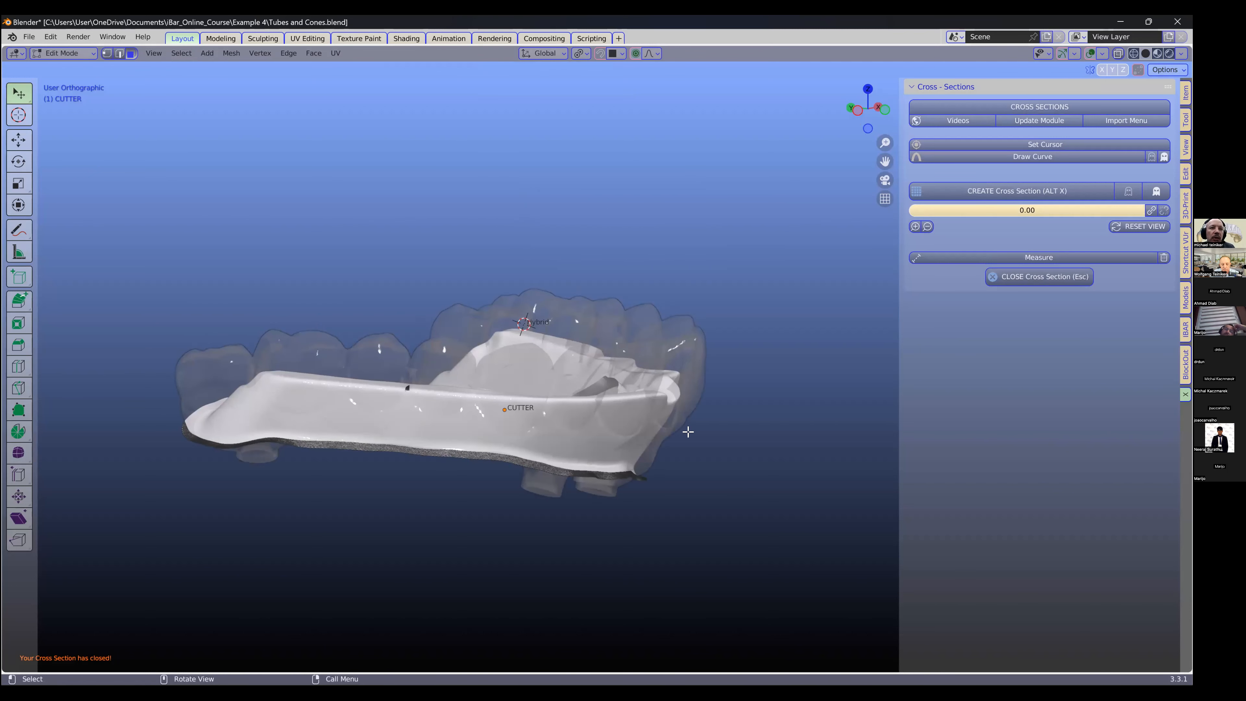
scroll(632, 381, "up", 4)
middle_click_drag(217, 404, 625, 378, "shift")
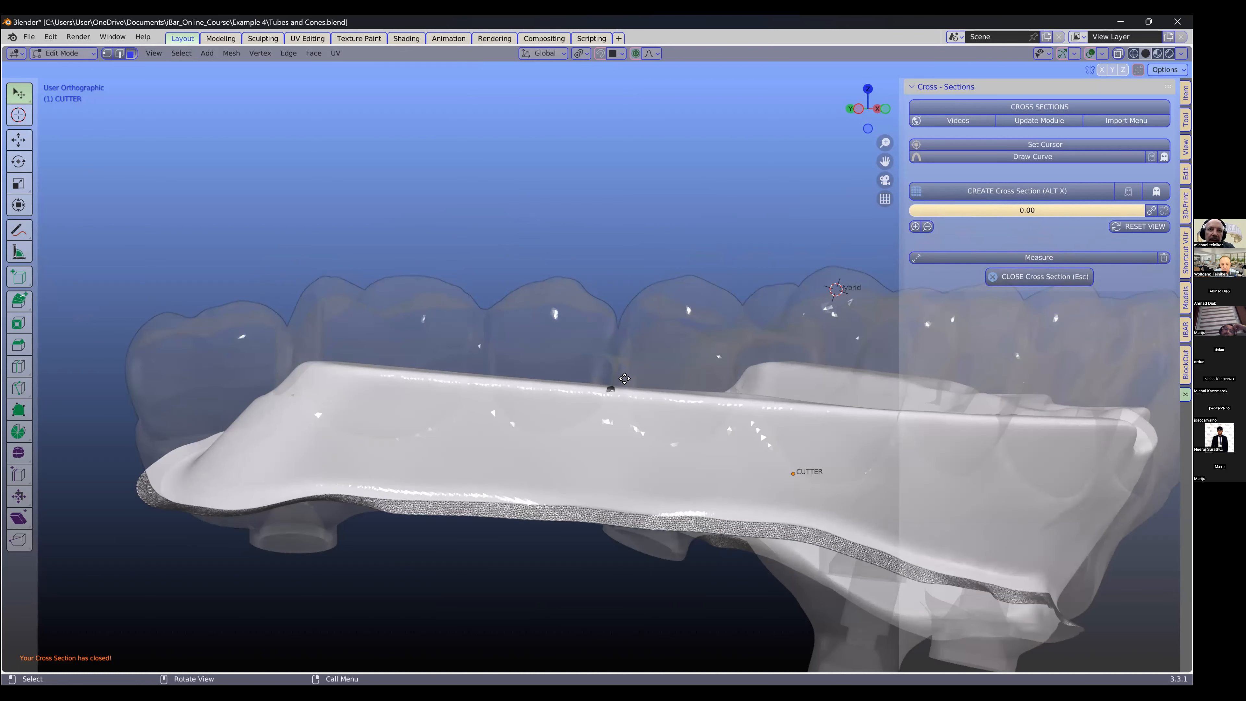
key("g")
scroll(619, 391, "down", 6)
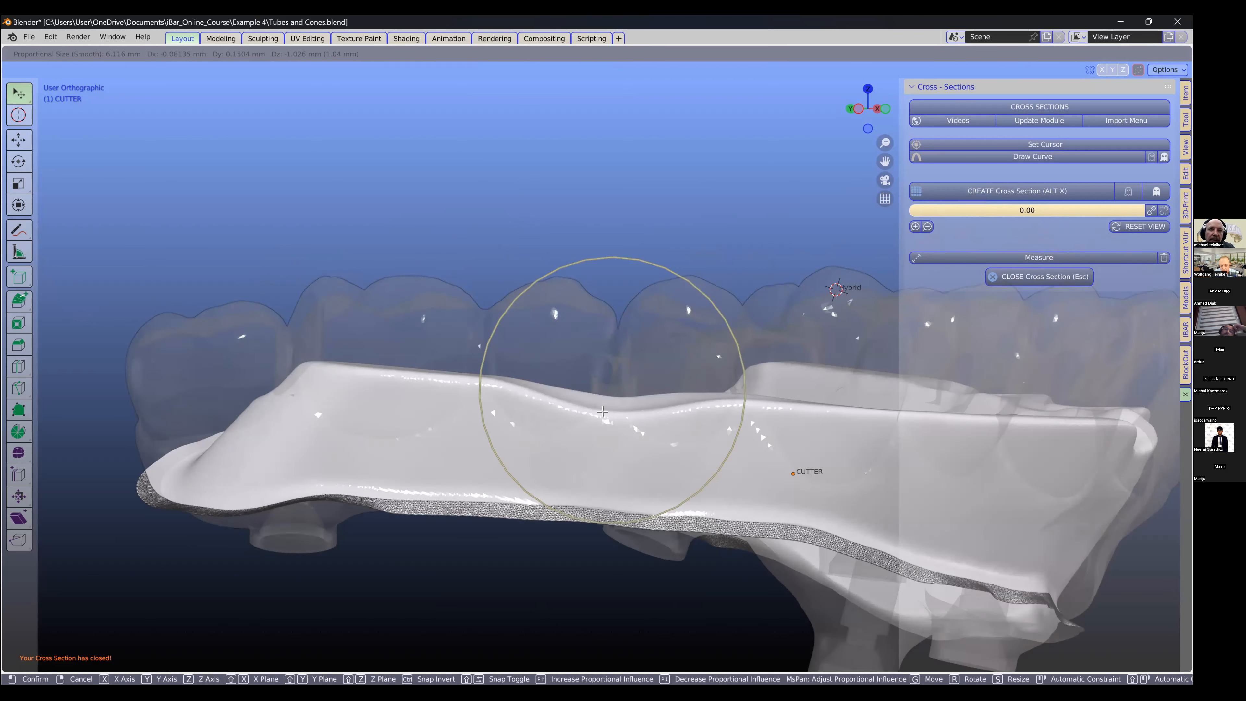
left_click(593, 419)
Step: Move the cutter's edge at the same screw channel slightly further down in a close side view
scroll(614, 423, "up", 5)
middle_click_drag(668, 429, 558, 421)
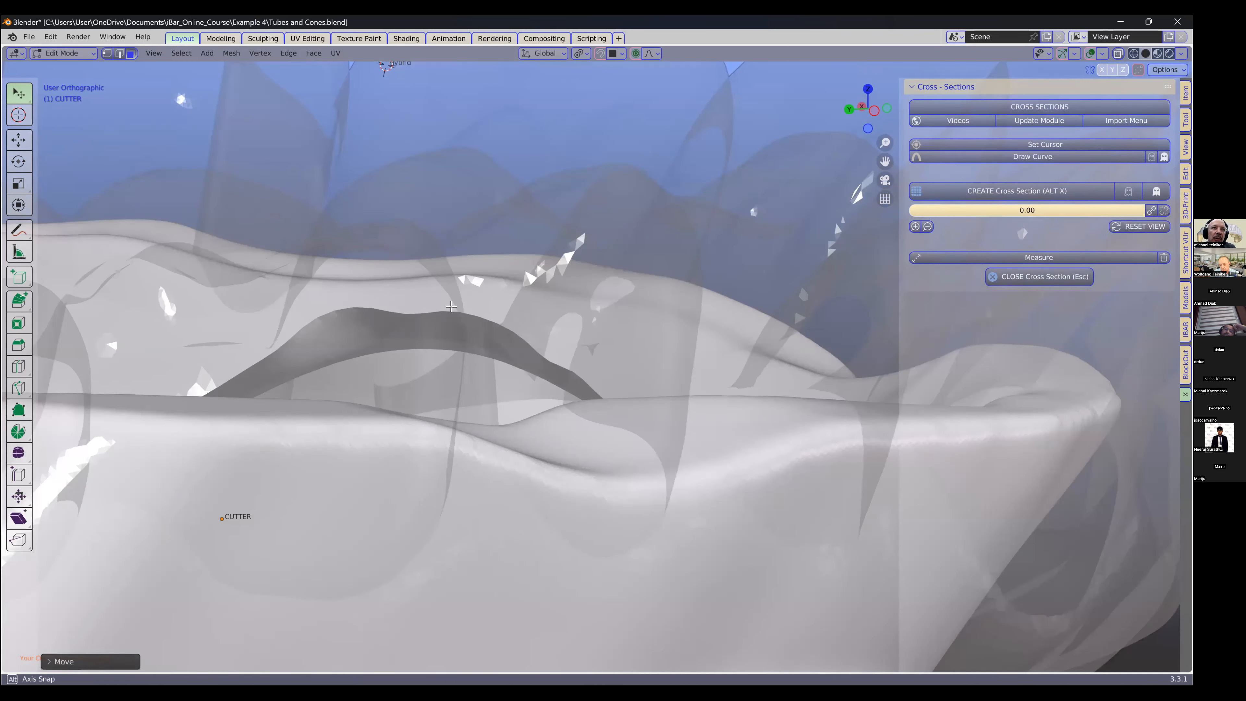
middle_click_drag(451, 307, 558, 430)
middle_click_drag(648, 447, 562, 463)
middle_click_drag(656, 462, 643, 467)
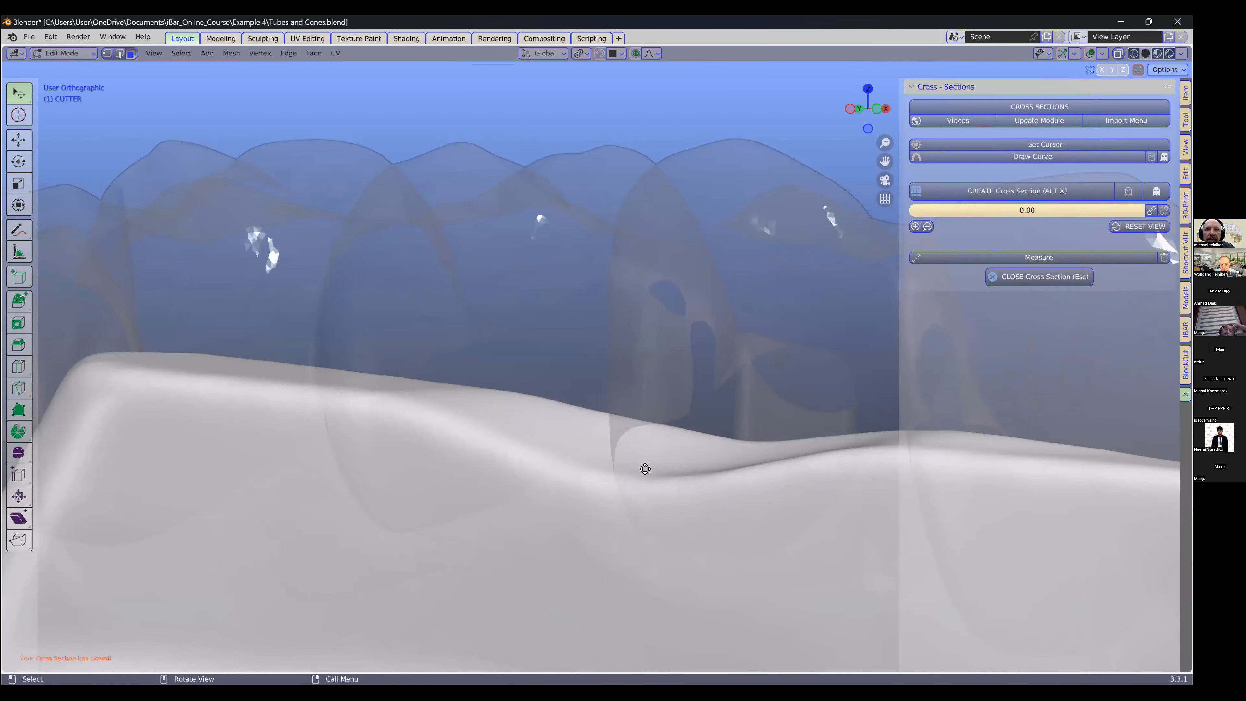
key("g")
left_click(452, 386)
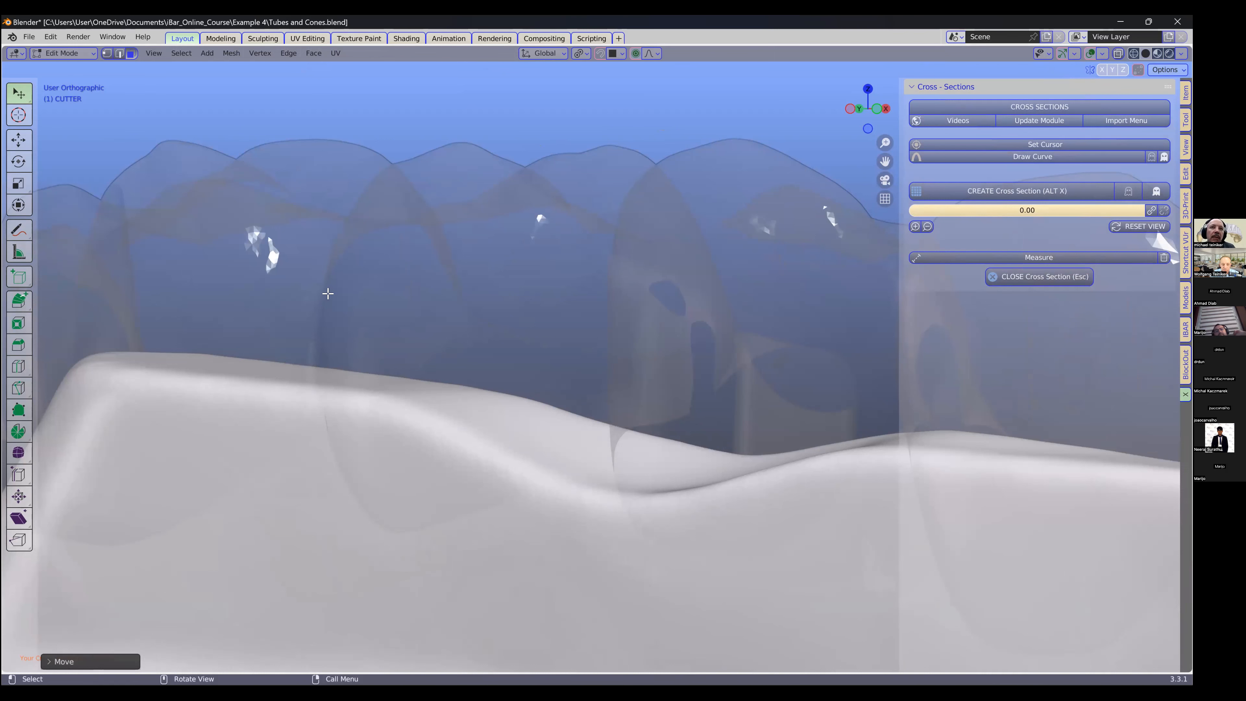
mouse_move(704, 436)
middle_mouse_down()
mouse_move(721, 424)
mouse_move(703, 429)
middle_mouse_up()
key("Escape")
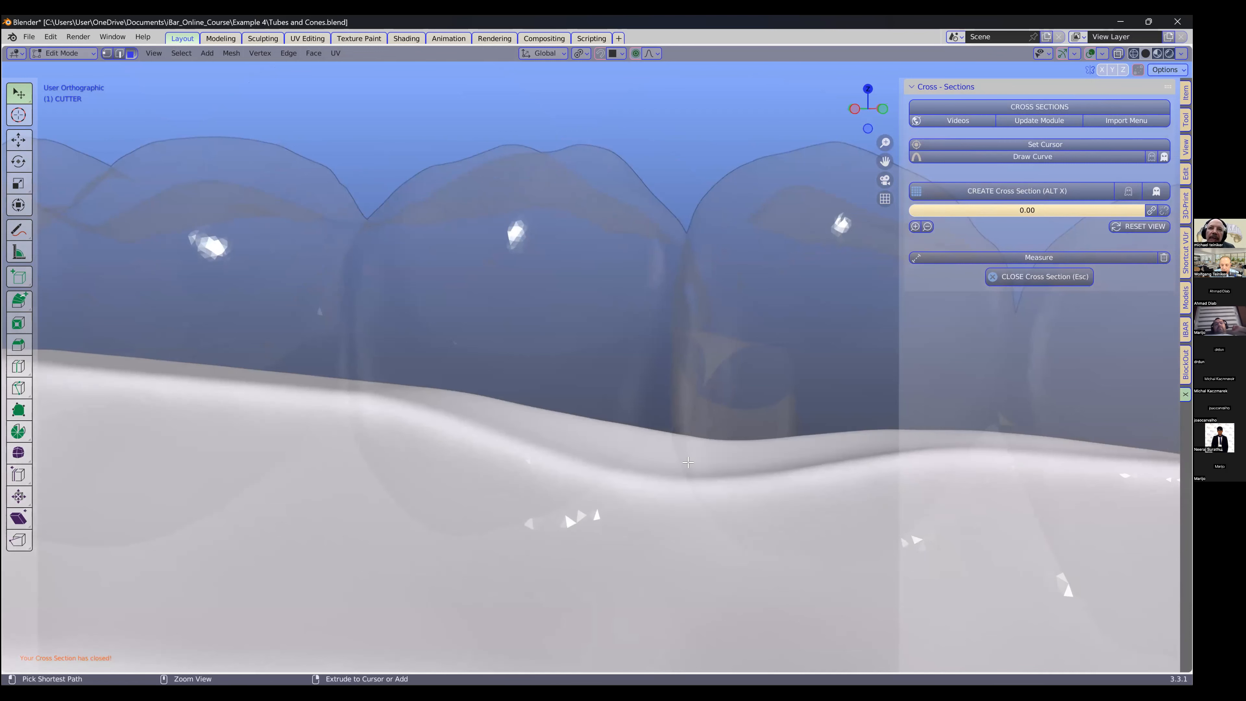
Step: Refine the depth of that dip in the cutter's edge from a rotated view, moving it about 0.4 mm with proportional editing
middle_click_drag(721, 463, 637, 463)
key("g")
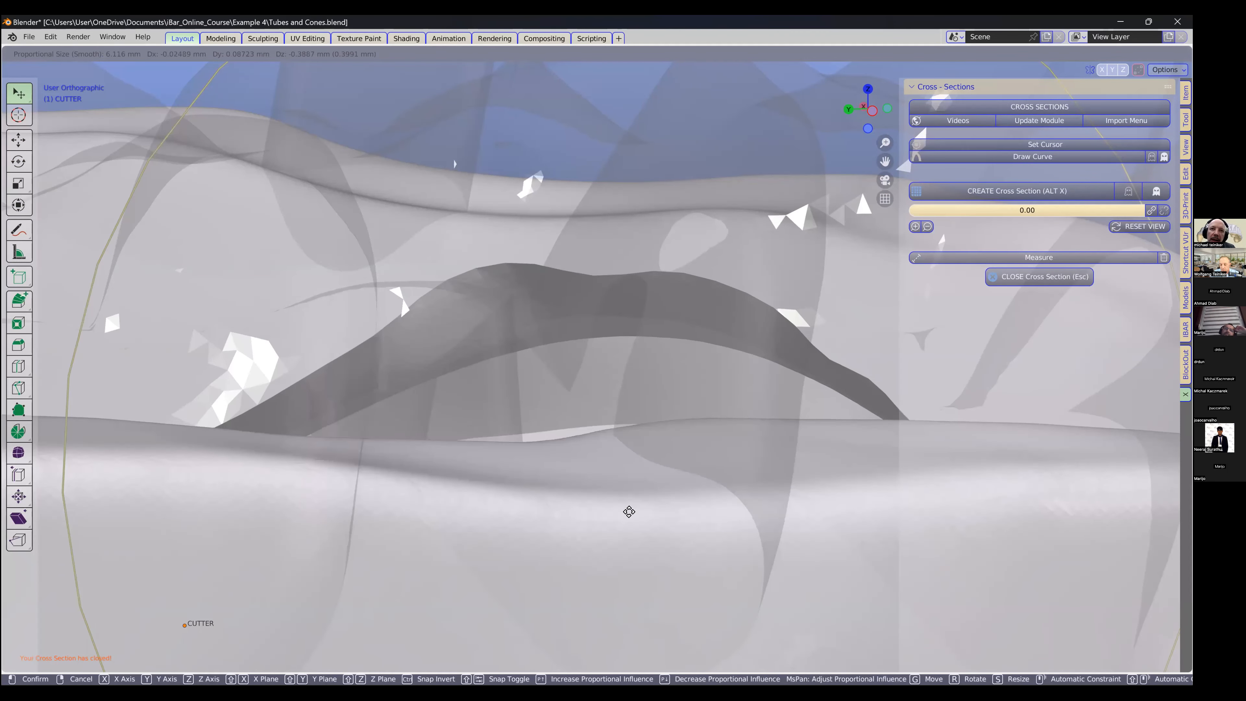
left_click(596, 490)
middle_click_drag(670, 499, 728, 504)
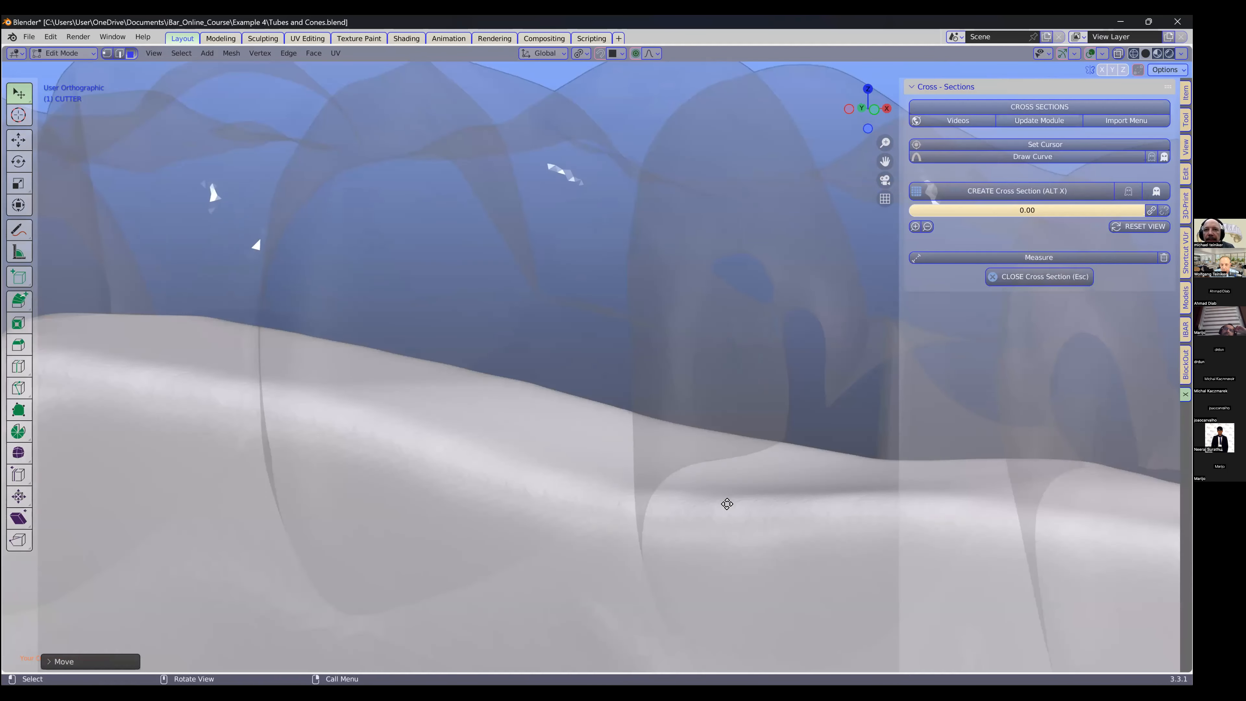
left_click(731, 483)
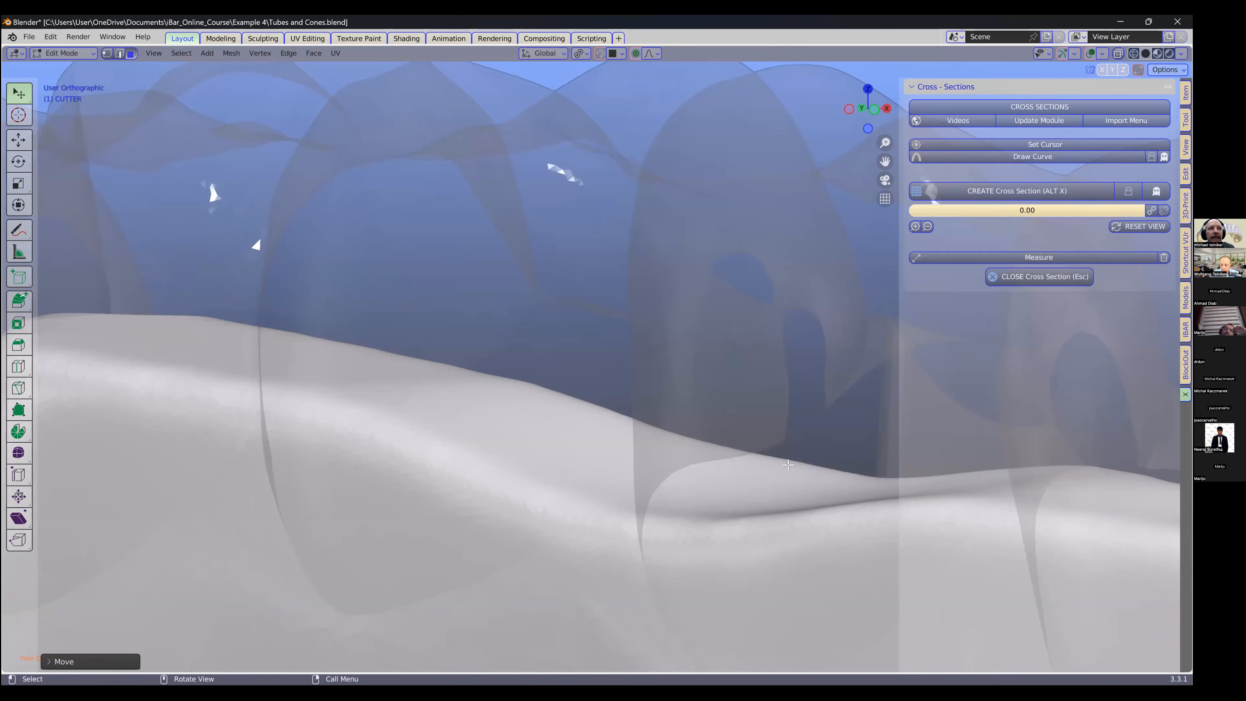
Step: Lower the dip in the cutter's ridge between the screw channels about 0.3 mm, with a proportional size of about 2.85 mm
scroll(392, 338, "down", 3)
middle_click_drag(356, 394, 667, 414)
scroll(667, 415, "down", 2)
middle_click_drag(807, 354, 462, 303, "shift")
middle_click_drag(814, 360, 555, 326)
scroll(772, 366, "up", 4)
scroll(879, 319, "up", 2)
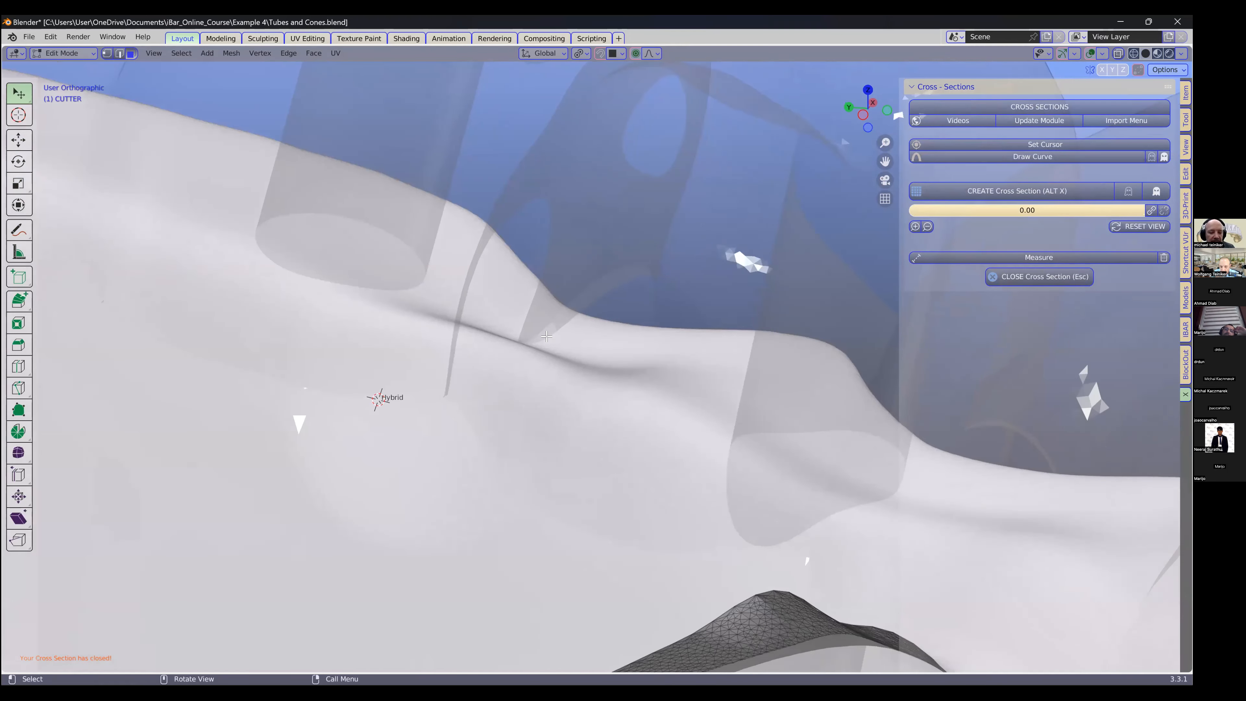
key("g")
scroll(546, 335, "up", 8)
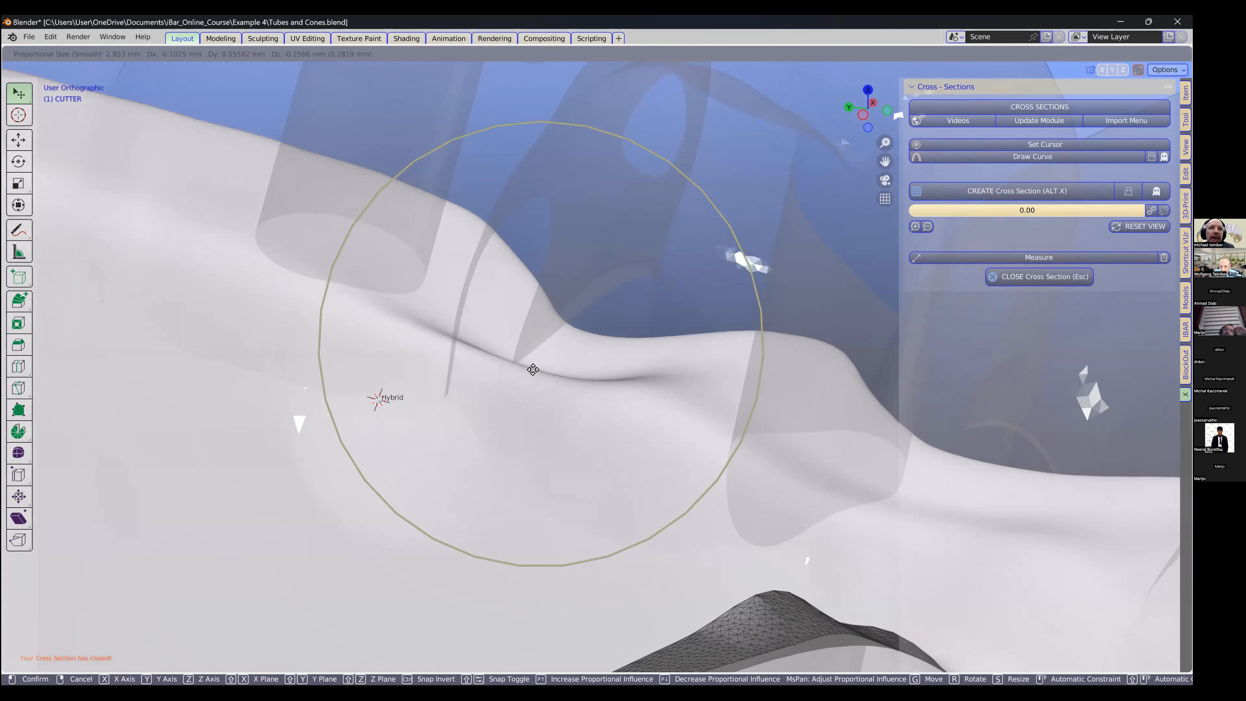
left_click(529, 373)
mouse_move(529, 373)
middle_mouse_down()
mouse_move(488, 374)
mouse_move(526, 384)
mouse_move(517, 371)
middle_mouse_up()
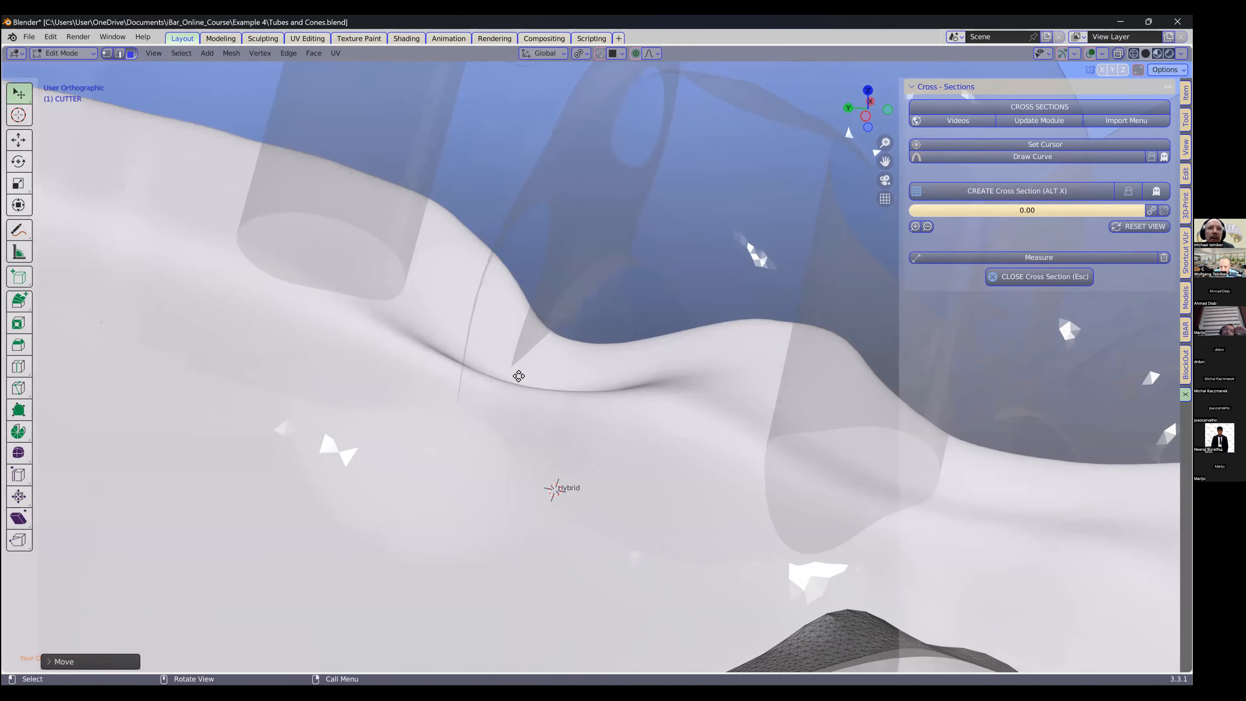
key("g")
left_click(619, 393)
middle_click_drag(619, 393, 644, 393)
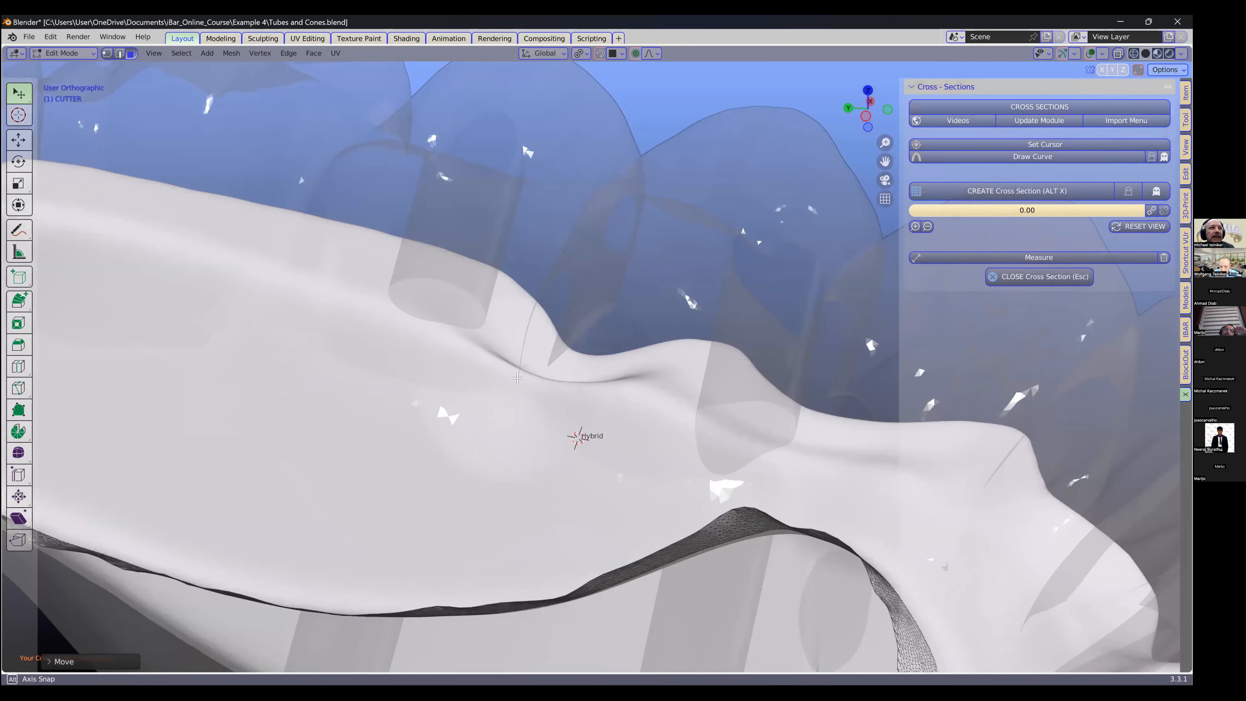
Step: Examine the cutter's back end, inner walls and whole arch for its fit inside the transparent teeth
middle_click_drag(518, 378, 812, 403)
scroll(455, 320, "down", 1)
middle_click_drag(126, 313, 425, 344, "shift")
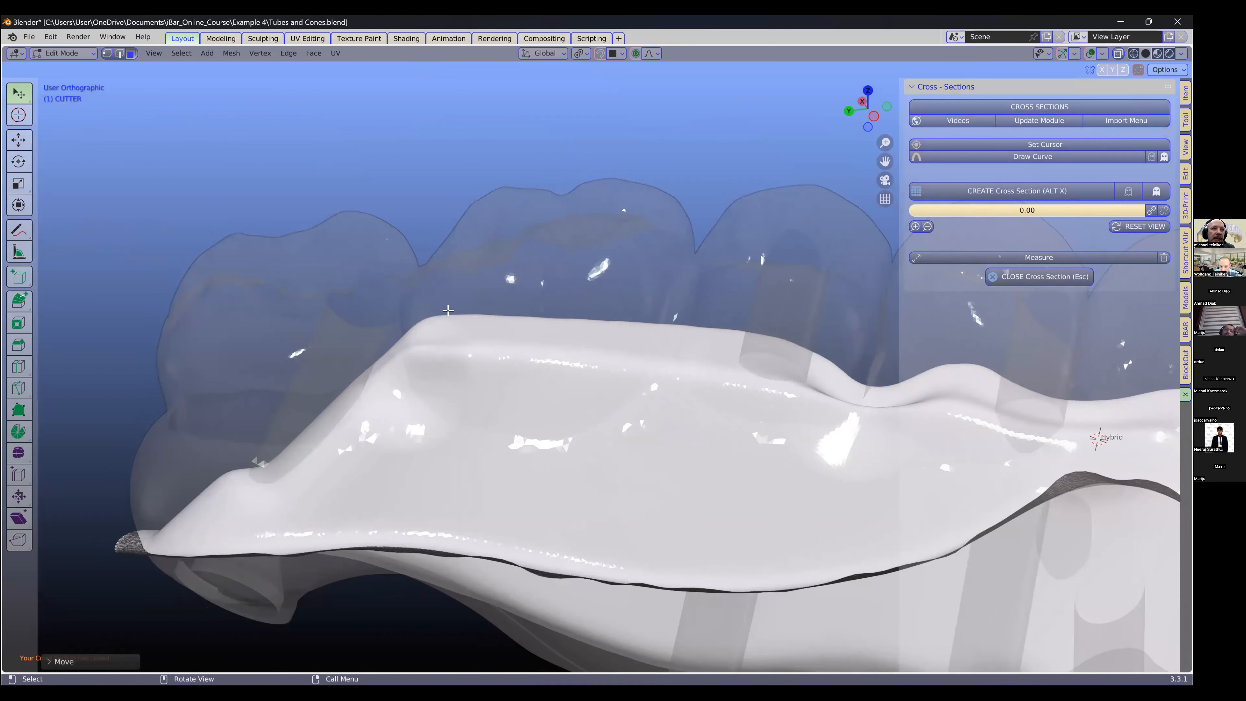
middle_click_drag(477, 306, 541, 309)
middle_click_drag(568, 309, 573, 337)
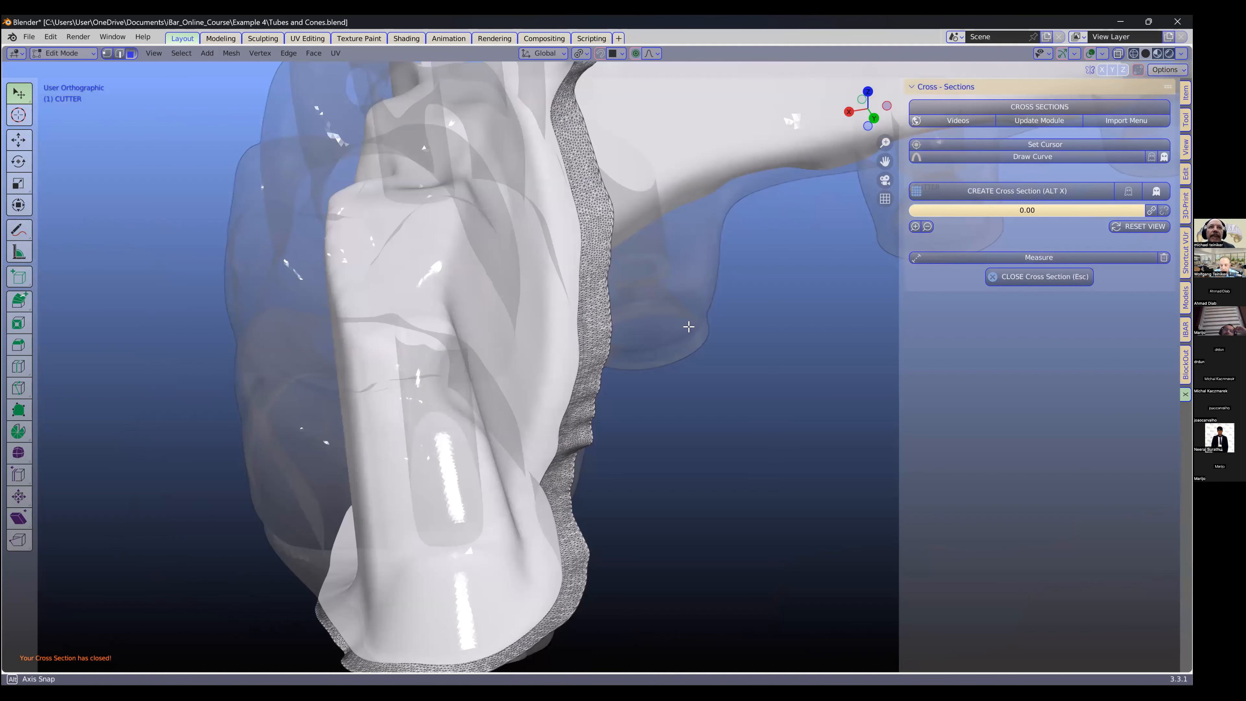
middle_click_drag(689, 327, 781, 322)
scroll(515, 368, "down", 3)
middle_click_drag(893, 323, 655, 392, "shift")
middle_click_drag(415, 516, 1177, 395)
scroll(437, 334, "up", 2)
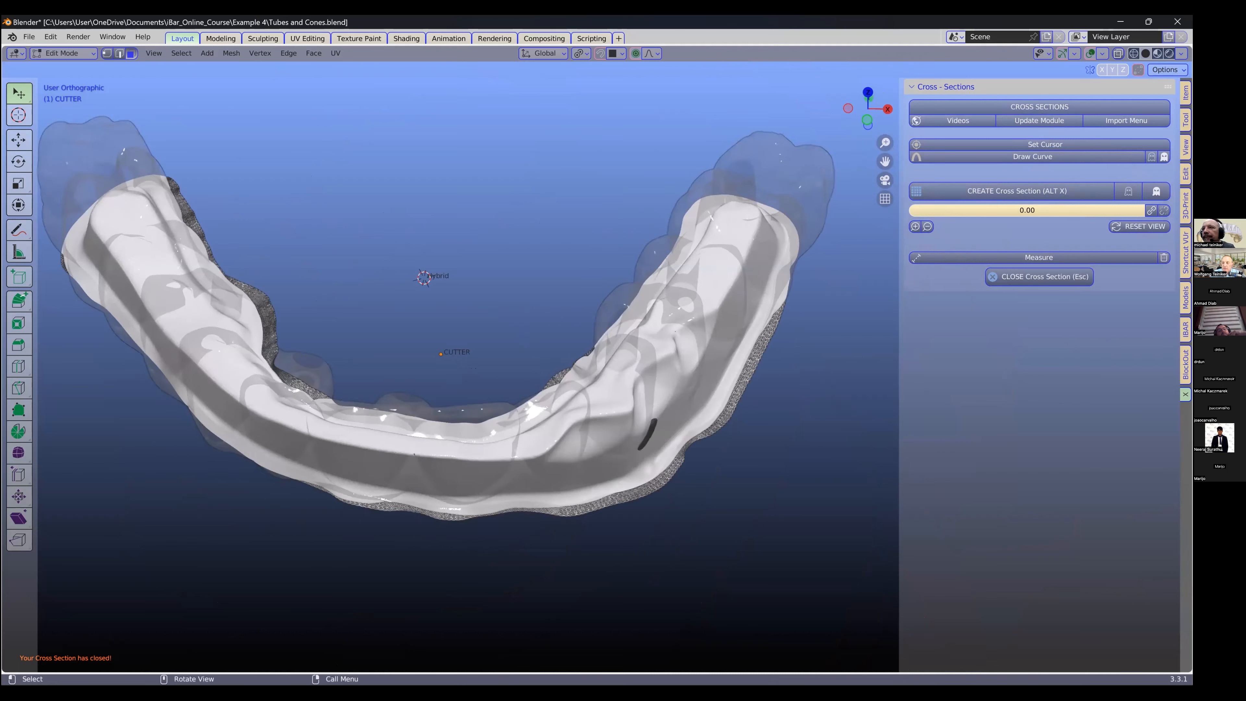
Step: Switch the cutter from mesh editing to smoothing and save the Blender file as Cutter
left_click(1185, 329)
scroll(748, 409, "down", 1)
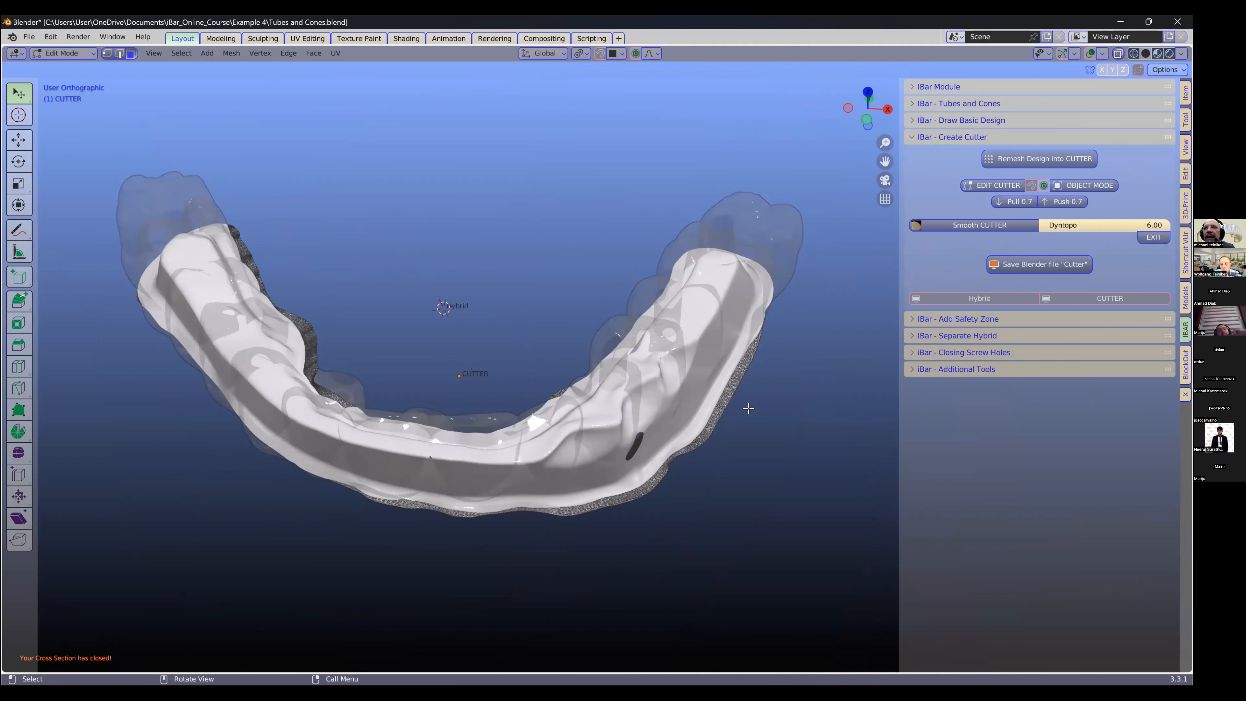
scroll(749, 409, "up", 1)
left_click(1100, 185)
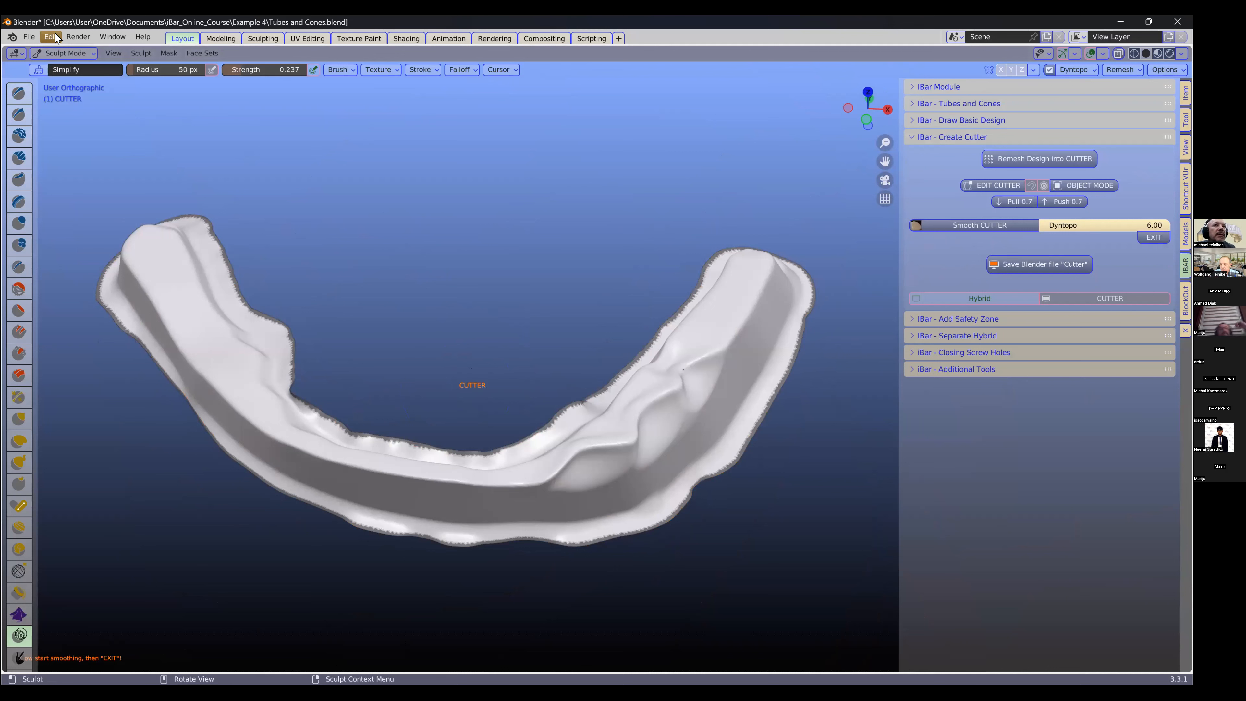
left_click(1031, 265)
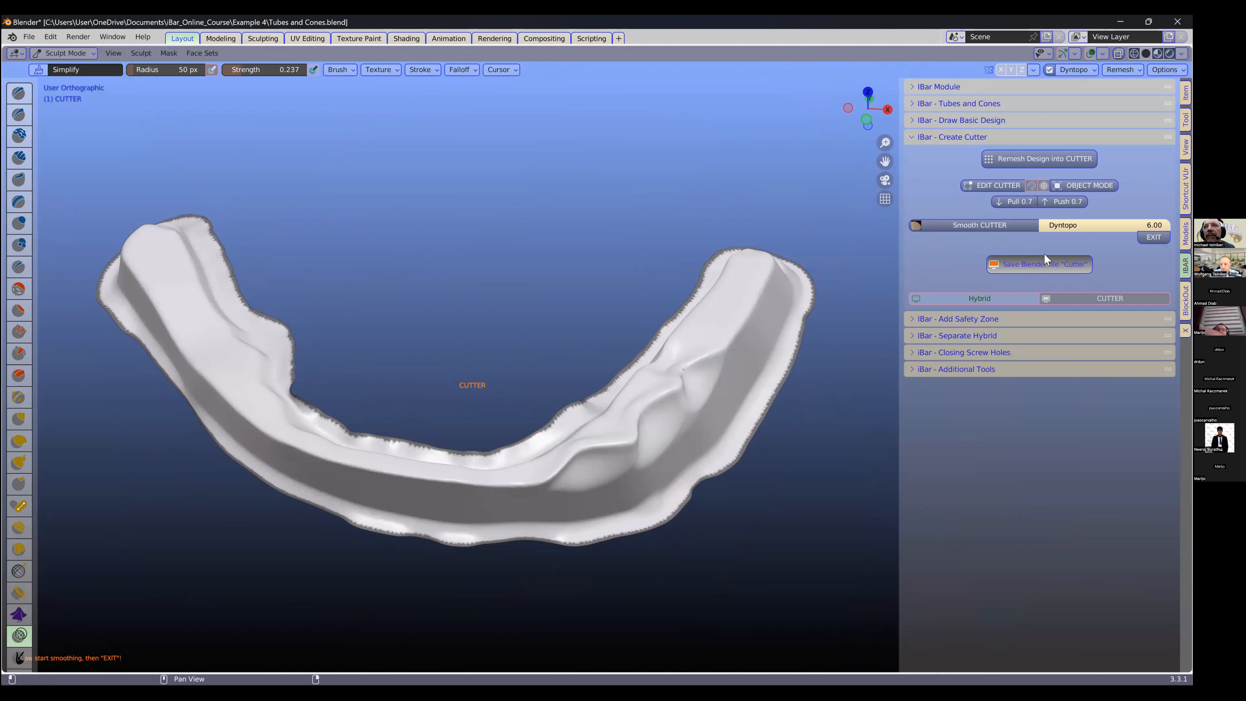
Step: Set the smoothing brush radius to 137 px and smooth the cutter's scalloped ridge on one side of the arch
right_click(571, 310)
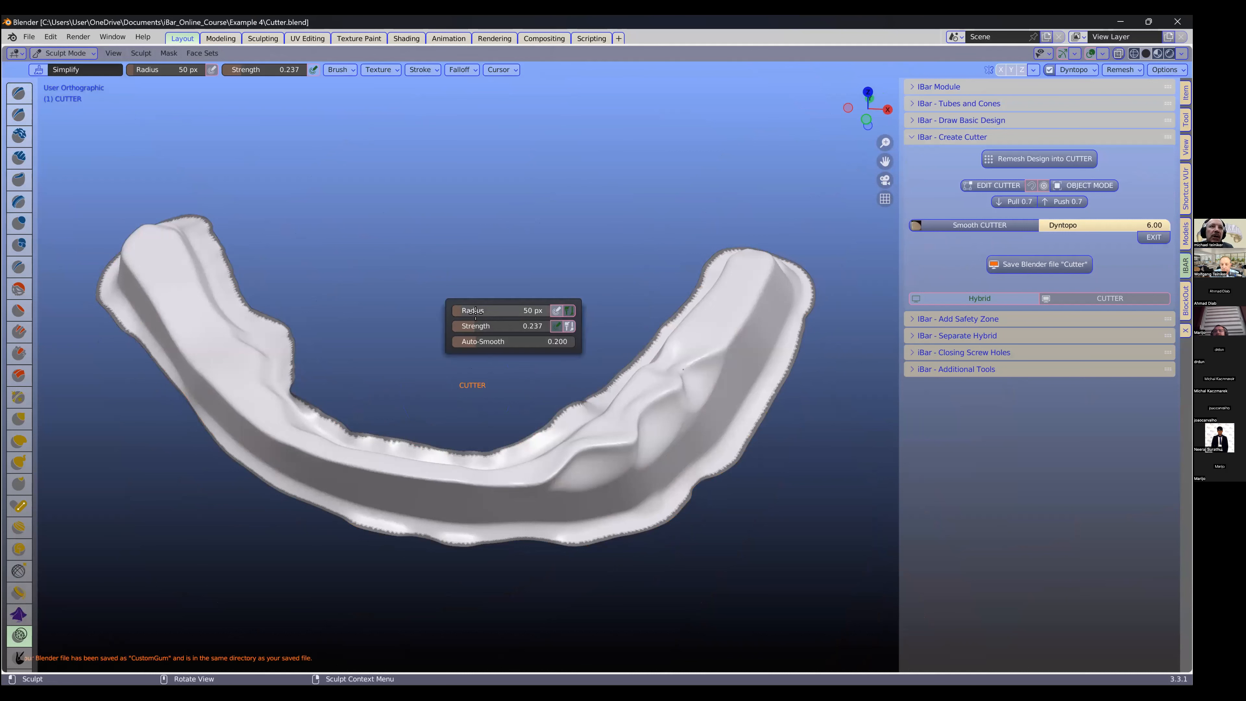
left_click_drag(497, 310, 515, 310)
mouse_move(609, 453)
left_mouse_down()
mouse_move(663, 427)
mouse_move(541, 479)
left_mouse_up()
middle_click_drag(541, 479, 527, 476)
mouse_move(526, 476)
left_mouse_down()
mouse_move(623, 448)
mouse_move(626, 466)
mouse_move(670, 413)
mouse_move(652, 471)
left_mouse_up()
middle_click_drag(652, 471, 696, 466)
left_click_drag(696, 466, 731, 450)
mouse_move(732, 451)
middle_mouse_down()
mouse_move(749, 412)
mouse_move(668, 439)
mouse_move(679, 459)
mouse_move(657, 506)
mouse_move(679, 463)
middle_mouse_up()
Step: Set the brush strength to 0.363 and Dyntopo to 4, and smooth the scalloped ridge from the back end to the front
right_click(704, 407)
left_click_drag(601, 425, 633, 423)
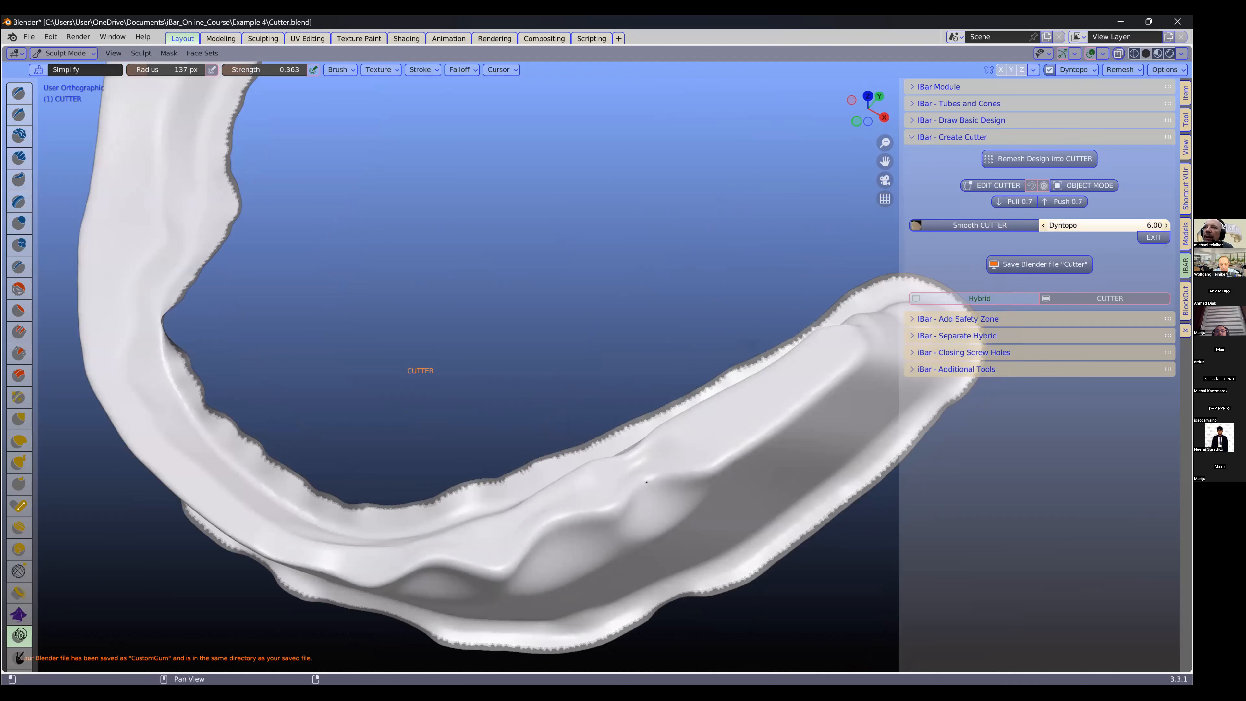
left_click(1105, 225)
type("4")
key("Return")
mouse_move(632, 496)
left_mouse_down()
mouse_move(670, 484)
mouse_move(756, 404)
left_mouse_up()
middle_click_drag(756, 404, 756, 398)
mouse_move(712, 442)
left_mouse_down()
mouse_move(585, 517)
mouse_move(534, 521)
mouse_move(620, 497)
mouse_move(590, 508)
left_mouse_up()
middle_click_drag(491, 549, 498, 532)
mouse_move(499, 525)
left_mouse_down()
mouse_move(455, 559)
mouse_move(356, 533)
mouse_move(409, 538)
left_mouse_up()
mouse_move(466, 478)
middle_mouse_down()
mouse_move(470, 526)
mouse_move(487, 530)
middle_mouse_up()
mouse_move(384, 552)
left_mouse_down()
mouse_move(536, 510)
mouse_move(688, 398)
mouse_move(676, 421)
mouse_move(757, 367)
mouse_move(565, 497)
left_mouse_up()
middle_click_drag(565, 497, 563, 455)
middle_click_drag(427, 552, 412, 525)
left_click_drag(284, 509, 581, 445)
mouse_move(582, 445)
middle_mouse_down()
mouse_move(537, 455)
mouse_move(555, 455)
middle_mouse_up()
Step: Set Dyntopo to 5 and smooth the scalloped ridge and the cutter's opposite arm
left_click(1105, 225)
type("5")
key("Return")
mouse_move(581, 520)
left_mouse_down()
mouse_move(473, 527)
mouse_move(637, 499)
mouse_move(739, 423)
mouse_move(778, 375)
left_mouse_up()
mouse_move(741, 393)
middle_mouse_down()
mouse_move(553, 496)
mouse_move(548, 528)
mouse_move(450, 523)
mouse_move(176, 380)
middle_mouse_up()
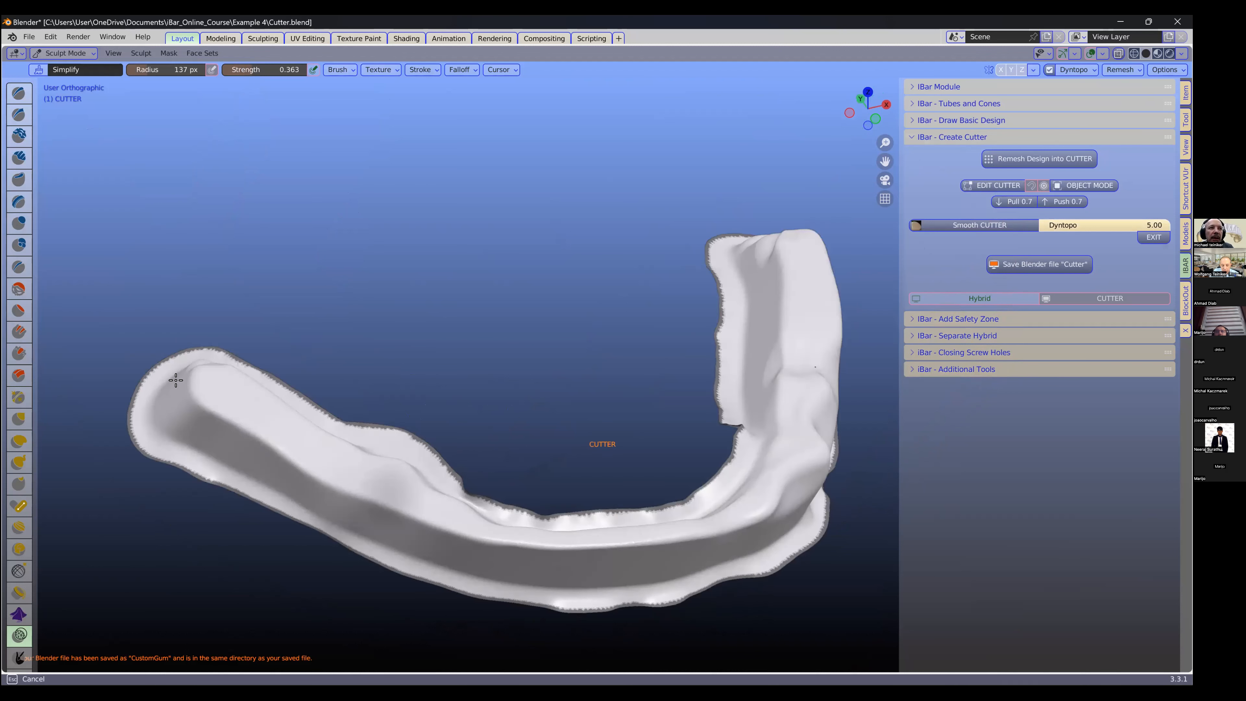
left_click_drag(175, 380, 331, 421)
middle_click_drag(229, 395, 263, 412)
mouse_move(263, 411)
left_mouse_down()
mouse_move(500, 465)
mouse_move(795, 382)
mouse_move(803, 448)
left_mouse_up()
Step: Smooth the remaining bumps and dips around the cutter's scalloped side and its inner and outer walls
middle_click_drag(803, 448, 664, 477)
mouse_move(664, 477)
left_mouse_down()
mouse_move(624, 480)
mouse_move(616, 500)
mouse_move(797, 468)
mouse_move(719, 502)
left_mouse_up()
middle_click_drag(859, 503, 832, 488)
left_click_drag(832, 488, 830, 483)
middle_click_drag(830, 483, 783, 490)
mouse_move(635, 511)
left_mouse_down()
mouse_move(784, 456)
mouse_move(841, 371)
mouse_move(679, 451)
left_mouse_up()
middle_click_drag(679, 452, 656, 485)
middle_click_drag(790, 436, 773, 436)
left_click_drag(804, 412, 640, 466)
mouse_move(640, 465)
middle_mouse_down()
mouse_move(579, 542)
mouse_move(445, 570)
mouse_move(316, 563)
mouse_move(334, 529)
middle_mouse_up()
mouse_move(334, 529)
left_mouse_down()
mouse_move(498, 439)
mouse_move(479, 463)
mouse_move(687, 454)
mouse_move(712, 464)
left_mouse_up()
mouse_move(711, 464)
middle_mouse_down()
mouse_move(667, 378)
mouse_move(543, 227)
mouse_move(863, 289)
mouse_move(855, 326)
mouse_move(705, 441)
mouse_move(686, 427)
mouse_move(638, 435)
mouse_move(655, 441)
mouse_move(657, 475)
mouse_move(617, 420)
mouse_move(479, 409)
mouse_move(511, 418)
mouse_move(560, 384)
mouse_move(718, 353)
mouse_move(790, 282)
mouse_move(635, 345)
mouse_move(462, 357)
mouse_move(604, 350)
middle_mouse_up()
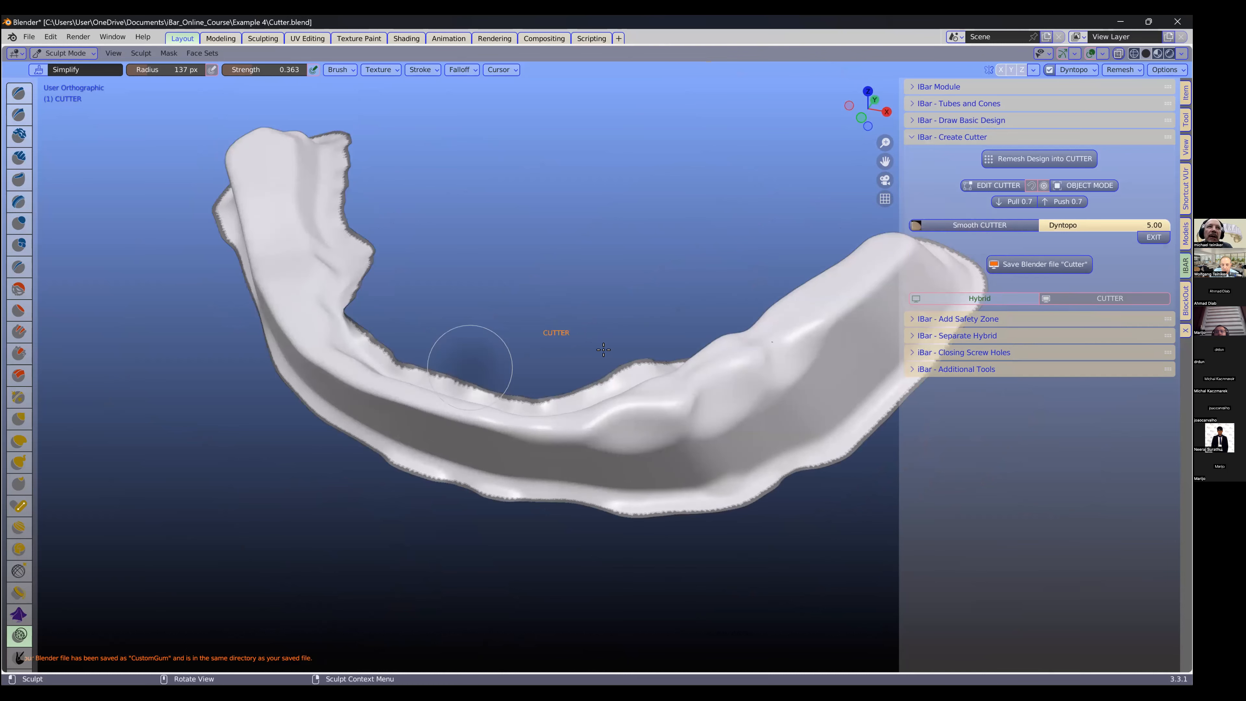
Step: Check the smoothed cutter, exit smoothing and add a safety zone around it
scroll(603, 349, "up", 8)
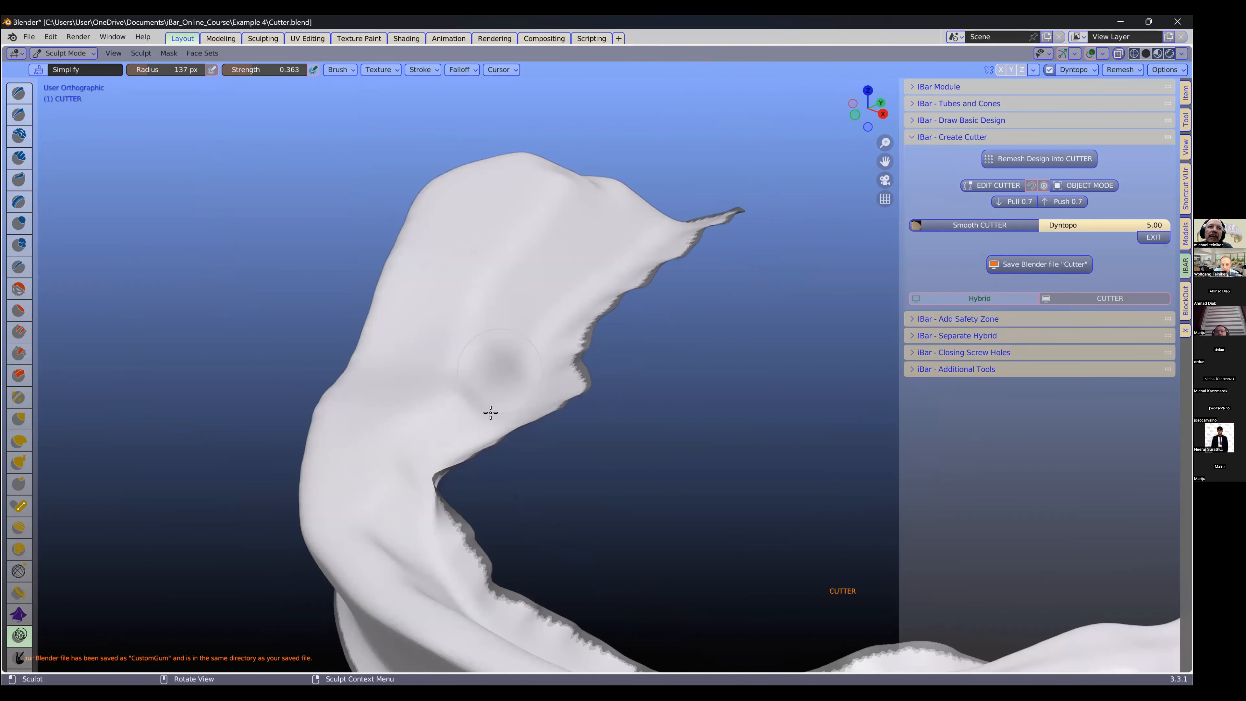
middle_click_drag(491, 413, 899, 279)
scroll(626, 433, "down", 2)
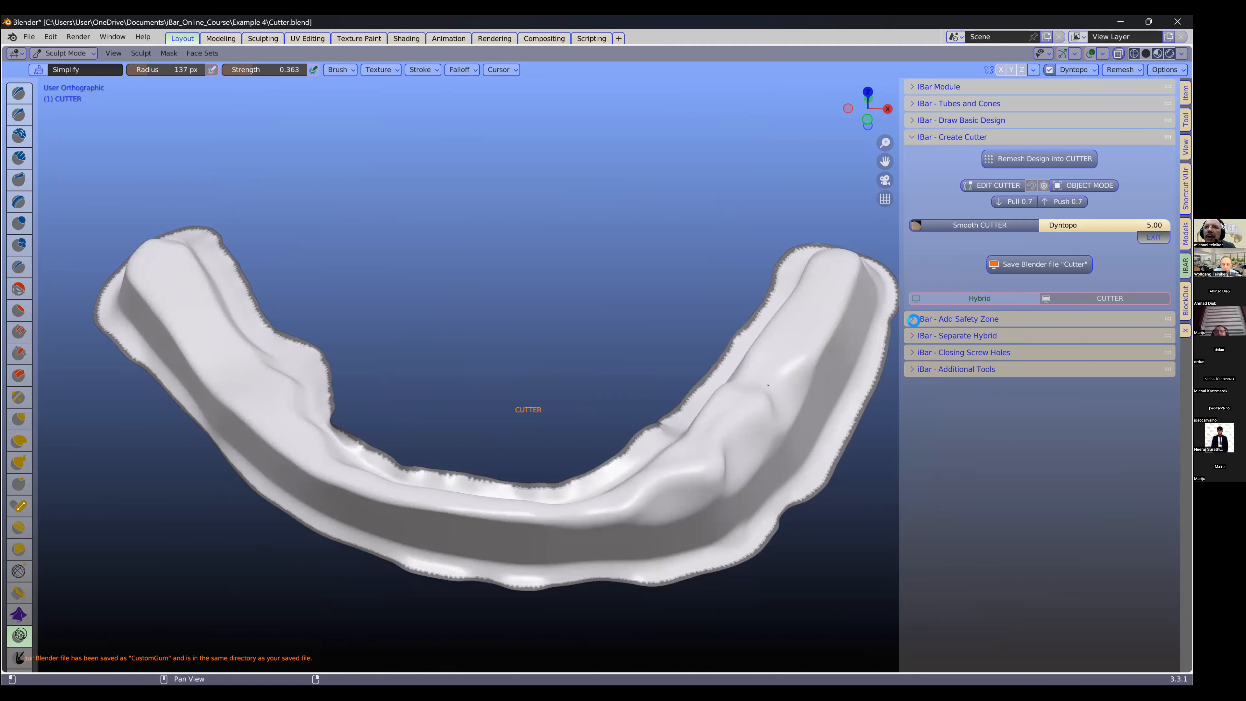
left_click(907, 322)
scroll(726, 393, "down", 2)
middle_click_drag(726, 393, 727, 393)
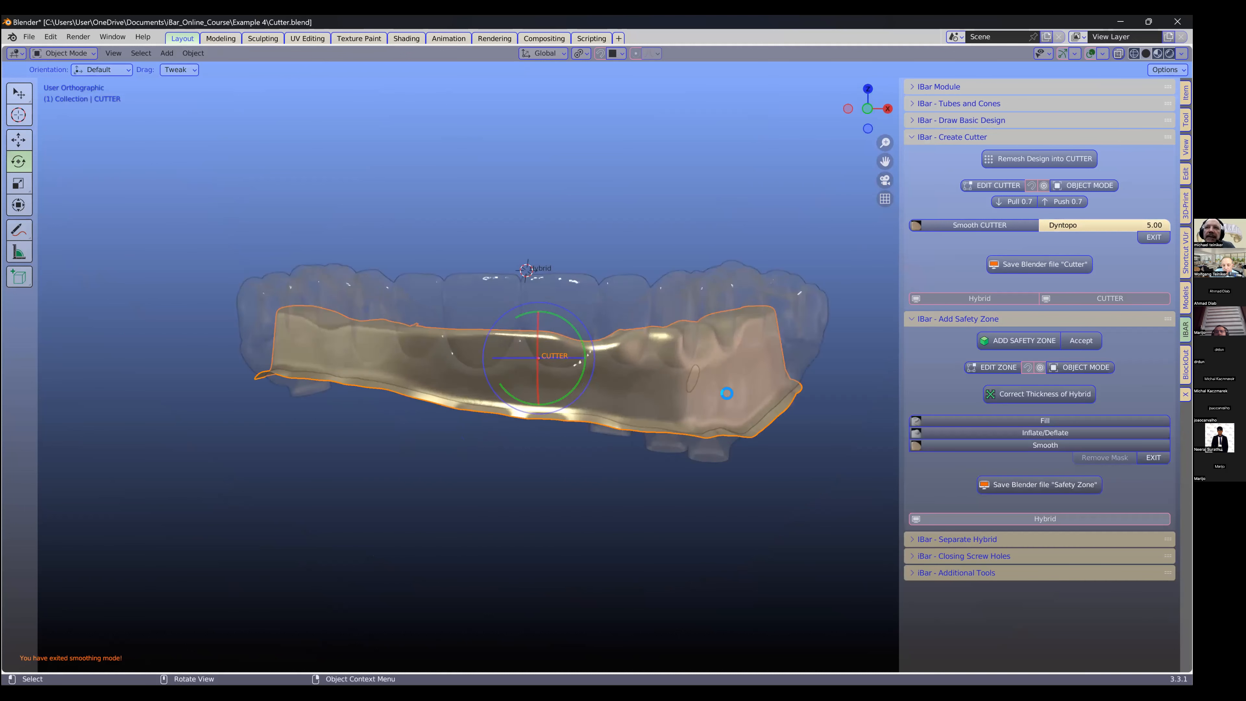
scroll(770, 372, "up", 2)
left_click(982, 339)
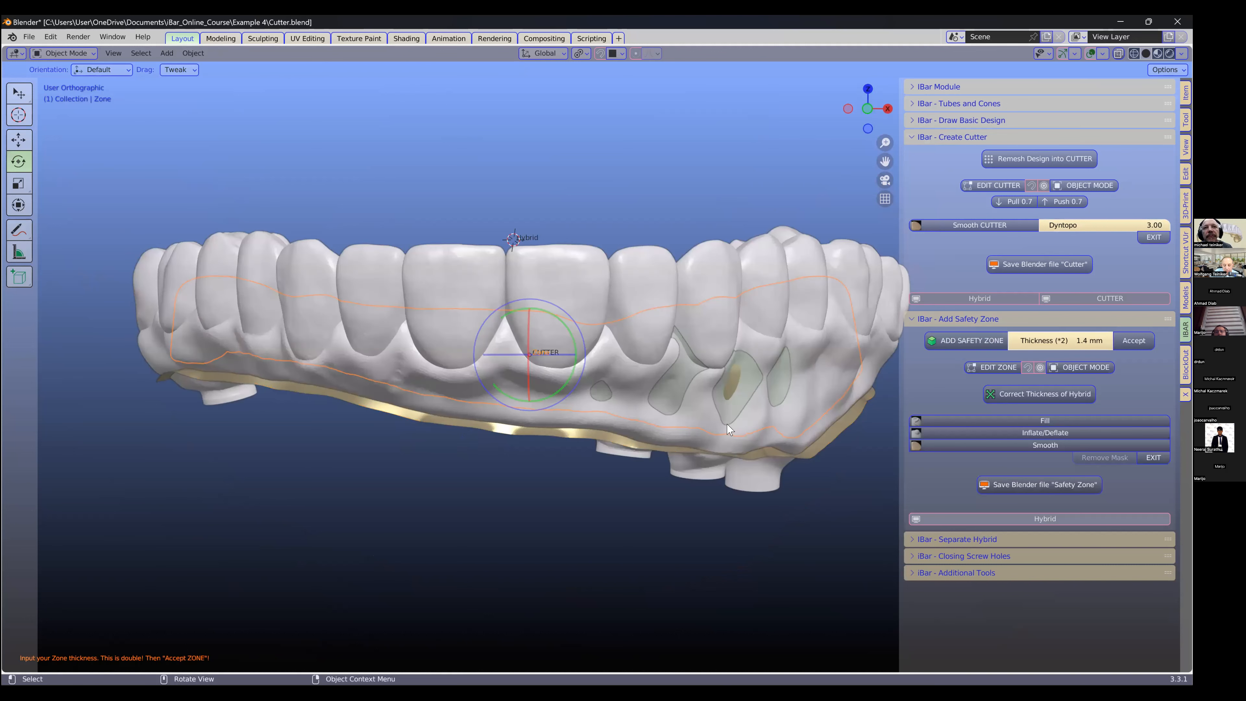
Step: Inspect the Hybrid for spots where the safety zone breaks through its surface, and accept the zone thickness of 1.4 mm
middle_click_drag(702, 439, 542, 430)
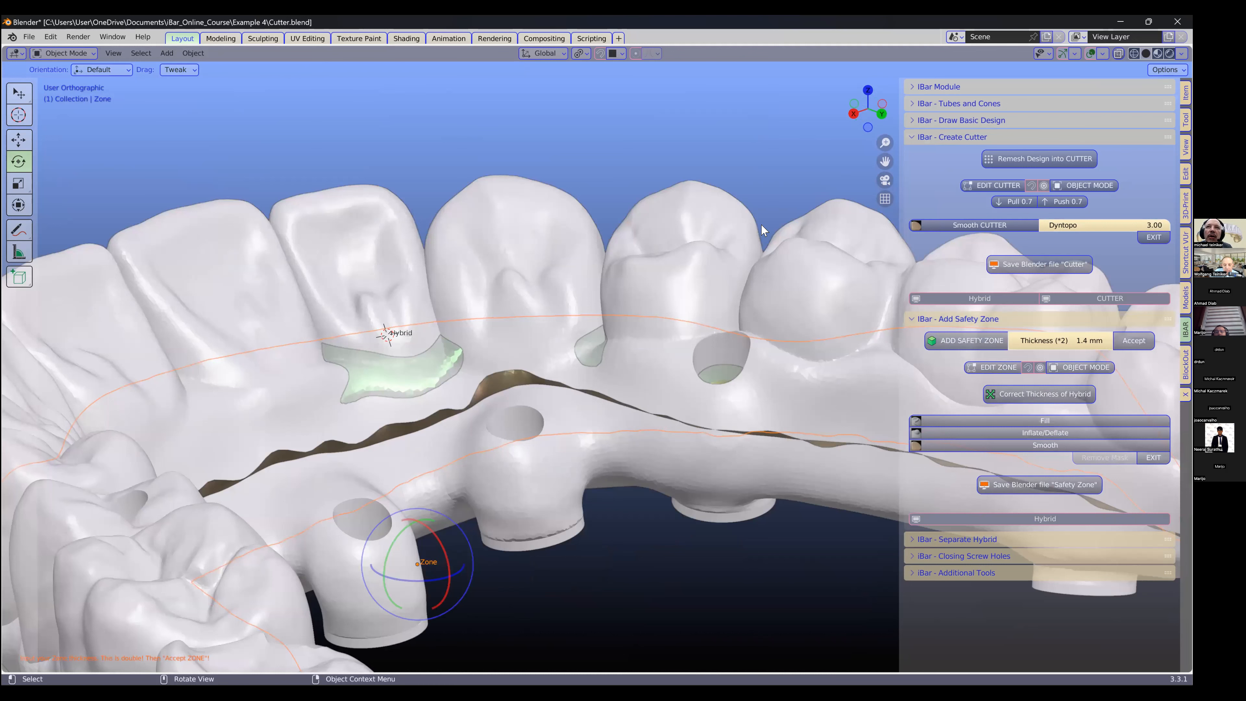
middle_click_drag(813, 235, 775, 287)
scroll(775, 288, "up", 1)
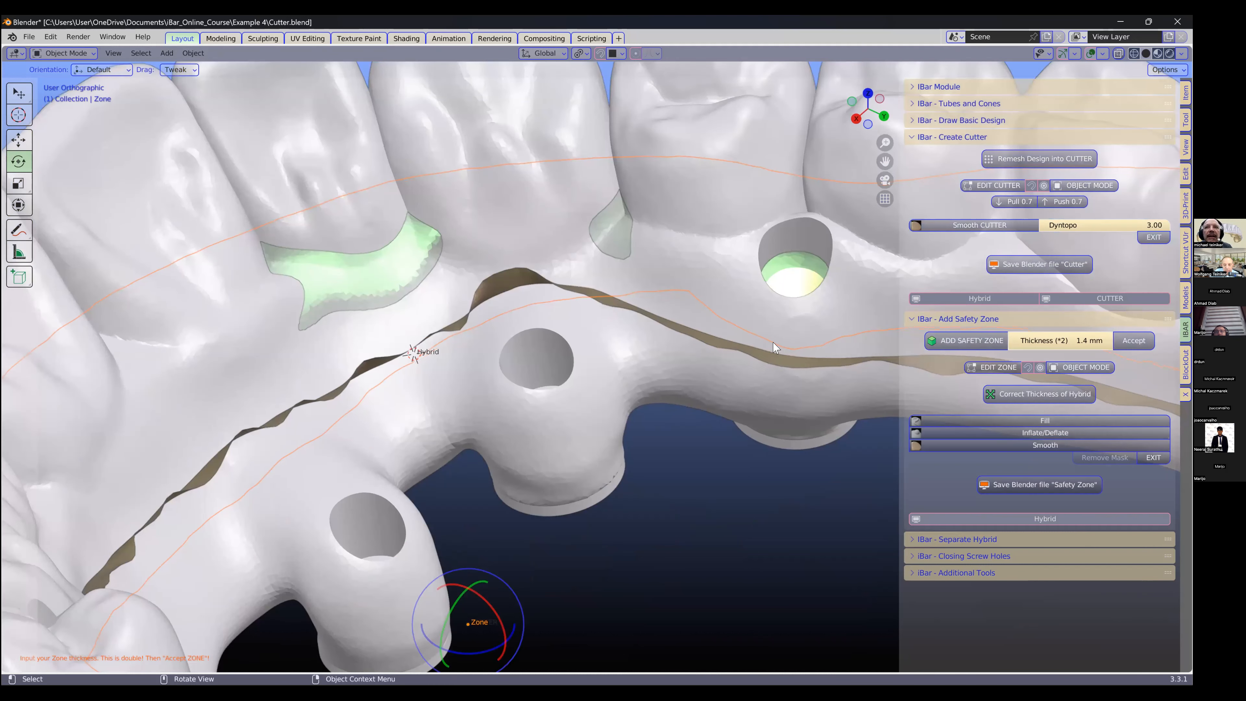
scroll(784, 363, "down", 2)
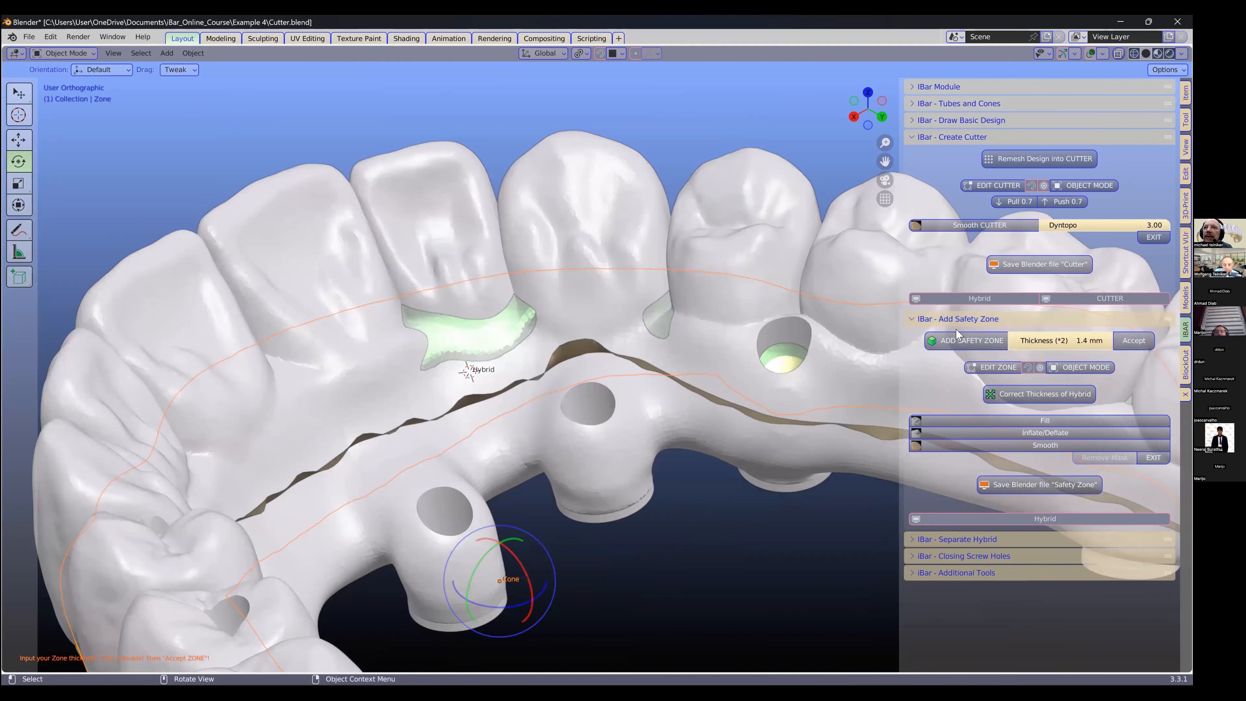
left_click(1134, 340)
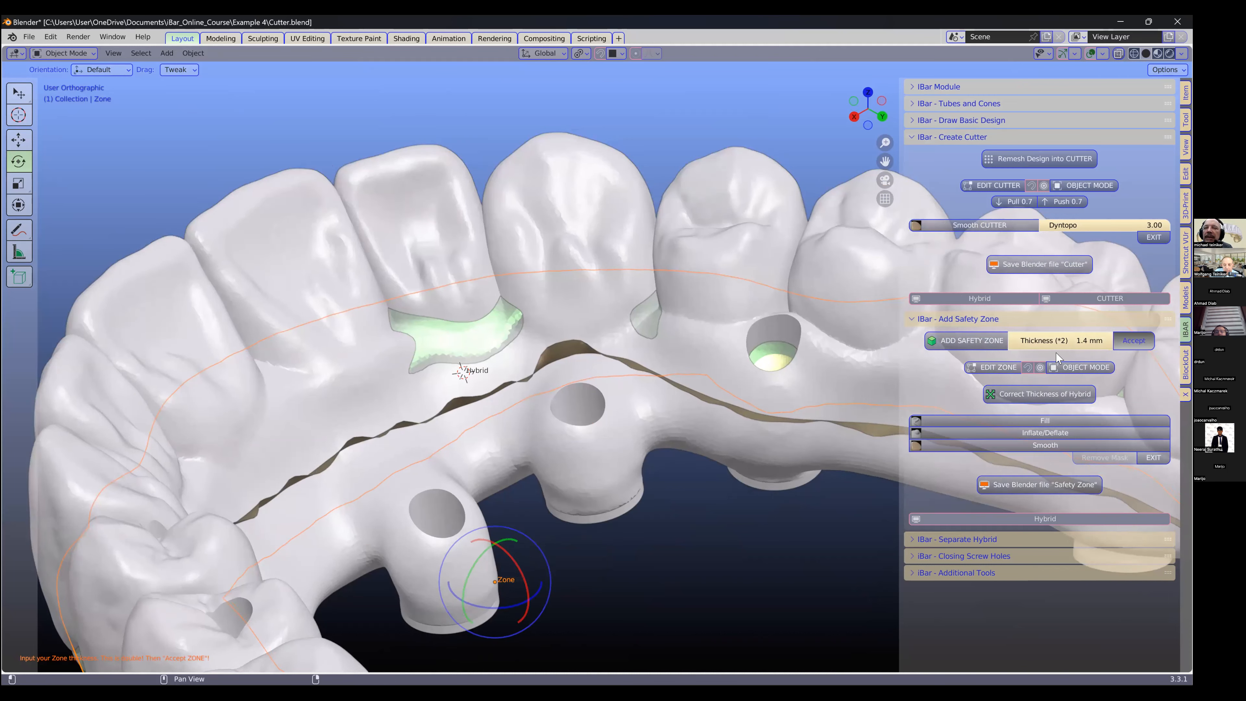
middle_click_drag(621, 382, 689, 401)
scroll(611, 406, "down", 2)
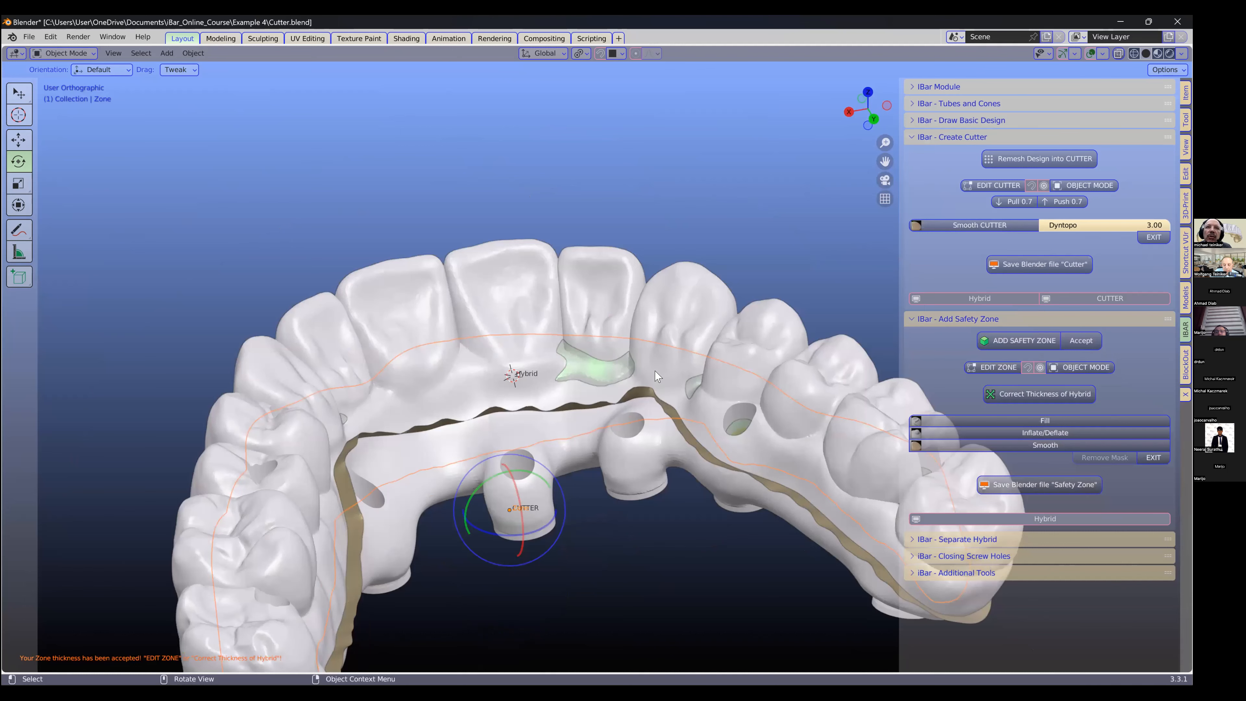
scroll(658, 376, "up", 2)
scroll(657, 371, "down", 2)
scroll(756, 341, "up", 2)
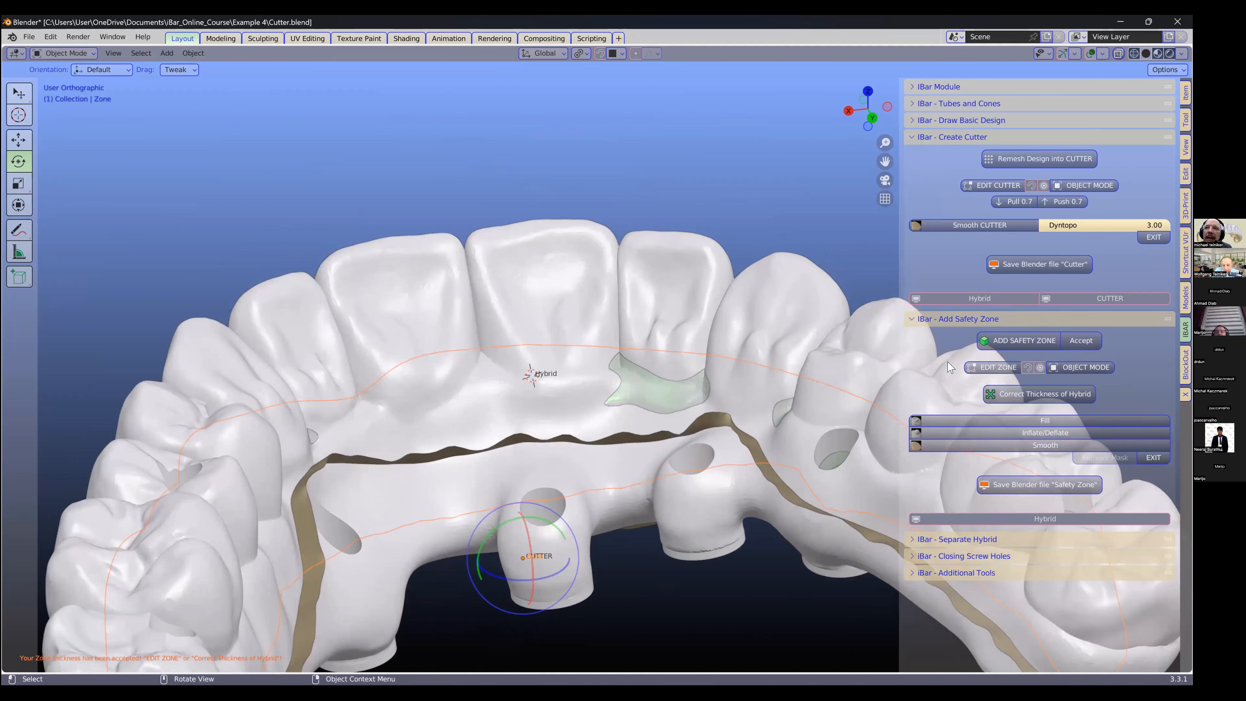
Step: Edit the safety zone: clip the view around the breakthrough behind the incisors and shift the mesh about 0.27 mm with proportional editing
left_click(991, 369)
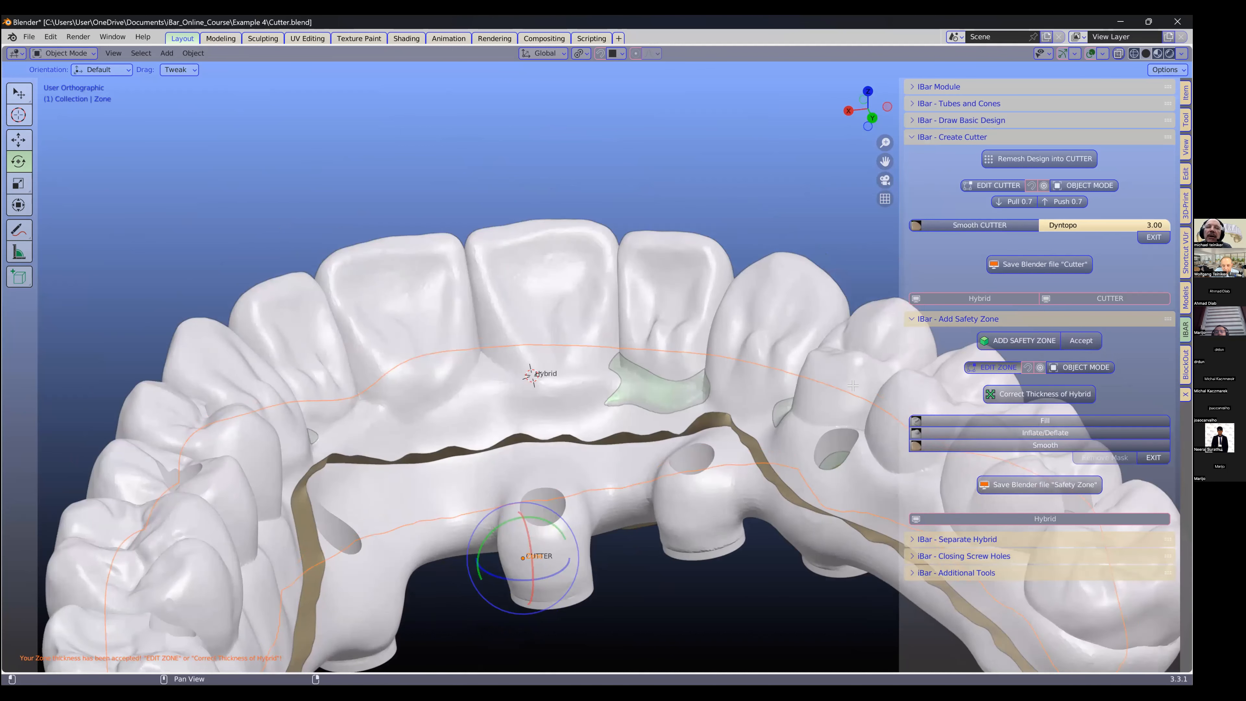
key("b")
left_click_drag(641, 281, 691, 612)
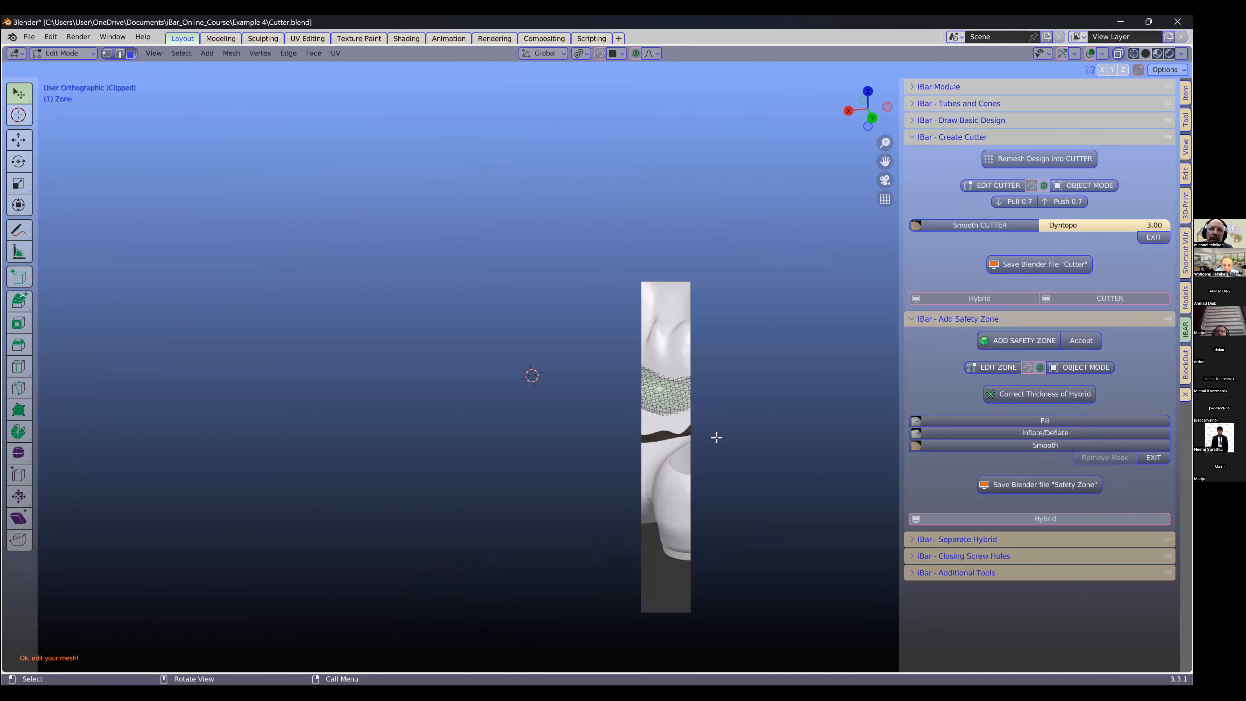
middle_click_drag(718, 437, 649, 331)
key("g")
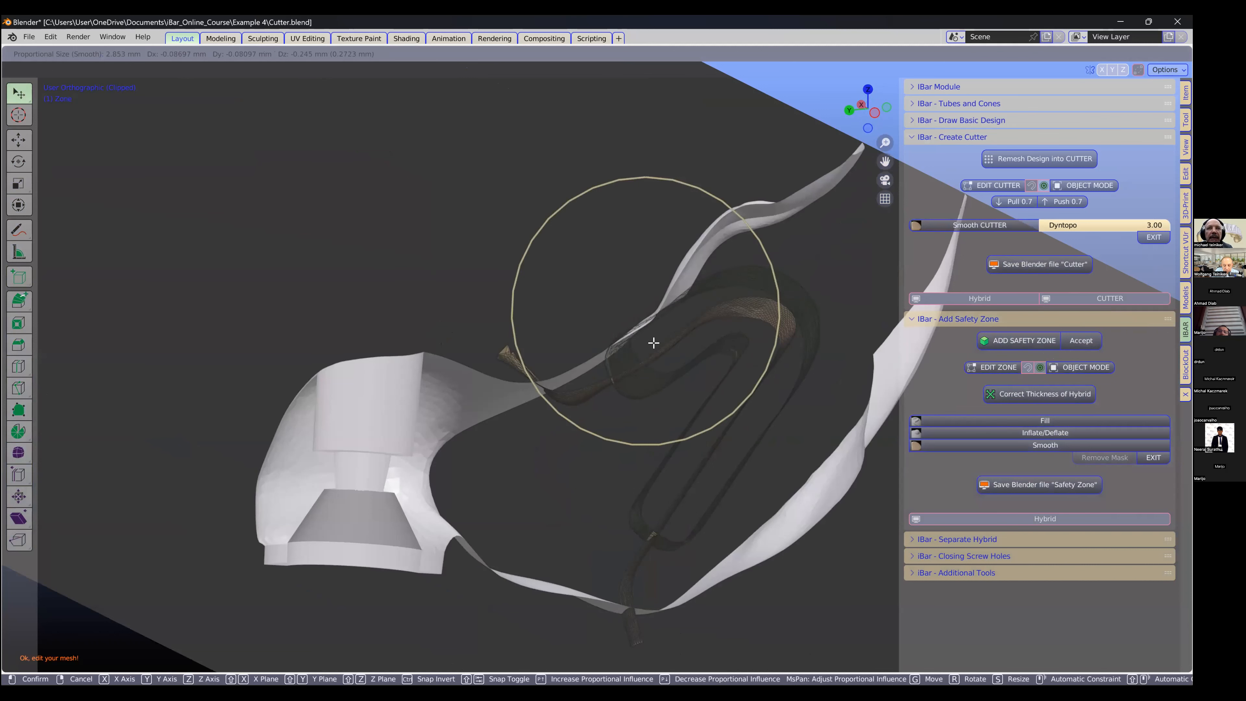
left_click(654, 341)
key("alt+b")
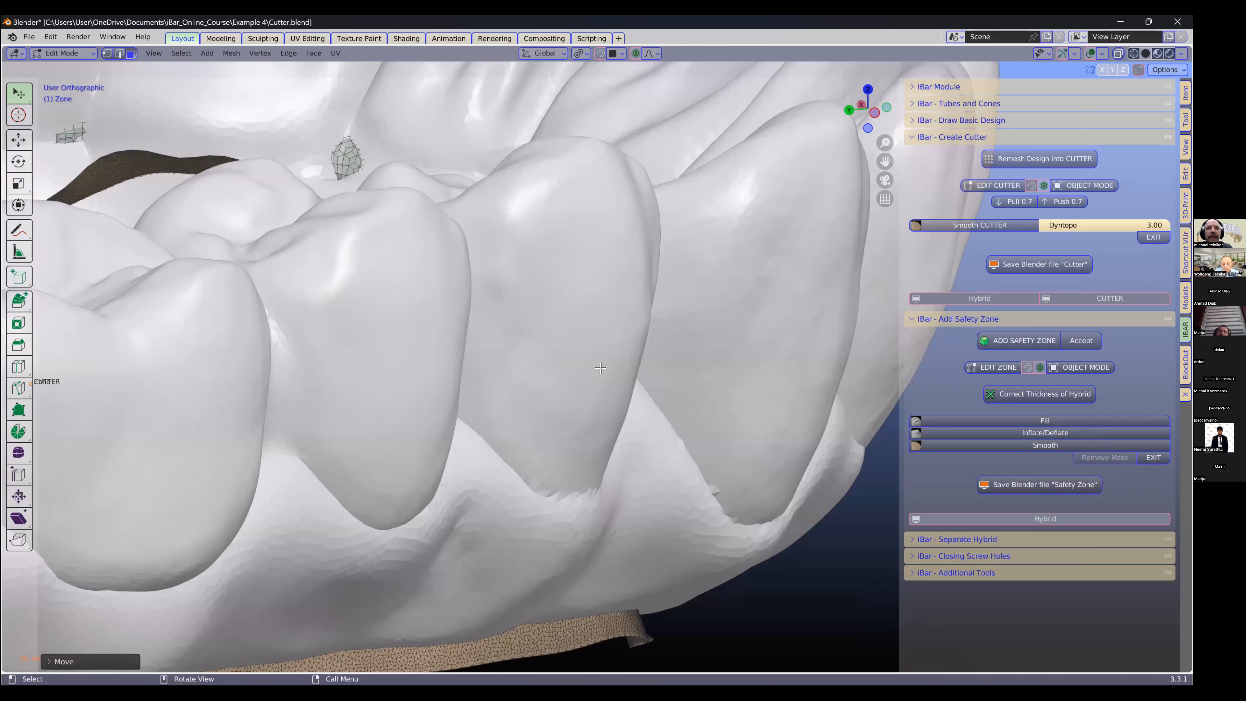
Step: Check the zone's breakthrough spots on the Hybrid's outer side, return to object mode and correct the thickness of the Hybrid
middle_click_drag(601, 375, 1061, 335)
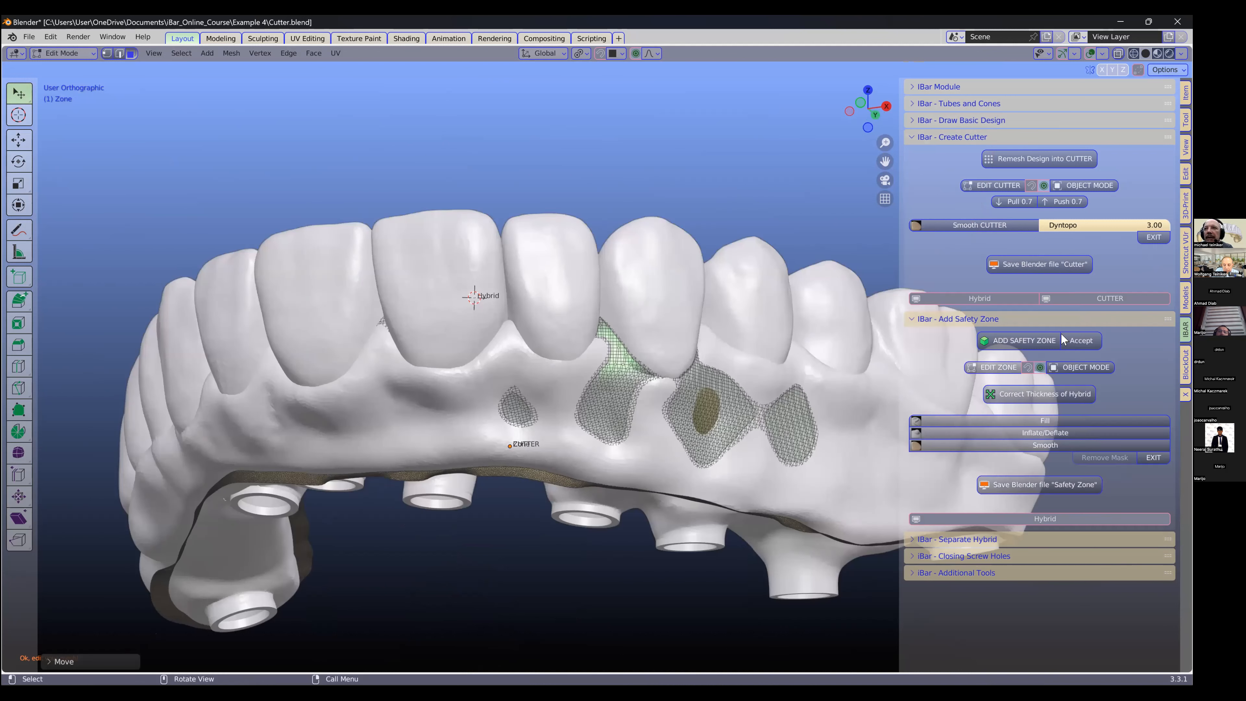
middle_click_drag(941, 372, 761, 430)
middle_click_drag(691, 470, 740, 445)
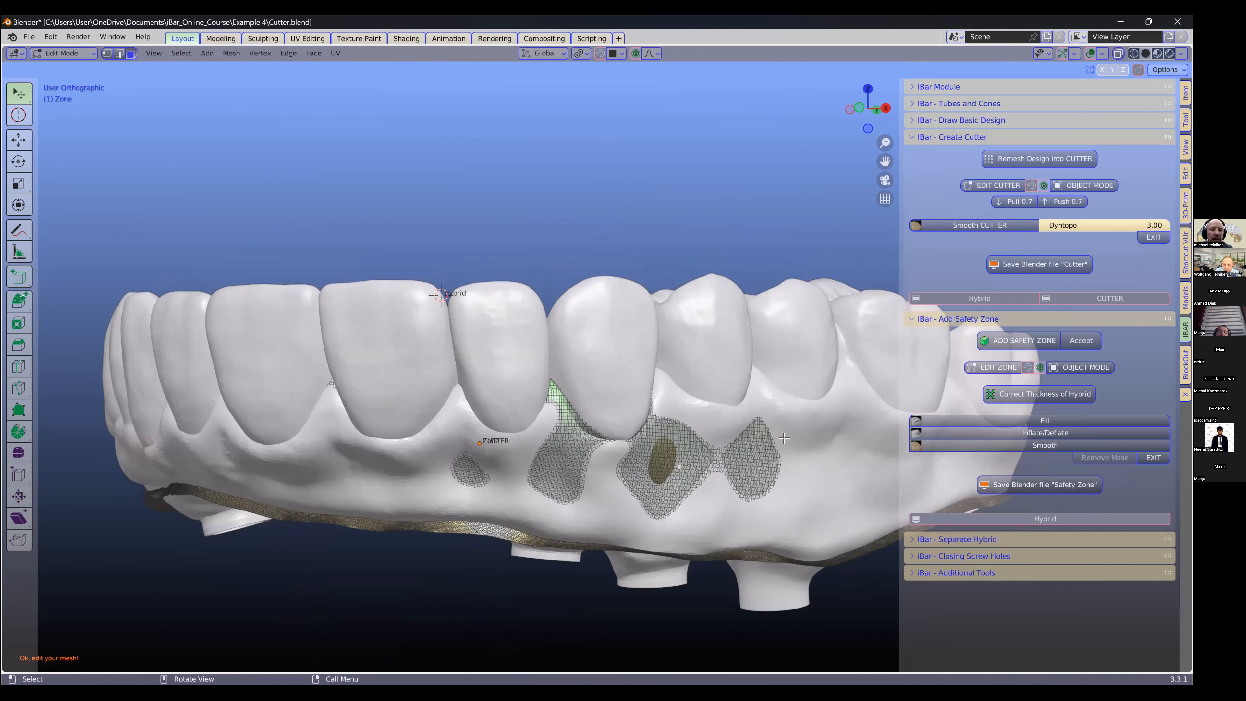
key("Caps_Lock")
left_click(1075, 368)
key("Caps_Lock")
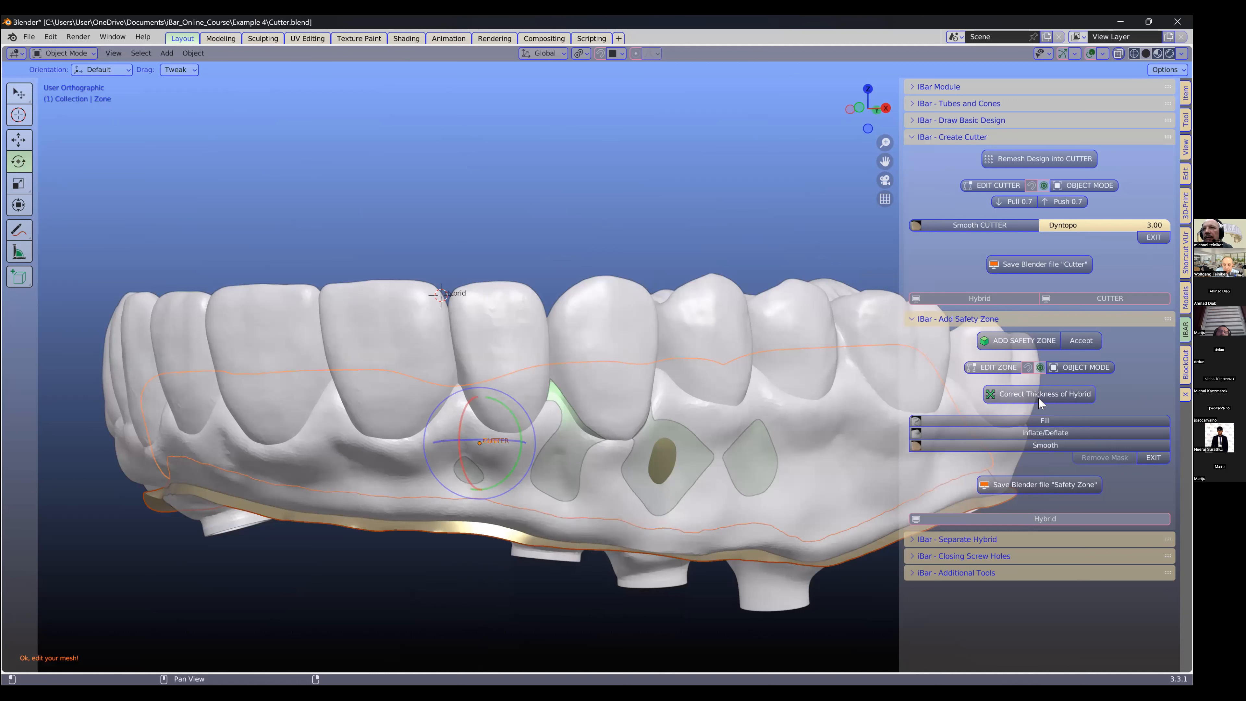
left_click(1038, 398)
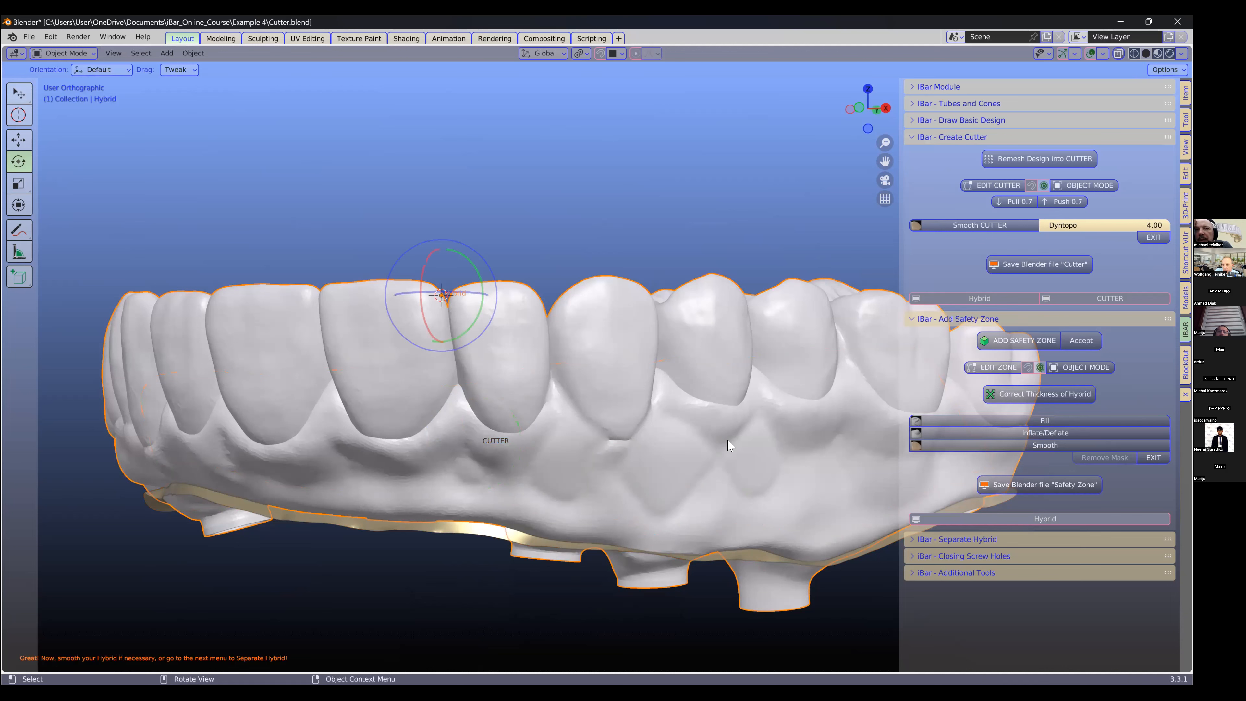
Step: Hide the cutter and inspect the thickened Hybrid surface on its chewing and inner sides
mouse_move(729, 445)
middle_mouse_down()
mouse_move(721, 496)
mouse_move(728, 445)
middle_mouse_up()
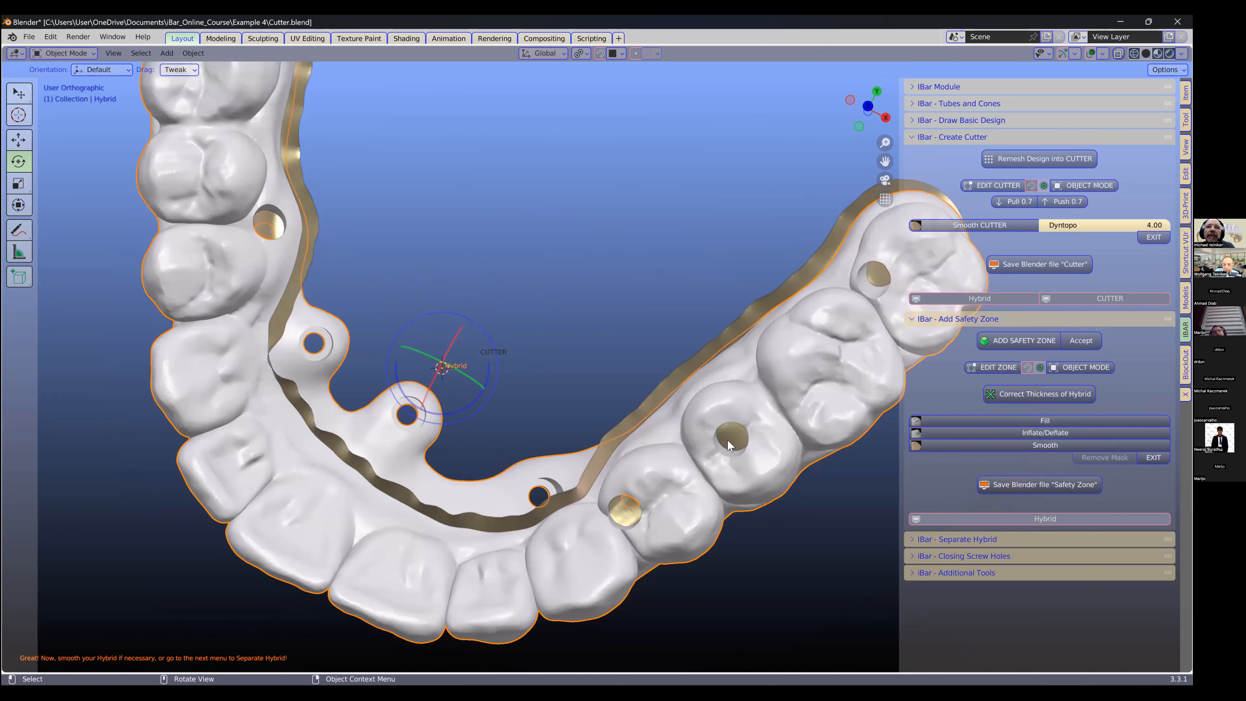
middle_click_drag(595, 451, 632, 439)
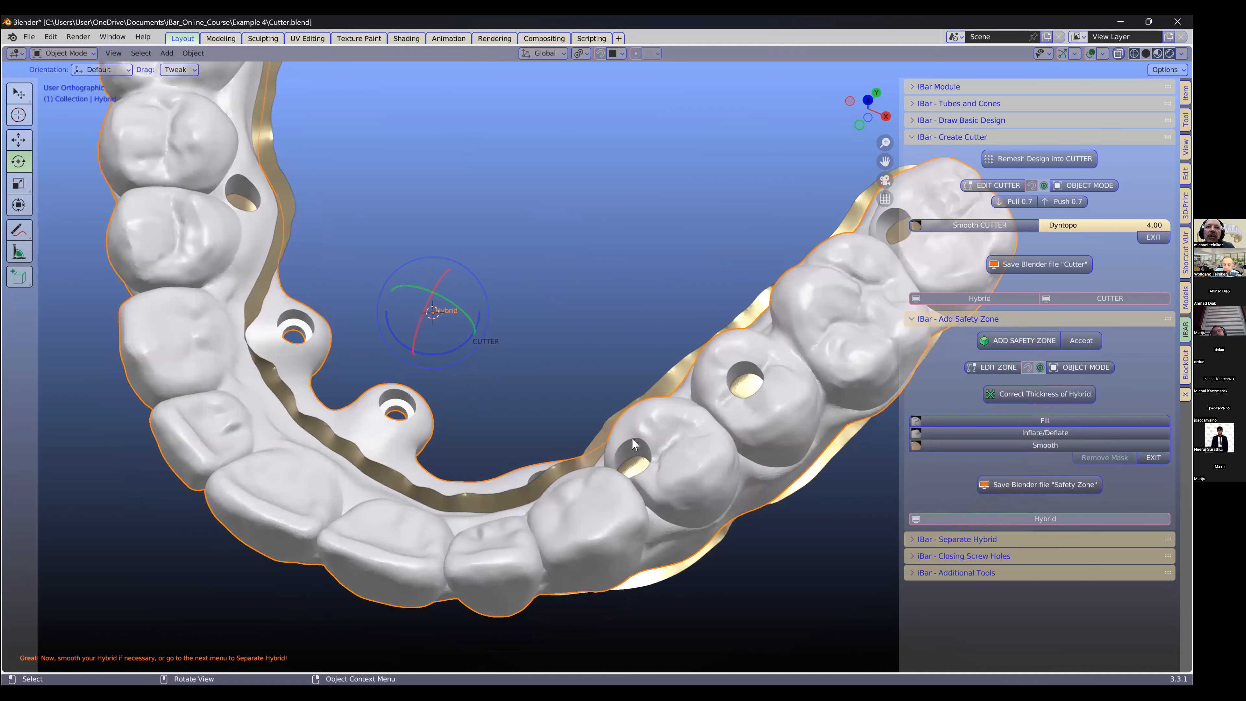
scroll(645, 436, "up", 1)
left_click(645, 430)
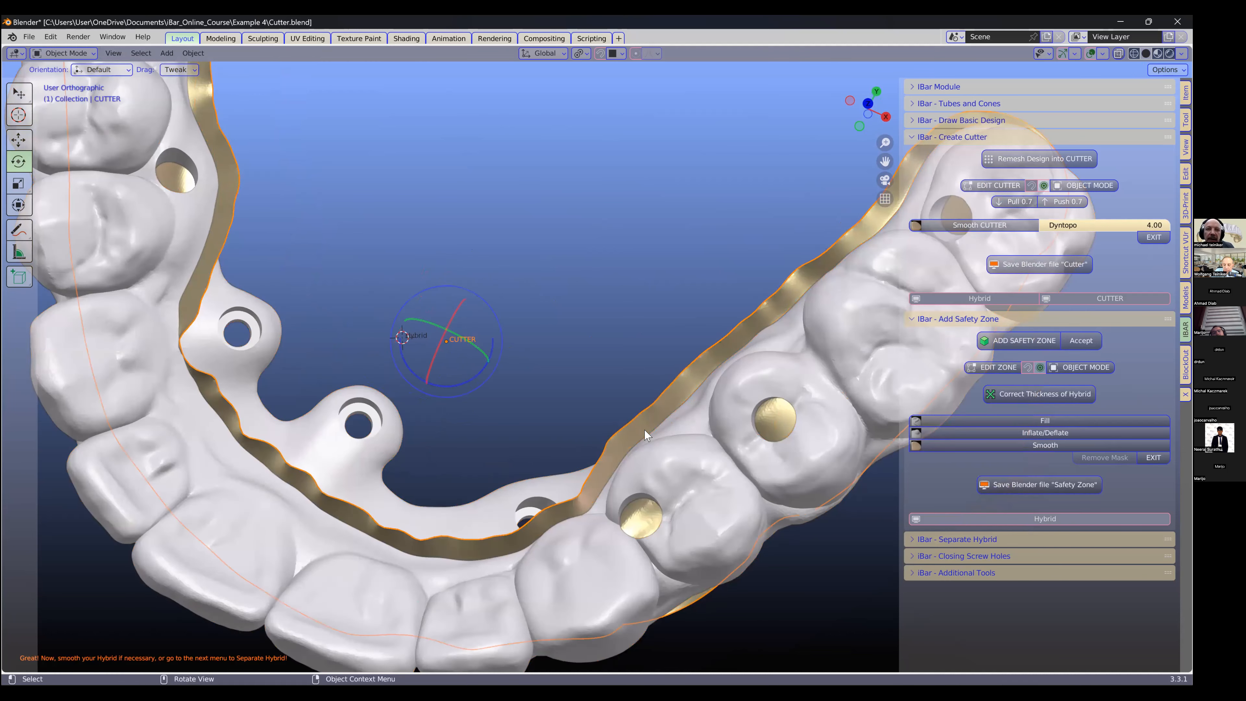
key("h")
middle_click_drag(811, 352, 386, 419)
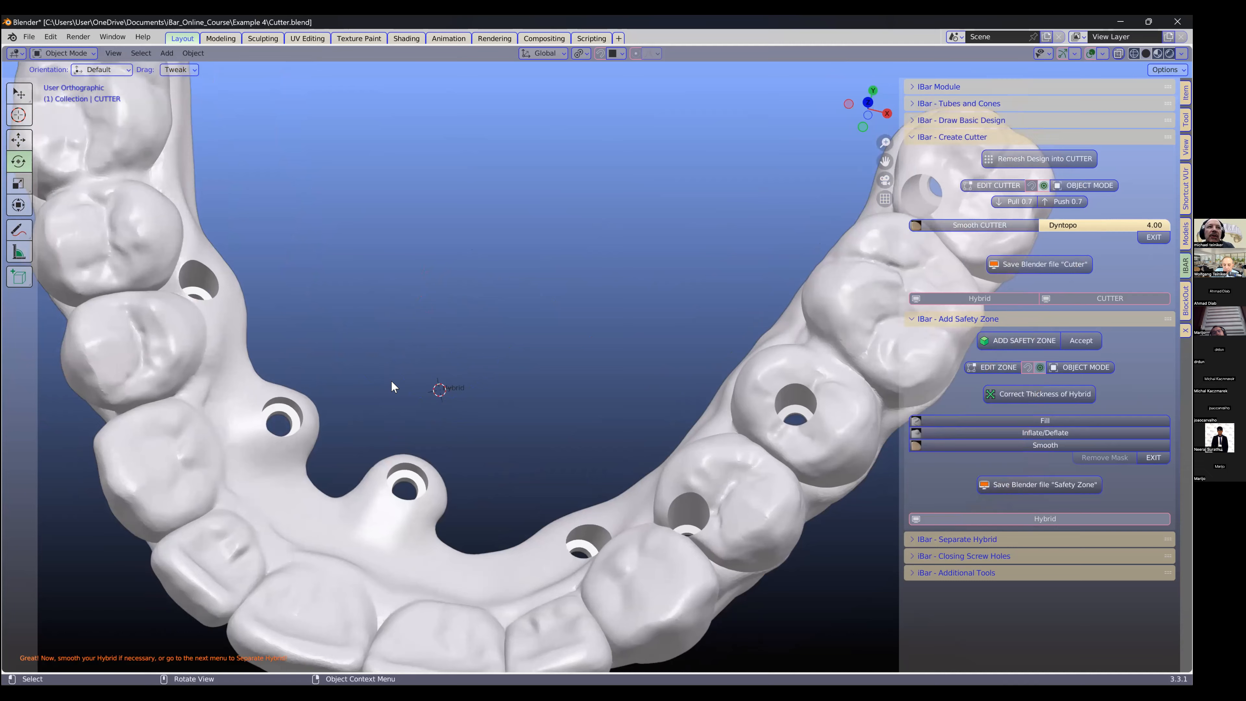
scroll(392, 381, "up", 4)
middle_click_drag(427, 351, 717, 386)
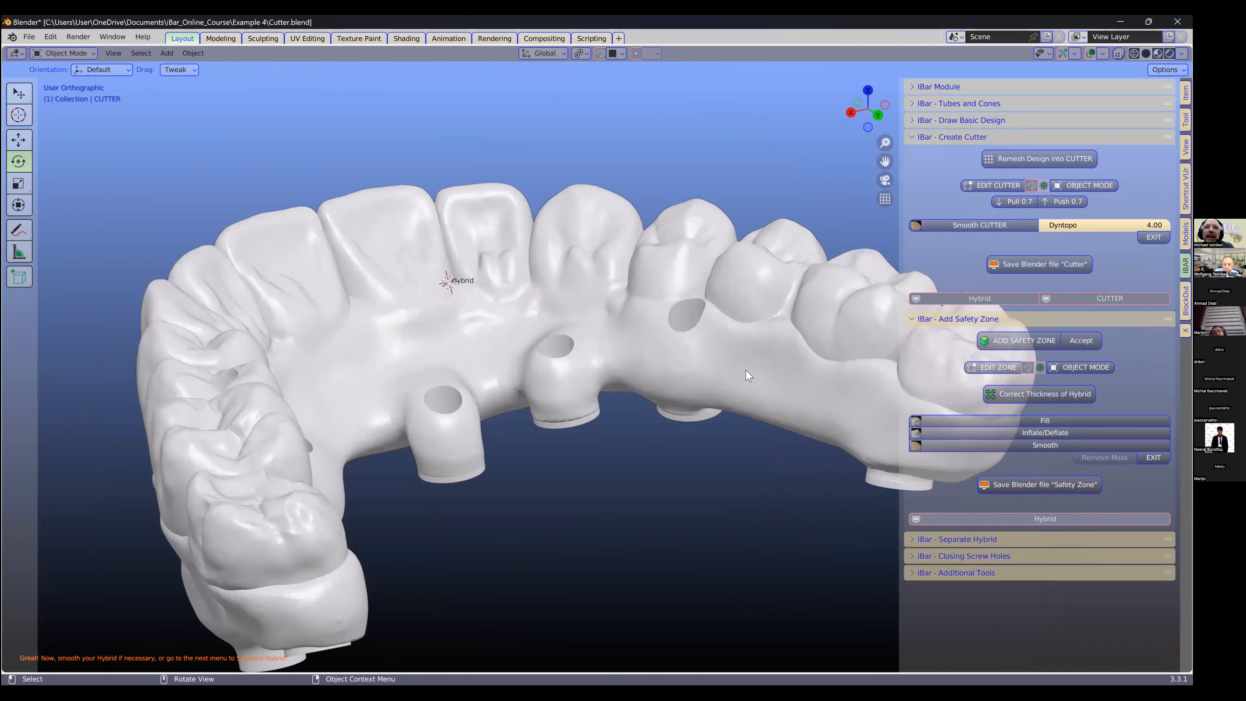
scroll(589, 339, "up", 5)
scroll(564, 344, "down", 6)
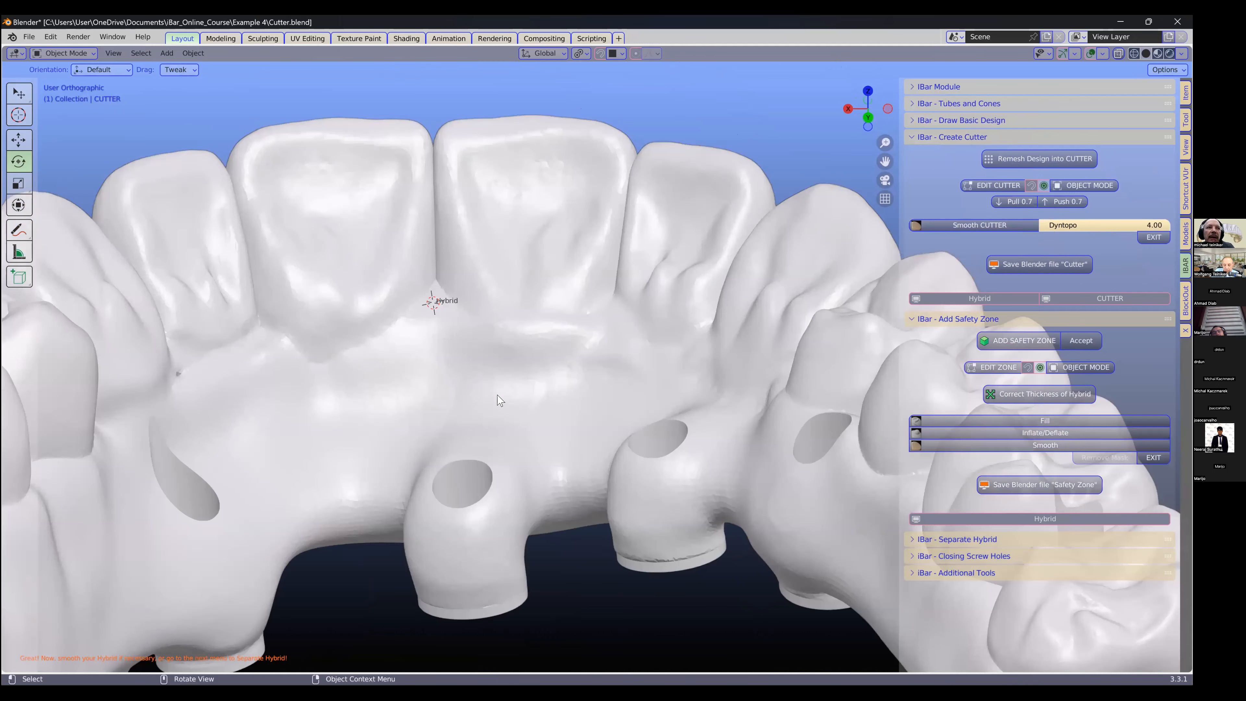
middle_click_drag(505, 397, 817, 379)
Step: Adjust the cement space with a thickness of 0.1 mm and separate the Hybrid into bar and tooth part
left_click(918, 322)
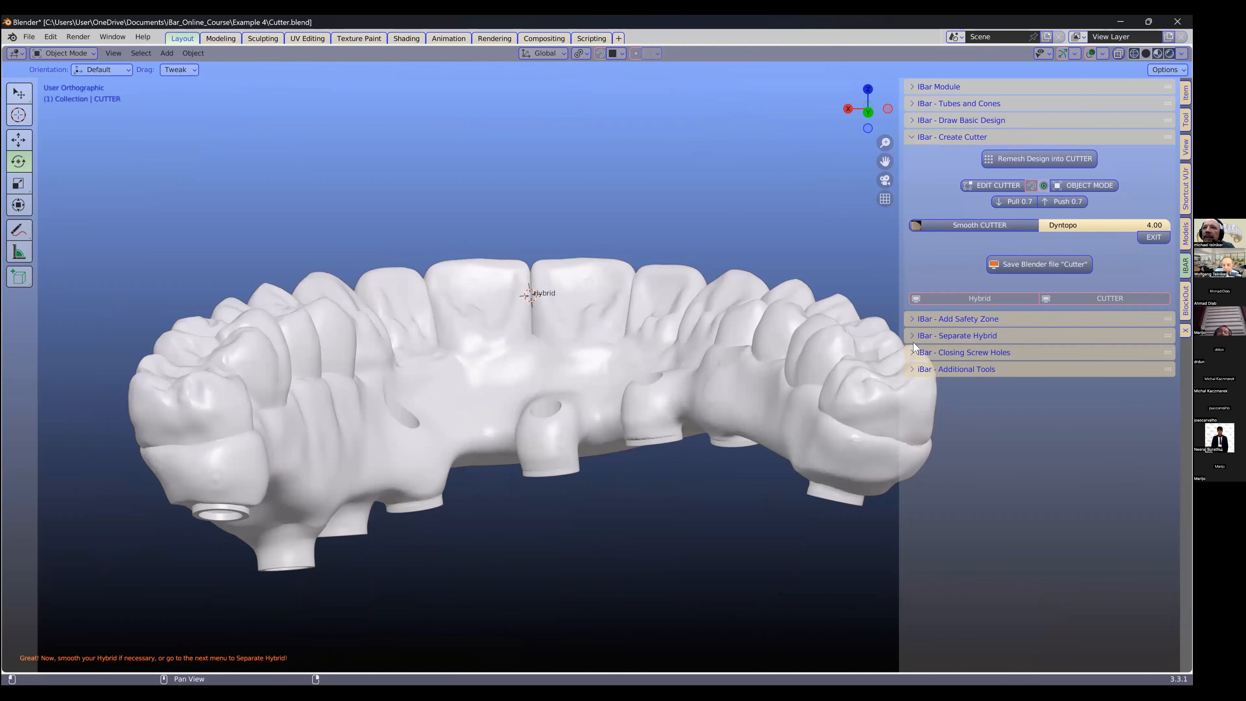
left_click(917, 337)
left_click(957, 352)
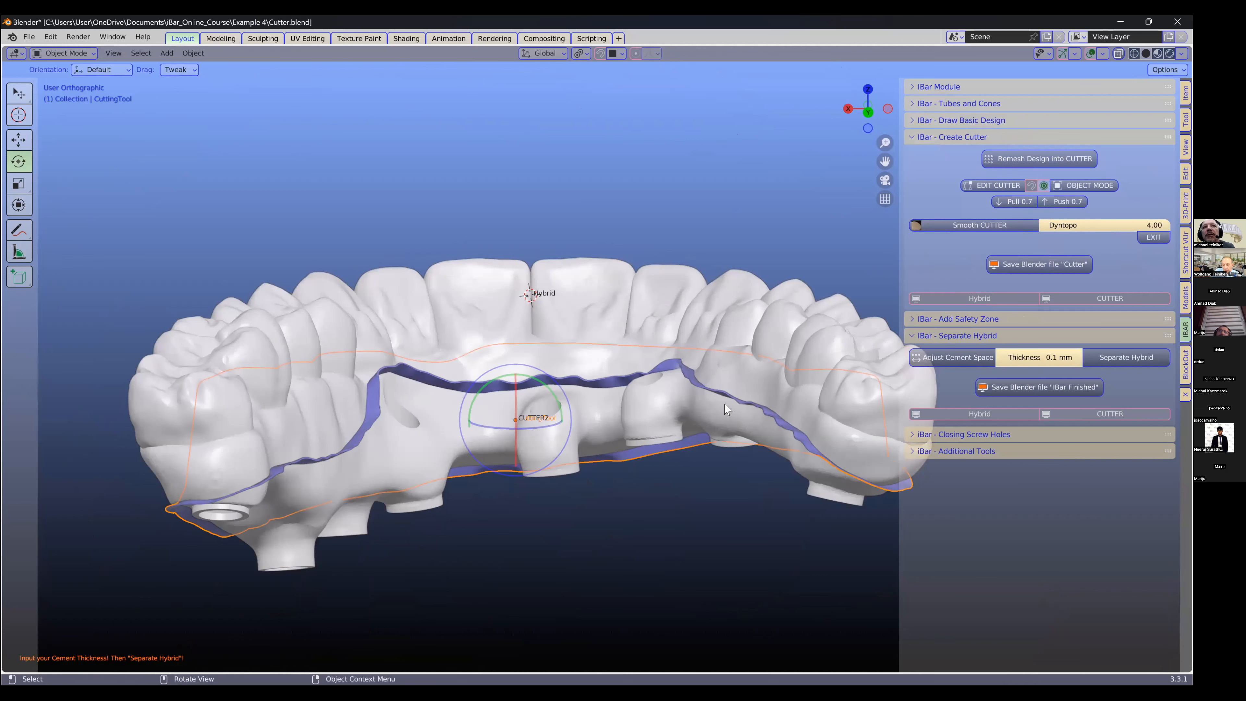
middle_click_drag(724, 404, 724, 403)
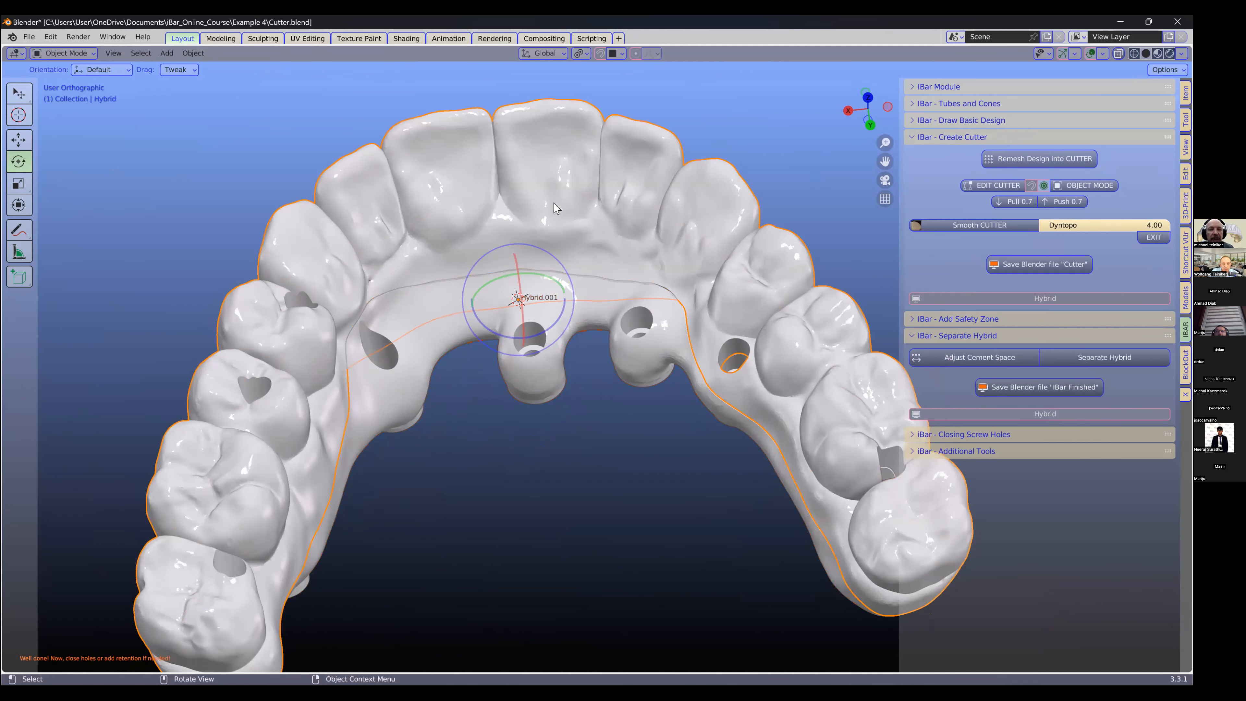
Step: Hide the tooth part and inspect the separated bar from its upper side and its implant side
key("h")
left_click(477, 342)
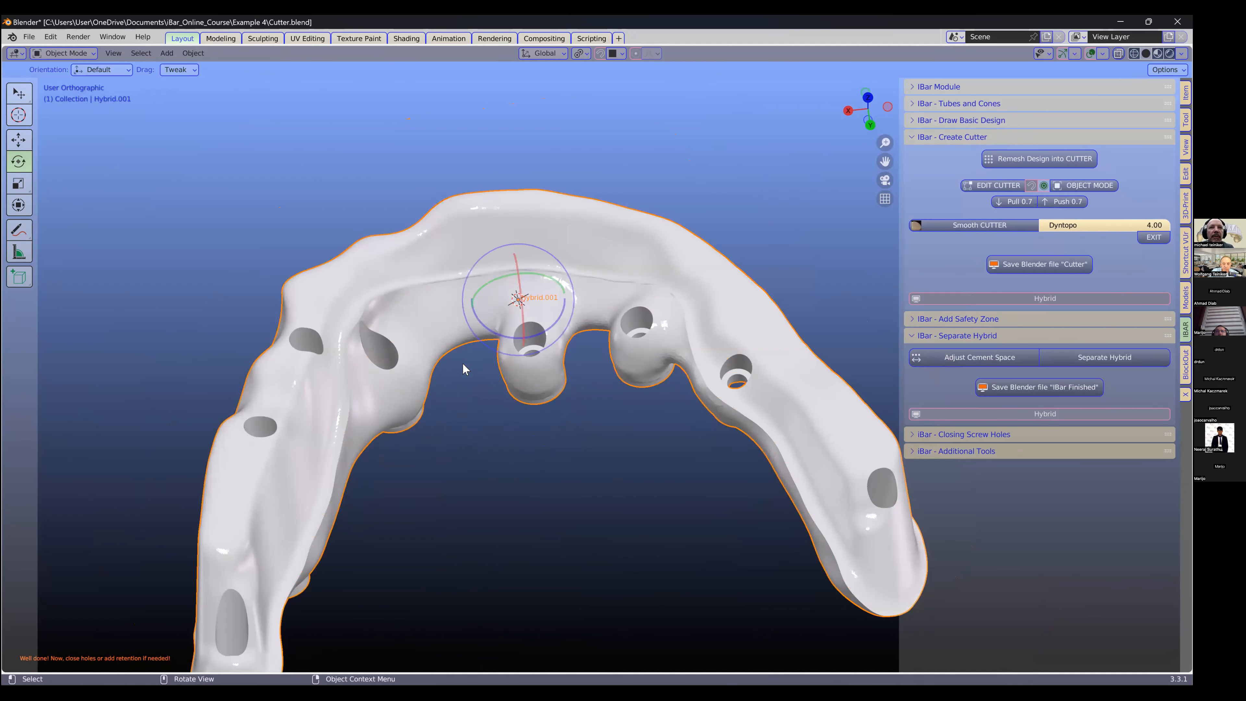
middle_click_drag(548, 399, 628, 392)
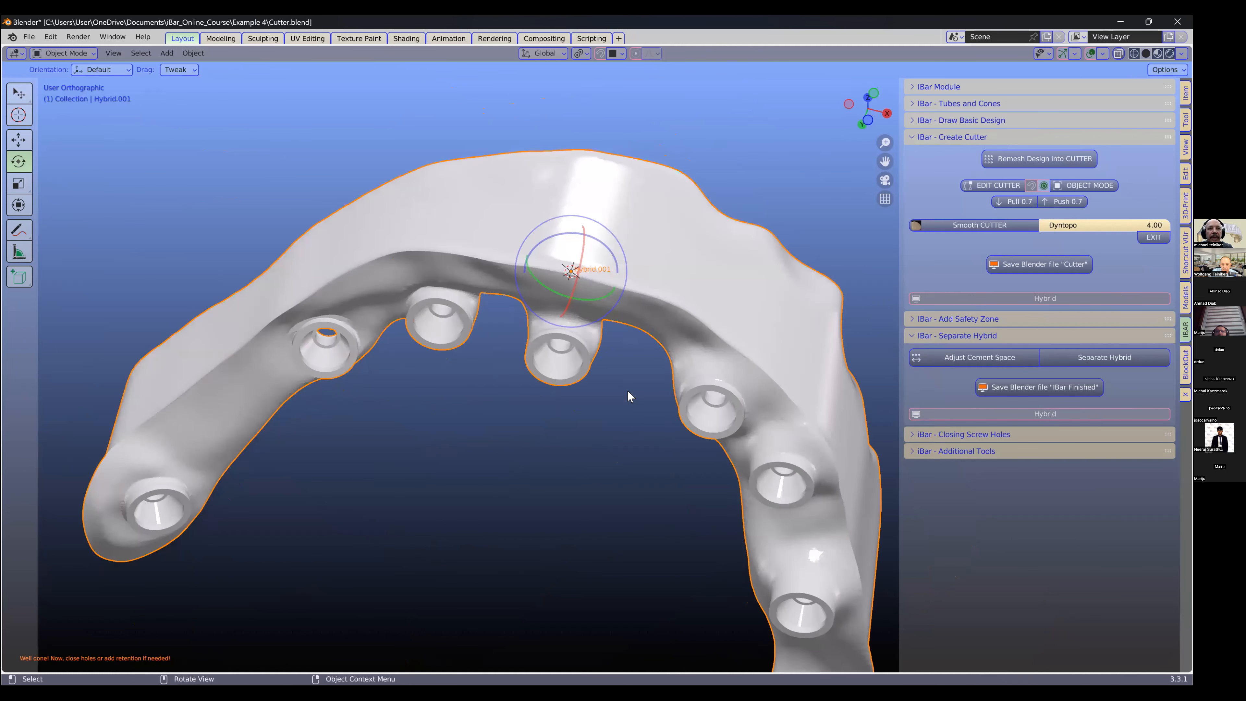
middle_click_drag(582, 326, 581, 326)
key("alt+a")
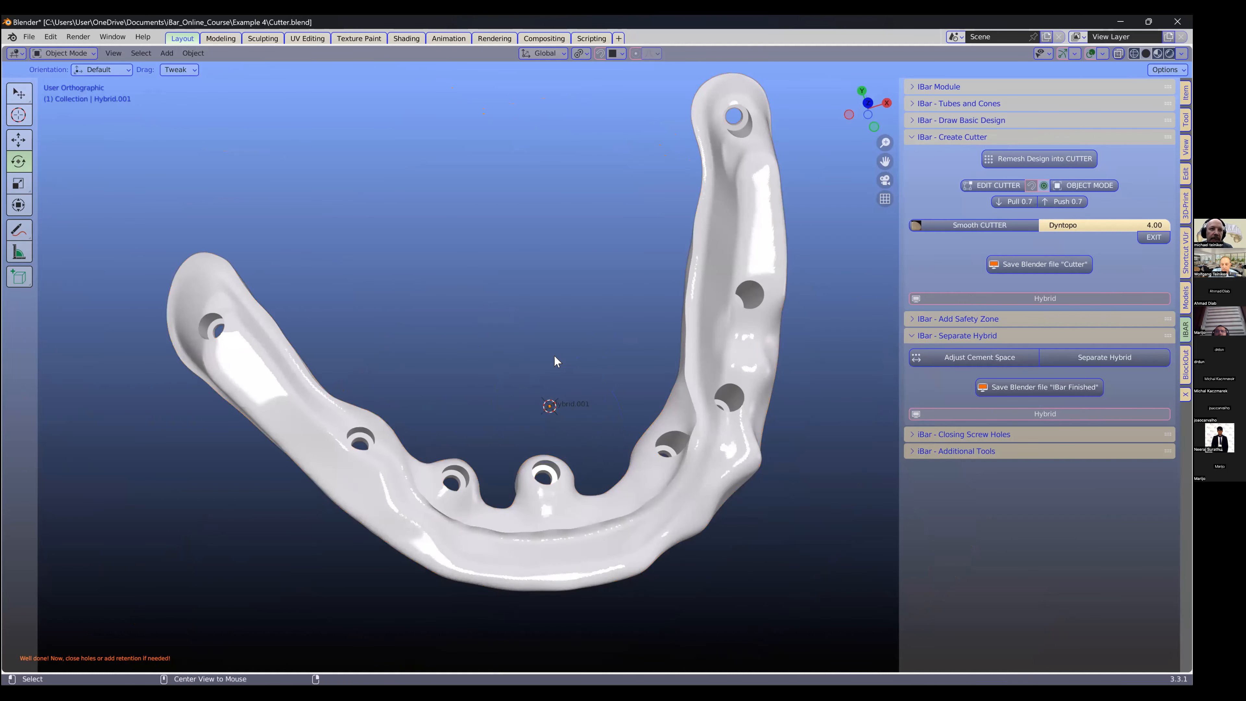
Step: Show the tooth part again, hide the bar to view the tooth part alone, and bring both parts back
key("alt+h")
middle_click_drag(490, 362, 496, 351)
left_click(489, 362)
key("h")
key("alt+h")
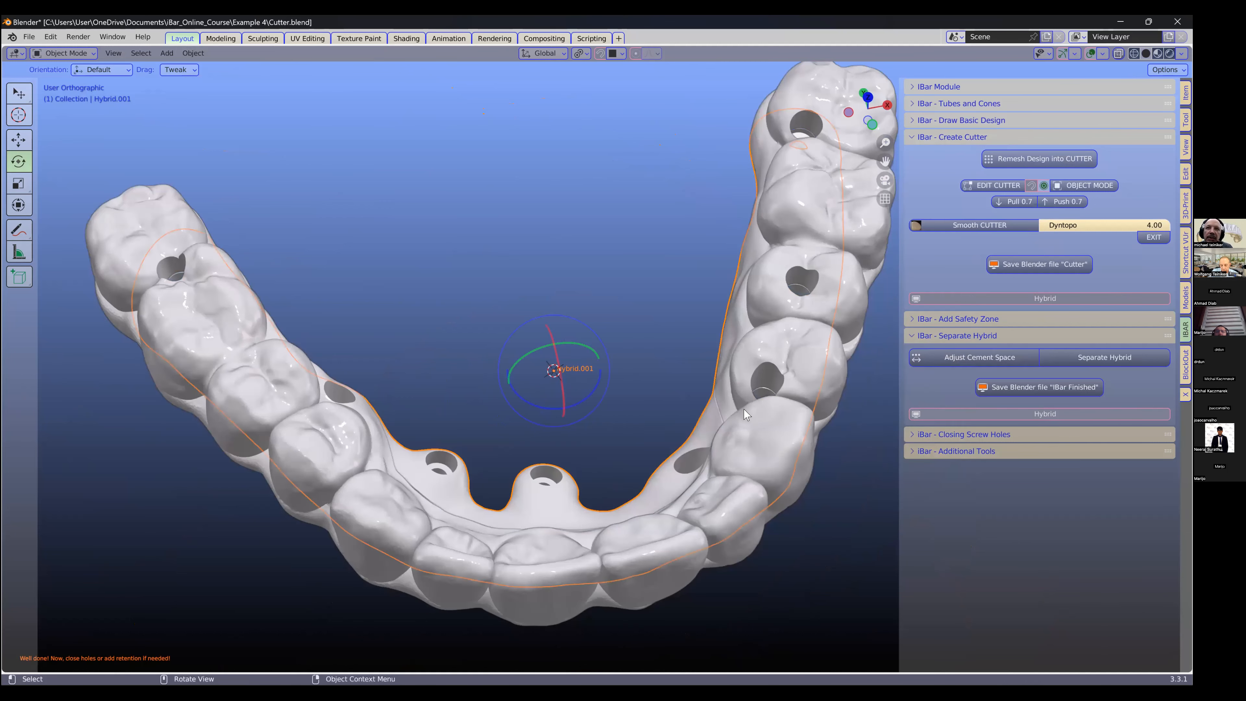
Step: Select the Hybrid's tooth part and start closing its screw holes
left_click(739, 431)
middle_click_drag(708, 466, 636, 465)
middle_click_drag(833, 371, 840, 368)
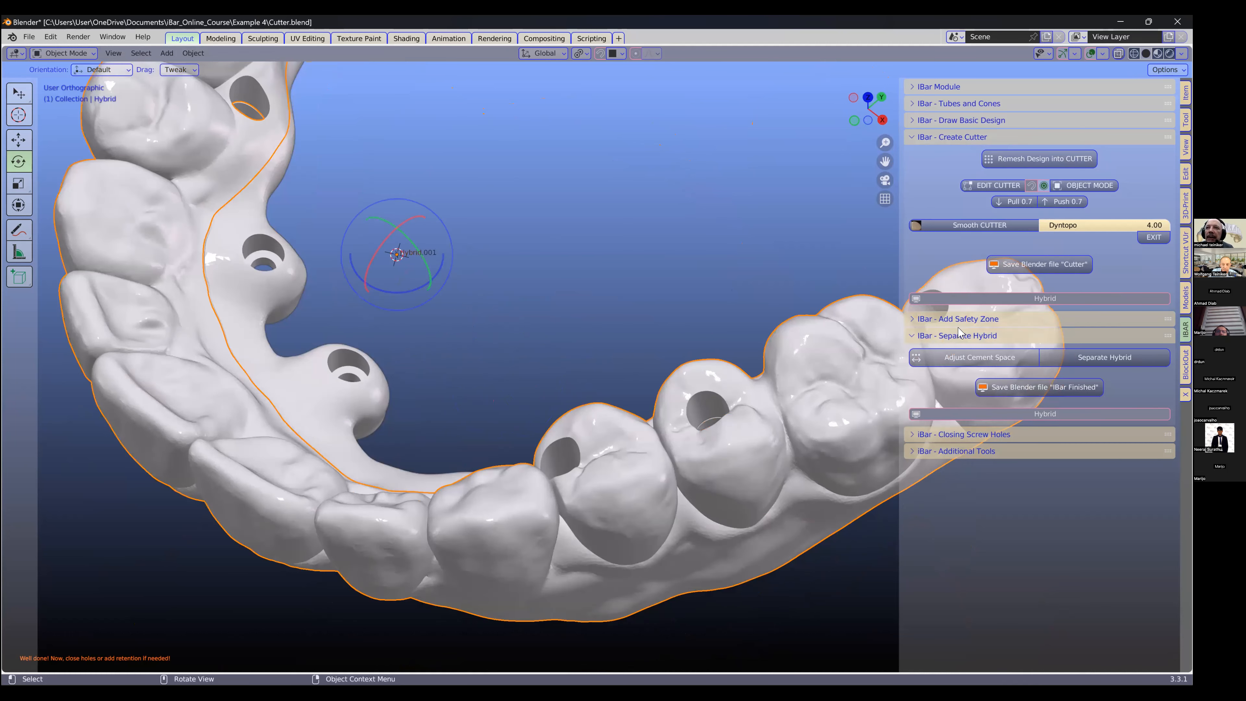
left_click(921, 437)
middle_click_drag(821, 462, 820, 414)
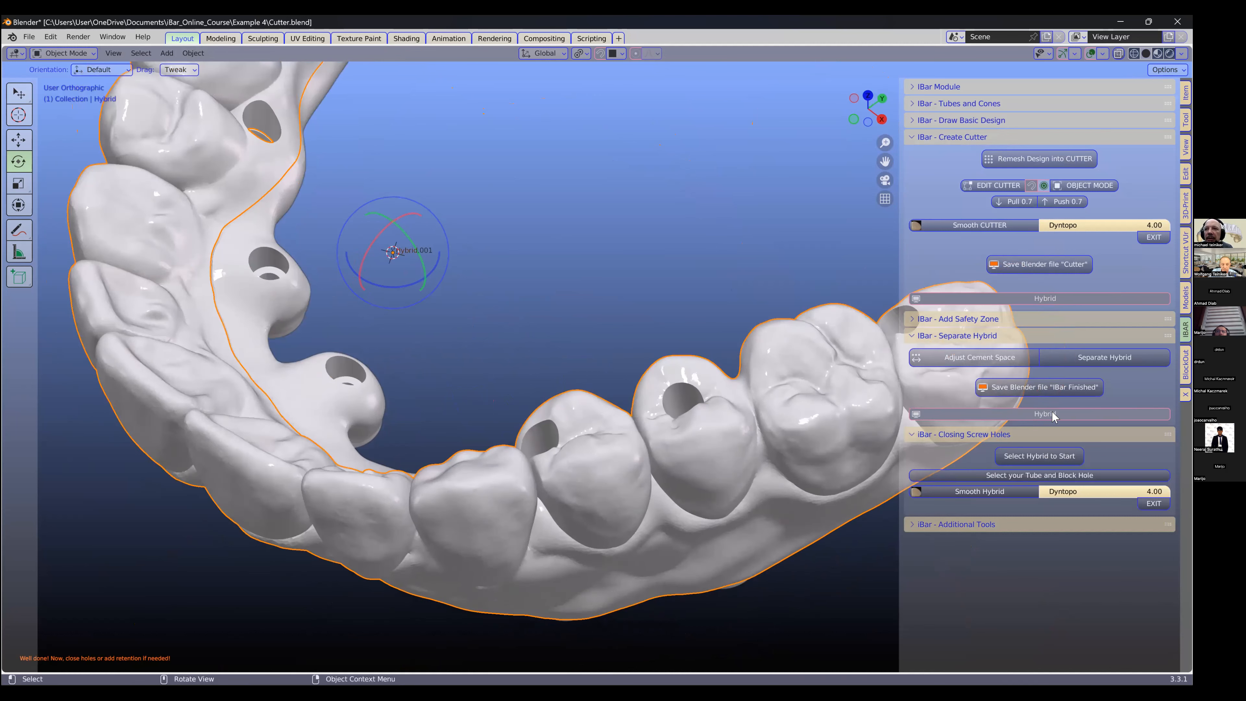
left_click(1026, 459)
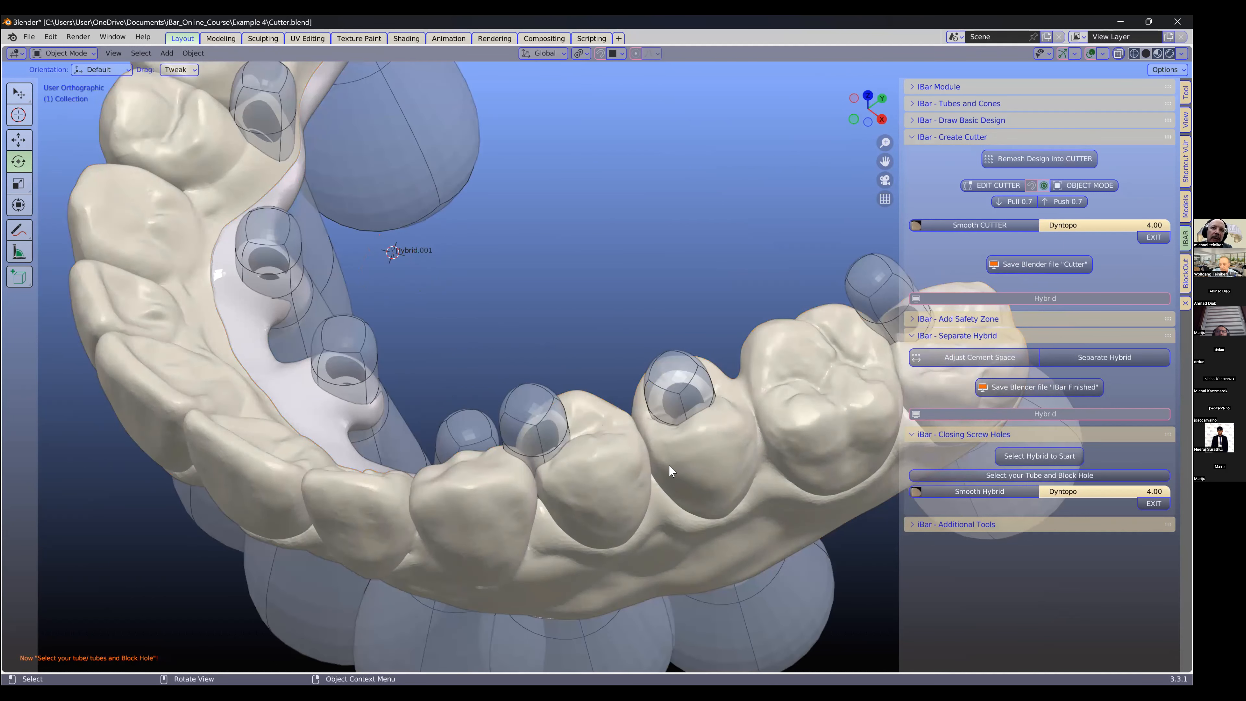
Step: Select the tube in the premolar next to the large molar and block that screw hole
left_click(551, 393)
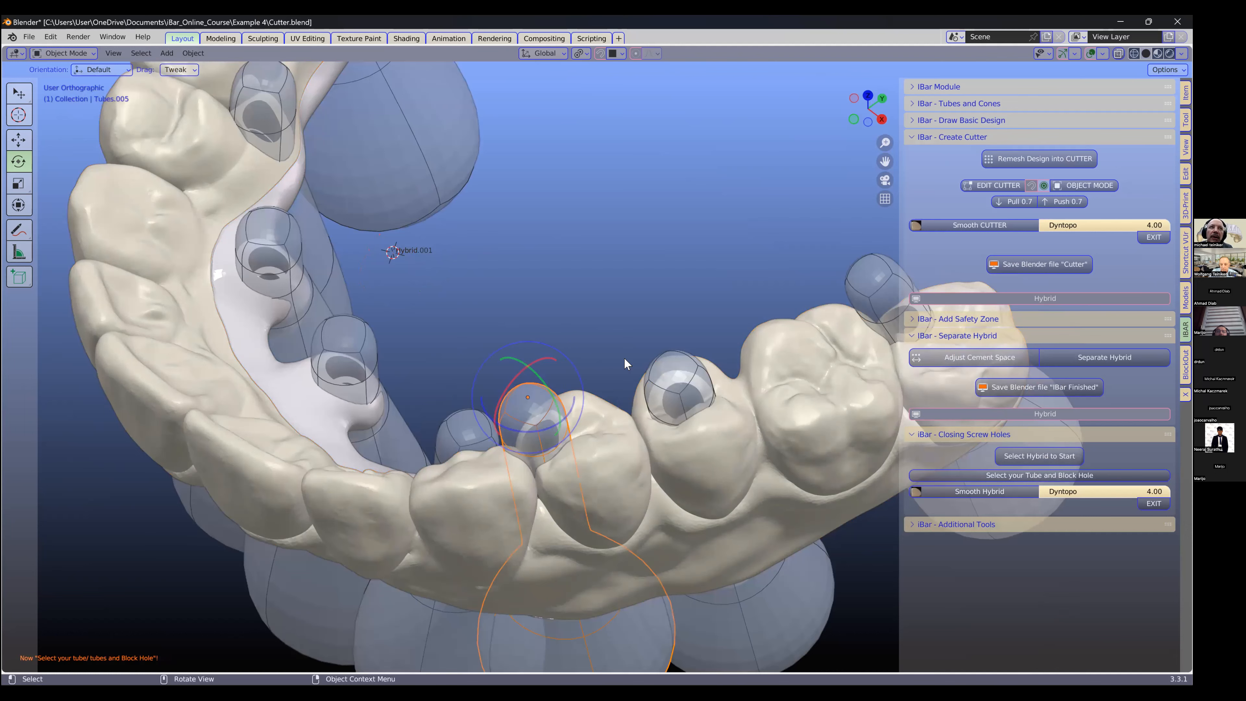
middle_click_drag(633, 363, 635, 368)
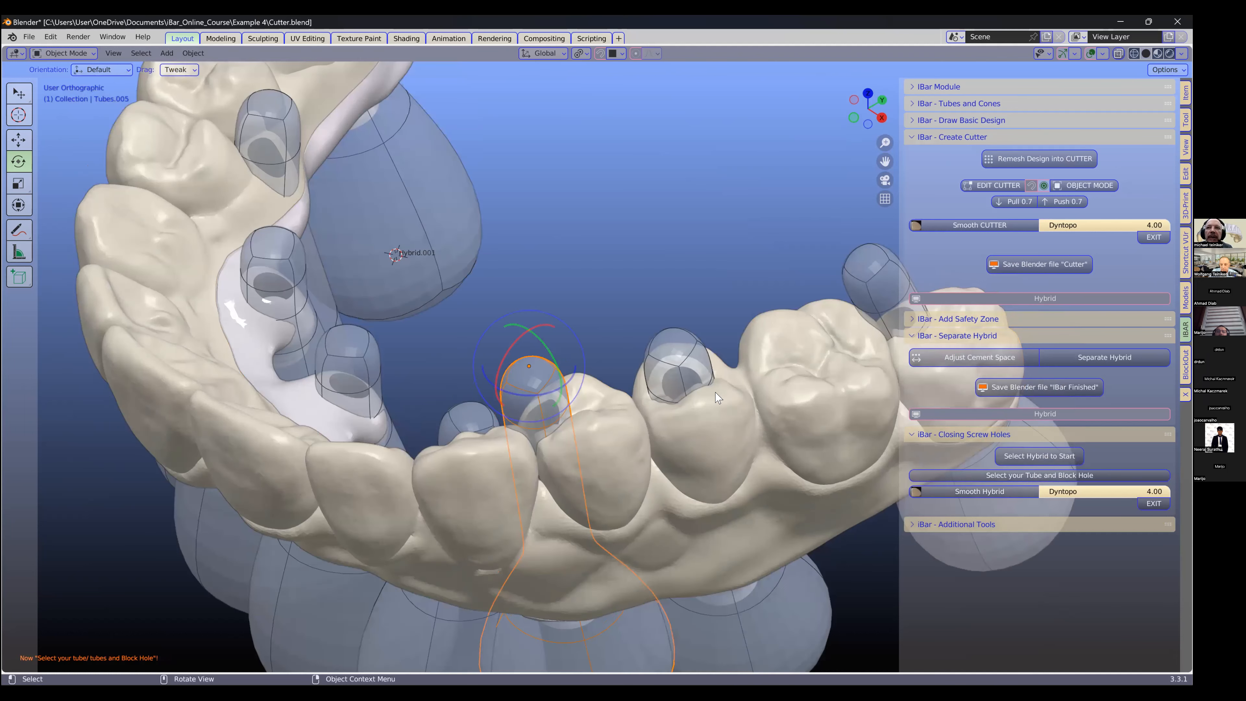
scroll(716, 393, "up", 1)
middle_click_drag(882, 456, 814, 466, "shift")
left_click(638, 400)
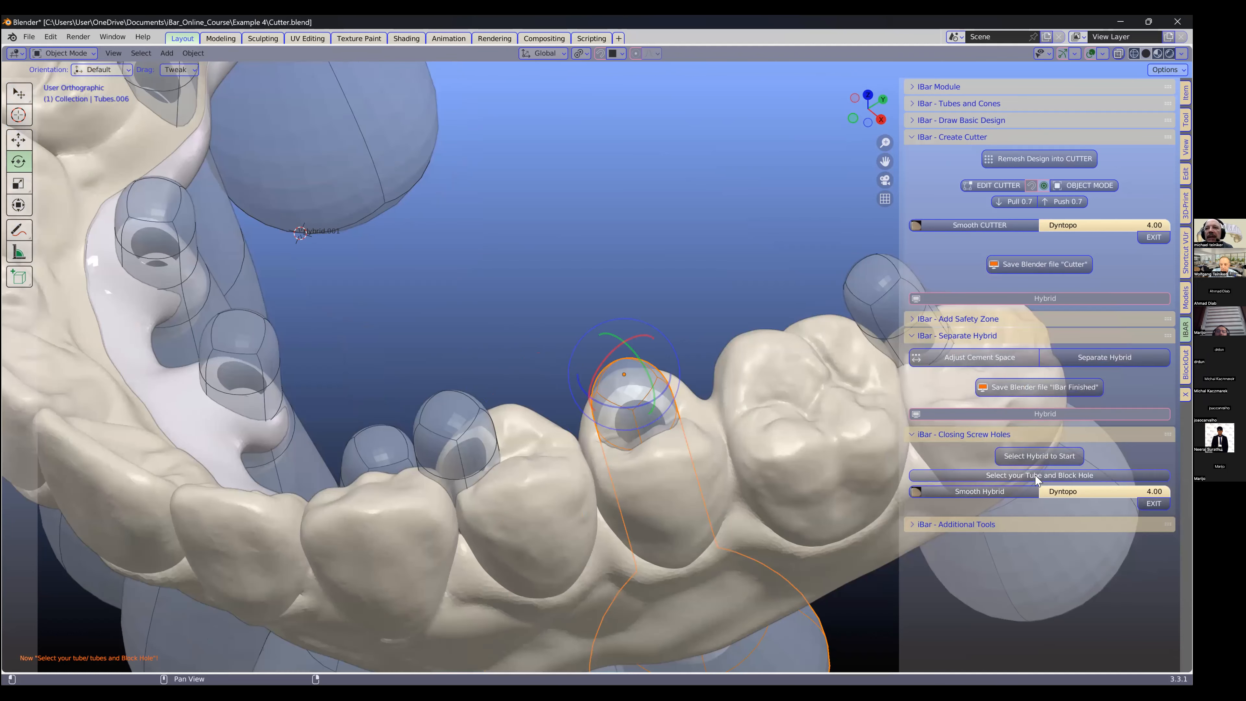
left_click(1055, 476)
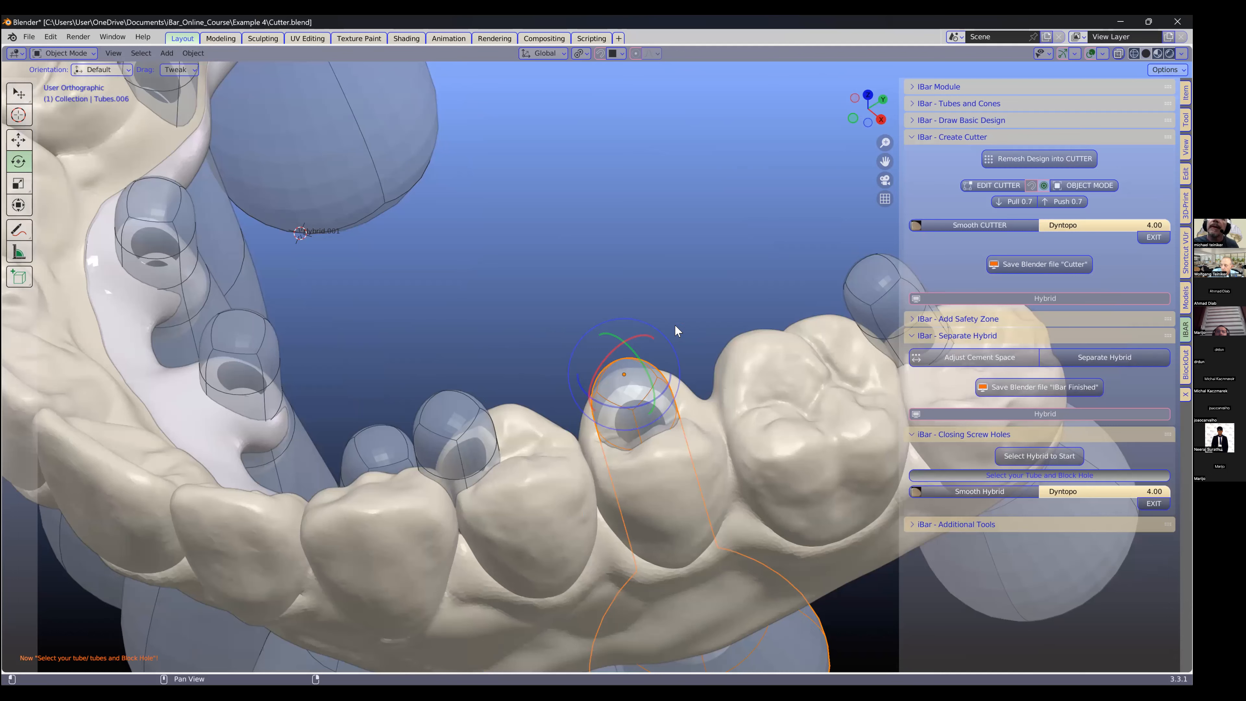
Step: Hide the bar and inspect the blocked premolar hole from the chewing surface and from the underside of the tooth part
middle_click_drag(698, 443, 702, 441)
scroll(703, 441, "up", 1)
scroll(732, 423, "up", 1)
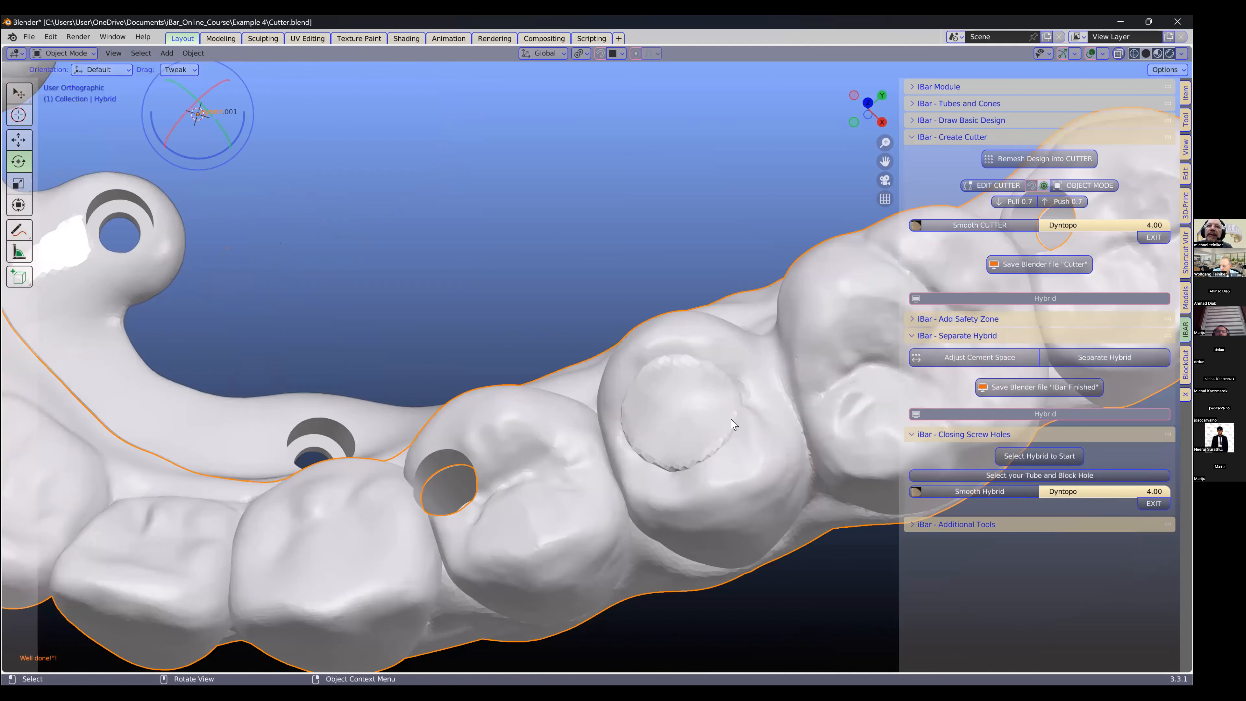
scroll(732, 422, "up", 2)
scroll(681, 443, "down", 2)
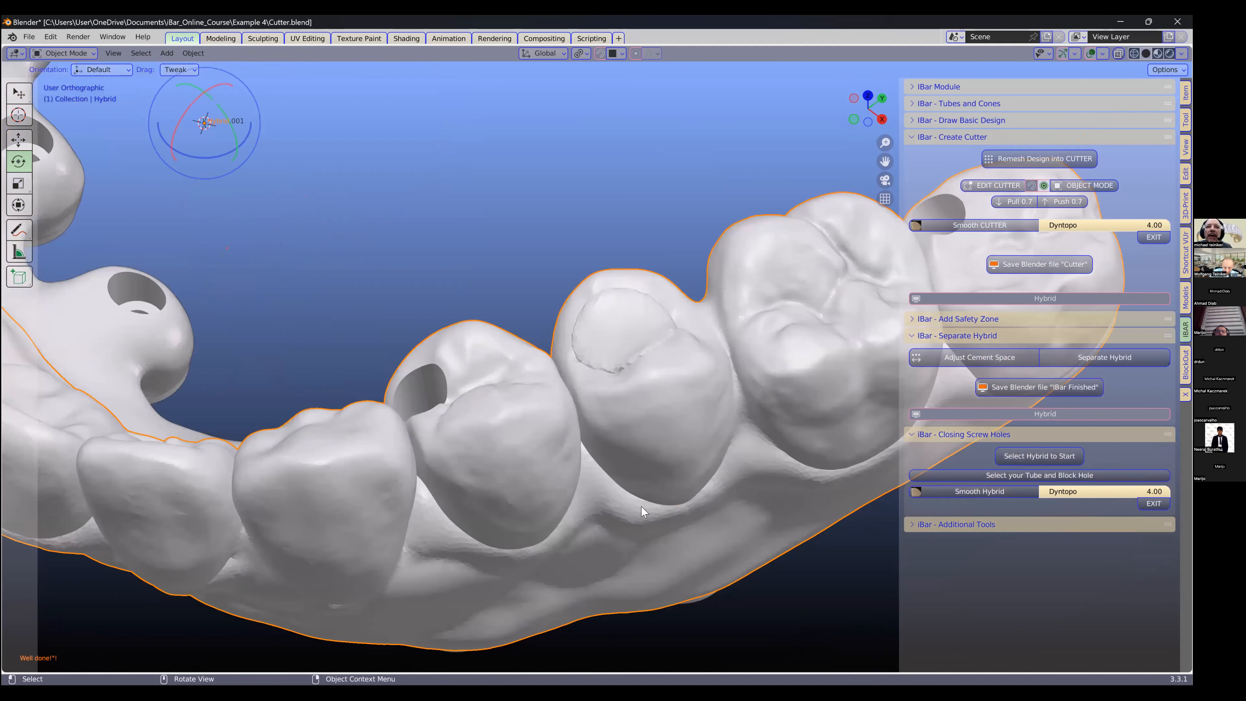
middle_click_drag(643, 510, 643, 507)
left_click(643, 507)
key("h")
left_click(658, 439)
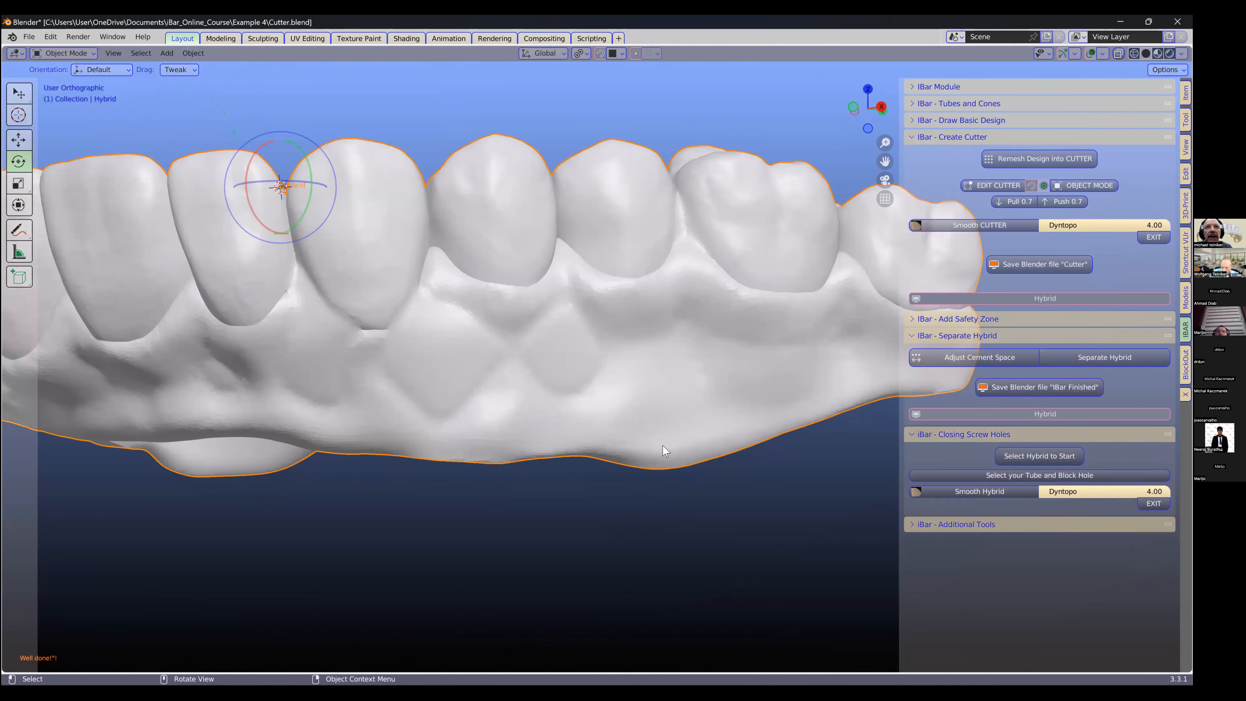
middle_click_drag(666, 461, 634, 462)
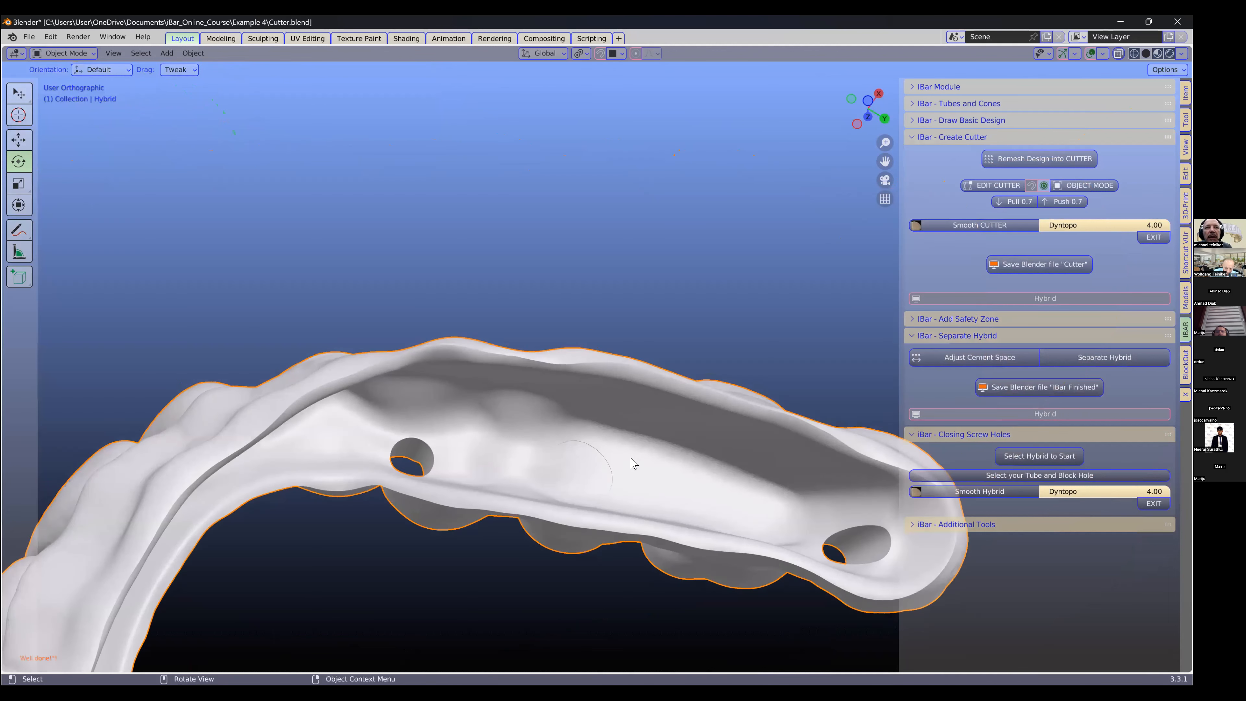
scroll(699, 439, "up", 2)
scroll(699, 439, "up", 2)
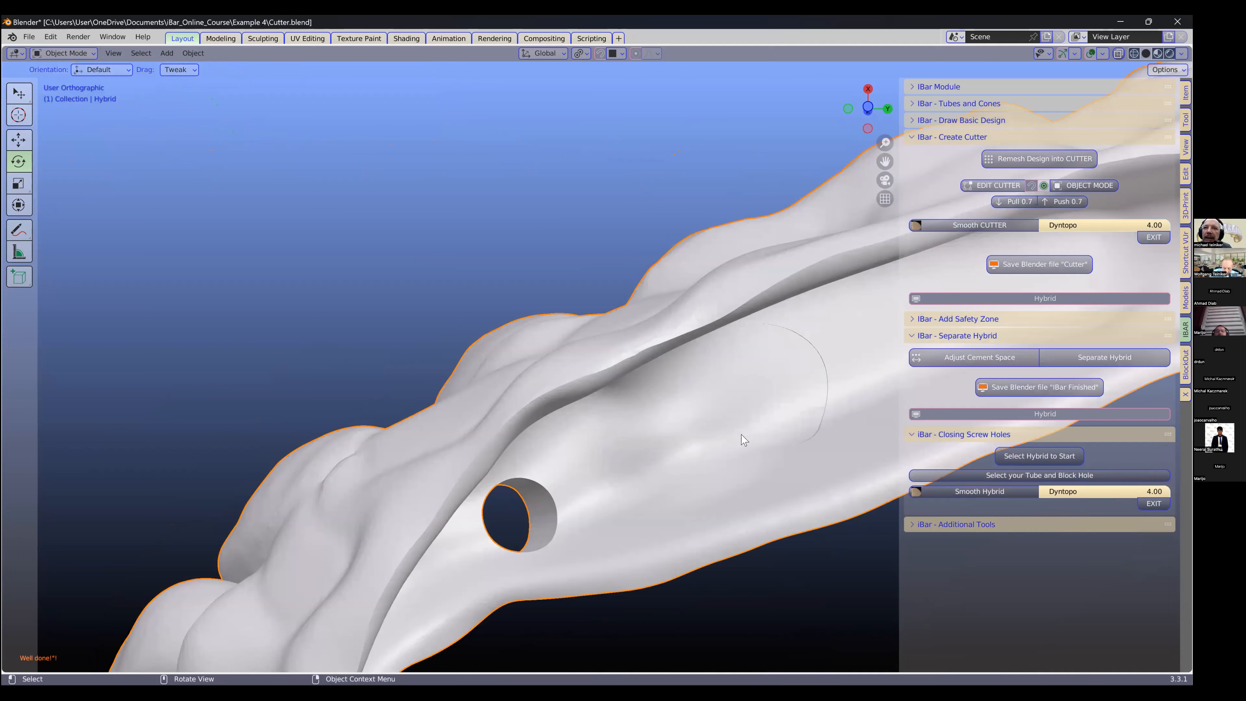
scroll(715, 412, "up", 1)
middle_click_drag(721, 437, 760, 455)
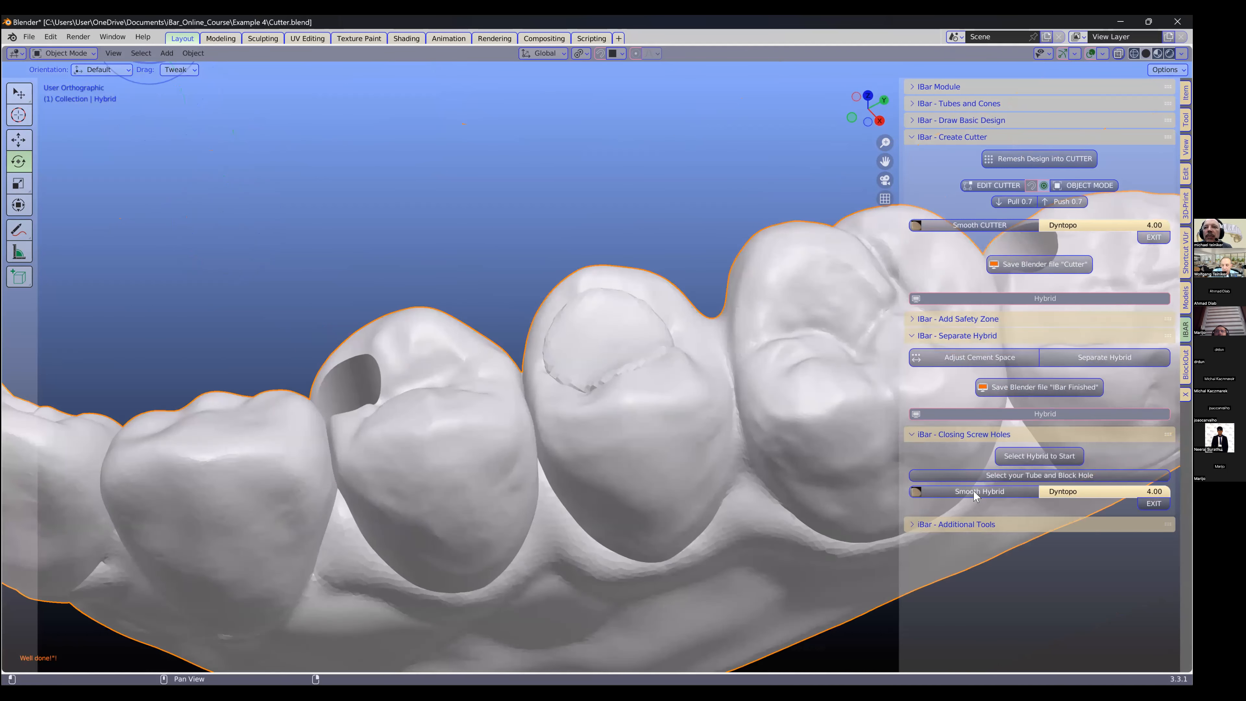
Step: Smooth the plugged area on the premolar with a 140 px brush radius and exit smoothing
left_click(972, 493)
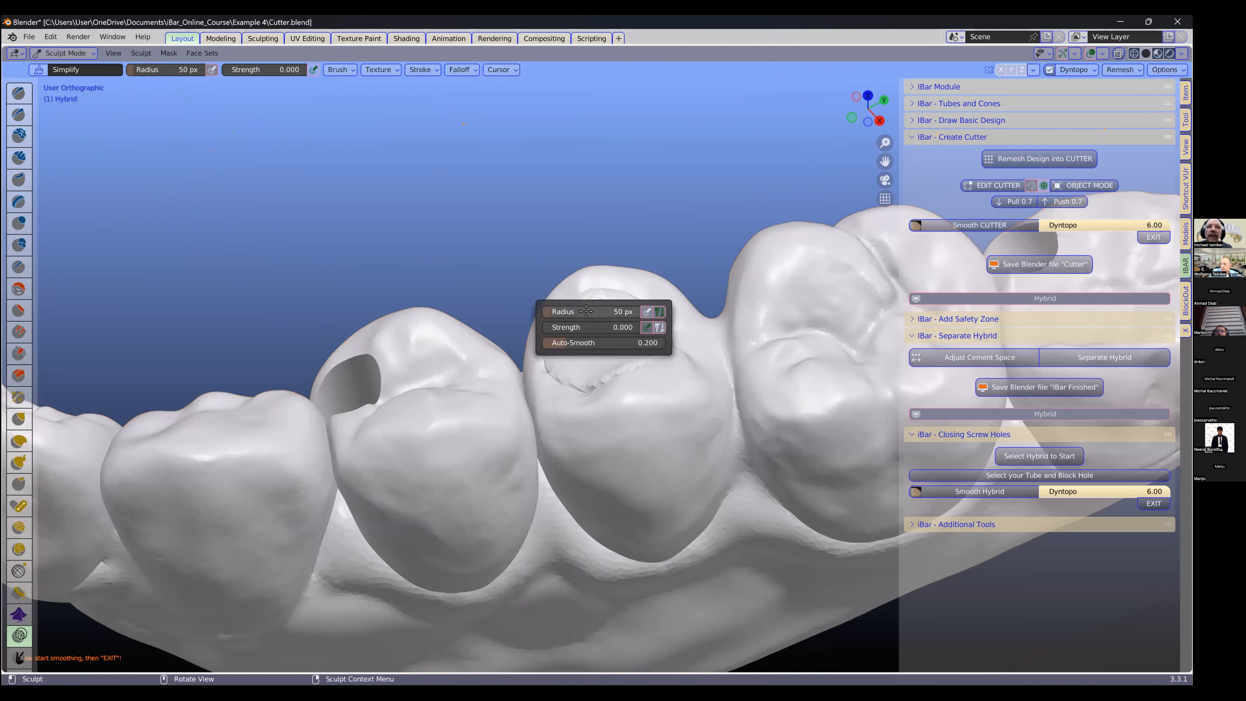
middle_click_drag(668, 384, 601, 471)
mouse_move(602, 470)
left_mouse_down()
mouse_move(653, 437)
mouse_move(654, 390)
mouse_move(639, 453)
mouse_move(685, 418)
mouse_move(688, 392)
left_mouse_up()
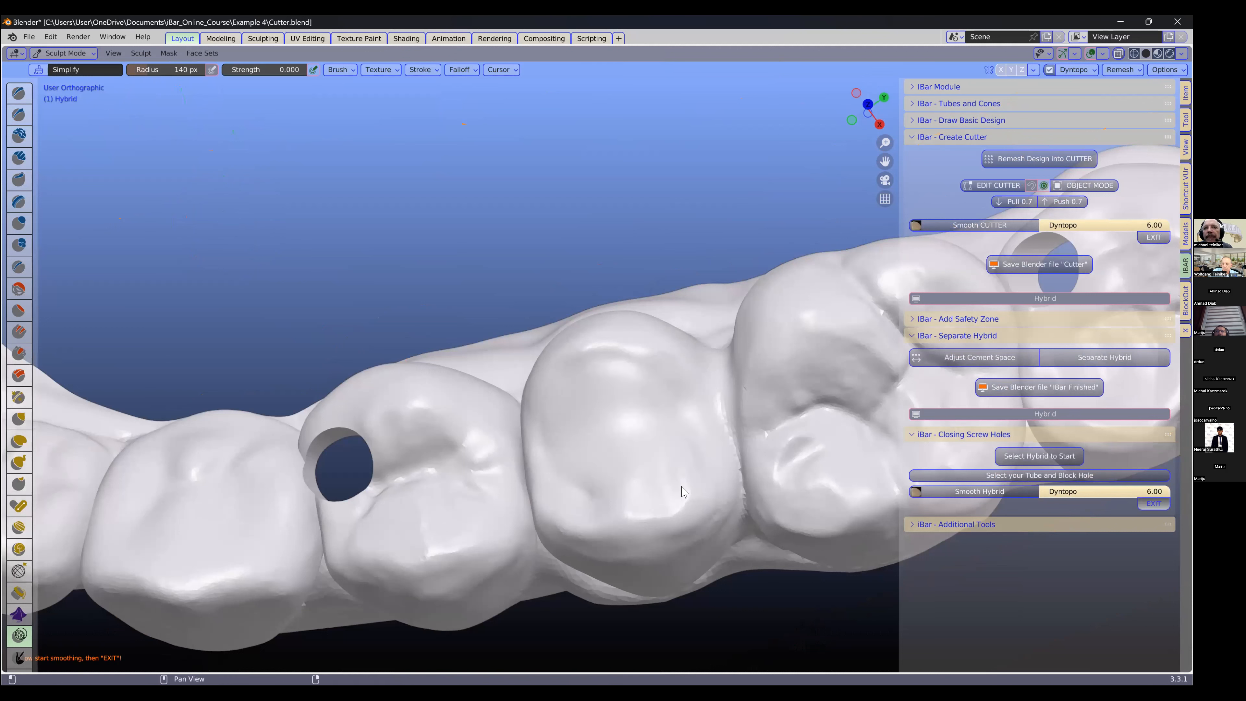
scroll(678, 475, "down", 1)
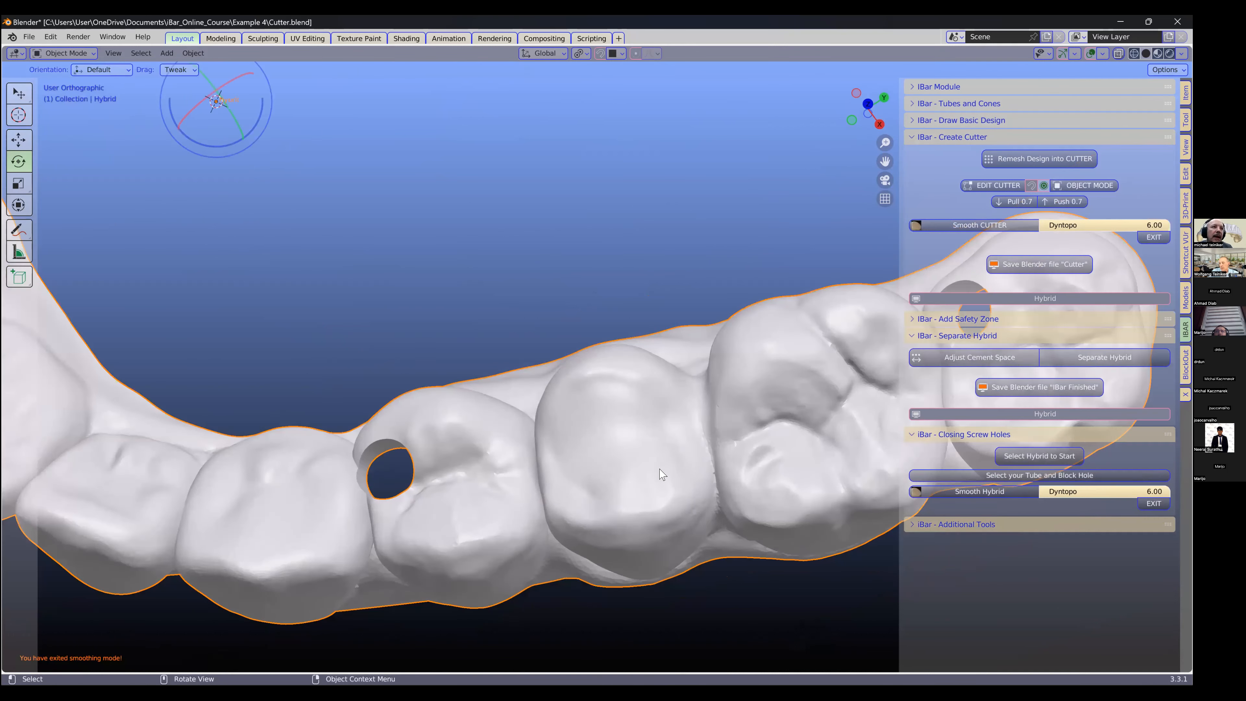
middle_click_drag(658, 467, 646, 464)
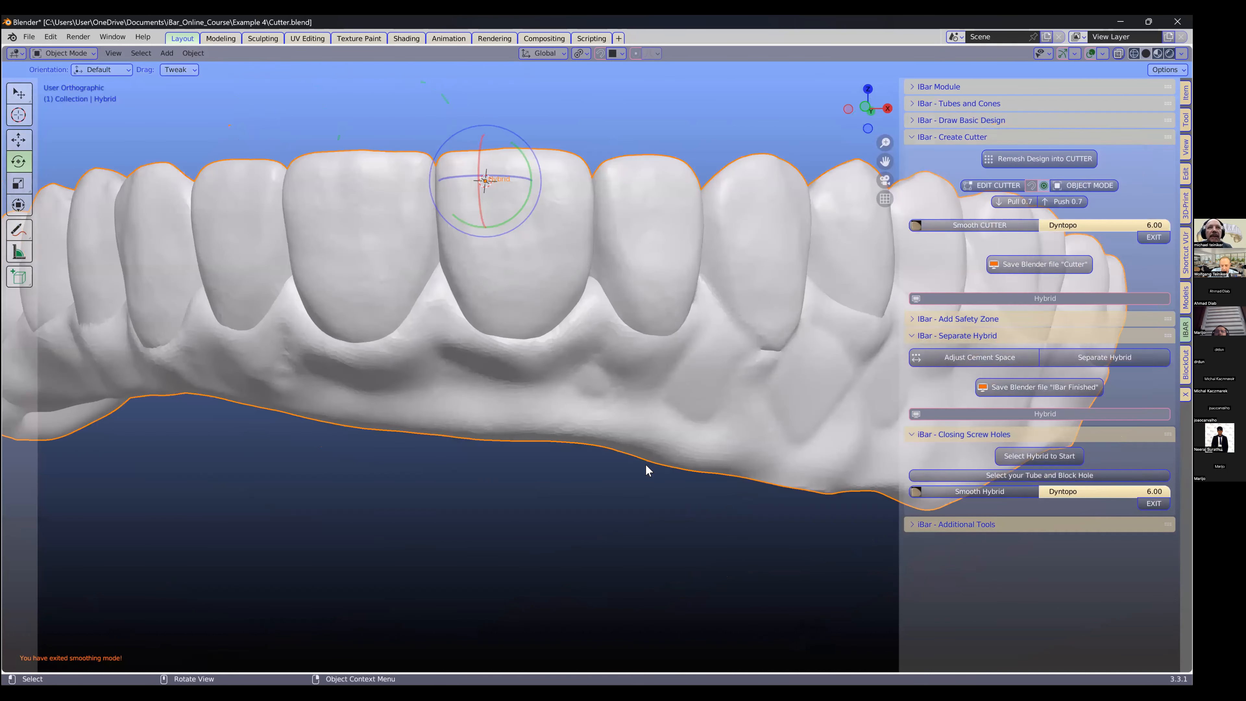